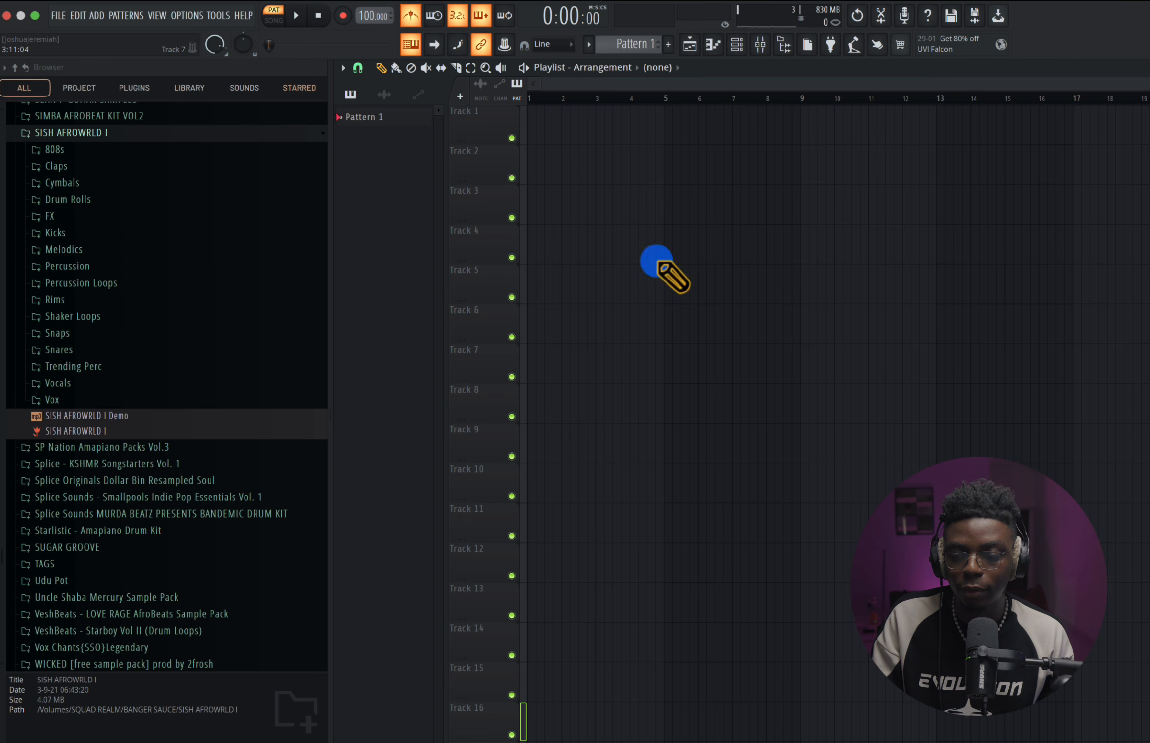
- Switch playback to Song mode and place Pattern 1 on Track 1 at bar 1 of the playlist
click(735, 44)
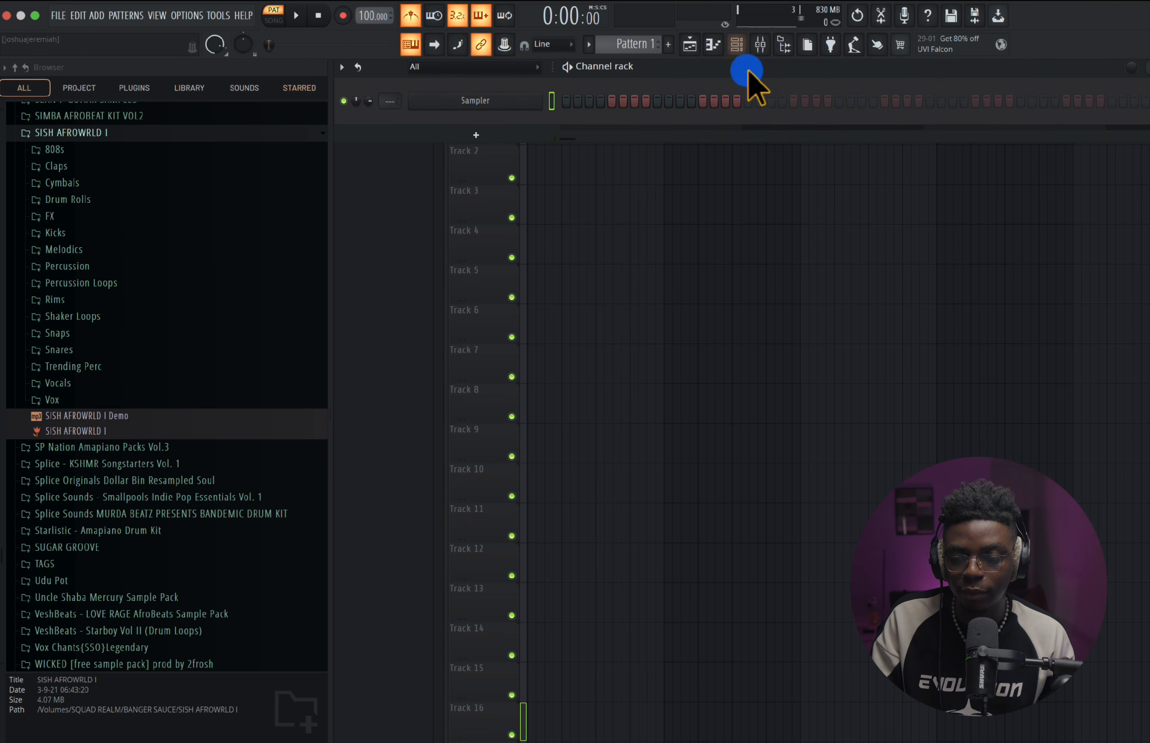
click(507, 213)
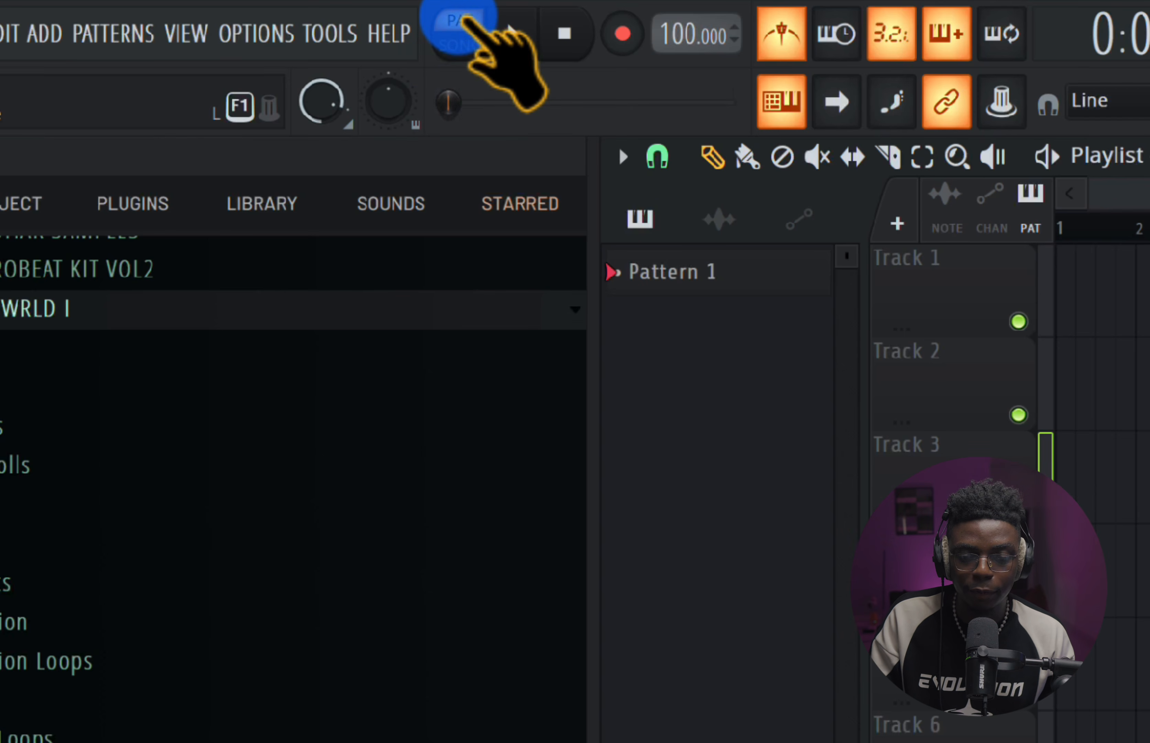
click(275, 12)
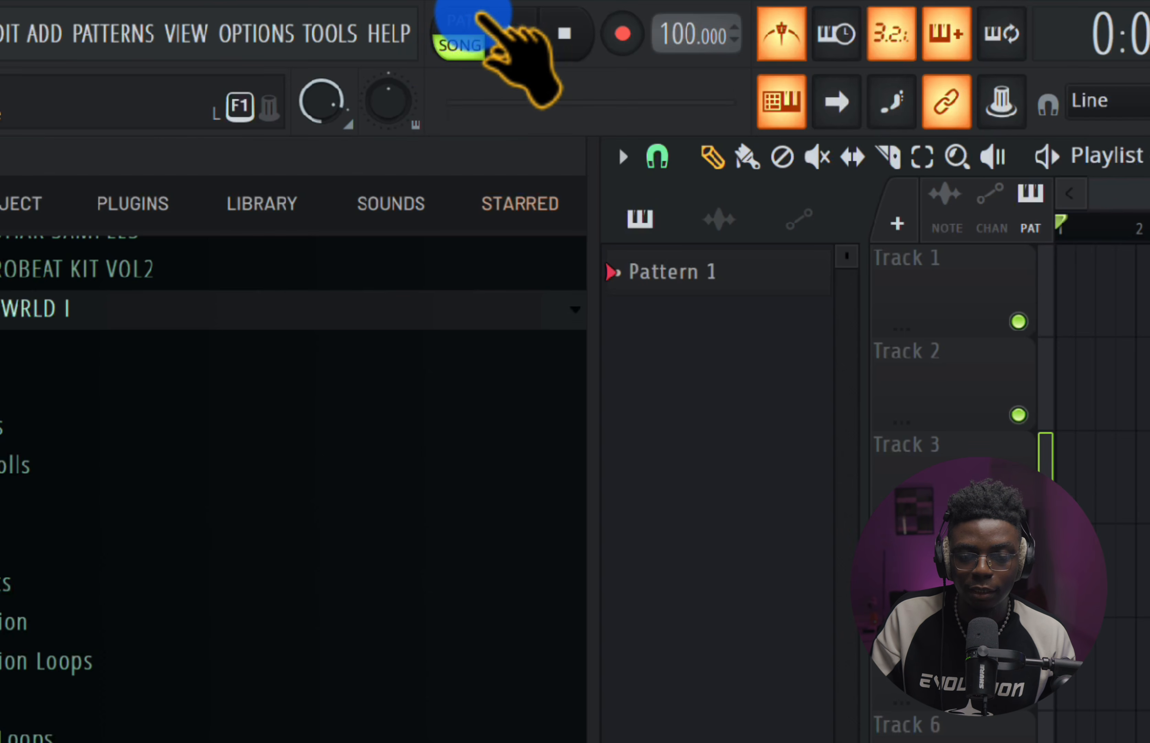
key(F6)
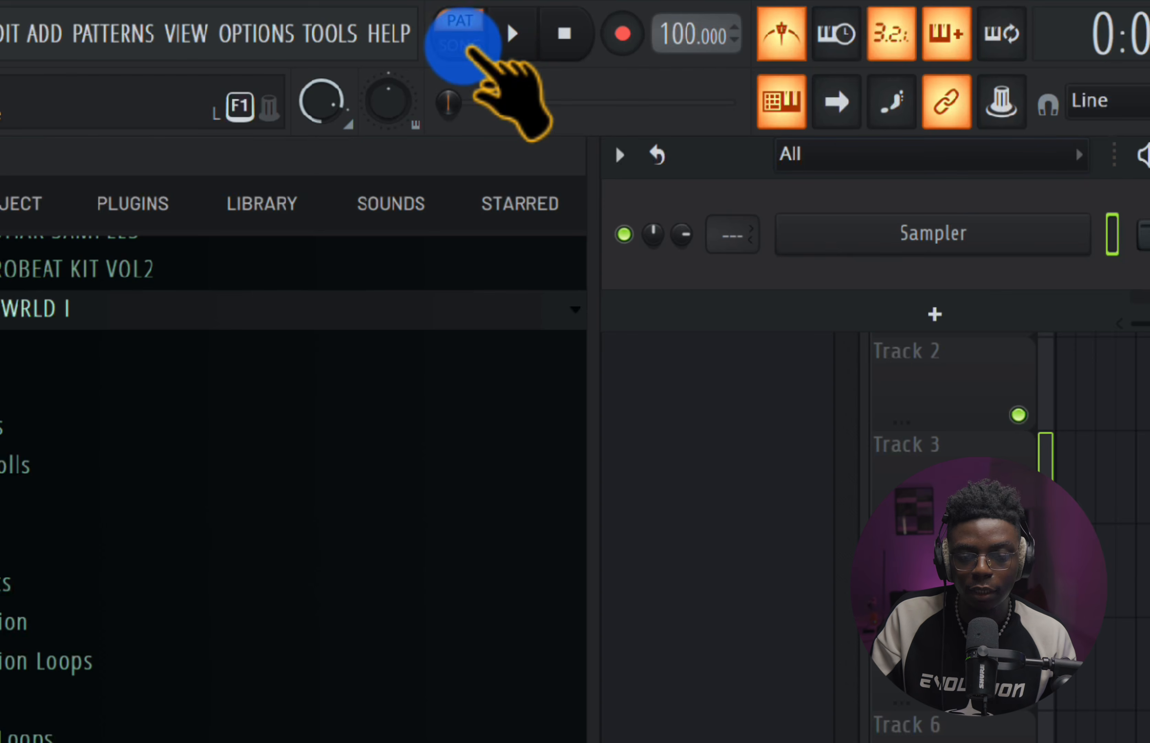
key(F6)
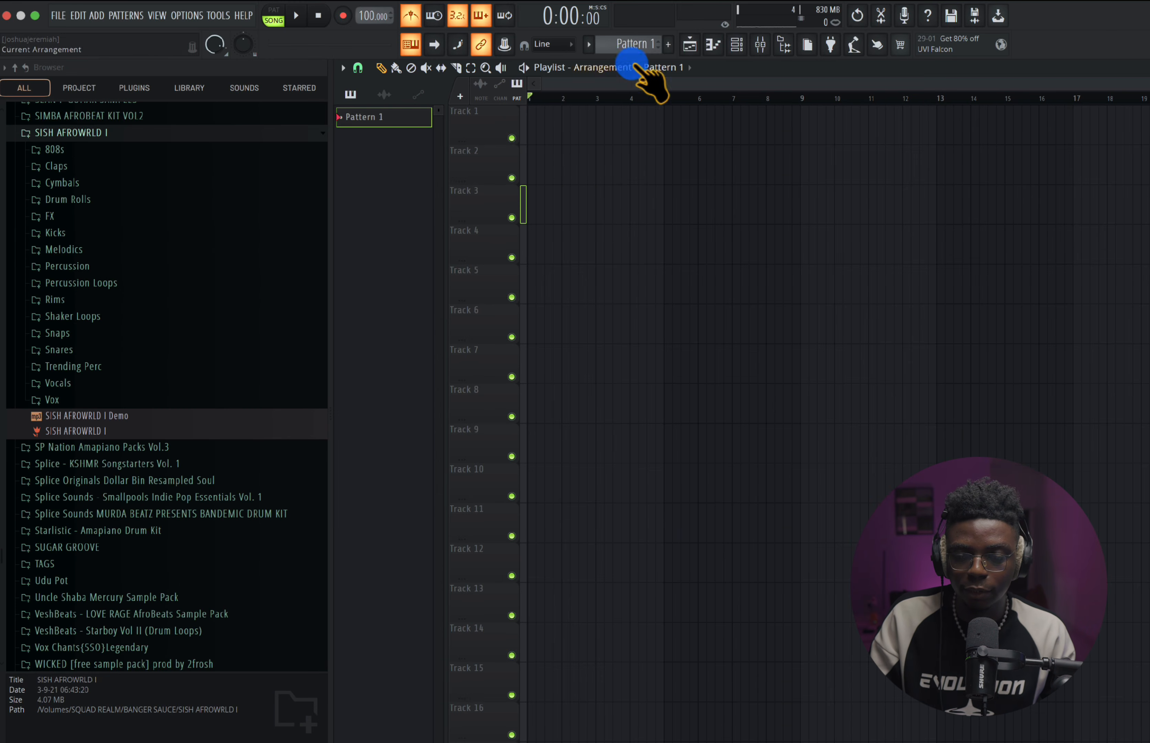
click(531, 120)
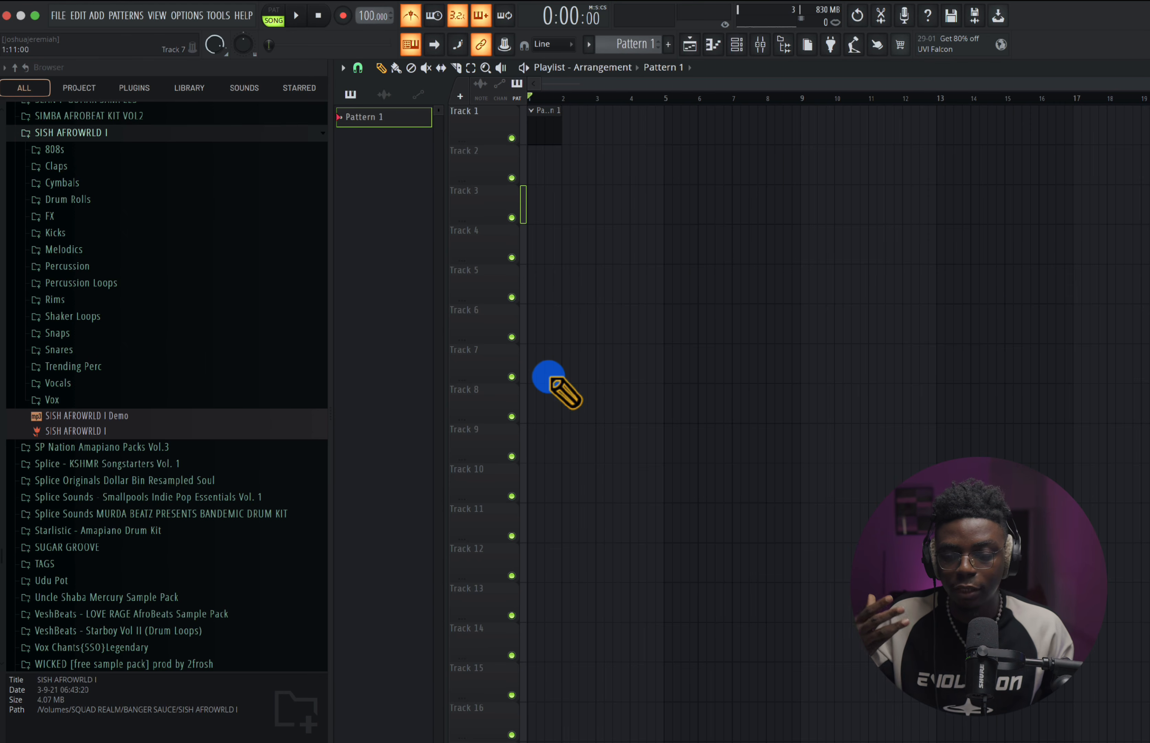
- Switch to Splice and filter the library's sounds by guitar and afropop & afrobeats
mouse_move(323, 741)
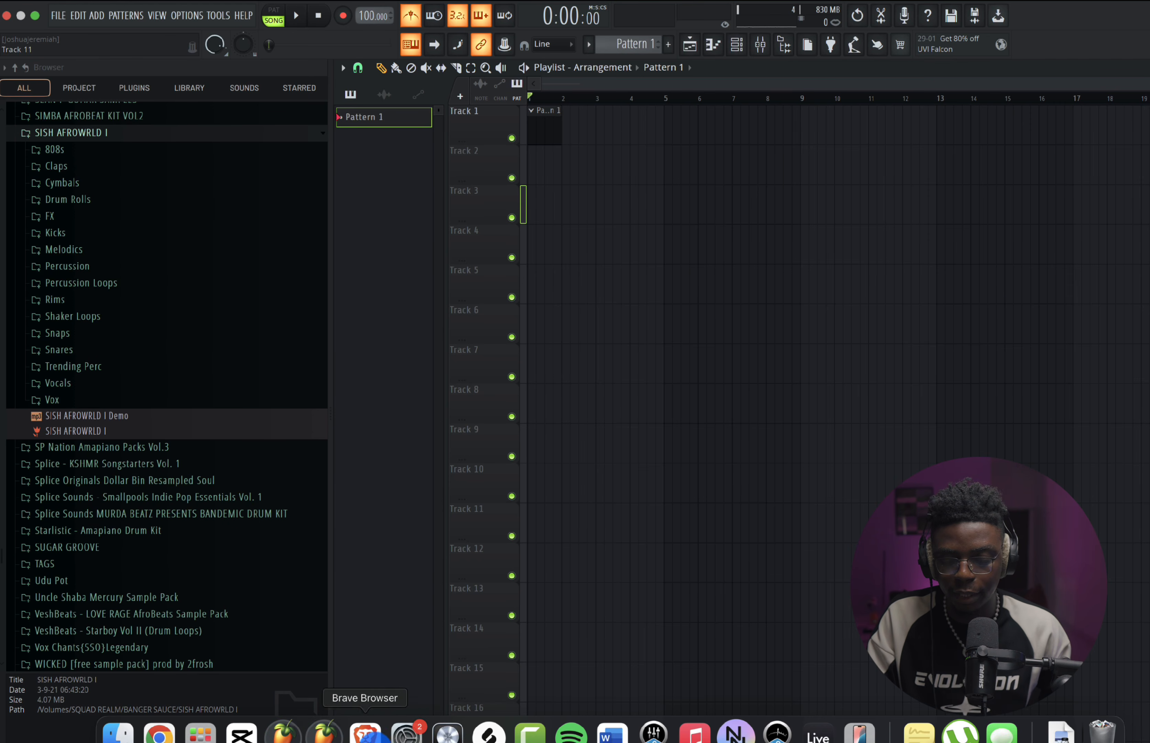
click(488, 732)
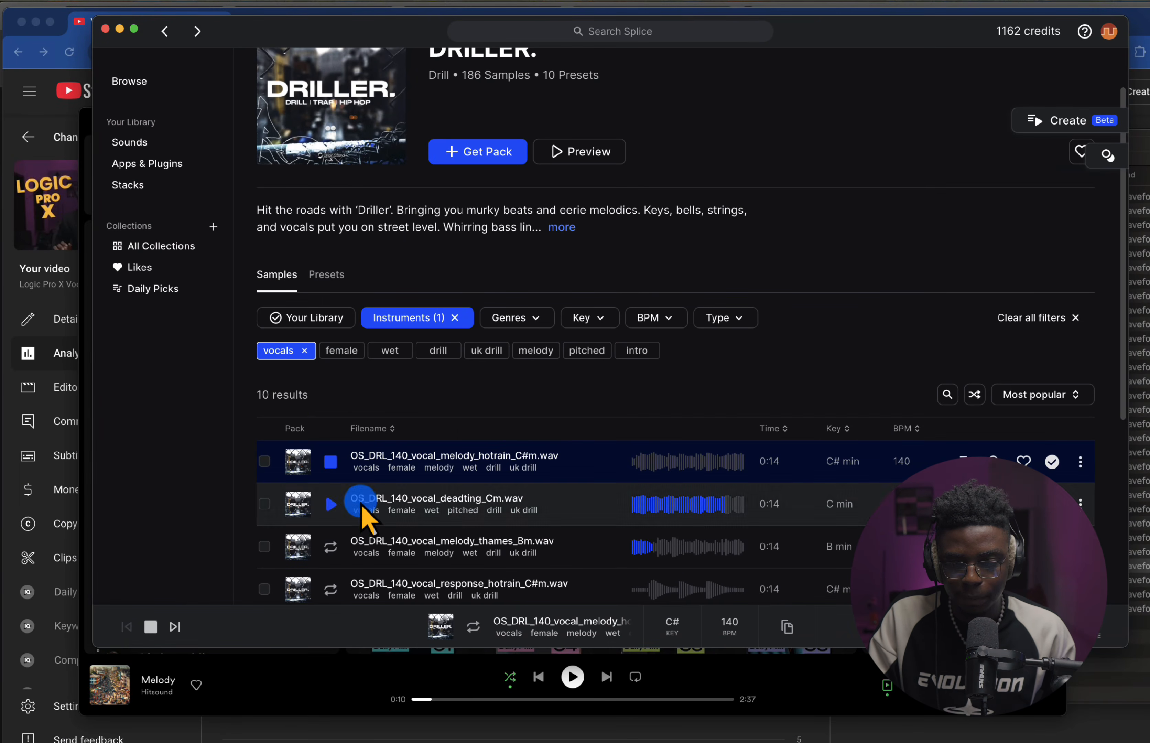
click(148, 144)
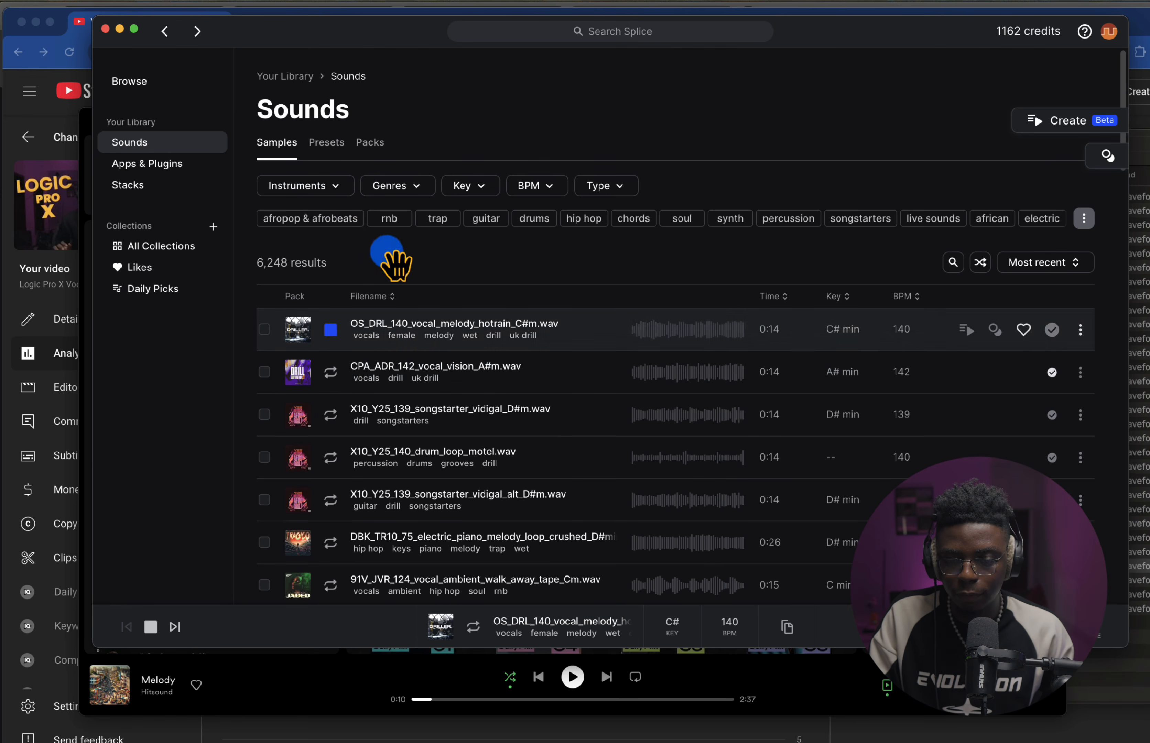
click(482, 224)
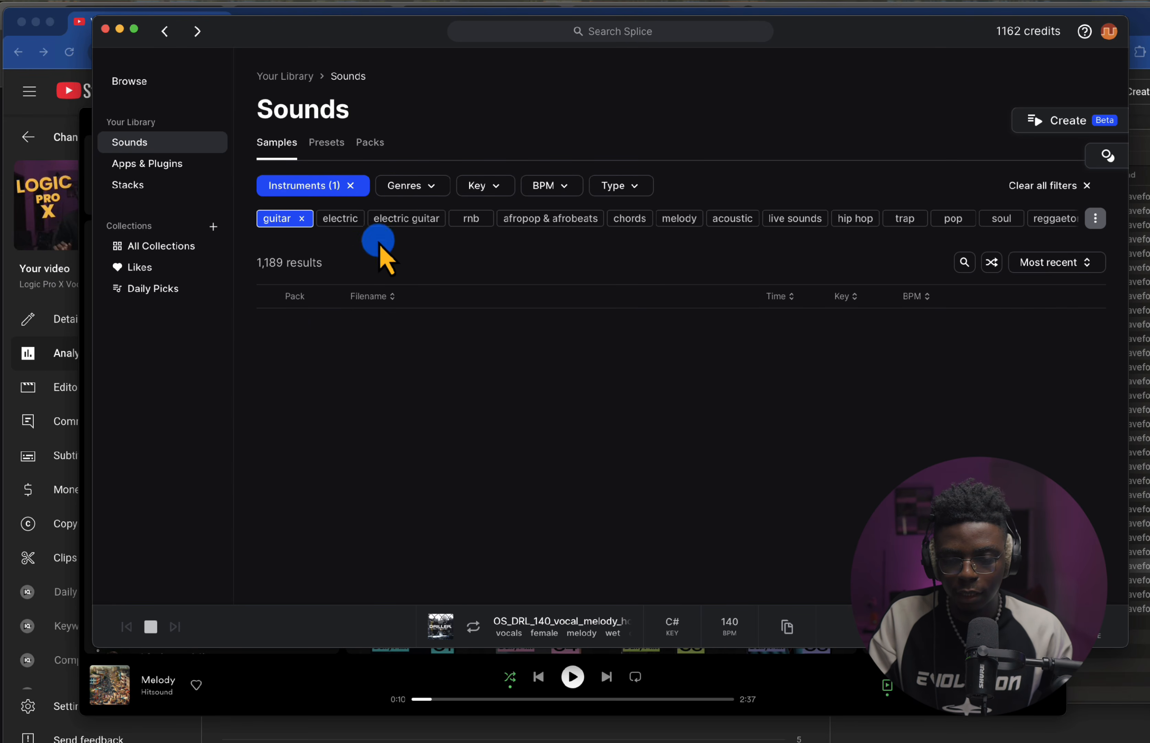
click(527, 219)
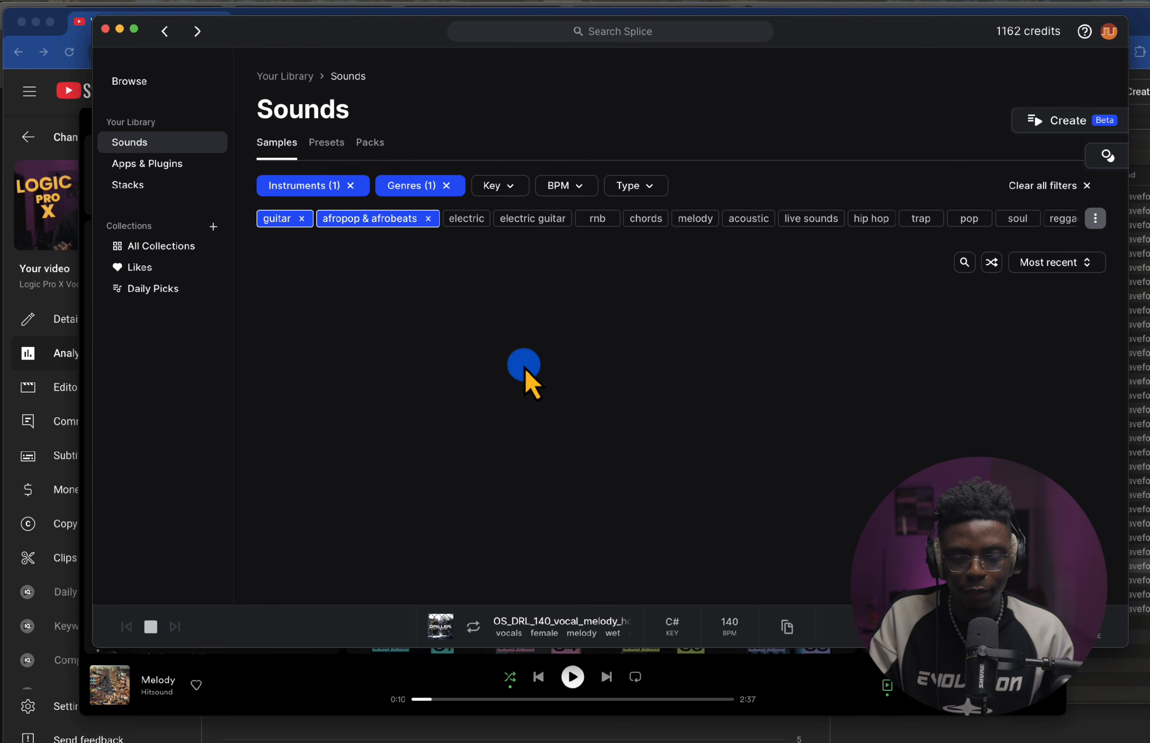
- Audition the first two guitar loops and place TRKTRN_EAGBRJ_102_Electric_Guitar_Loop_Progress_Stack_Gmaj on Track 2 at bar 1 of the FL Studio playlist
click(332, 329)
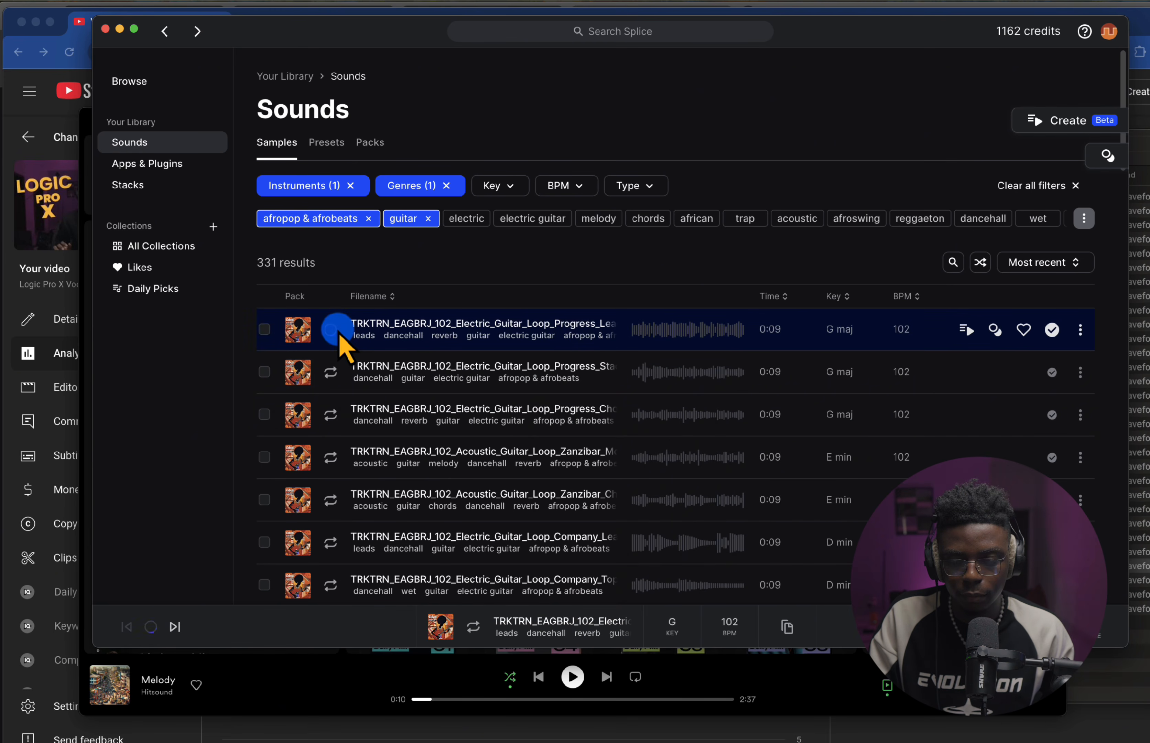
click(330, 371)
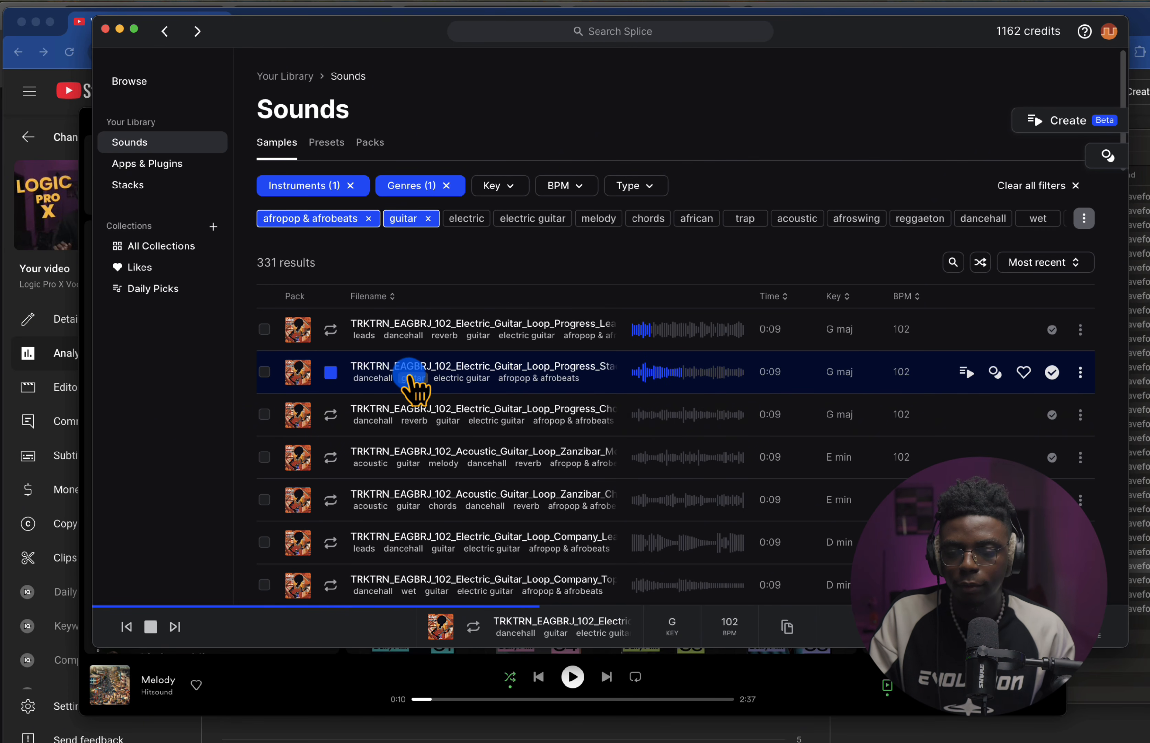
key(ctrl+Right)
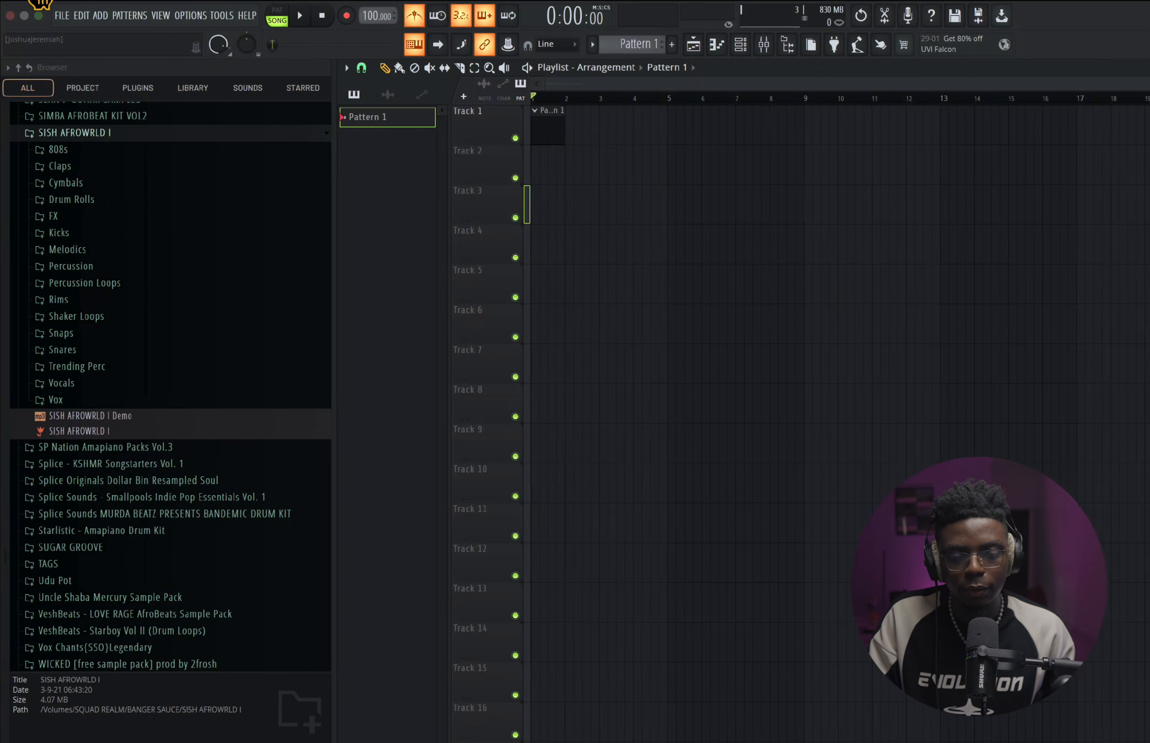
mouse_move(38, 17)
mouse_move(200, 739)
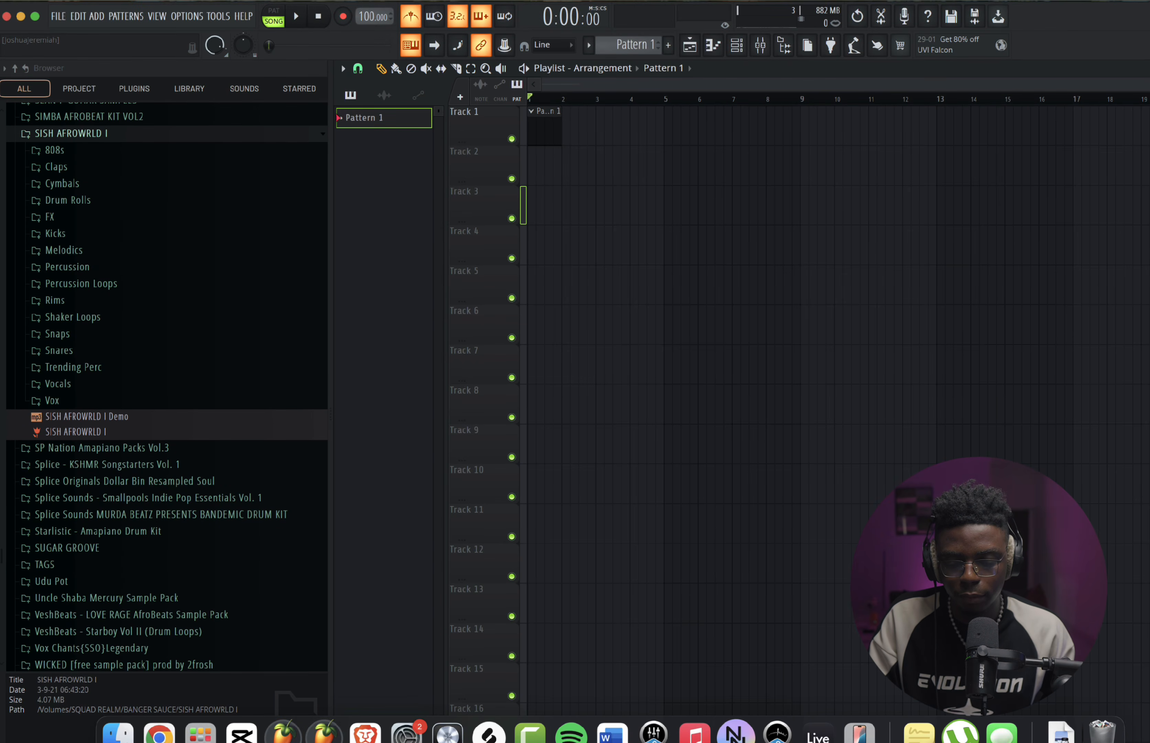
click(492, 738)
drag(561, 394, 534, 164)
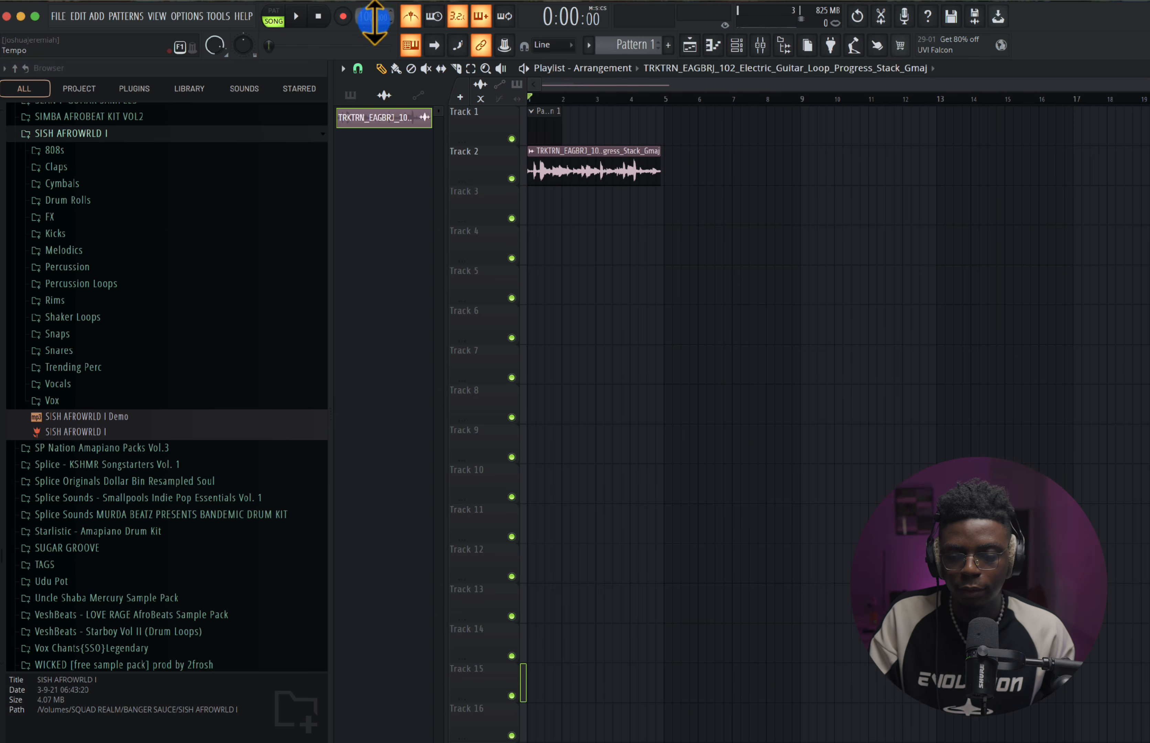
- Fit the Track 2 guitar loop to the project tempo using the 75 to 150 BPM range
scroll(574, 188, up, 3)
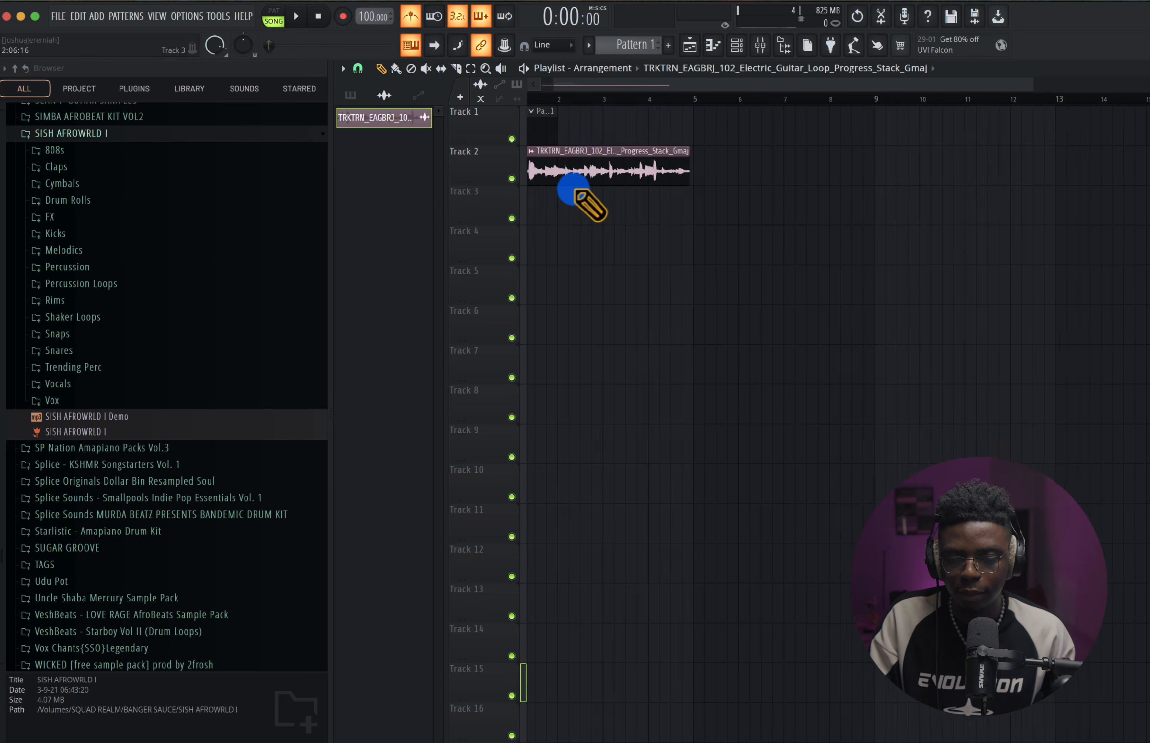
click(532, 153)
click(668, 257)
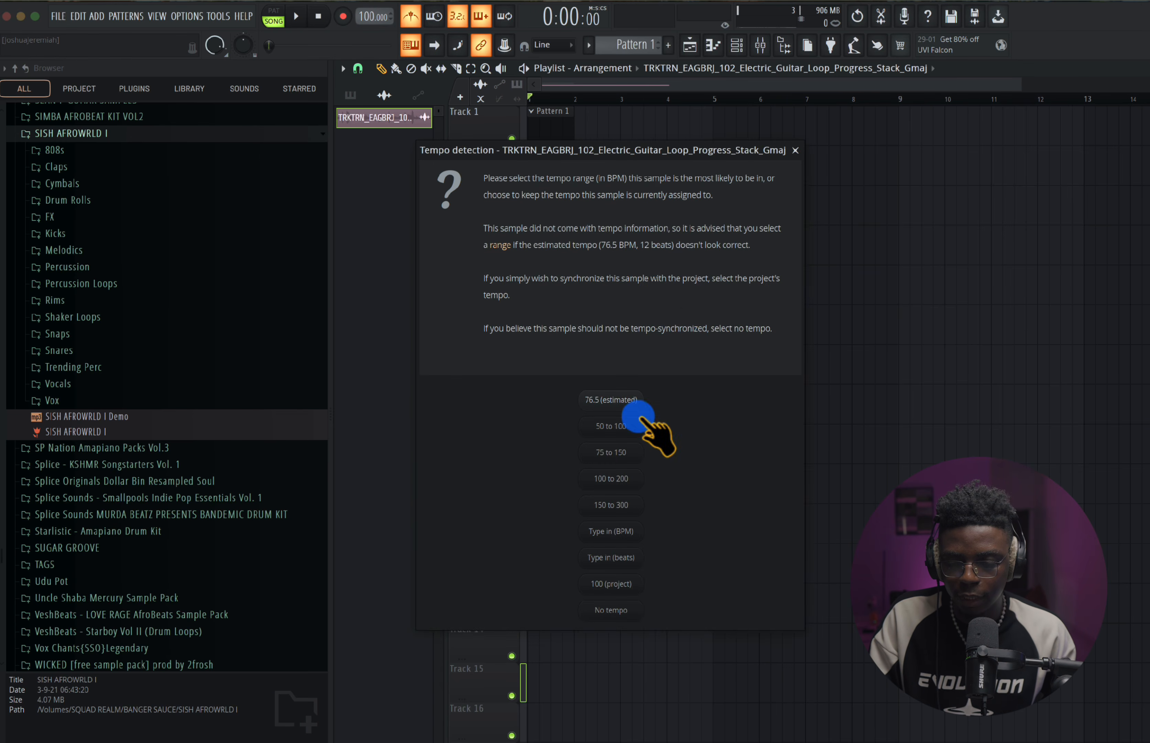
click(613, 453)
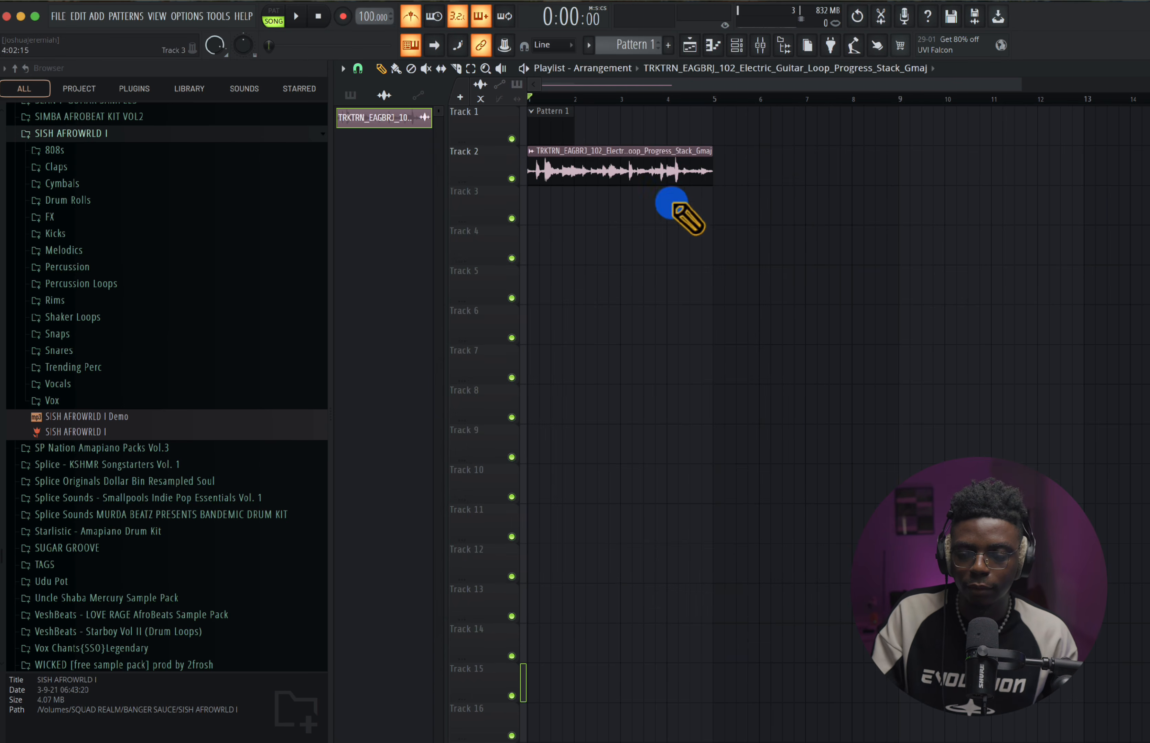
- Play the arrangement from the start to listen to the tempo-fitted guitar loop
key(space)
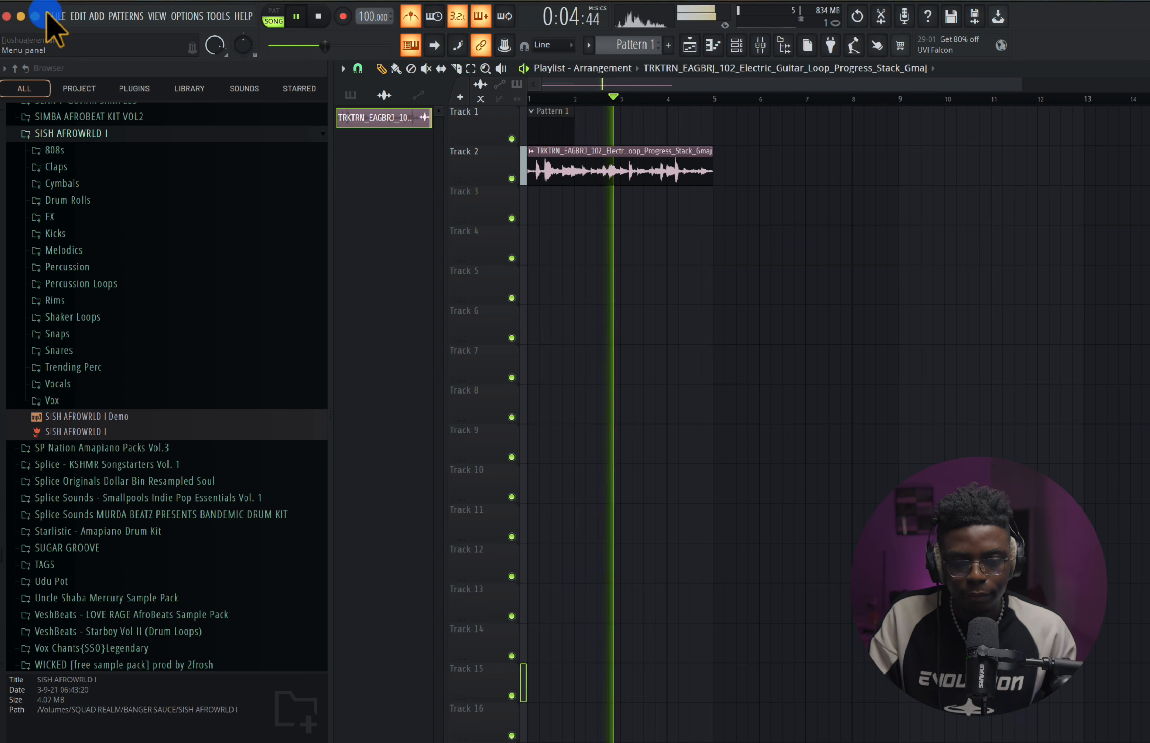
key(space)
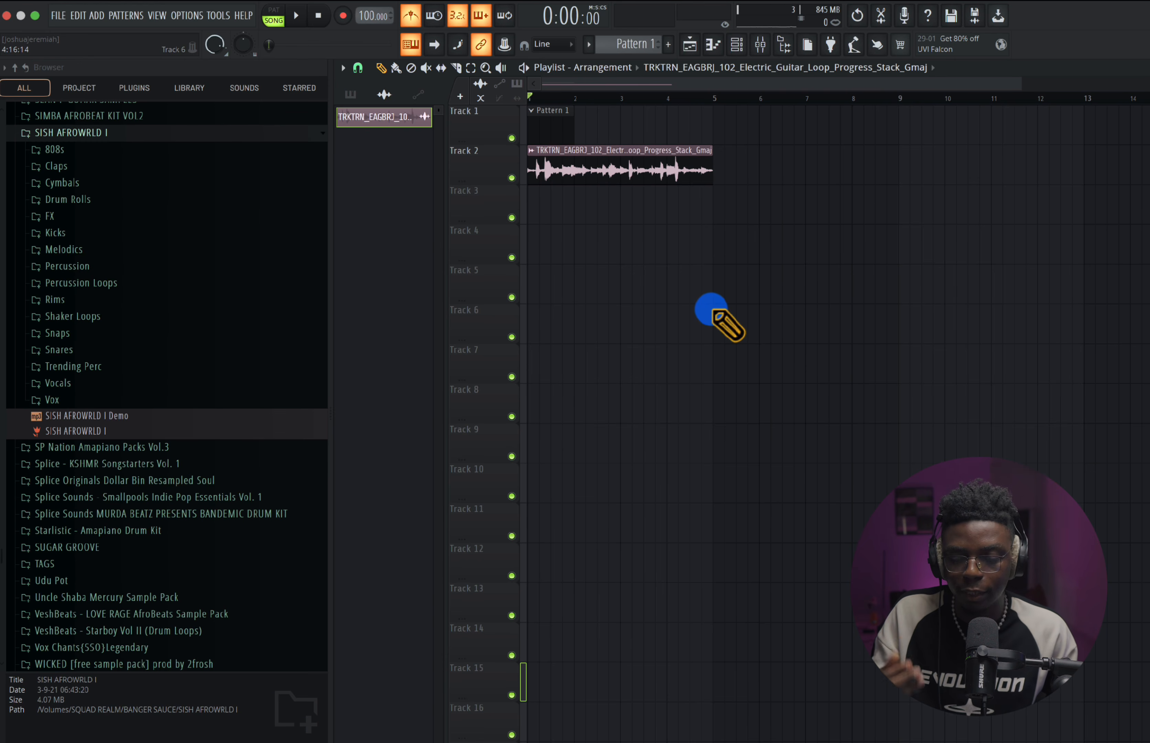
key(space)
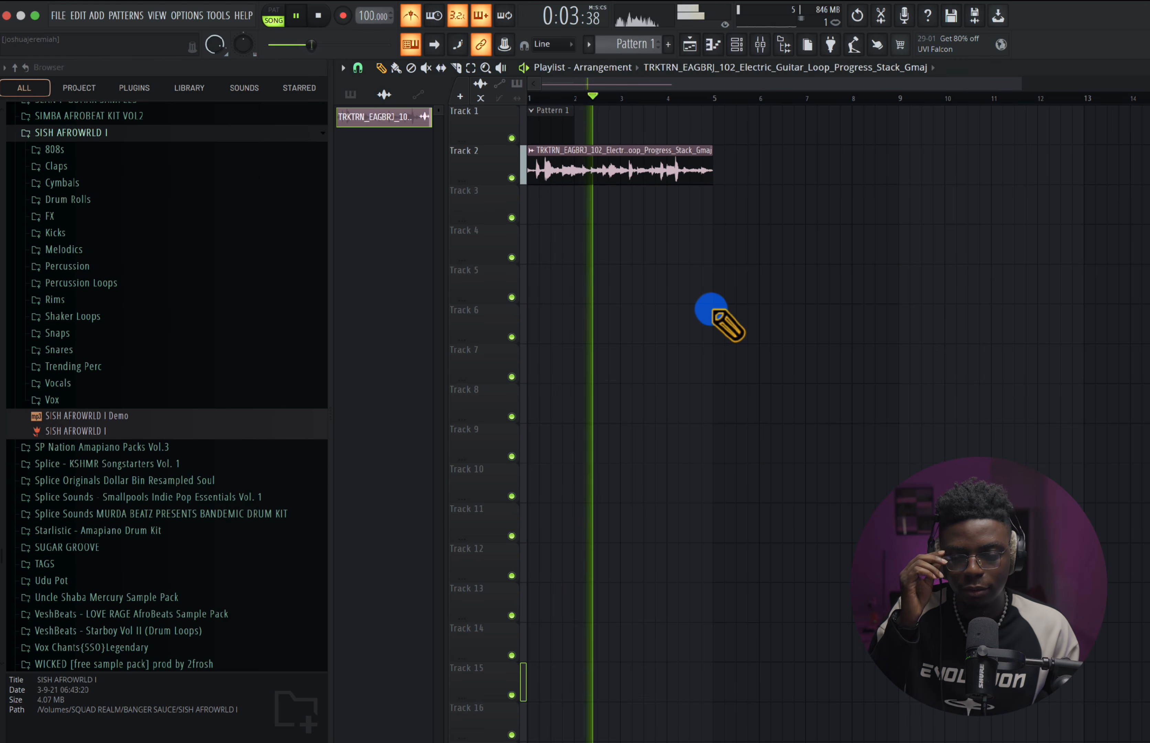
key(space)
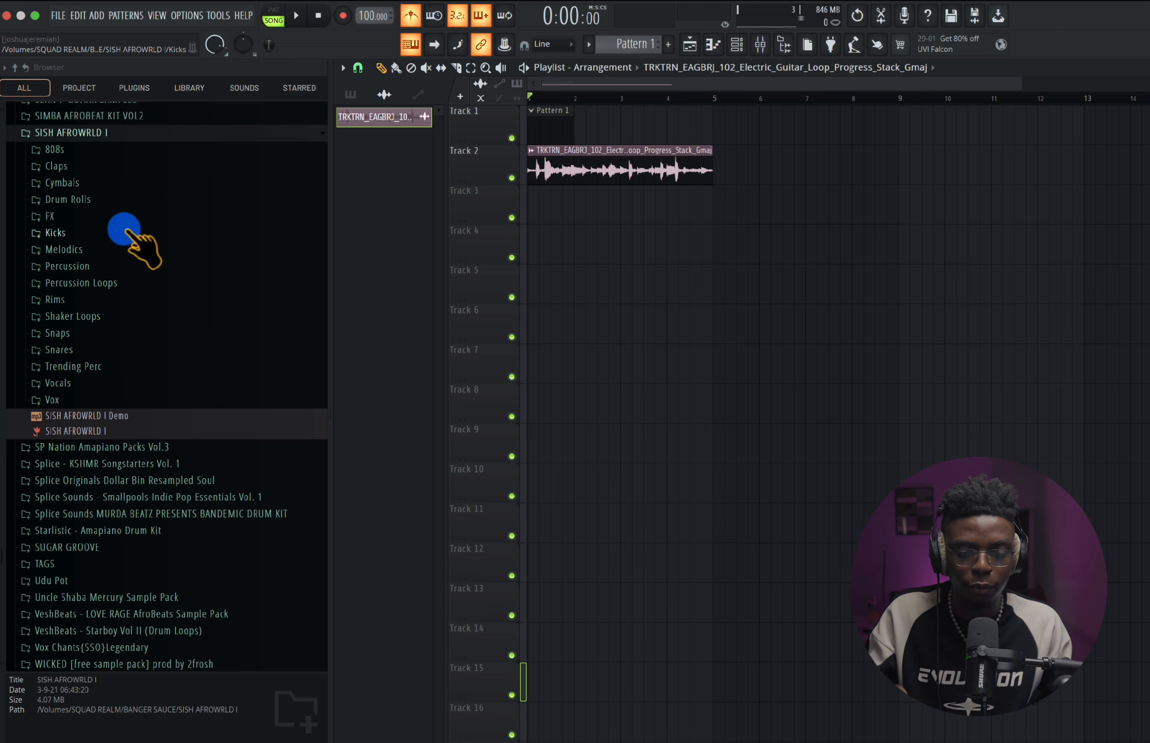
- Audition samples in the SISH AFROWRLD I Rims folder and add S_AW Rim 7 as a channel rack channel
click(82, 299)
click(82, 315)
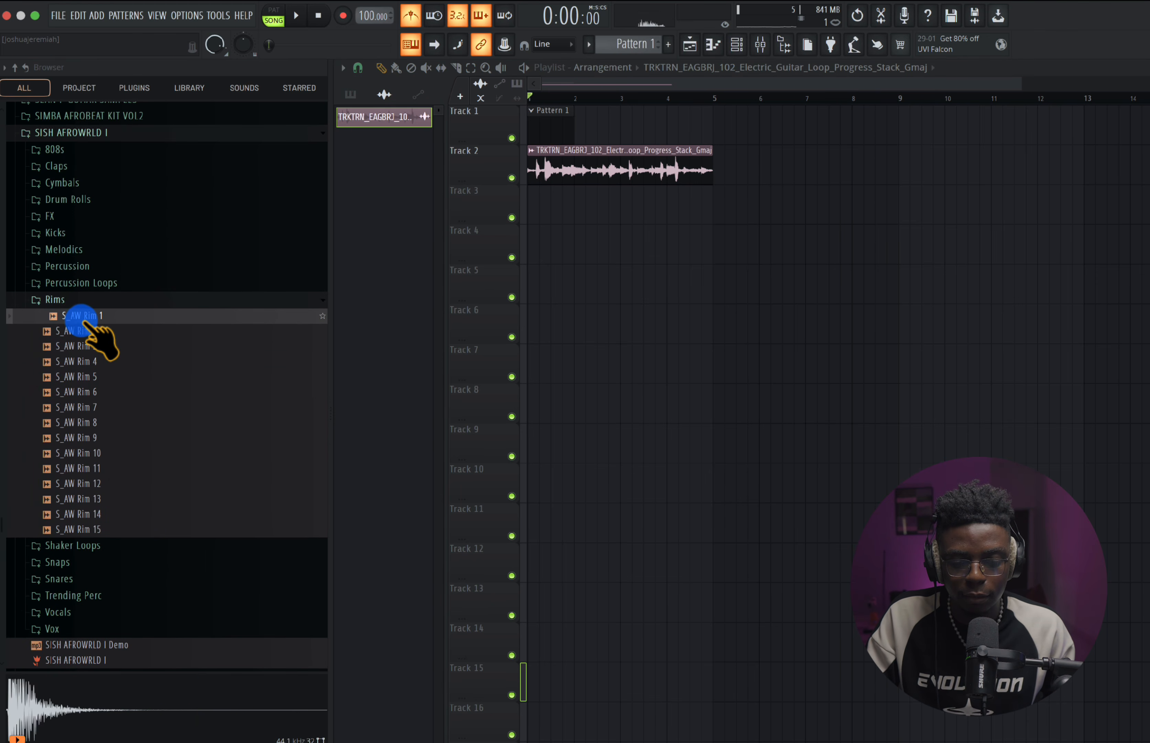
click(88, 363)
click(88, 381)
click(89, 408)
click(90, 437)
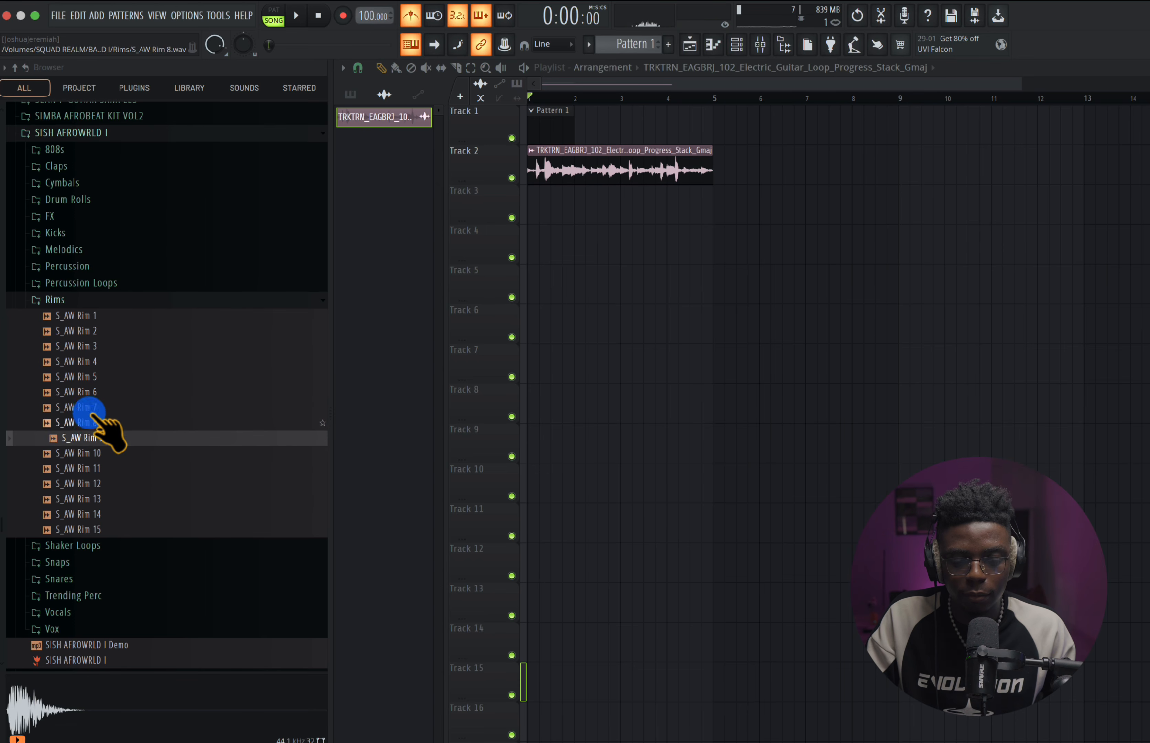
drag(89, 409, 526, 78)
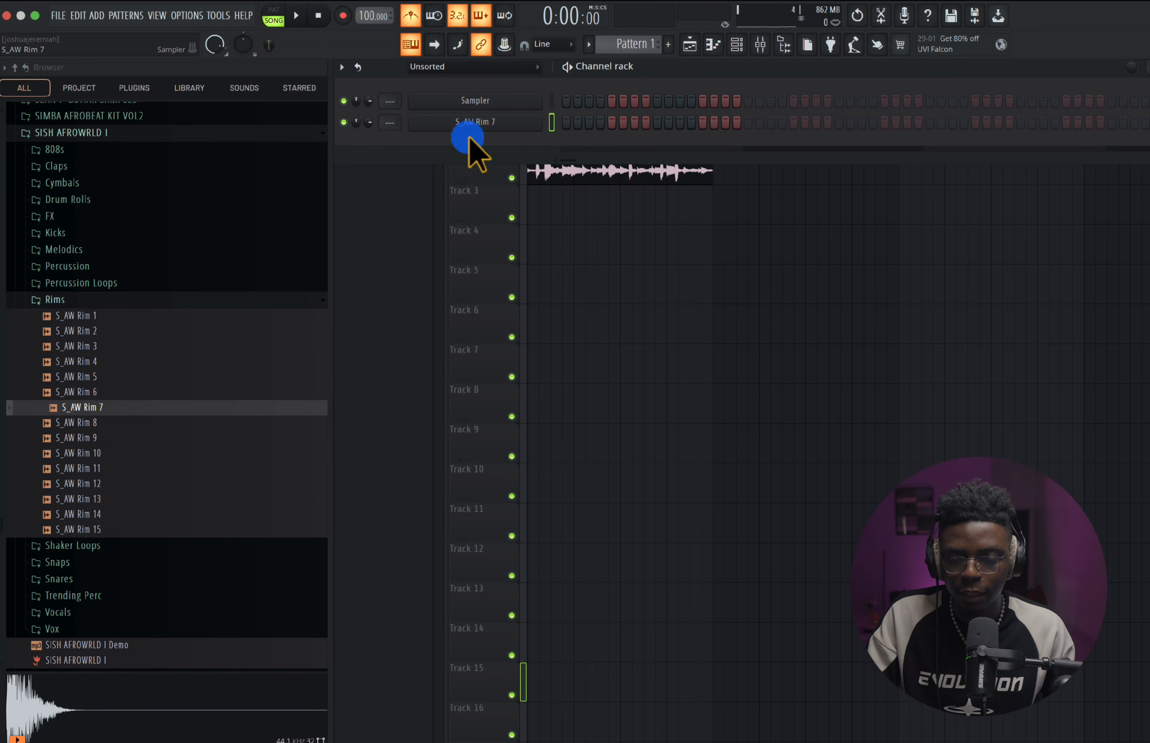
- Open S_AW Rim 7 in the piano roll and place a one-step C5 note on the fourth sixteenth step of bar 1
right_click(507, 124)
click(563, 121)
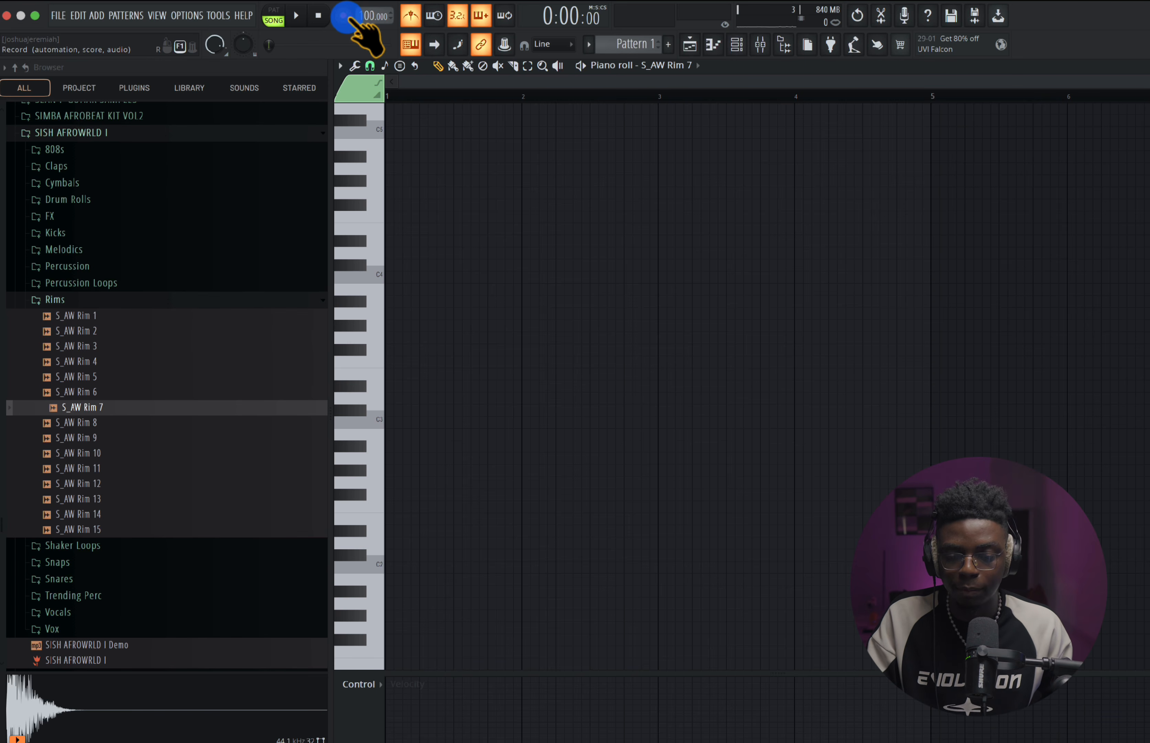
scroll(427, 330, up, 3)
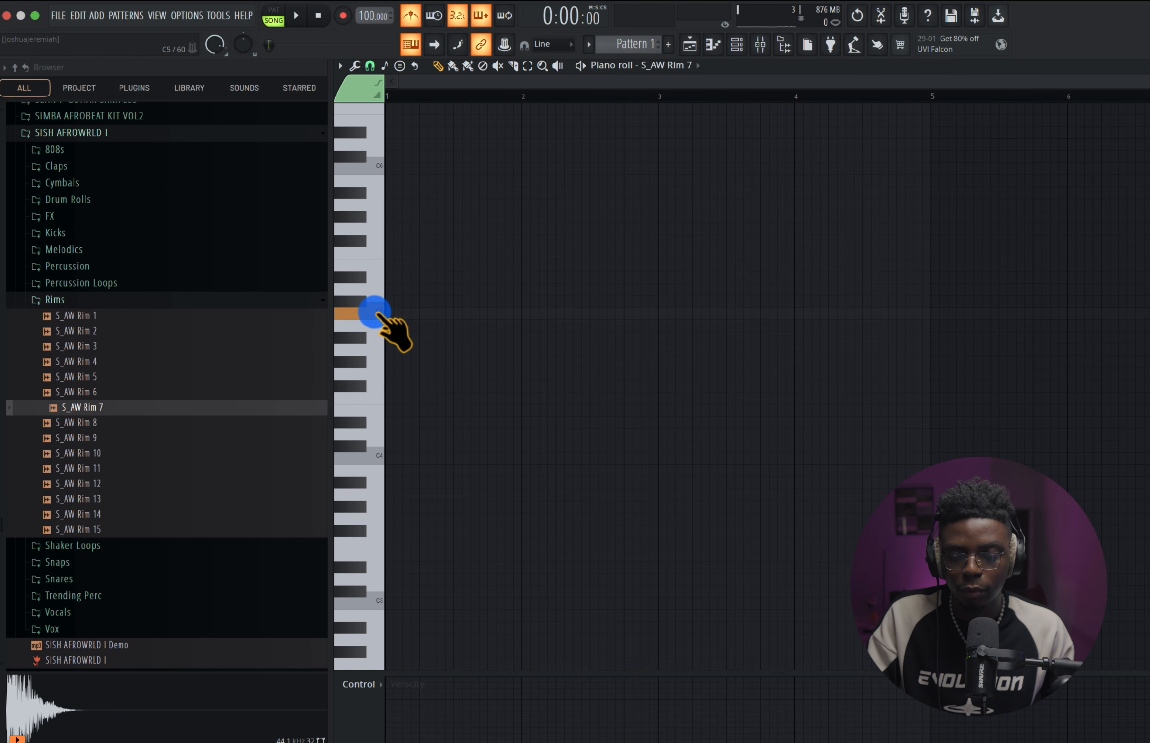
scroll(407, 315, up, 3)
scroll(407, 315, up, 3)
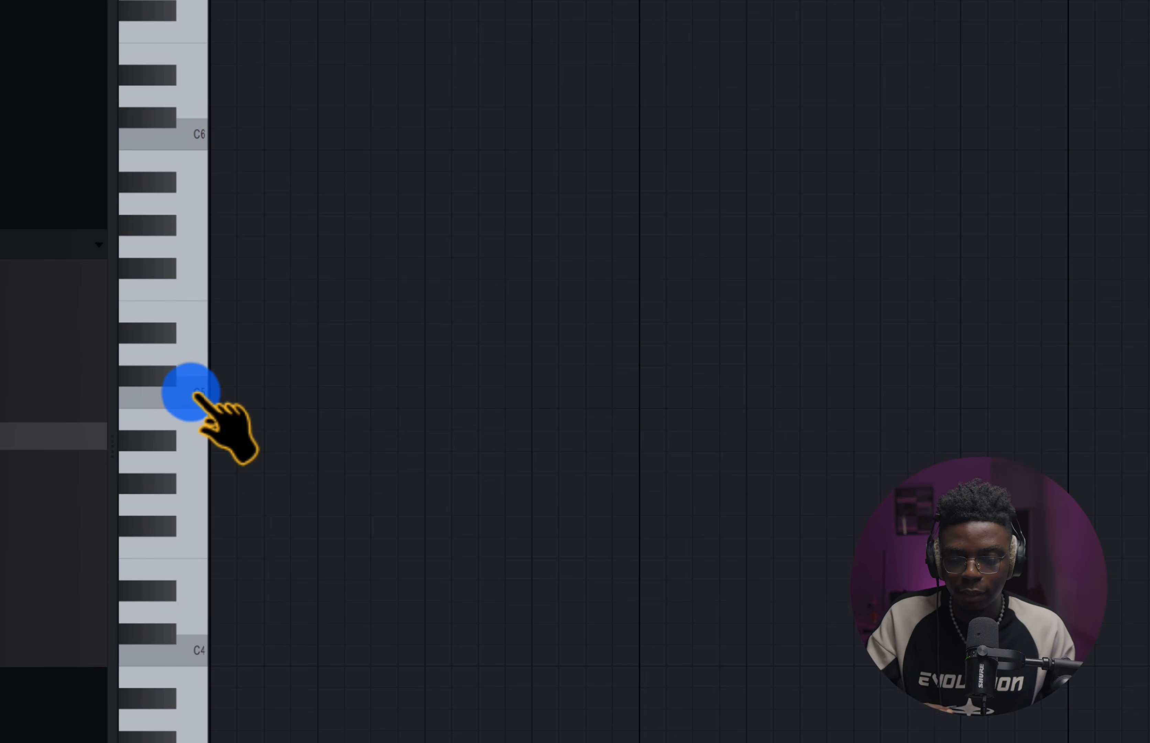
key(space)
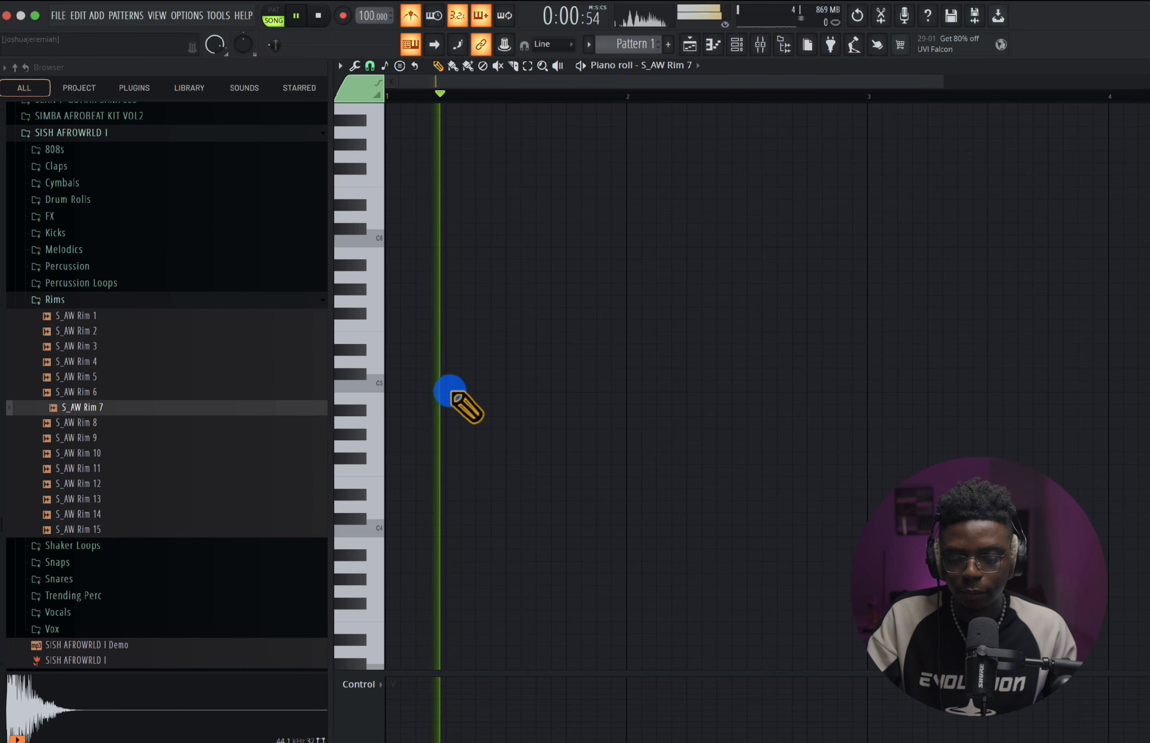
key(space)
click(437, 389)
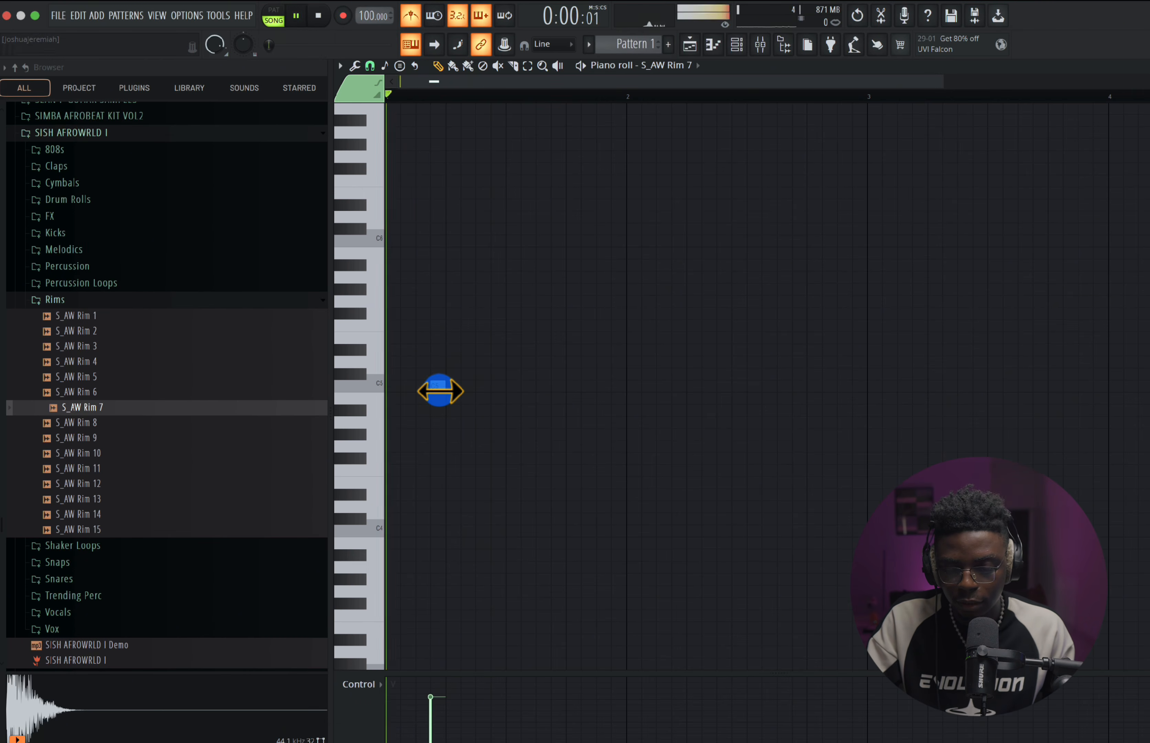
key(space)
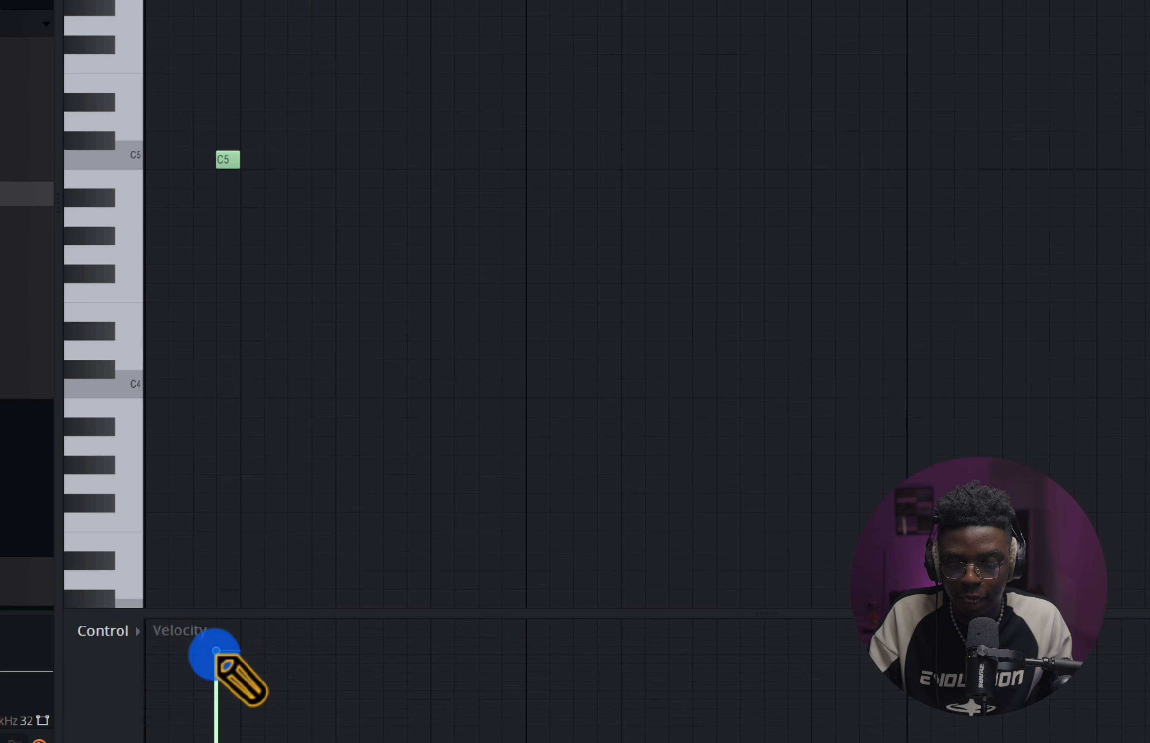
- Raise the first rim note's velocity to maximum and add a second C5 note on beat 4 of bar 1
drag(220, 645, 232, 566)
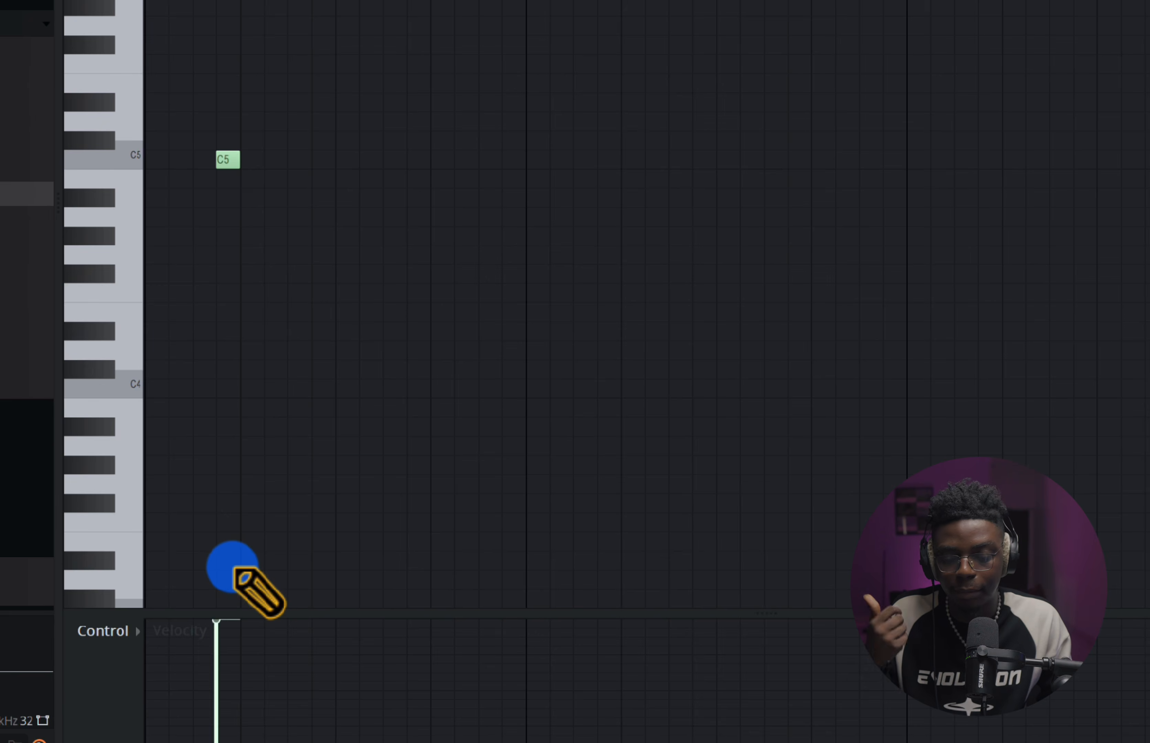
key(space)
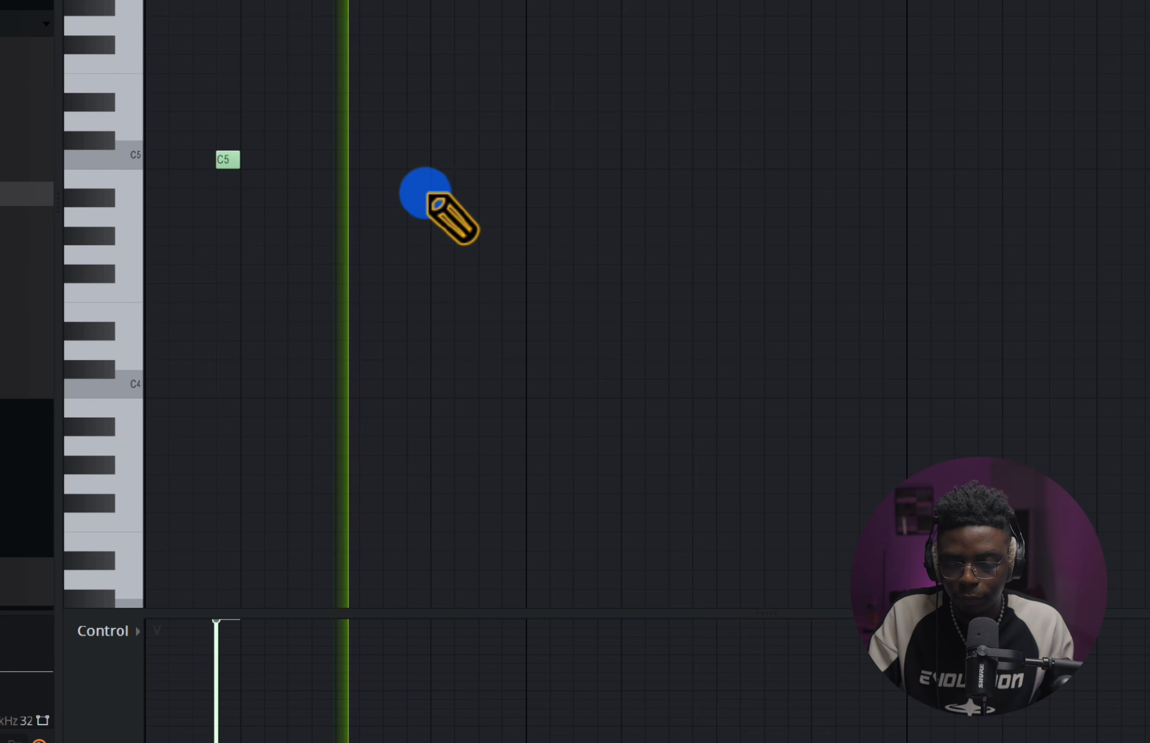
click(428, 161)
key(space)
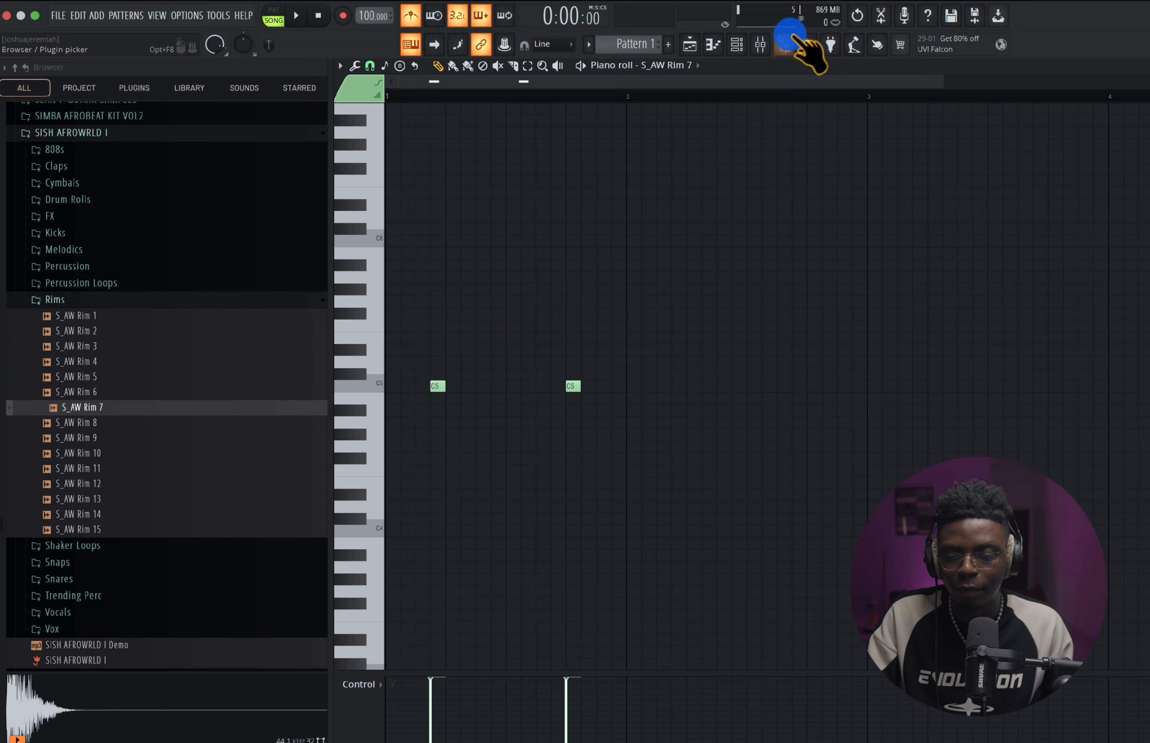
- During playback, add C5 rim notes on the fourth sixteenth step and on beat 4 of bar 2
click(688, 45)
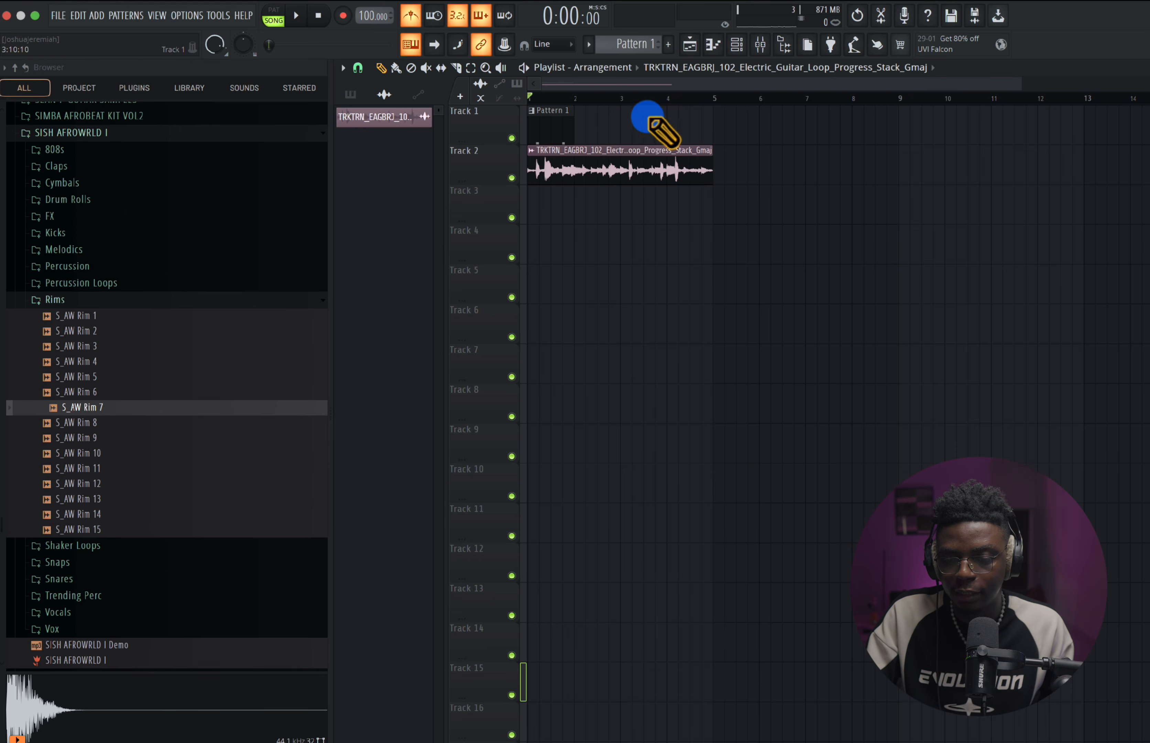
click(736, 45)
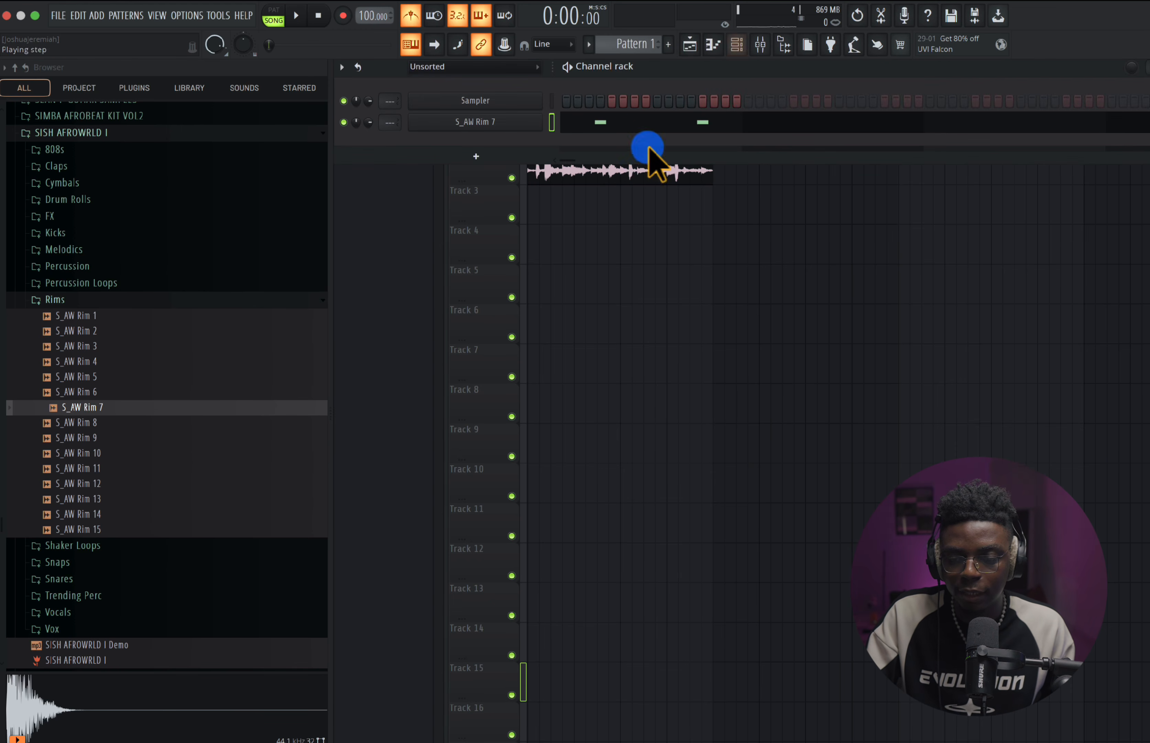
click(639, 119)
key(space)
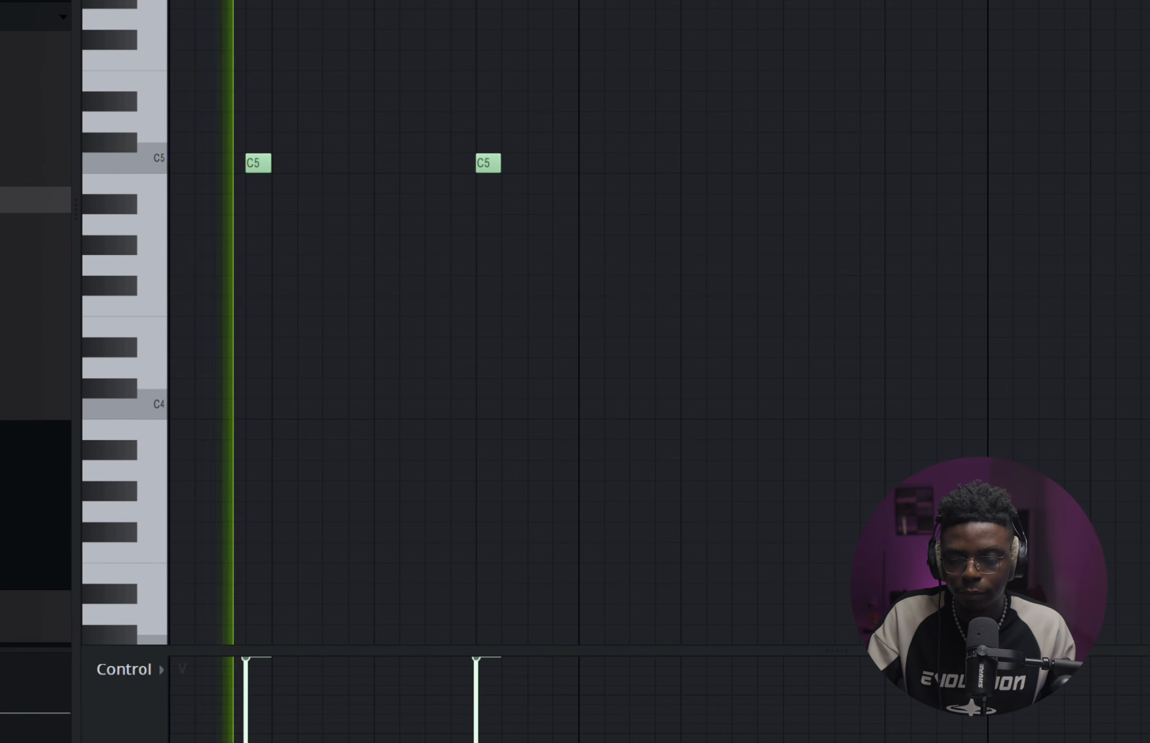
click(668, 167)
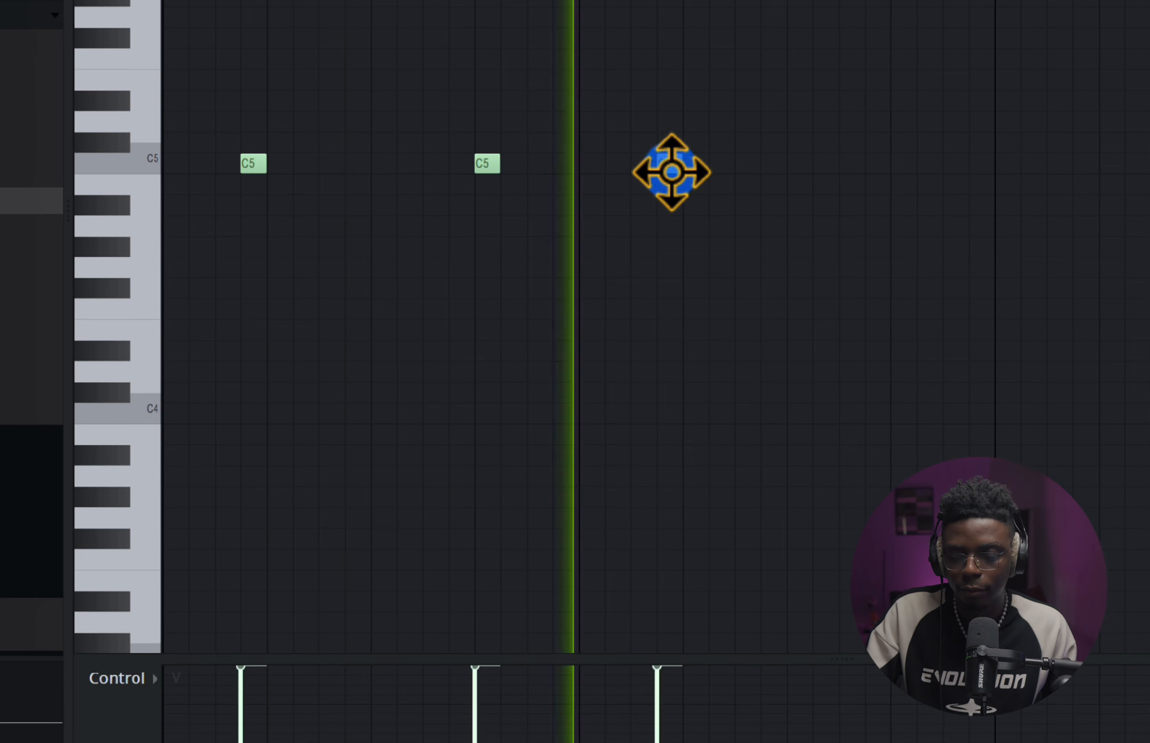
drag(869, 166, 893, 164)
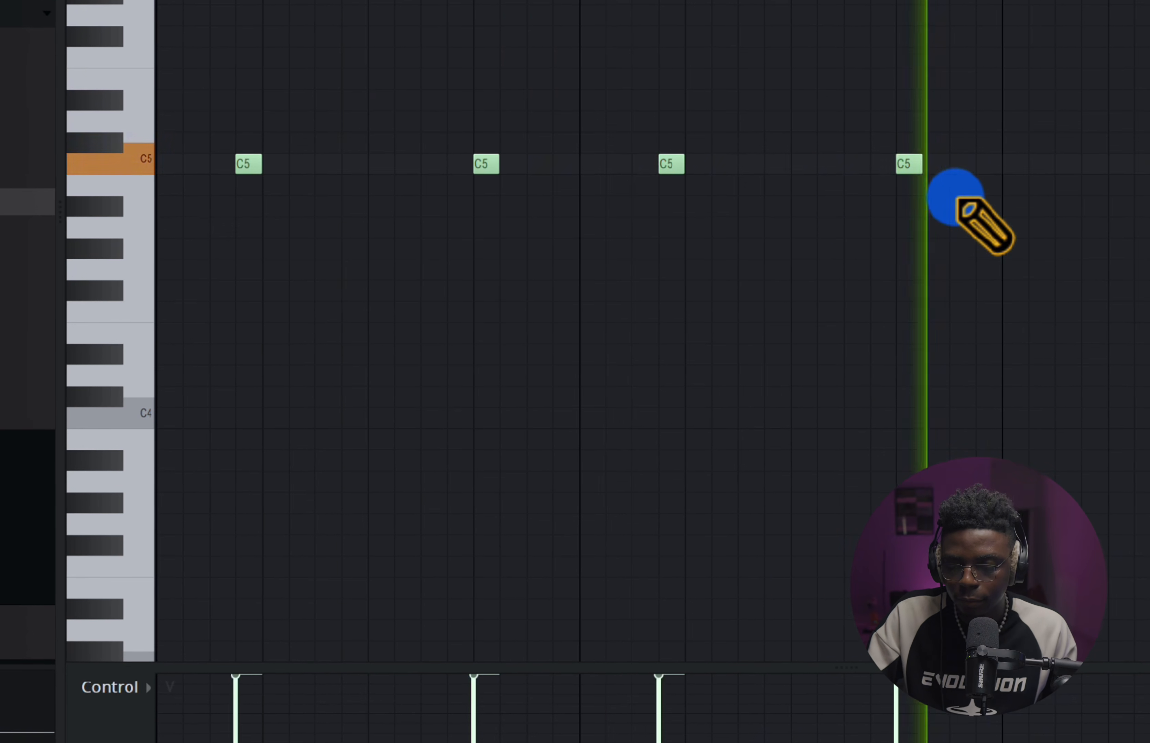
key(space)
- Select the four rim notes in bars 1 and 2 and duplicate them into bars 3 and 4
scroll(955, 197, down, 1)
scroll(956, 198, right, 2)
scroll(956, 200, up, 1)
scroll(643, 282, left, 2)
scroll(643, 282, up, 1)
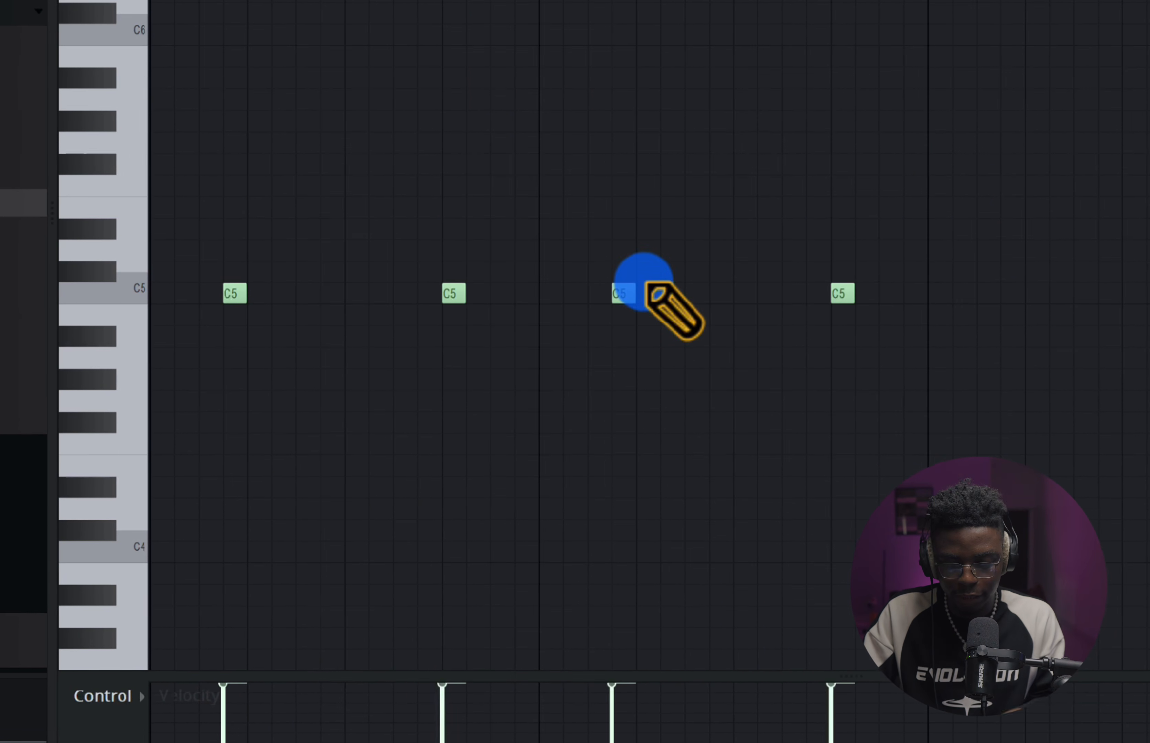
drag(944, 411, 184, 215)
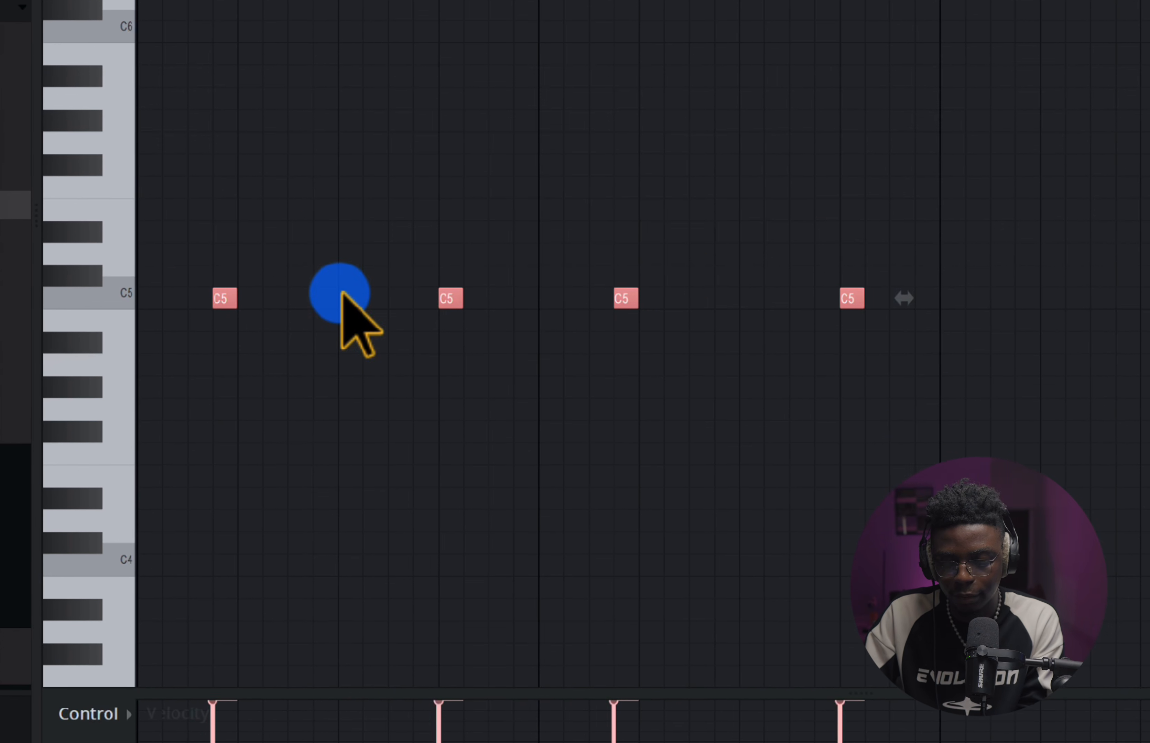
scroll(340, 294, right, 10)
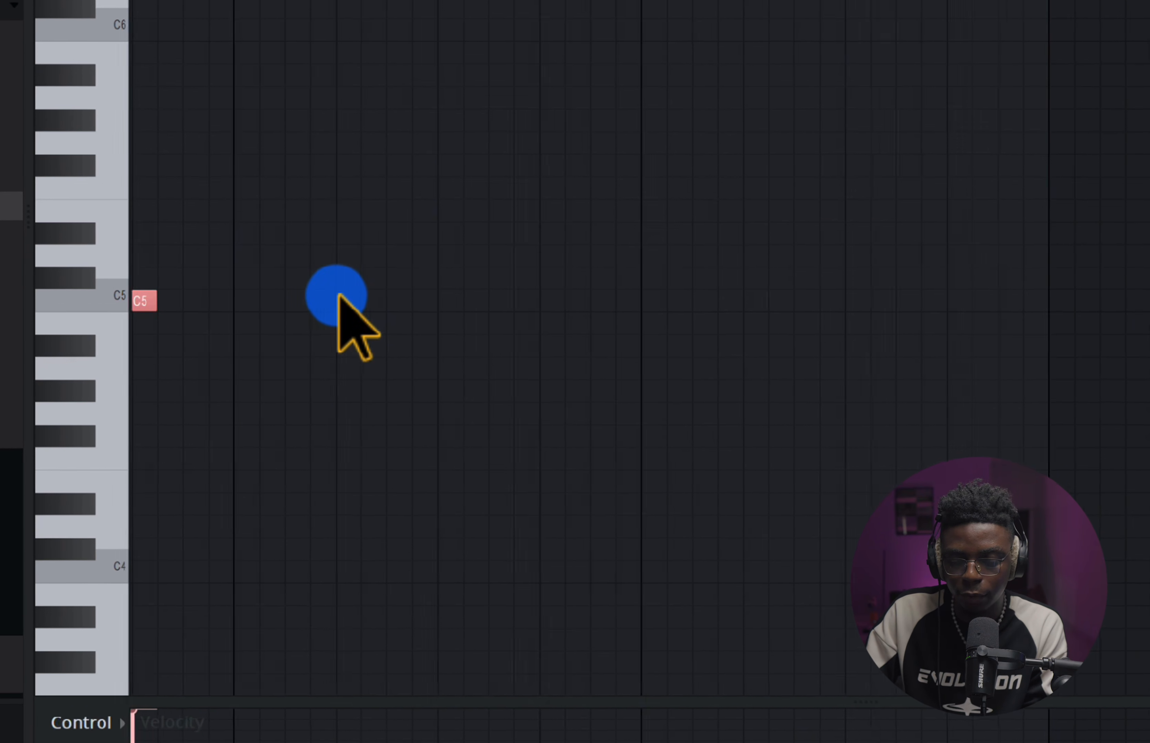
key(super+v)
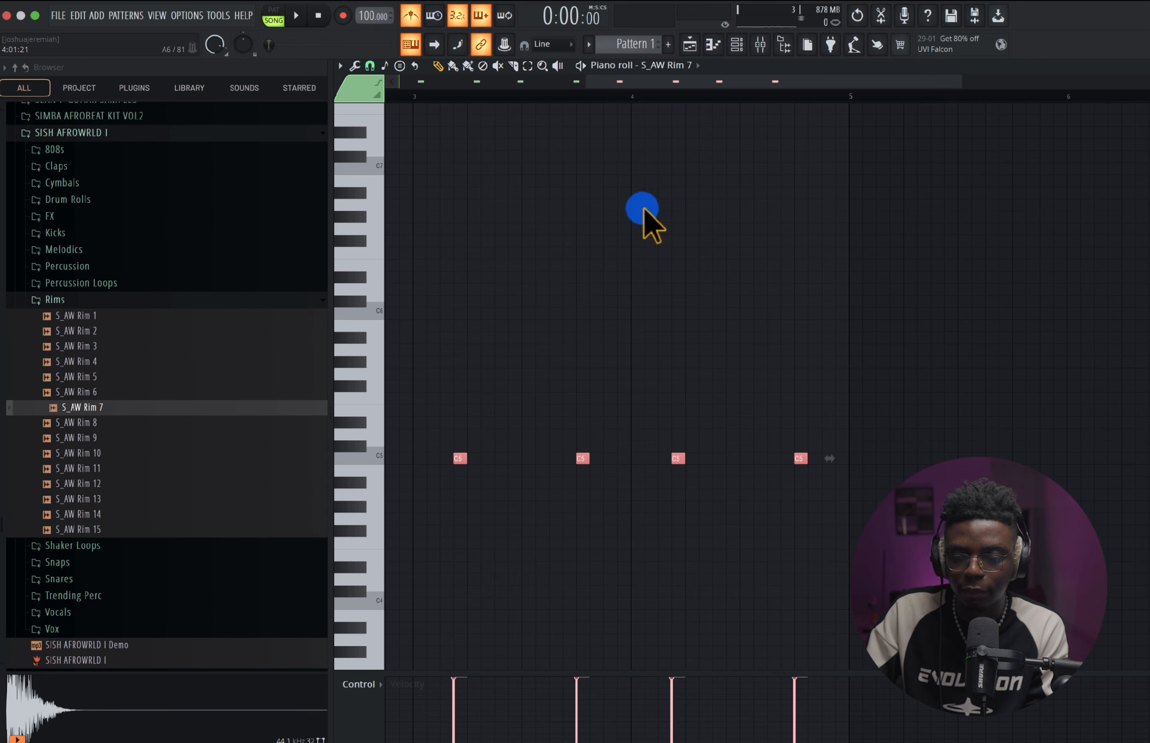
- Review the repeated rim notes and play the arrangement to hear the four-bar rim pattern against the guitar loop
scroll(643, 212, up, 2)
scroll(616, 256, left, 8)
scroll(629, 135, up, 2)
scroll(629, 135, right, 4)
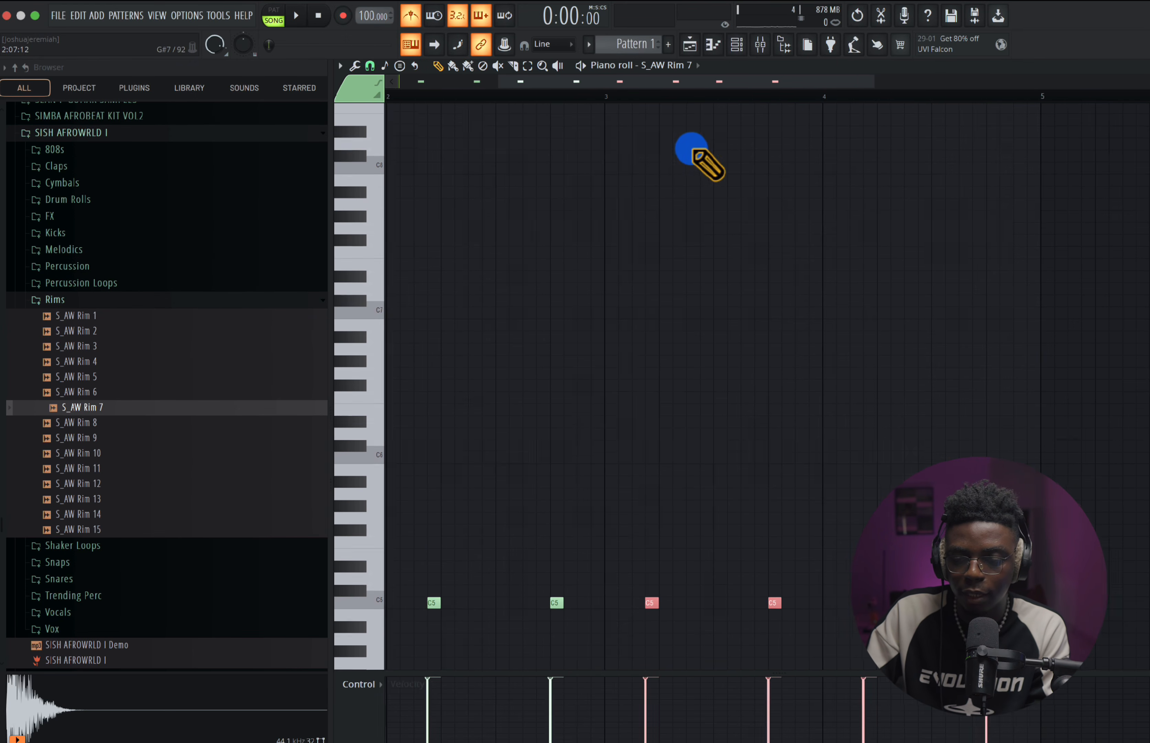
click(694, 44)
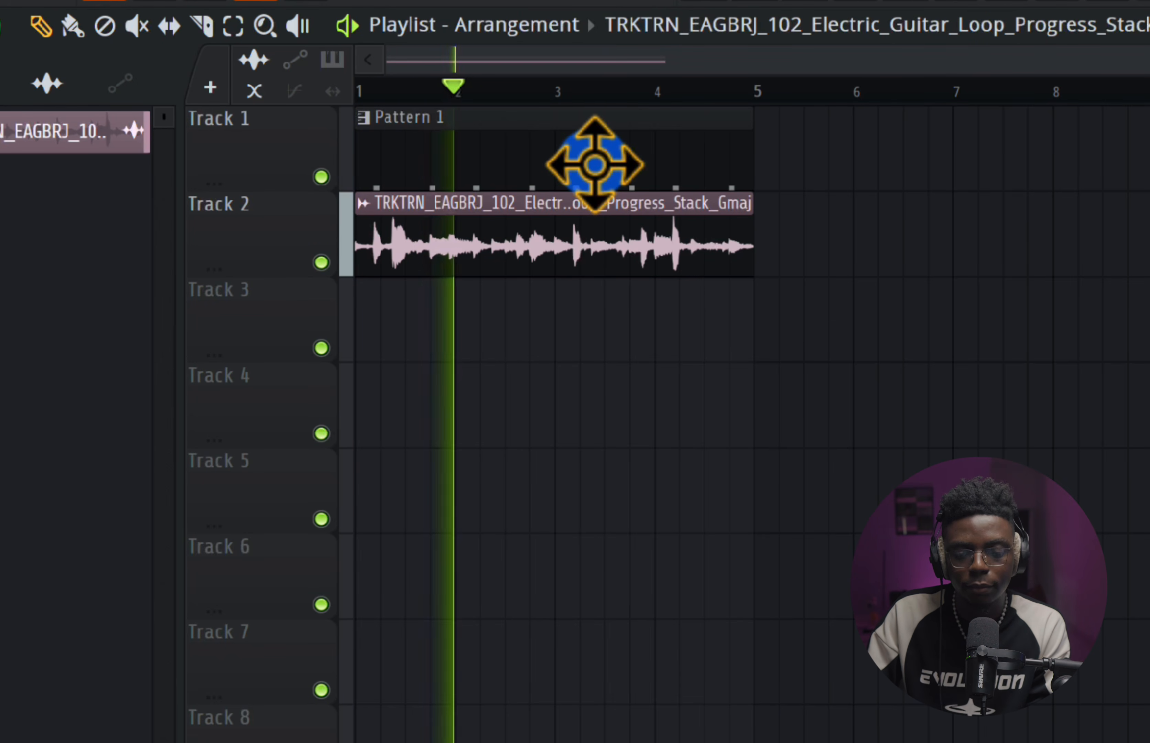
key(space)
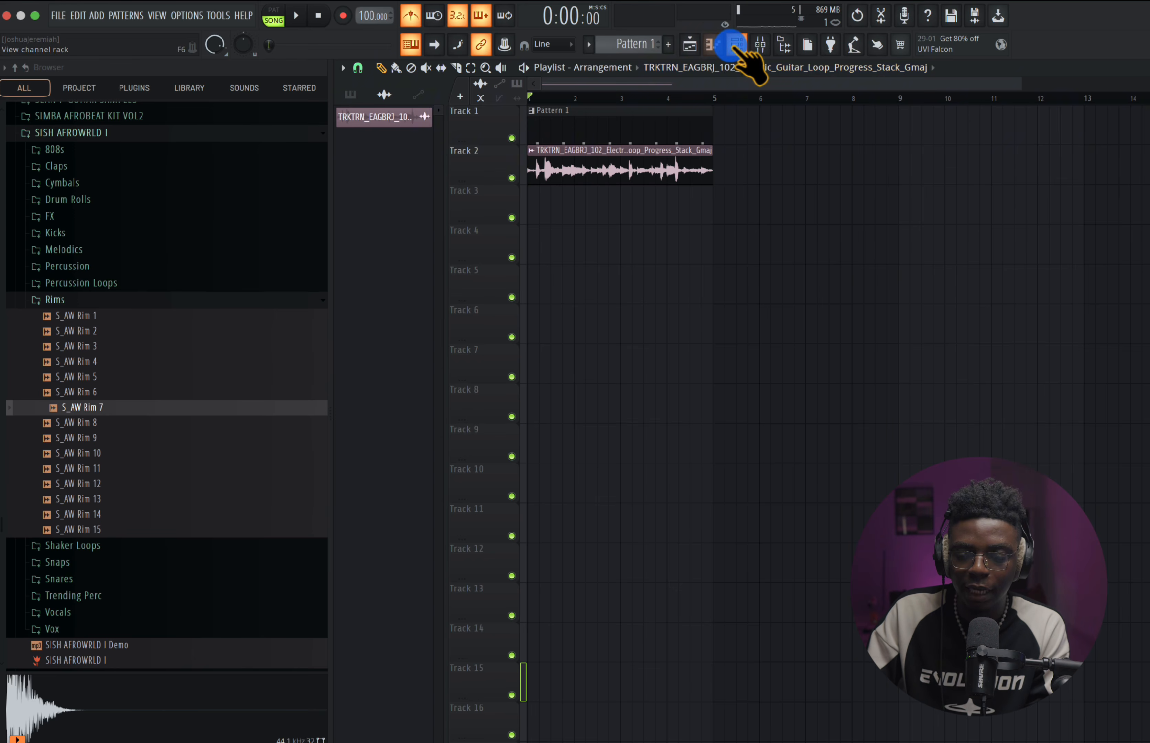
- Audition more samples in the Rims folder and add S_AW Rim 2 as a channel below S_AW Rim 7
click(735, 45)
click(149, 351)
click(142, 361)
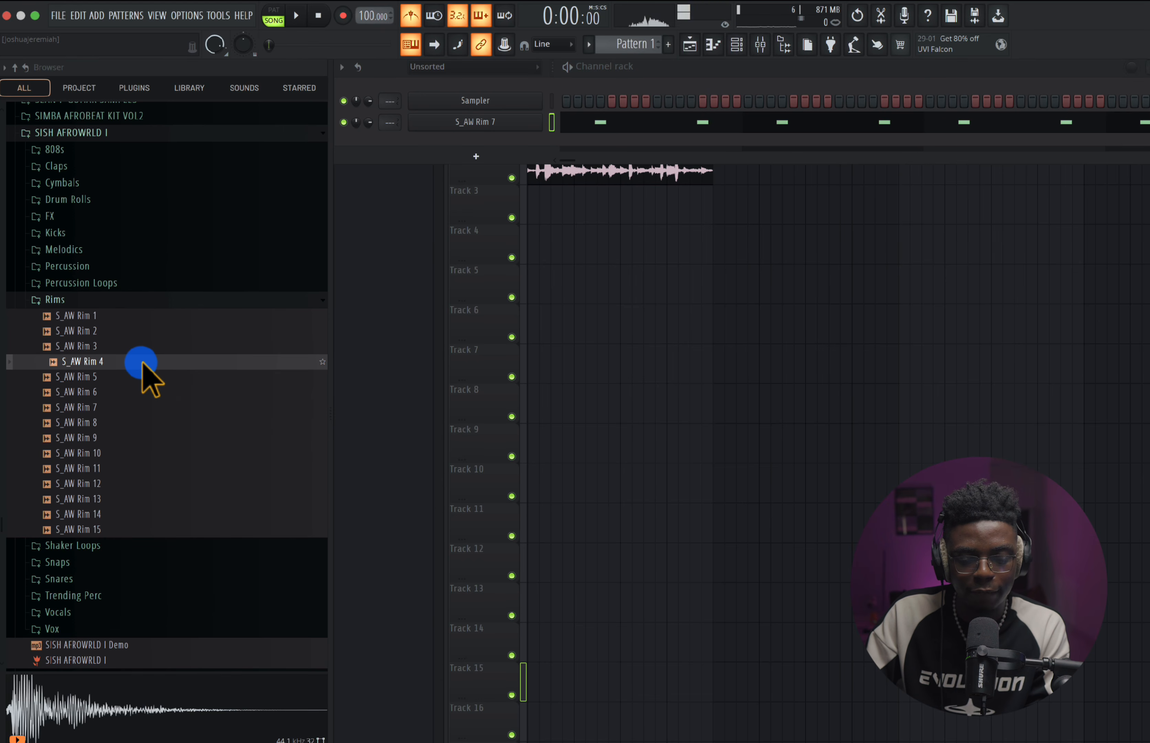
click(127, 457)
click(119, 482)
click(129, 331)
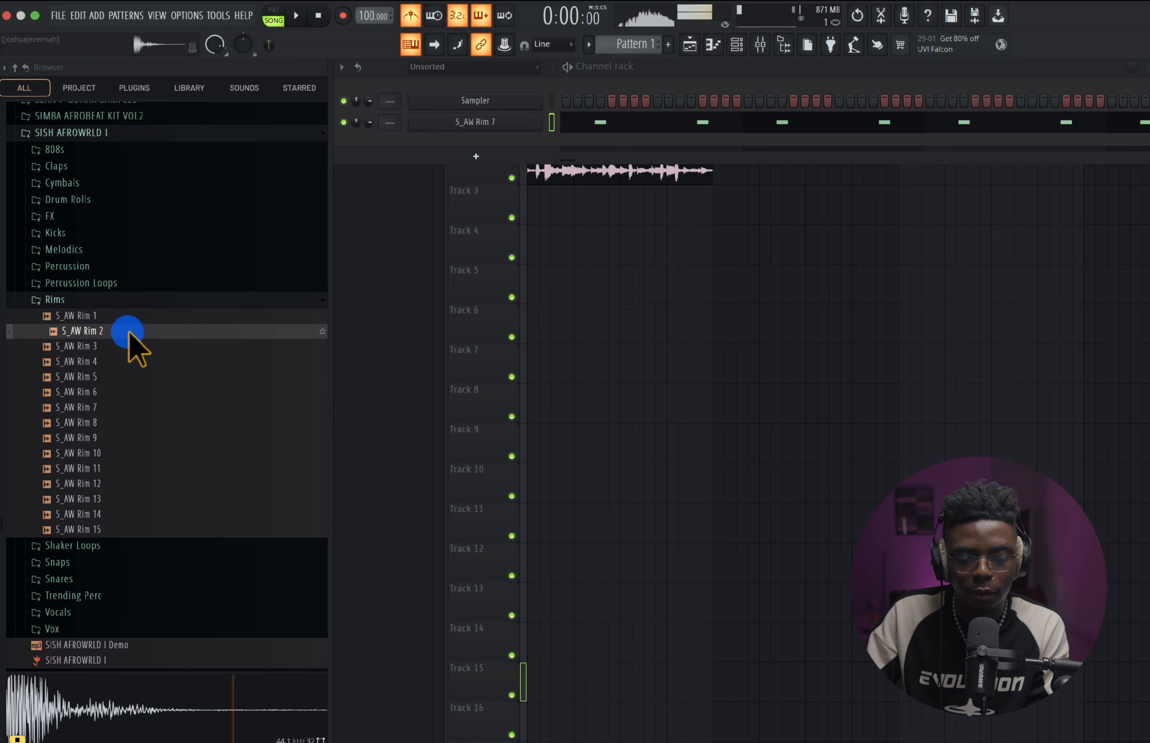
drag(130, 333, 484, 141)
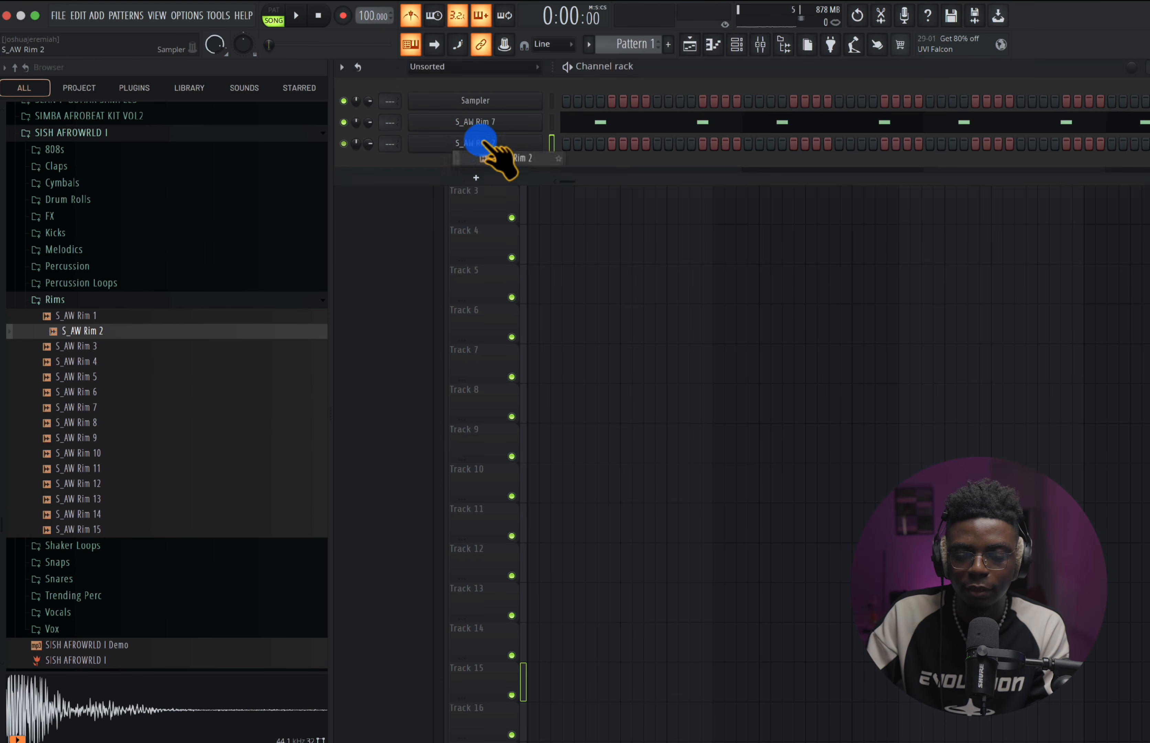
- Copy the note pattern of the S_AW Rim 7 channel onto the S_AW Rim 2 channel
right_click(492, 120)
click(684, 135)
right_click(490, 144)
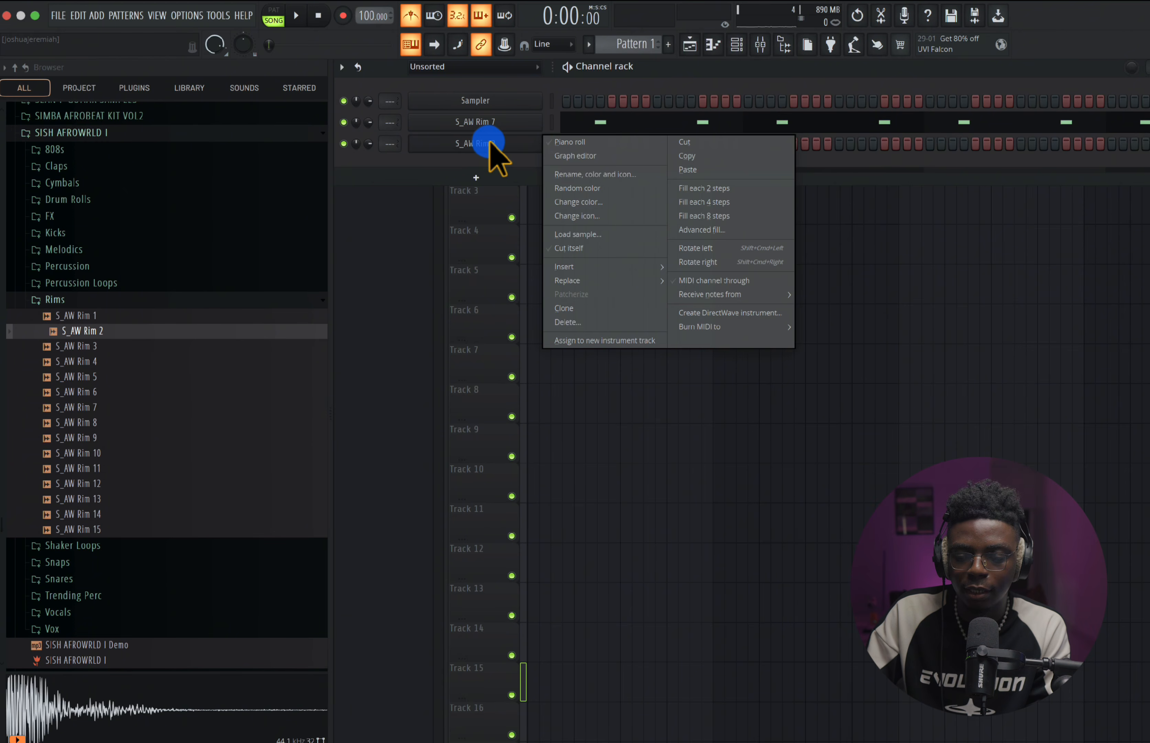
click(697, 169)
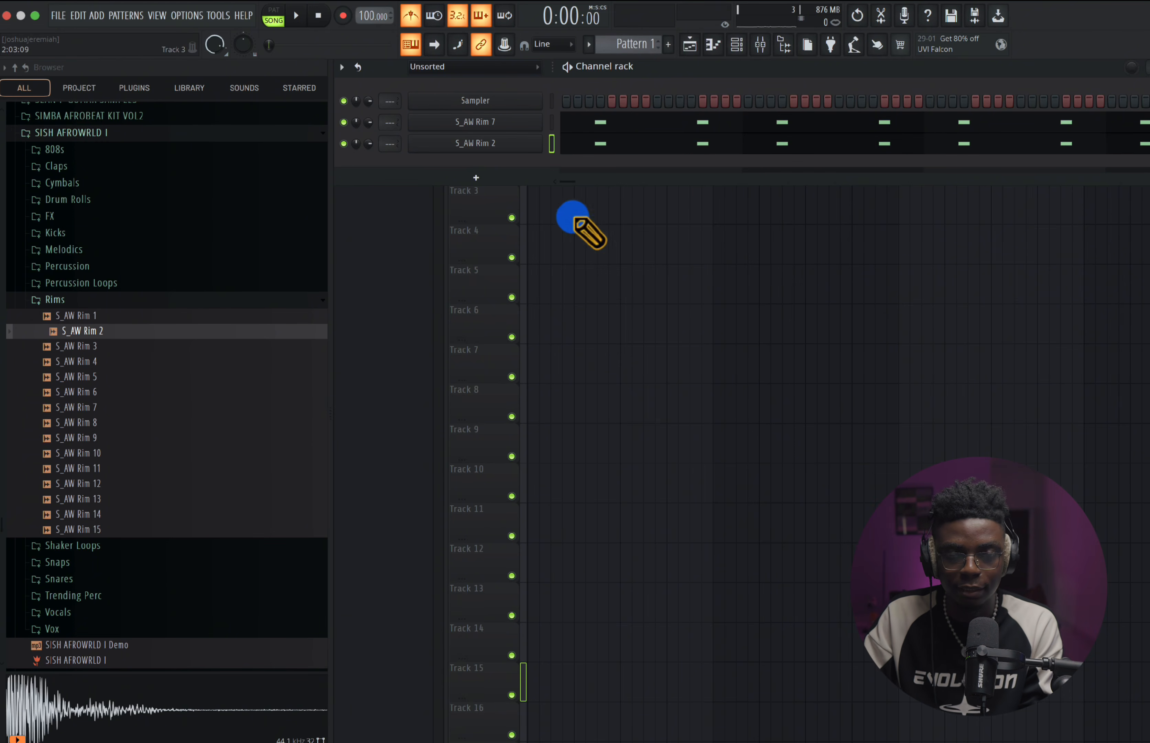
- Play the arrangement from the start to listen to the two layered rims with the guitar loop
key(space)
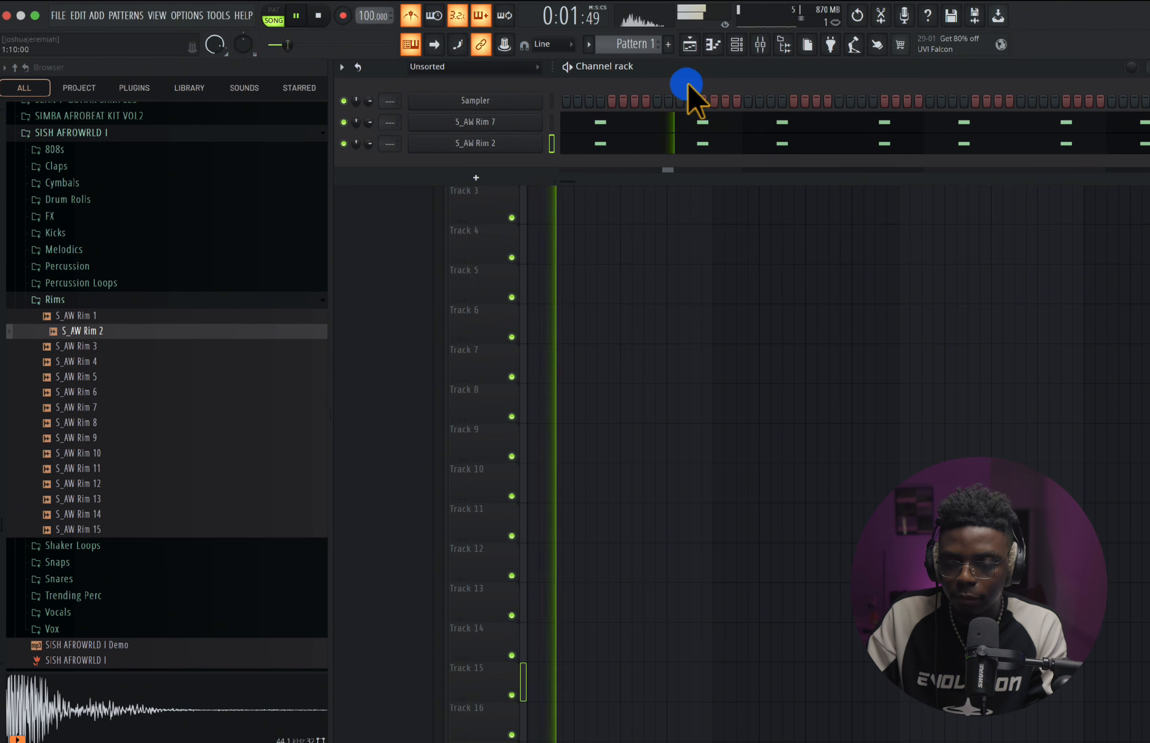
click(690, 44)
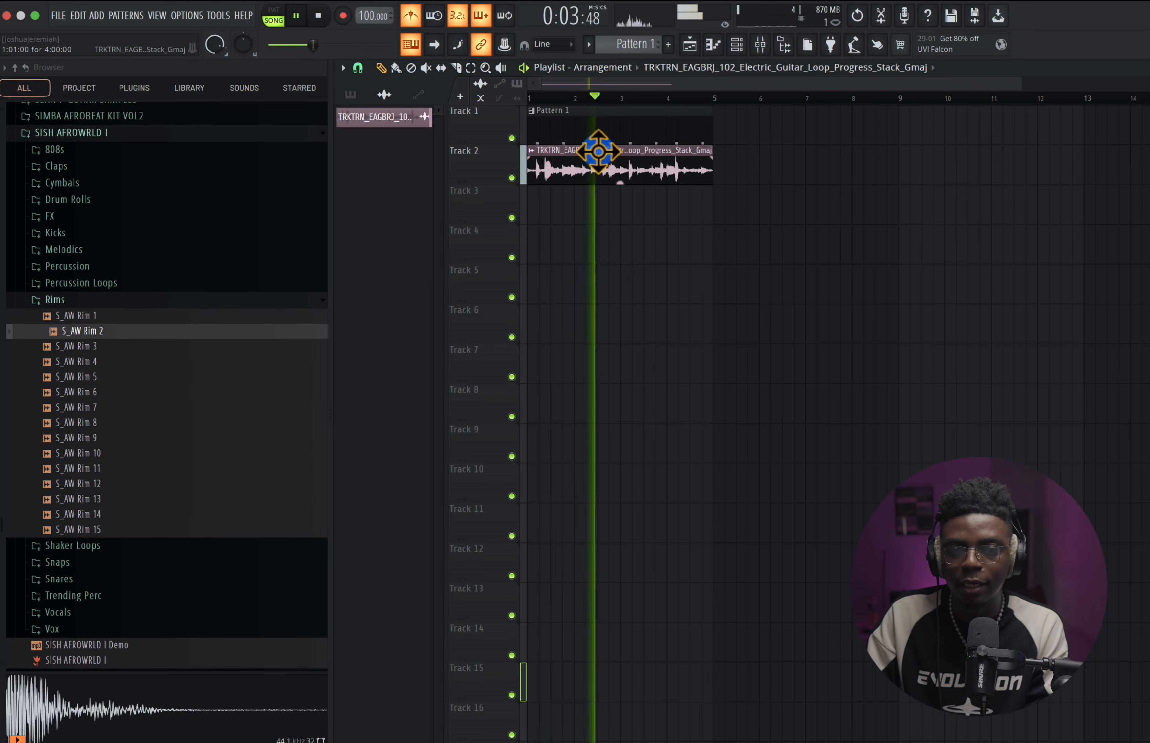
key(space)
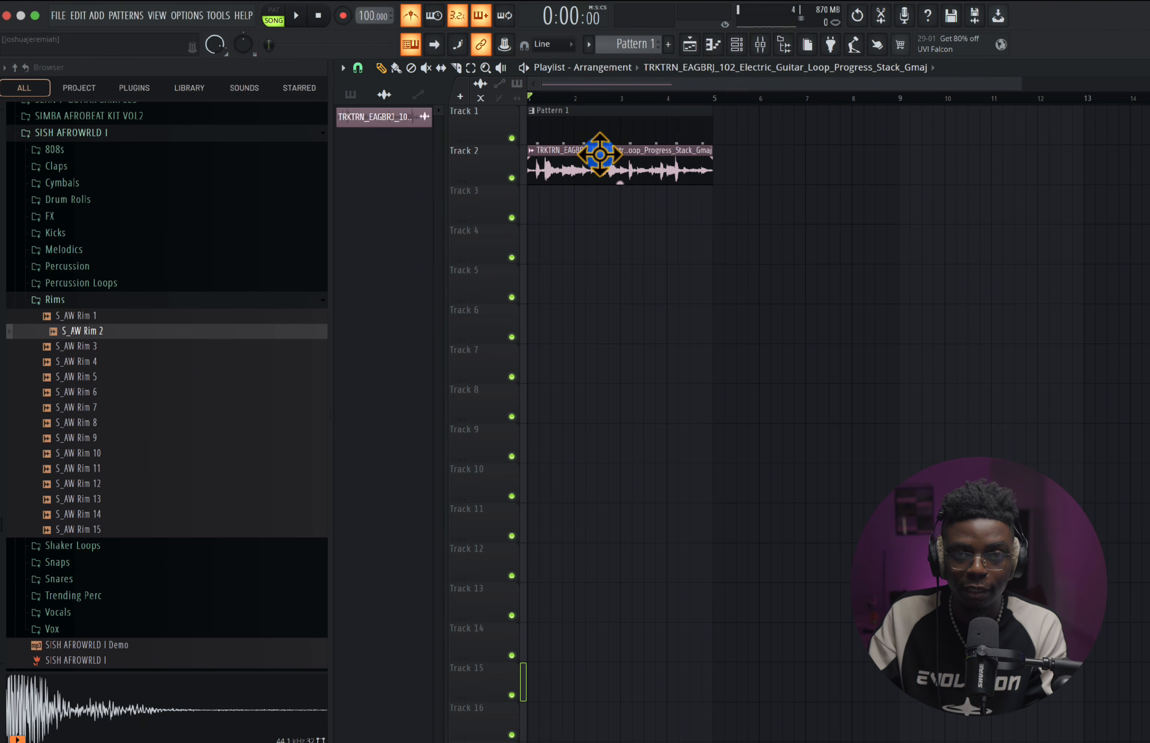
- Audition samples in the SISH AFROWRLD I Kicks folder and add S_AW Kick 20 as a channel rack channel
click(173, 299)
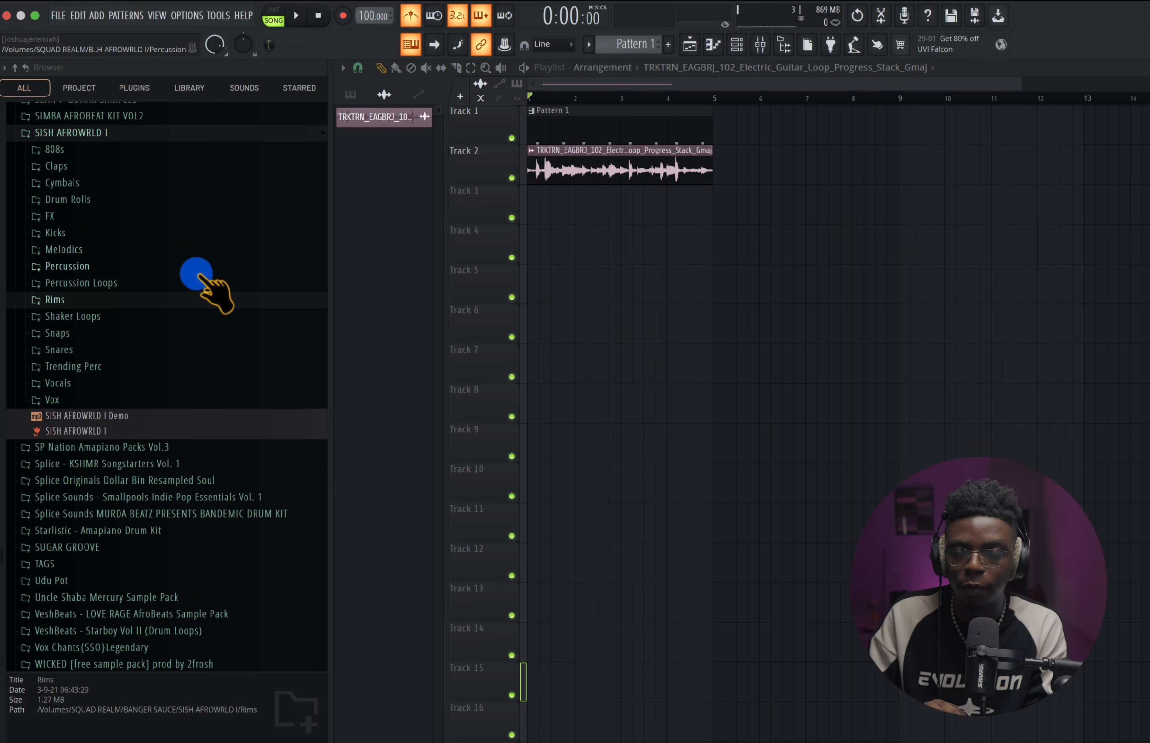
click(140, 233)
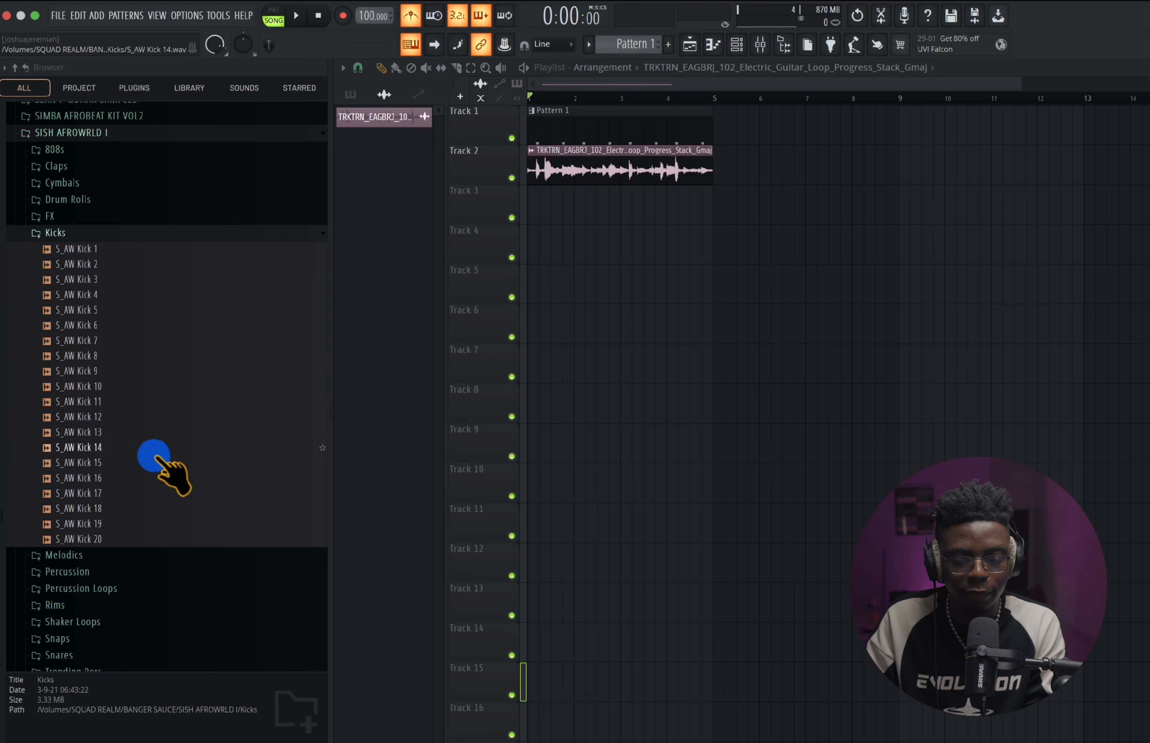
click(145, 462)
click(144, 493)
click(147, 508)
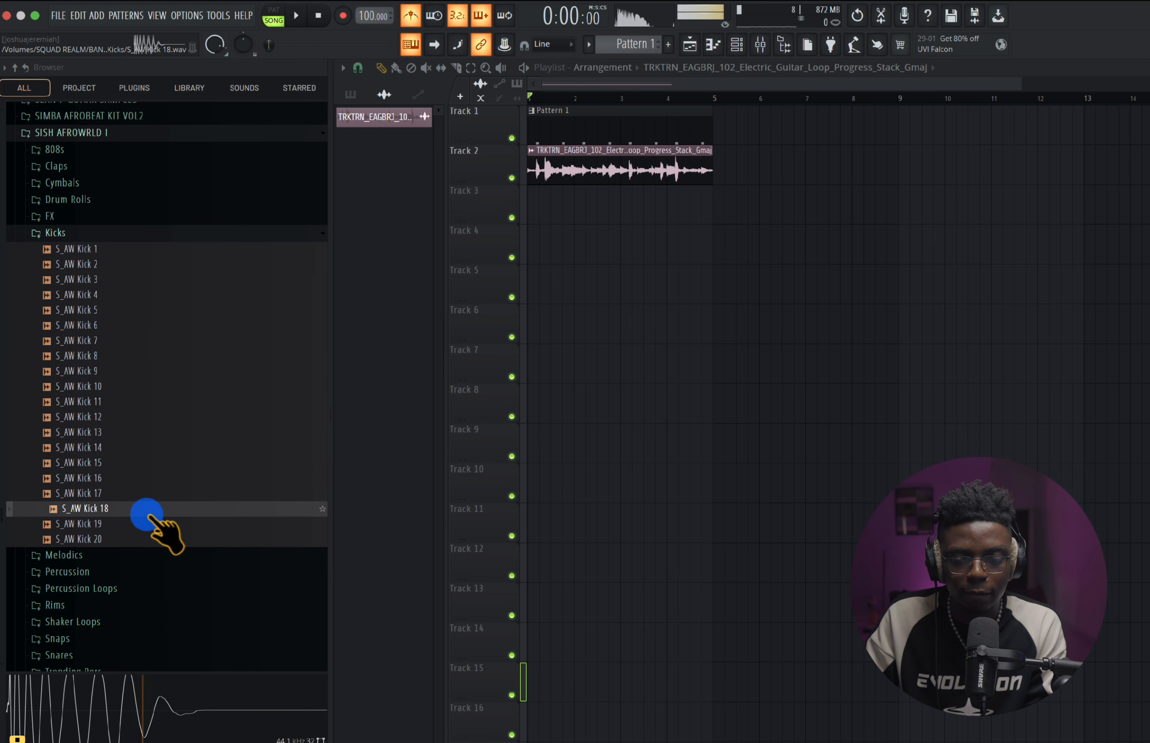
click(144, 530)
click(143, 540)
drag(143, 541, 505, 159)
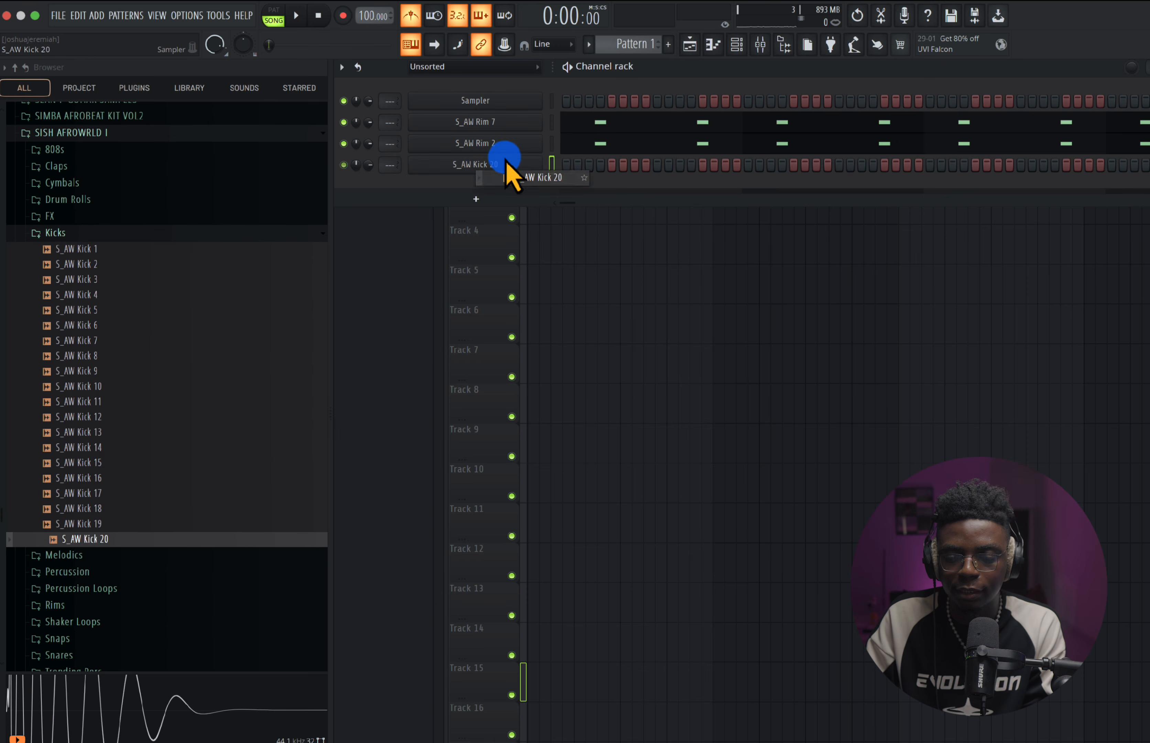
- Place Pattern 2 on Track 3 at bar 1, and rearrange the guitar loop onto Track 1 and Pattern 1 onto Track 2
drag(647, 47, 647, 41)
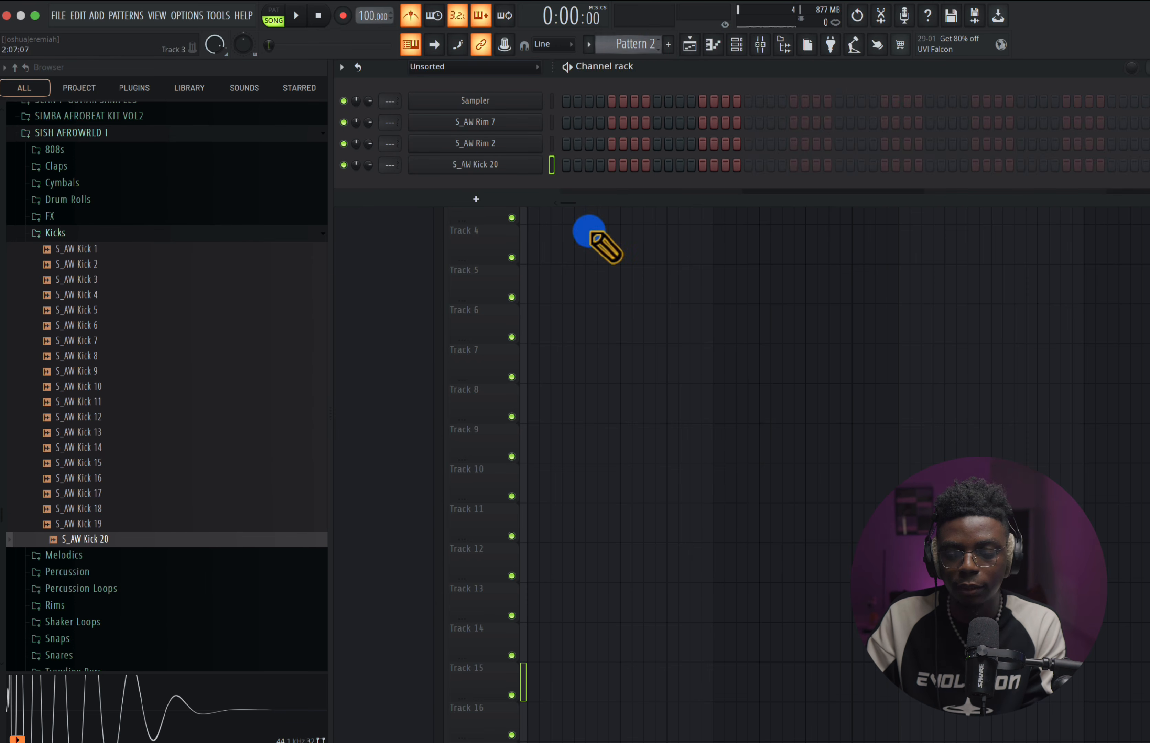
drag(596, 239, 566, 234)
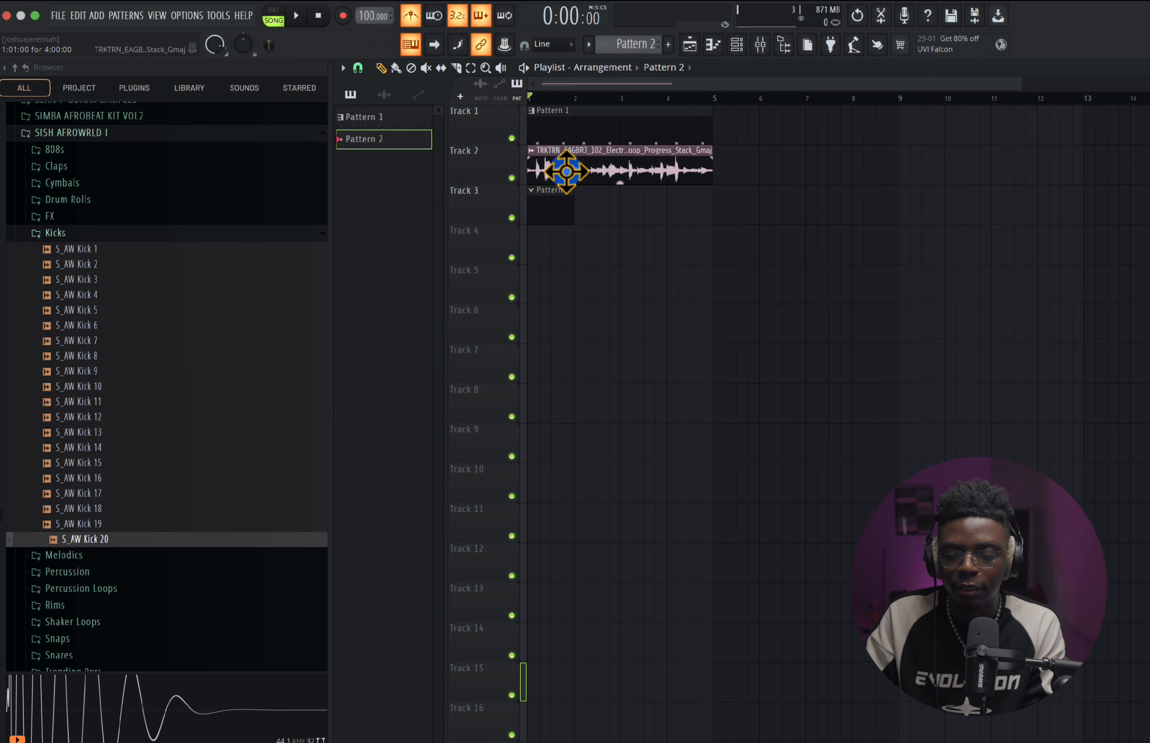
drag(567, 172, 556, 265)
drag(575, 124, 554, 110)
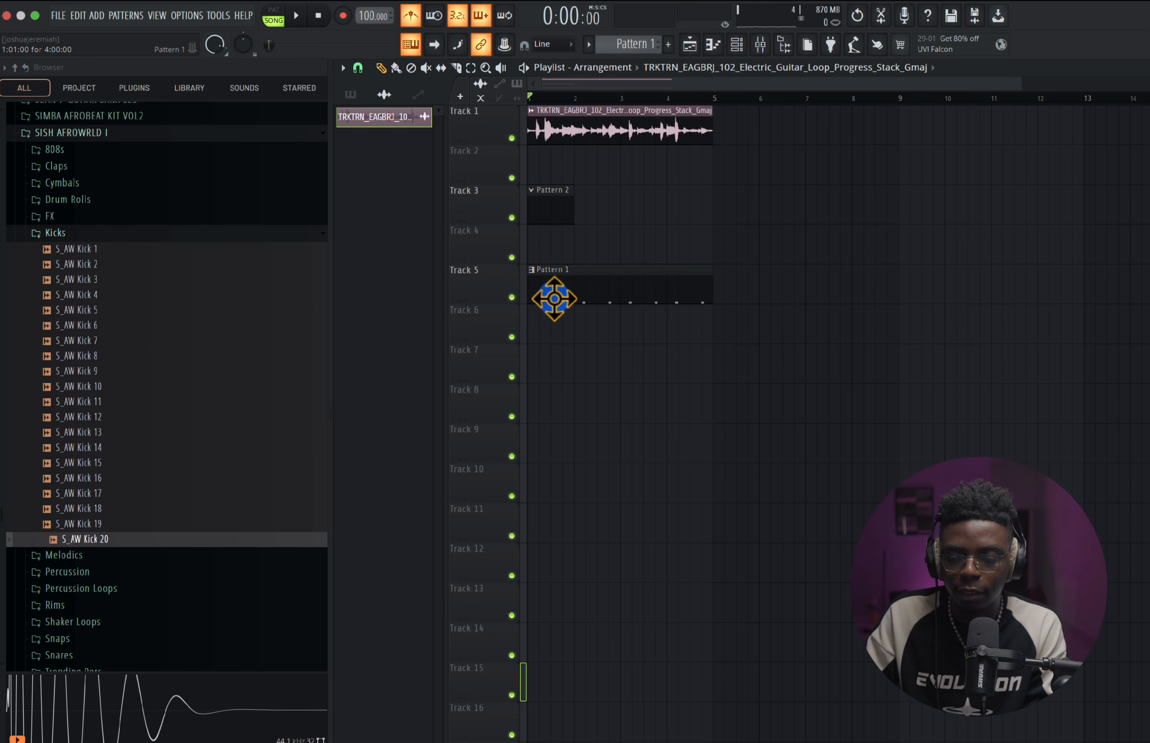
drag(555, 297, 551, 154)
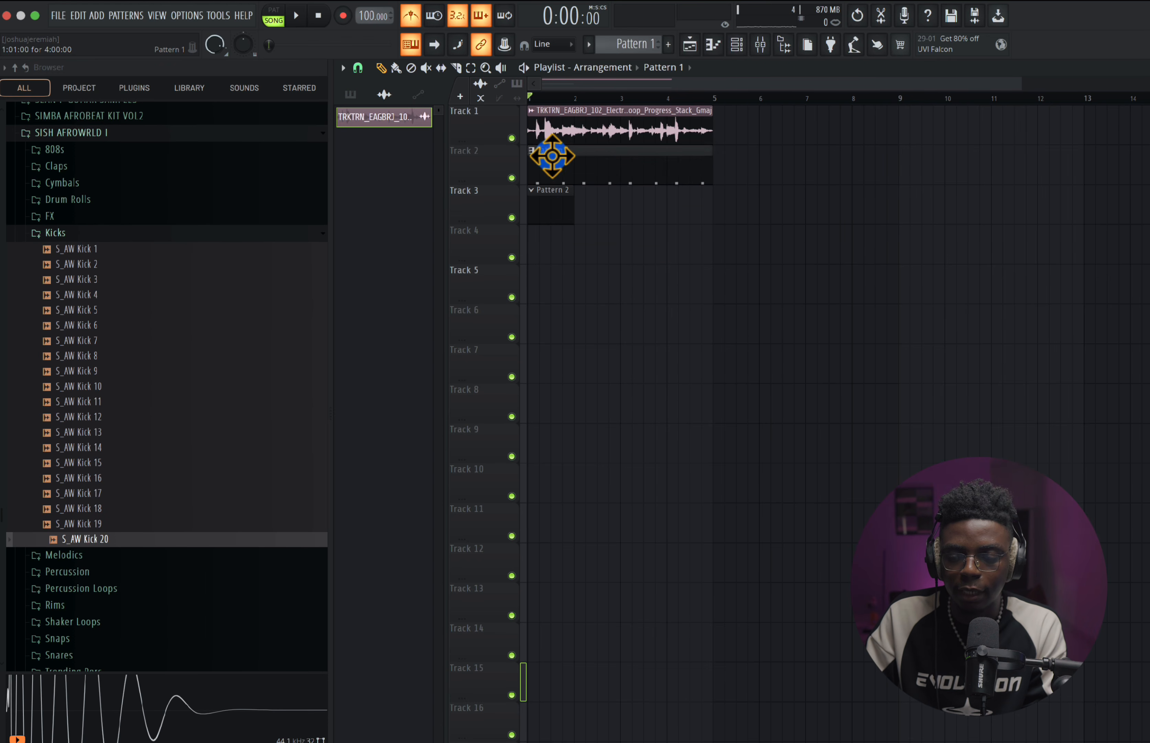
- With all channels displayed in the channel rack, record a live B4 kick pattern on S_AW Kick 20 in Pattern 2
click(737, 45)
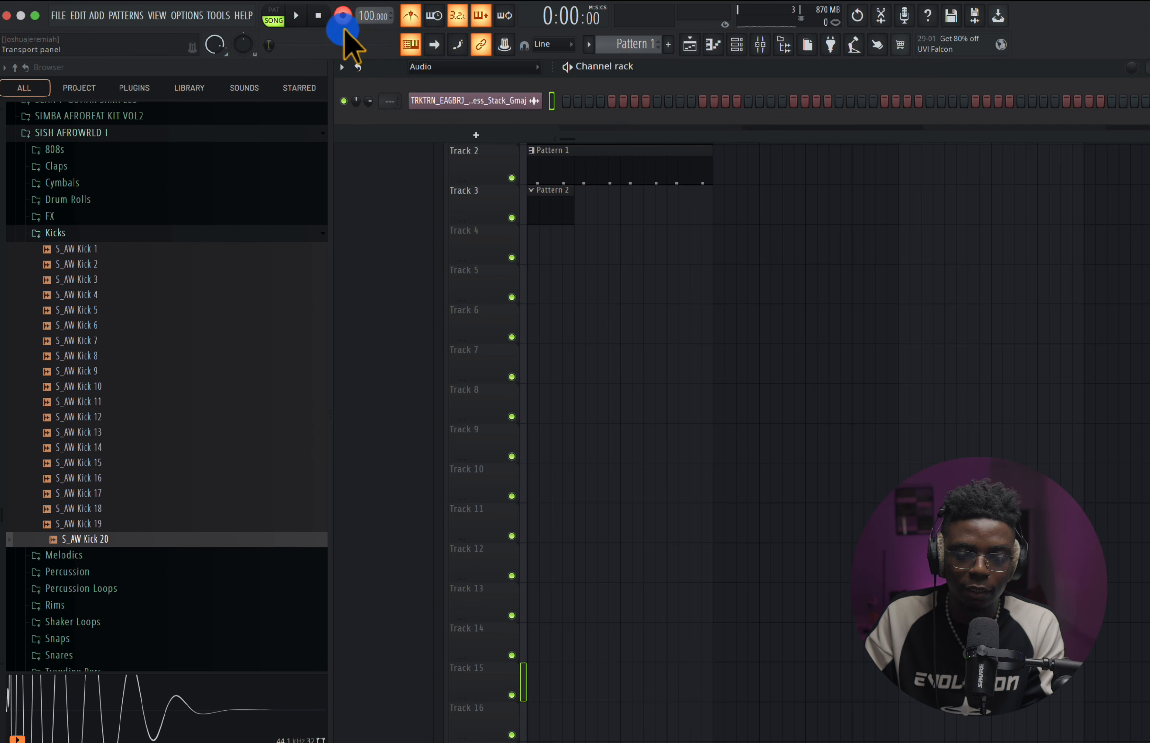
click(449, 63)
click(442, 81)
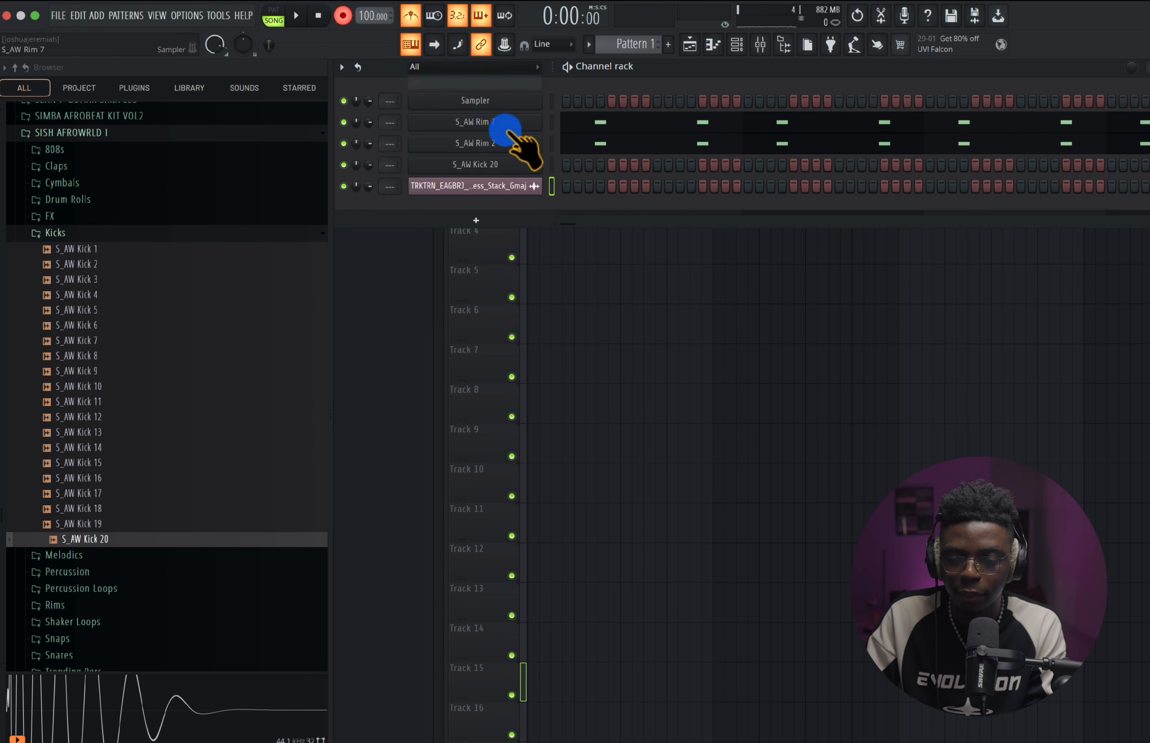
drag(646, 43, 647, 40)
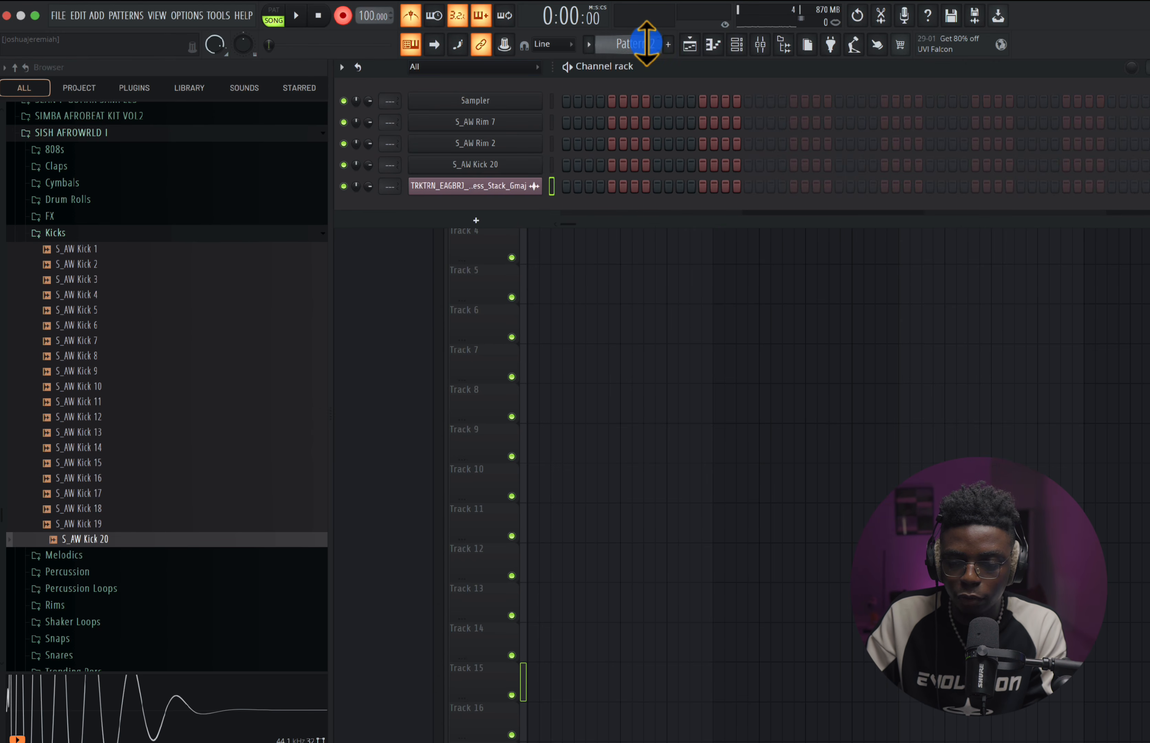
right_click(529, 167)
click(570, 164)
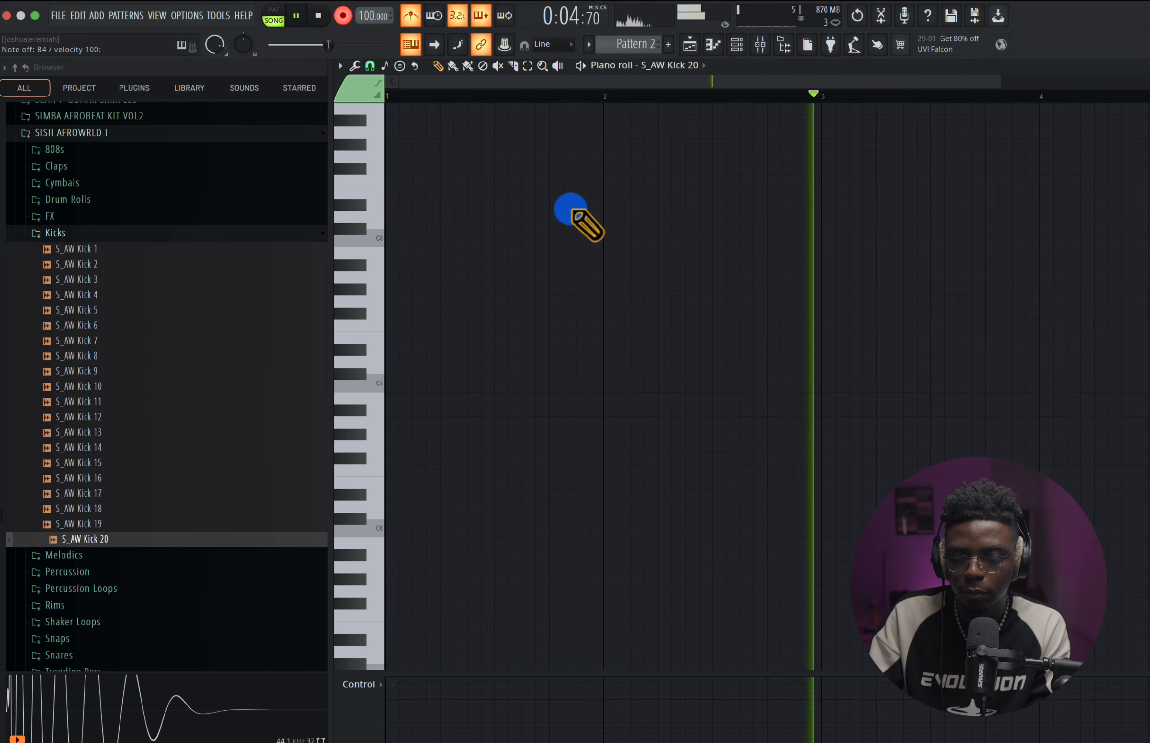
key(space)
- Quantize the recorded B4 kick notes in Pattern 2 to the grid with equal lengths, and raise their velocities to maximum
scroll(531, 281, down, 8)
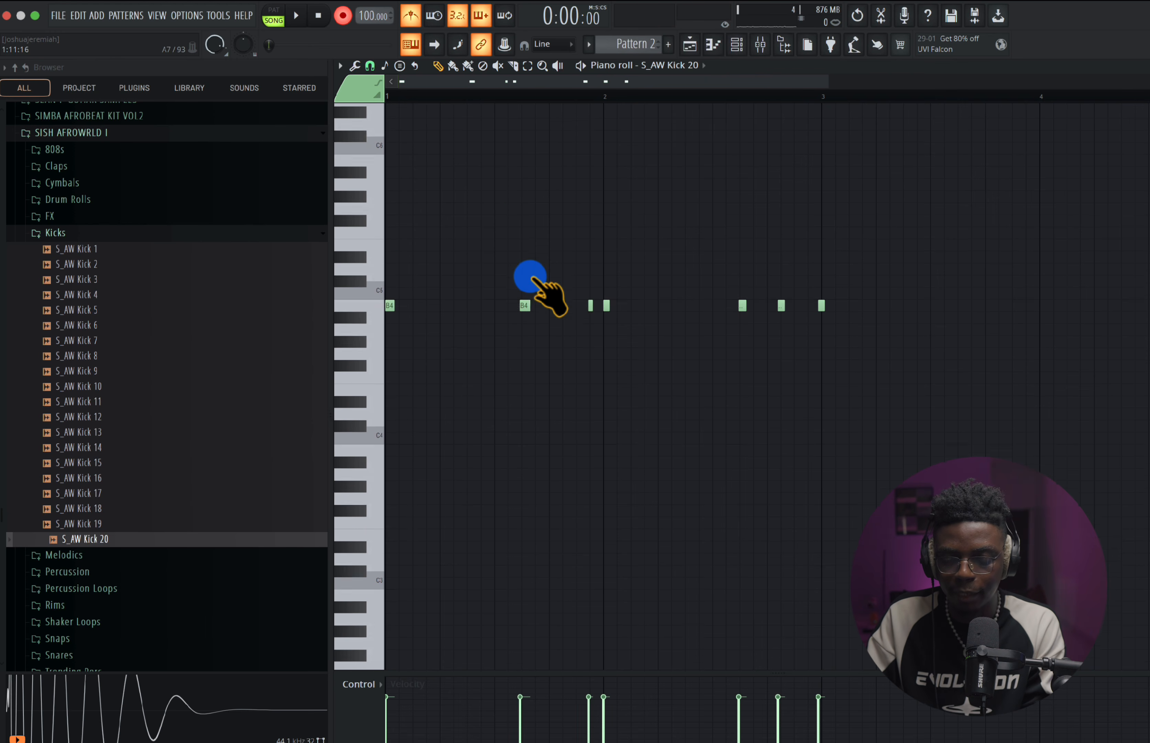
scroll(454, 363, up, 5)
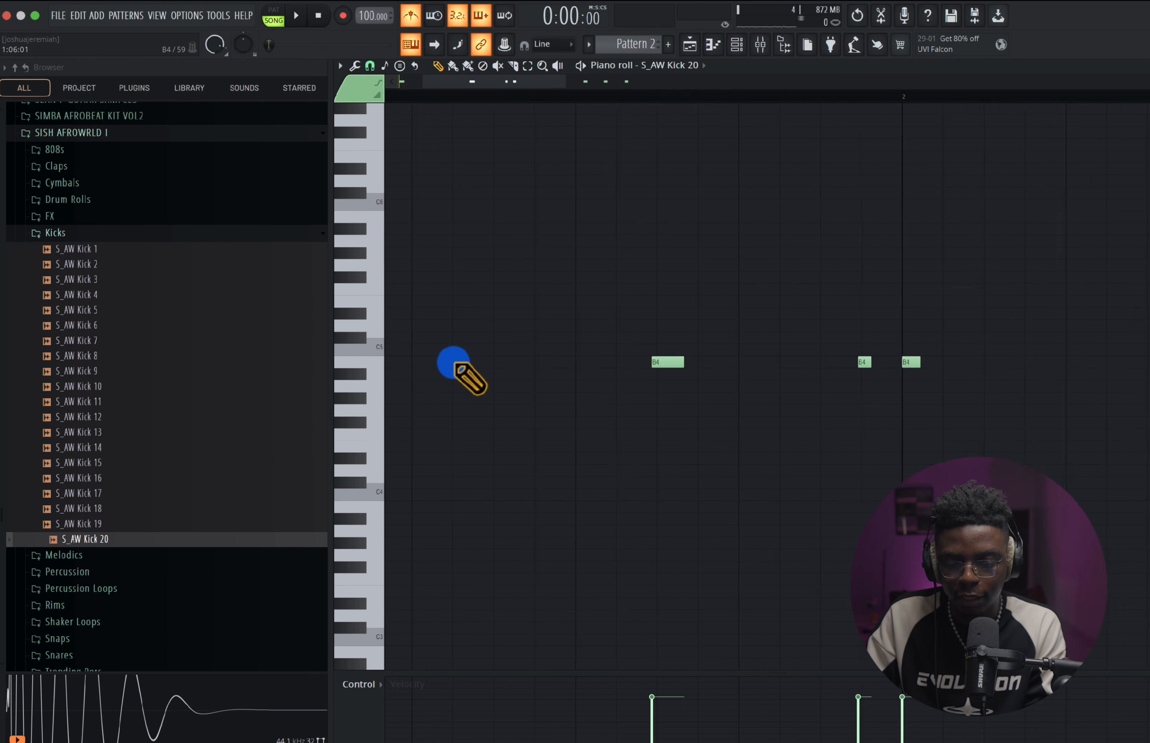
scroll(454, 362, left, 4)
scroll(453, 362, up, 2)
scroll(671, 470, right, 2)
scroll(672, 470, down, 3)
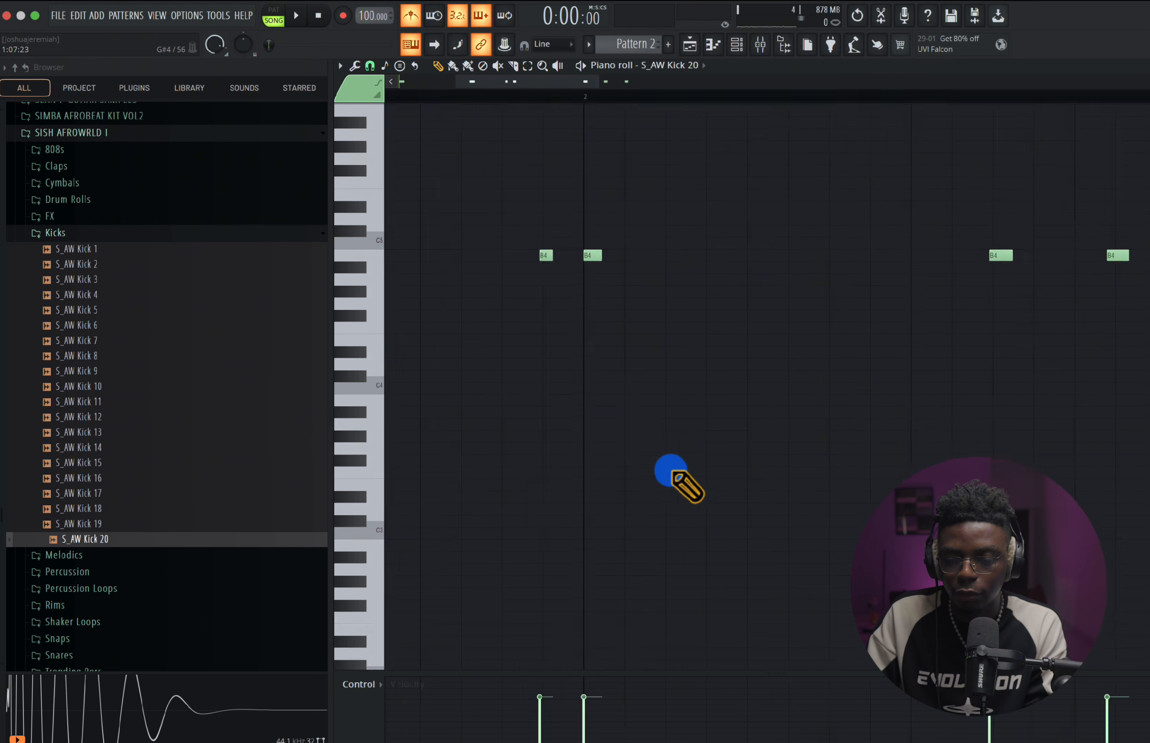
scroll(672, 471, down, 4)
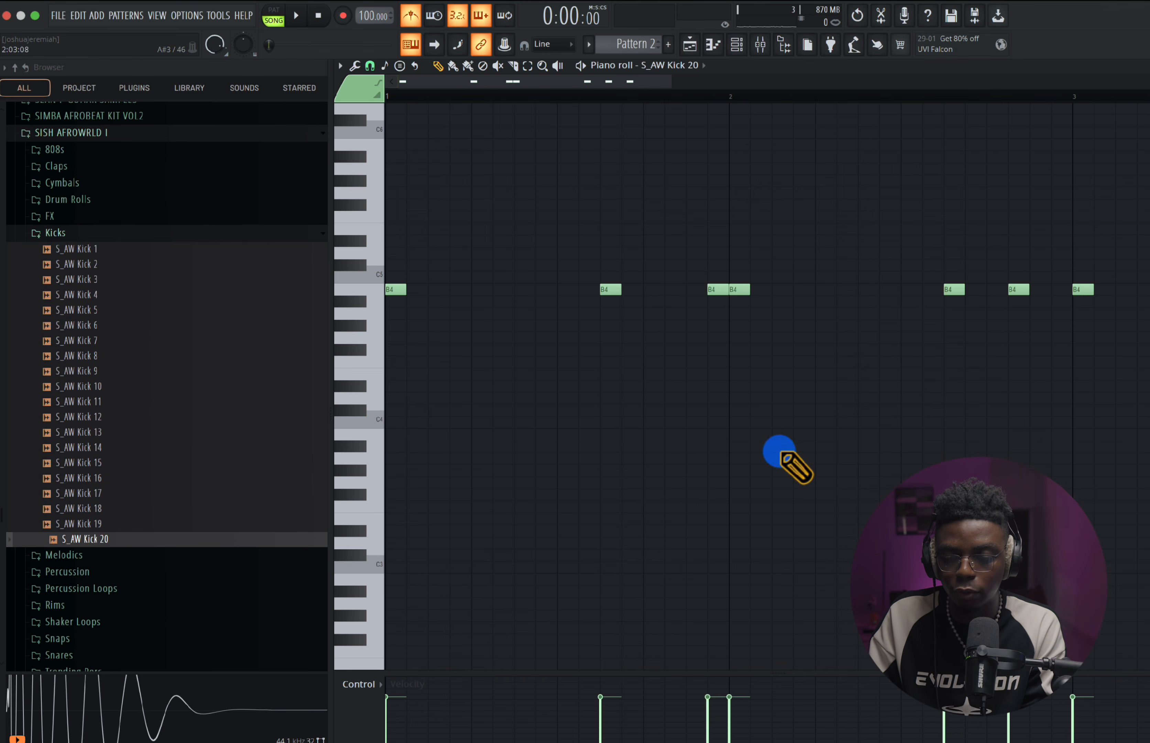
scroll(784, 457, down, 2)
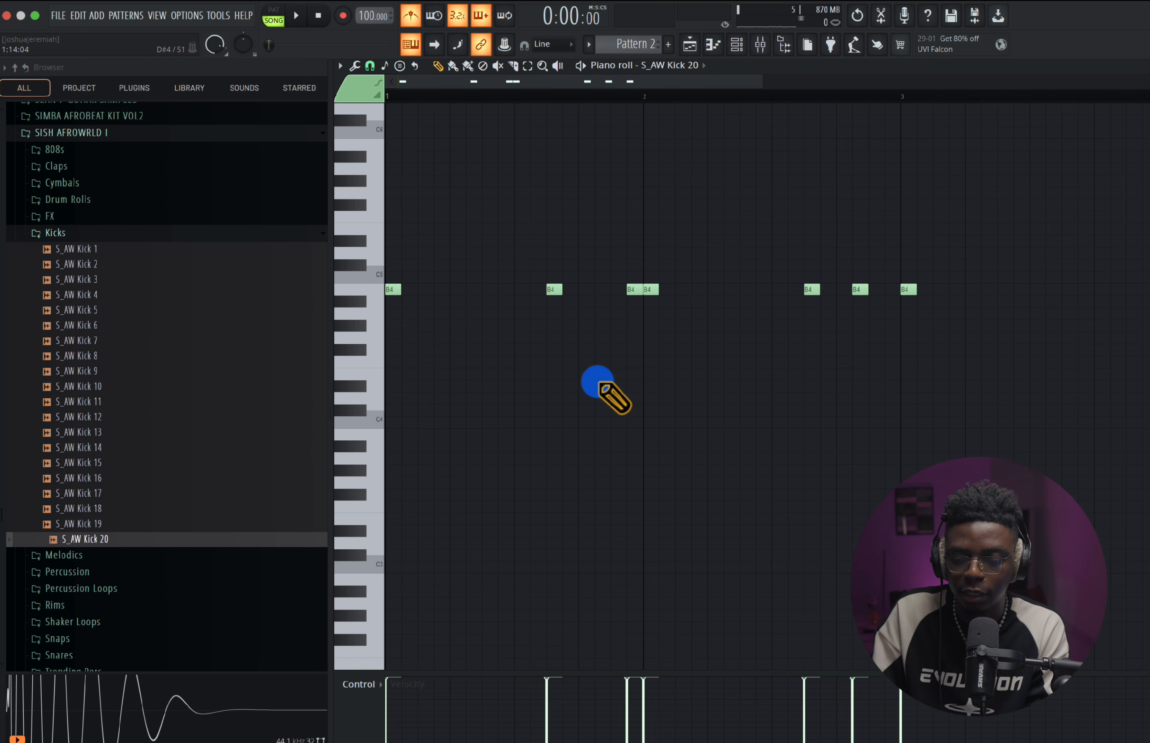
scroll(598, 382, up, 2)
scroll(527, 321, down, 2)
- Play the arrangement from the start to listen to the quantized kick pattern
key(space)
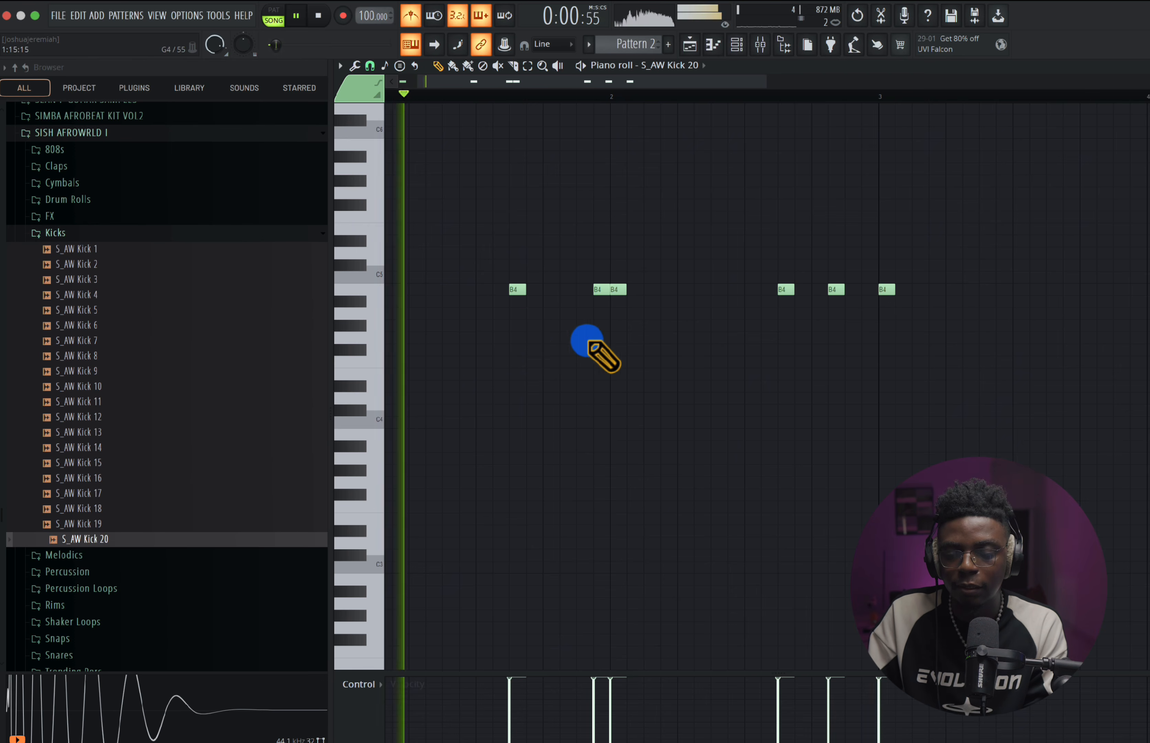
scroll(589, 342, up, 3)
scroll(590, 343, left, 2)
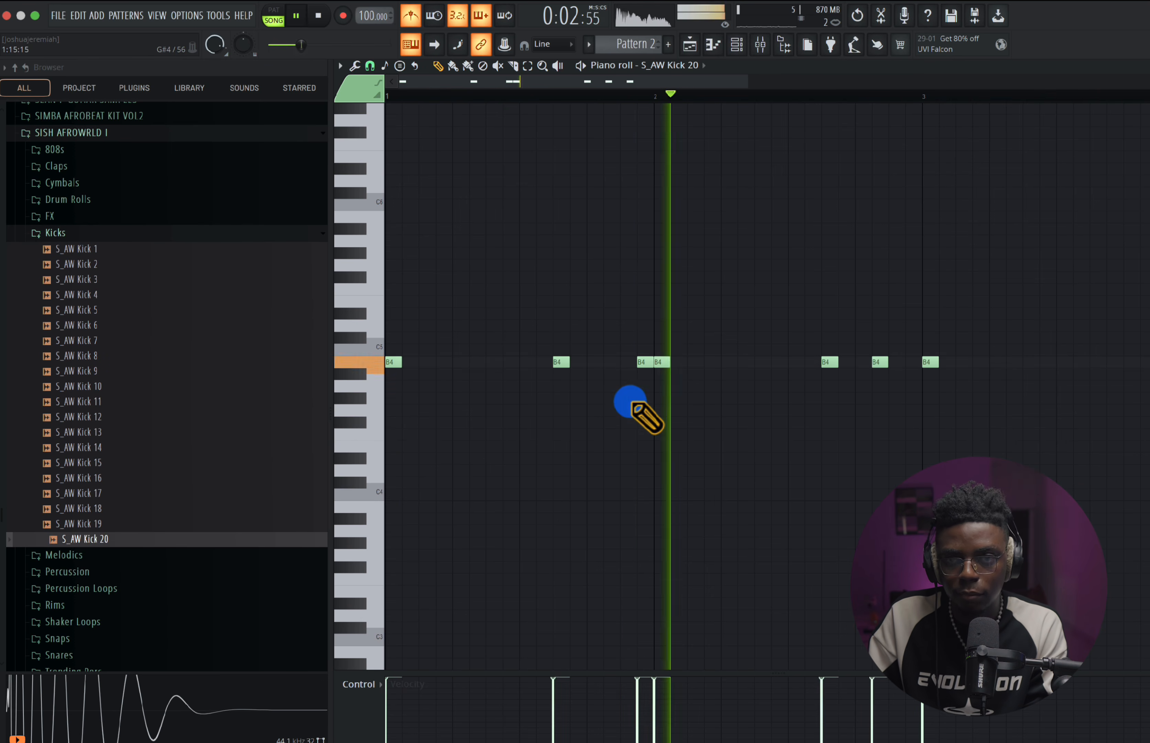
scroll(683, 418, right, 2)
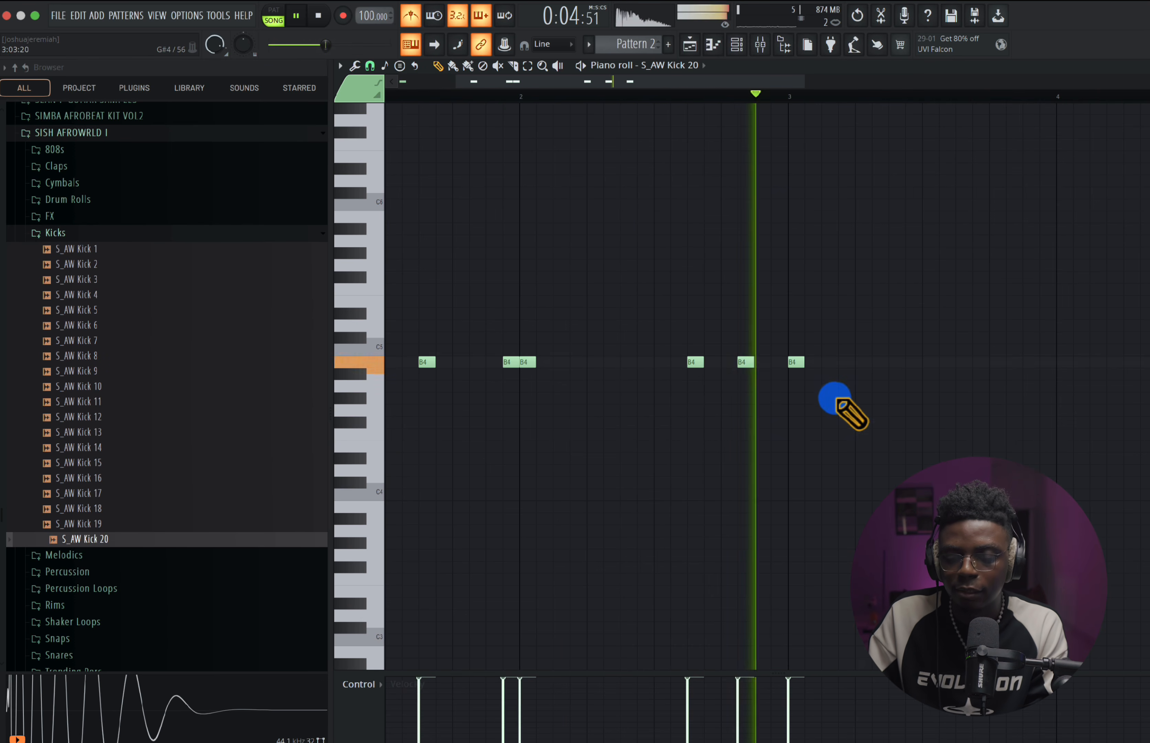
key(space)
- Delete the kick note at the start of bar 3 and duplicate the two-bar kick pattern into bars 3 and 4
scroll(817, 382, down, 1)
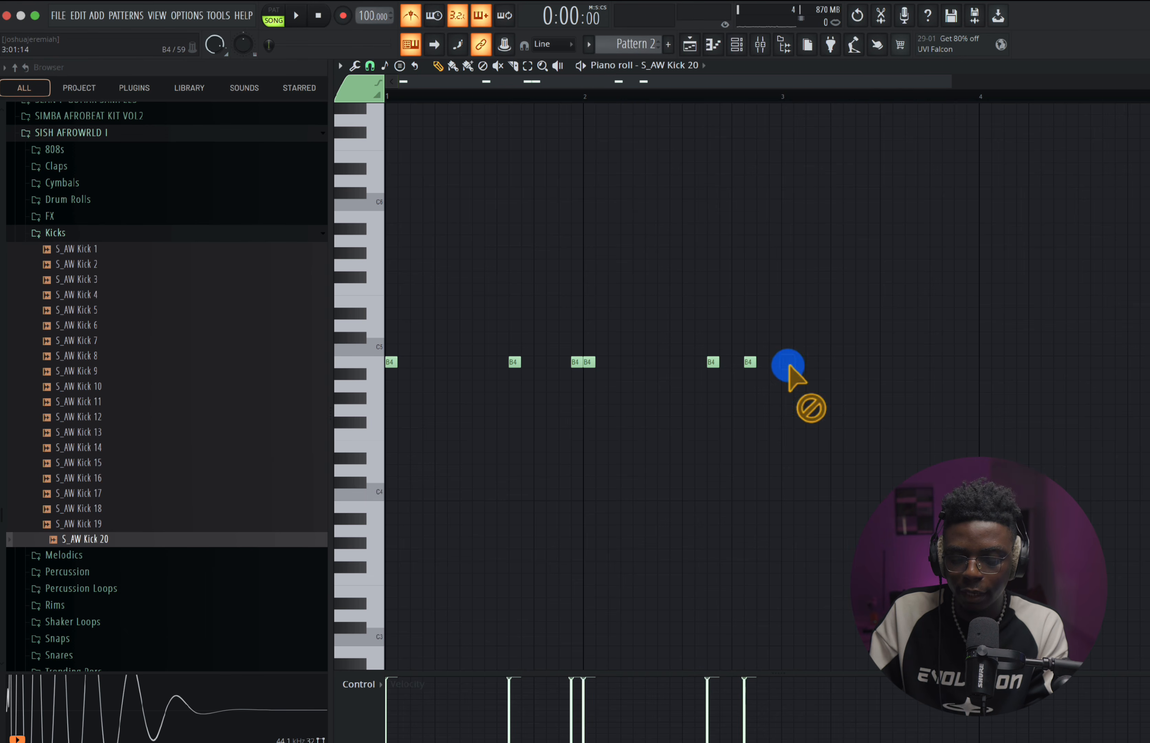
drag(806, 369, 359, 344)
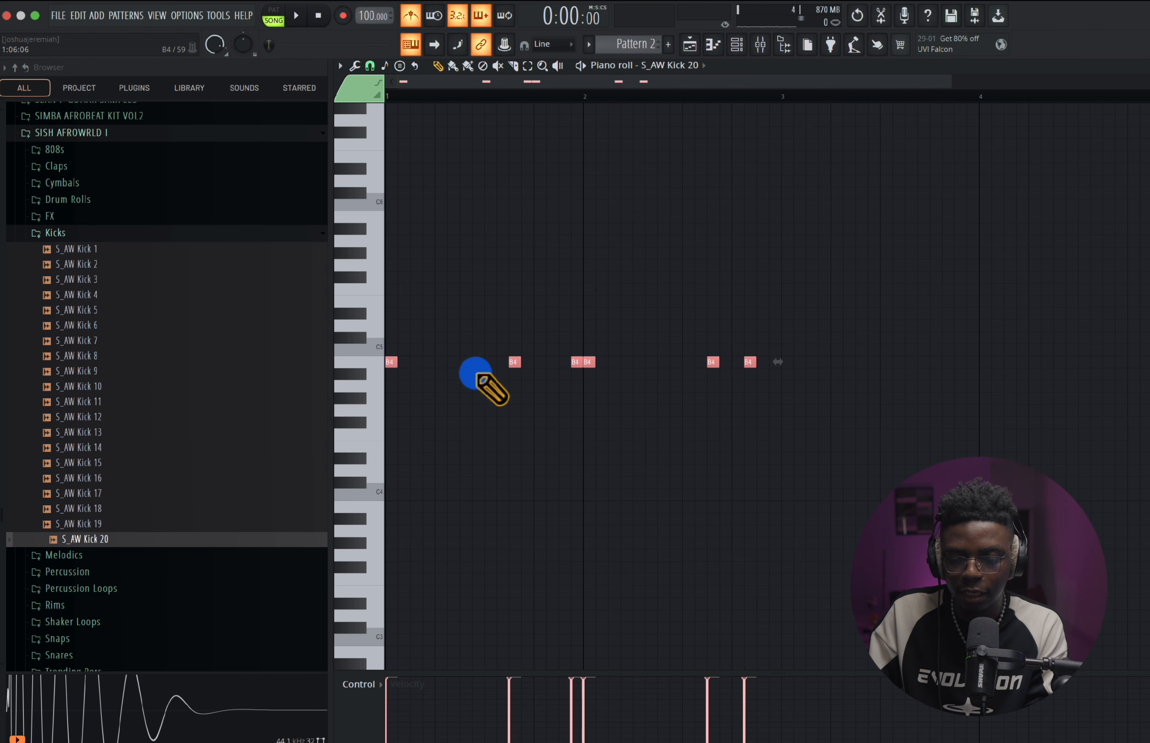
scroll(479, 378, down, 2)
scroll(493, 380, right, 5)
key(ctrl+b)
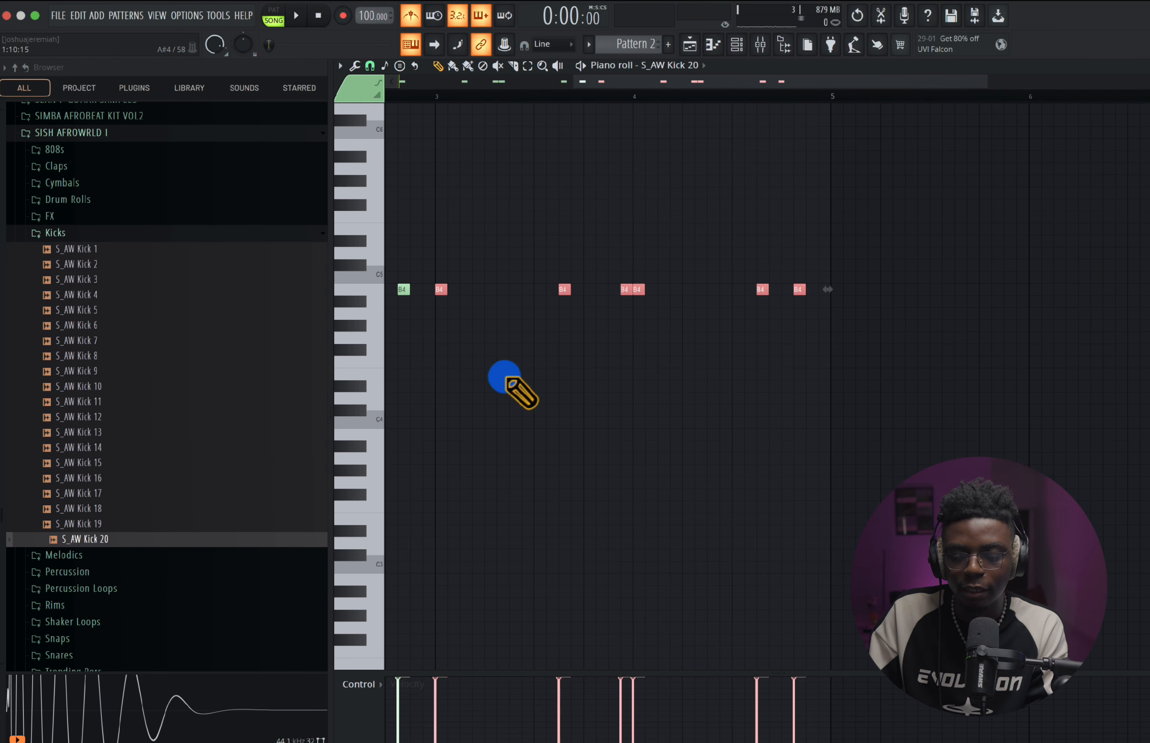
scroll(498, 382, up, 3)
scroll(497, 381, left, 5)
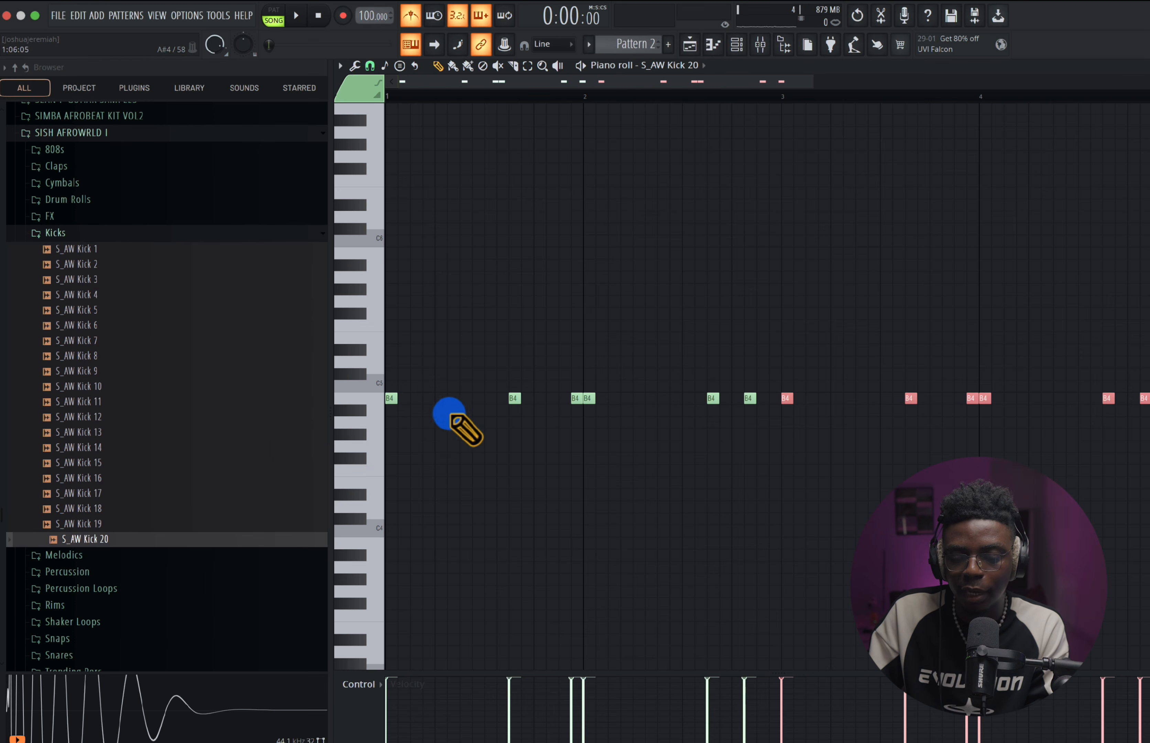
- Briefly play back the kick pattern and add a B4 kick note on step 7 of bar 1
key(space)
key(space)
key(space)
key(space)
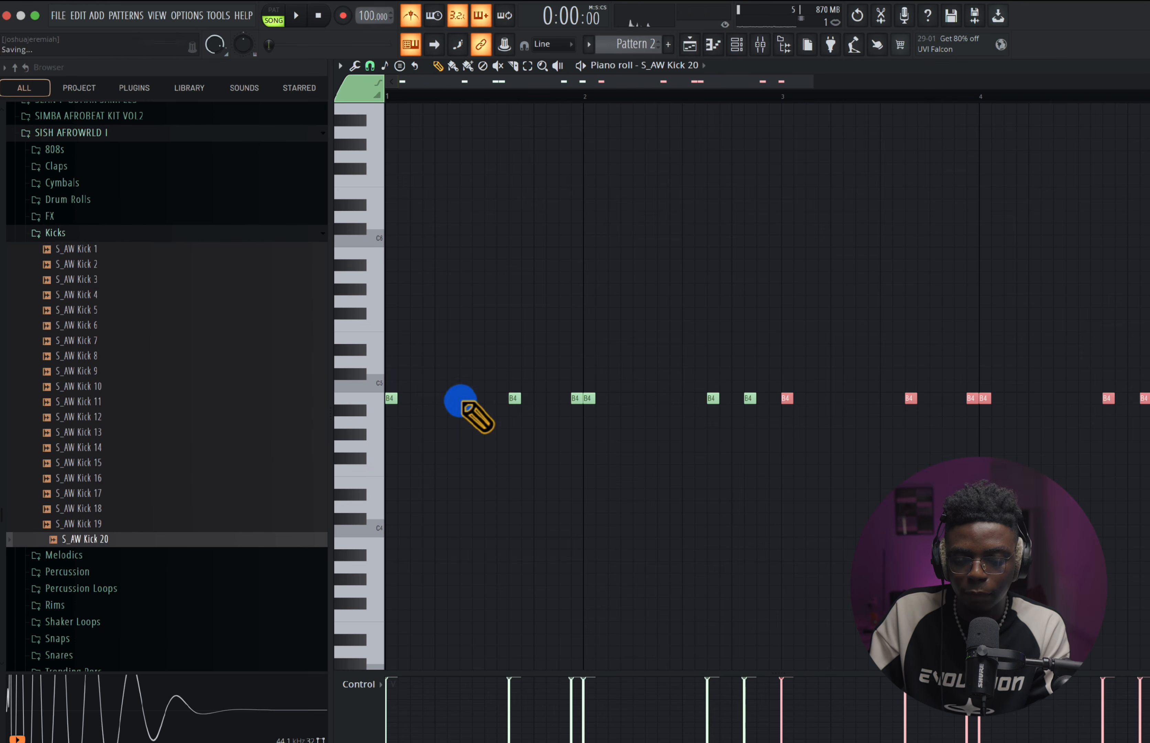
click(460, 399)
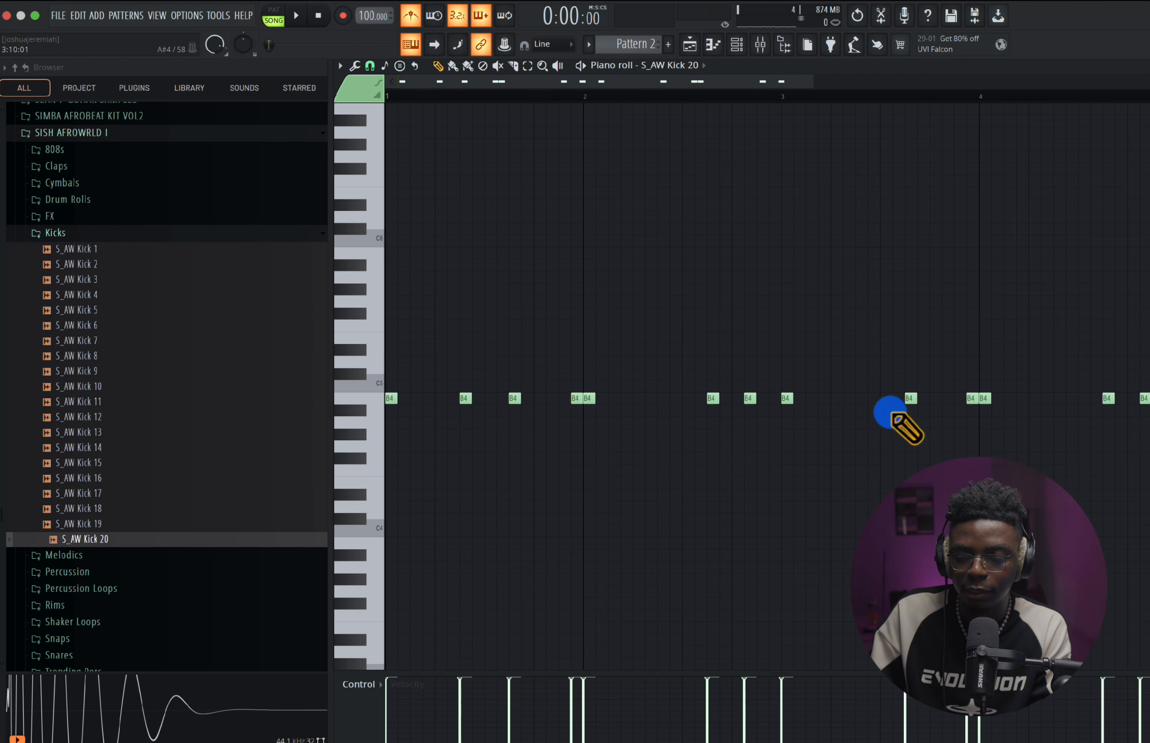
- Add two adjacent B4 kick notes in bar 3, shift them to steps 6 and 7, and play the pattern back
key(space)
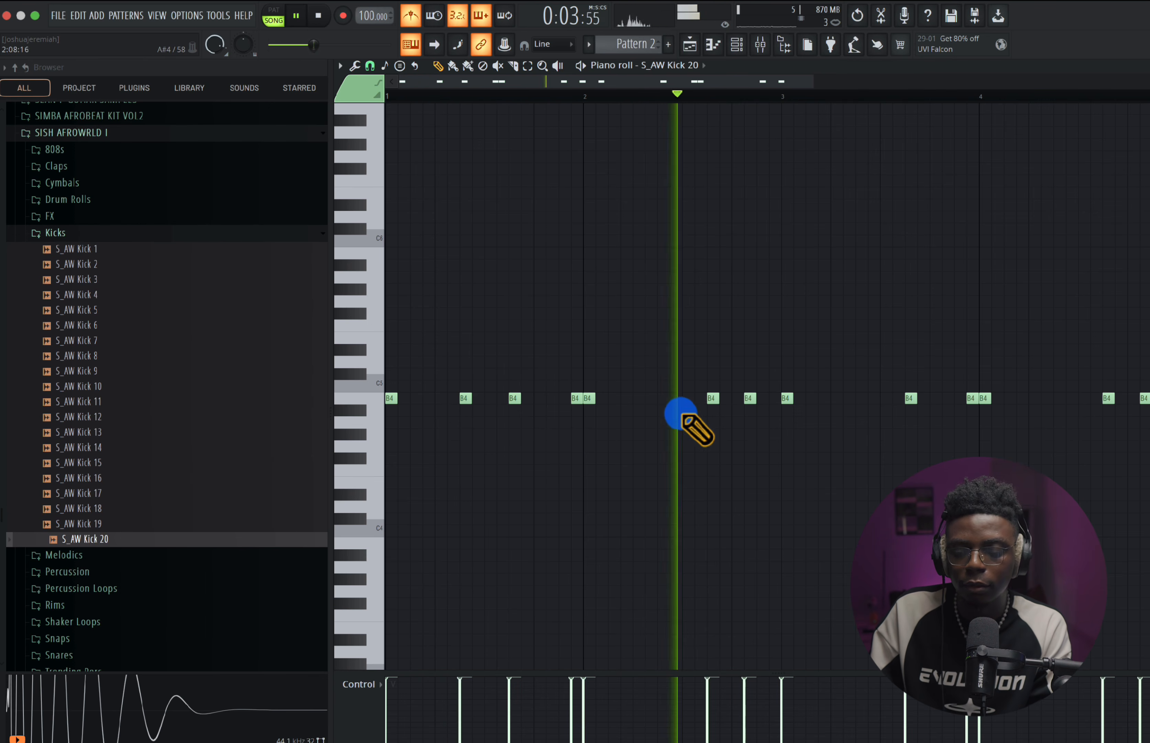
scroll(761, 430, up, 2)
scroll(761, 430, right, 3)
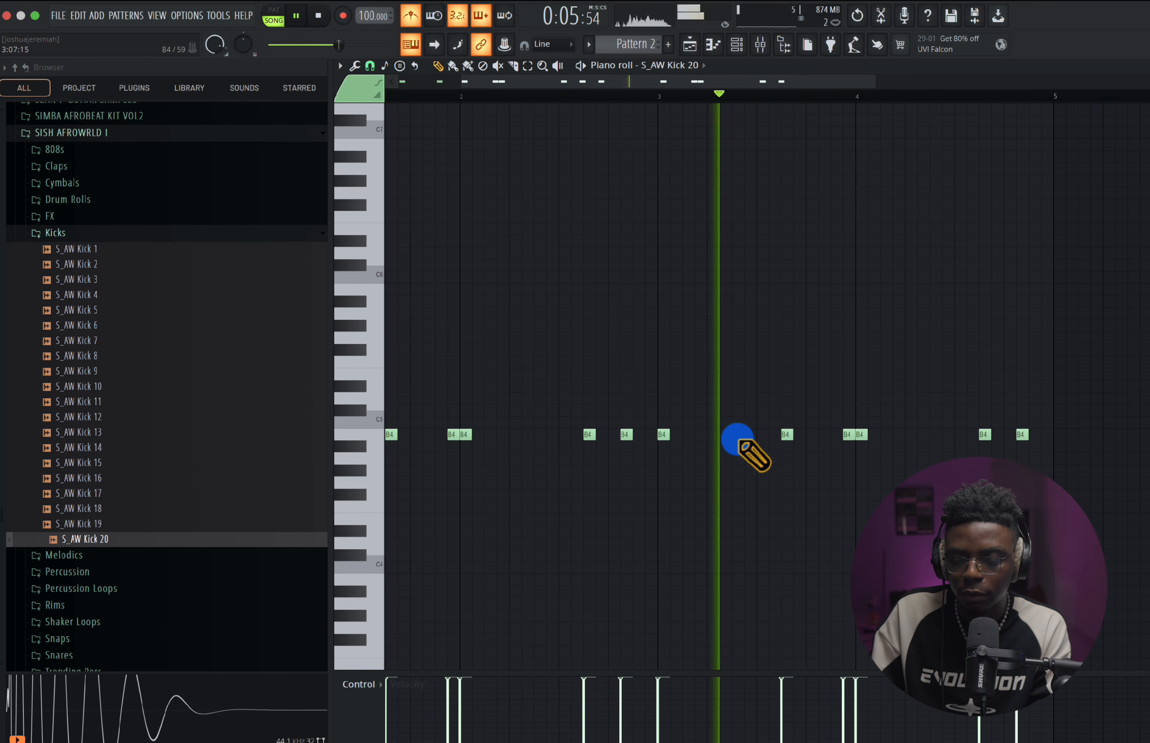
key(space)
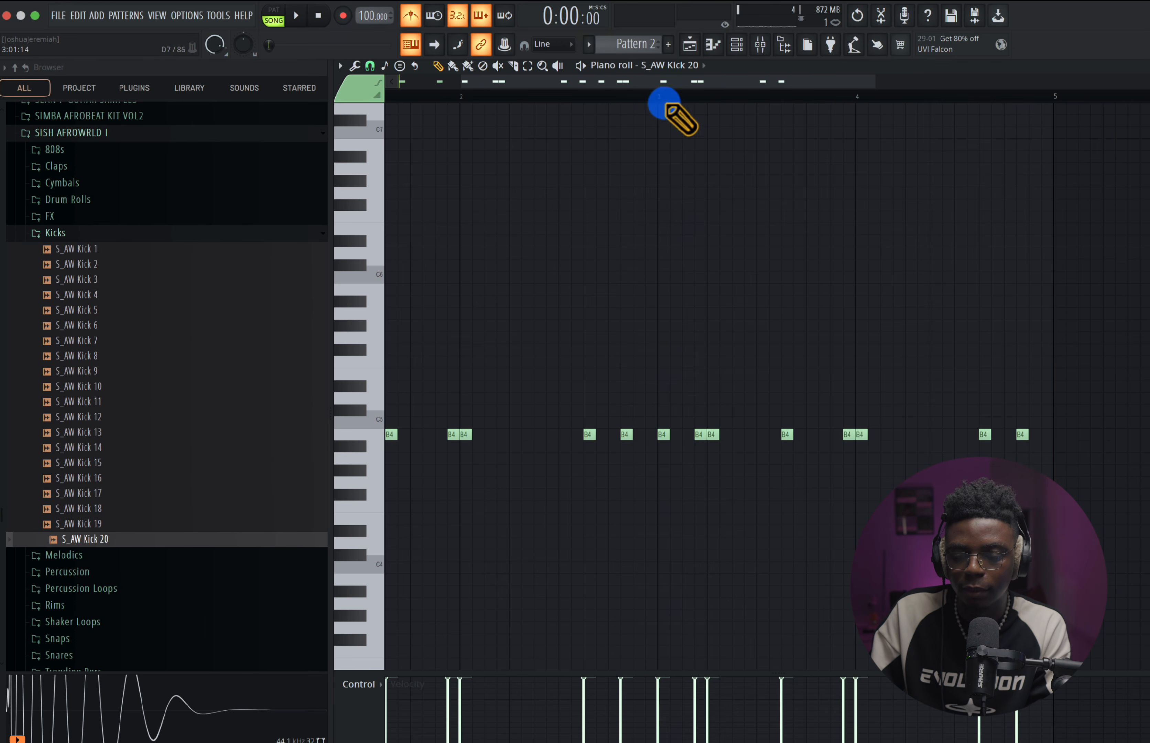
click(663, 99)
drag(695, 436, 734, 438)
key(space)
key(space)
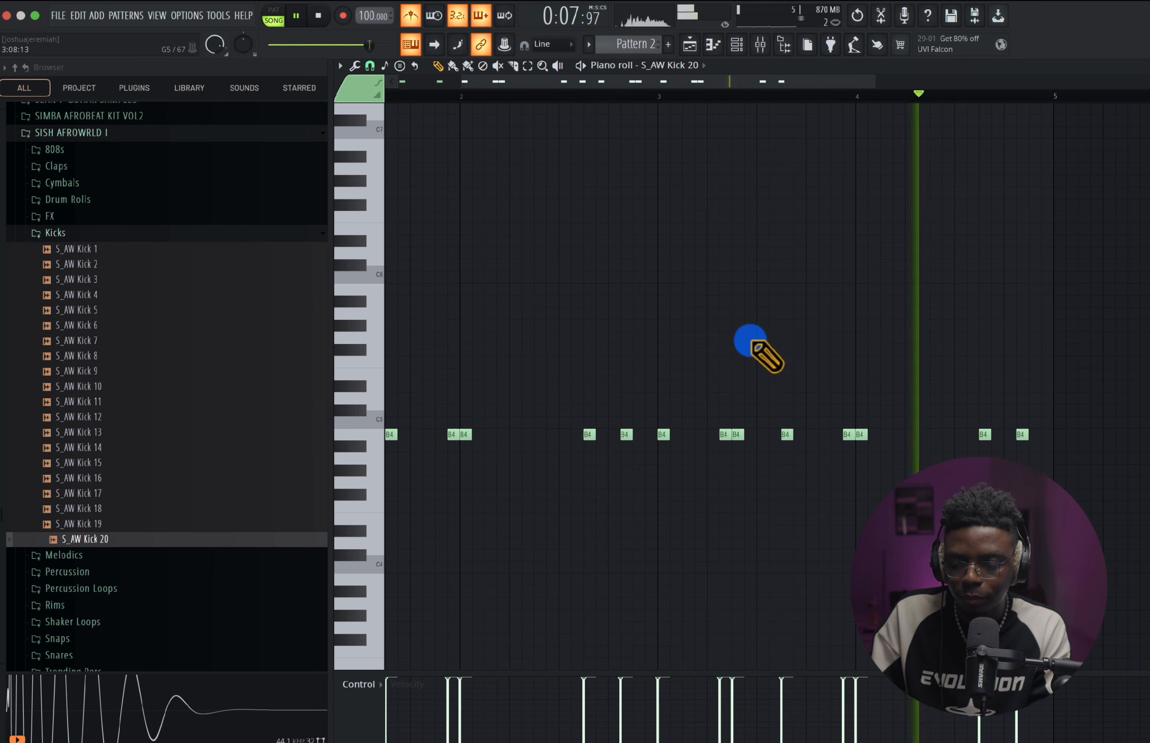
key(space)
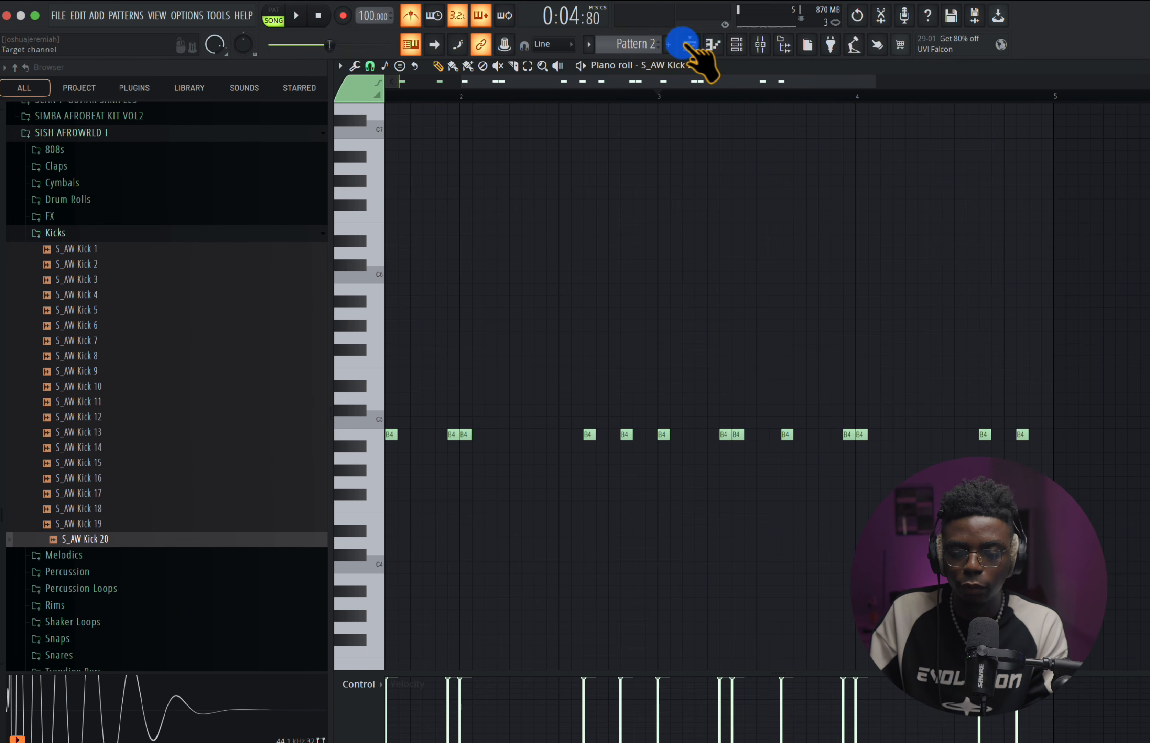
- Audition samples in the SISH AFROWRLD I Hihats - Open folder and add S_AW Open Hihat 3 as a channel rack channel
click(688, 44)
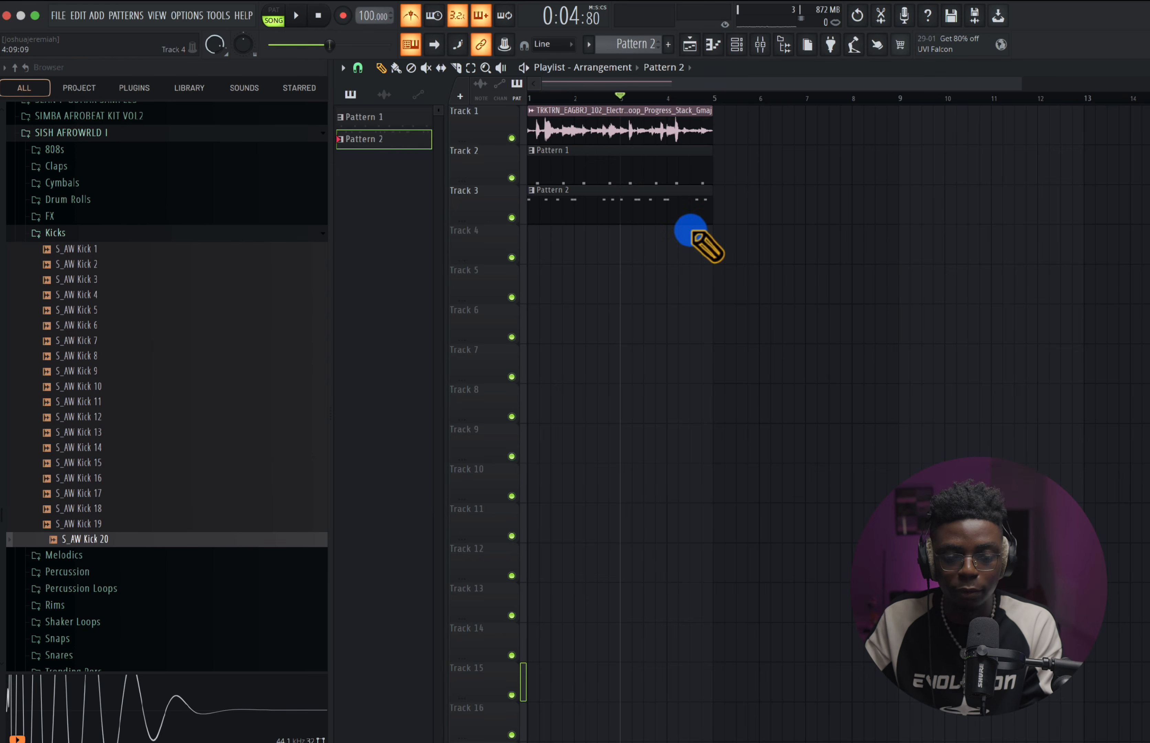
click(202, 231)
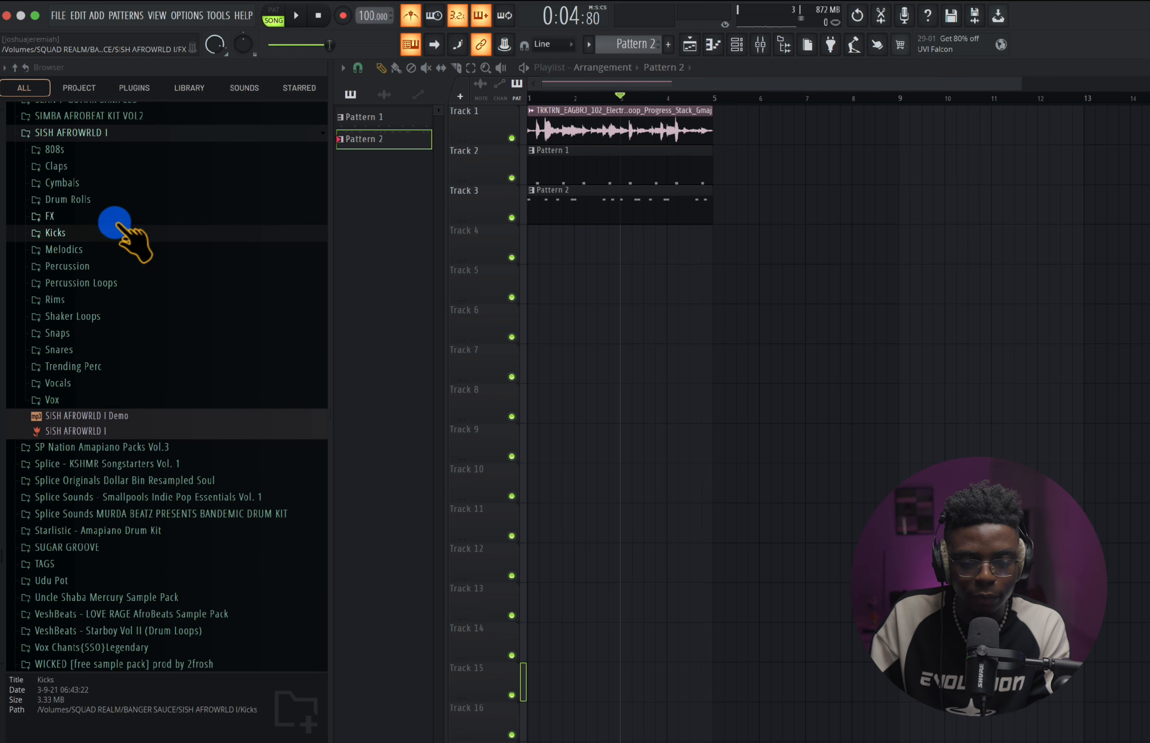
click(127, 183)
click(138, 232)
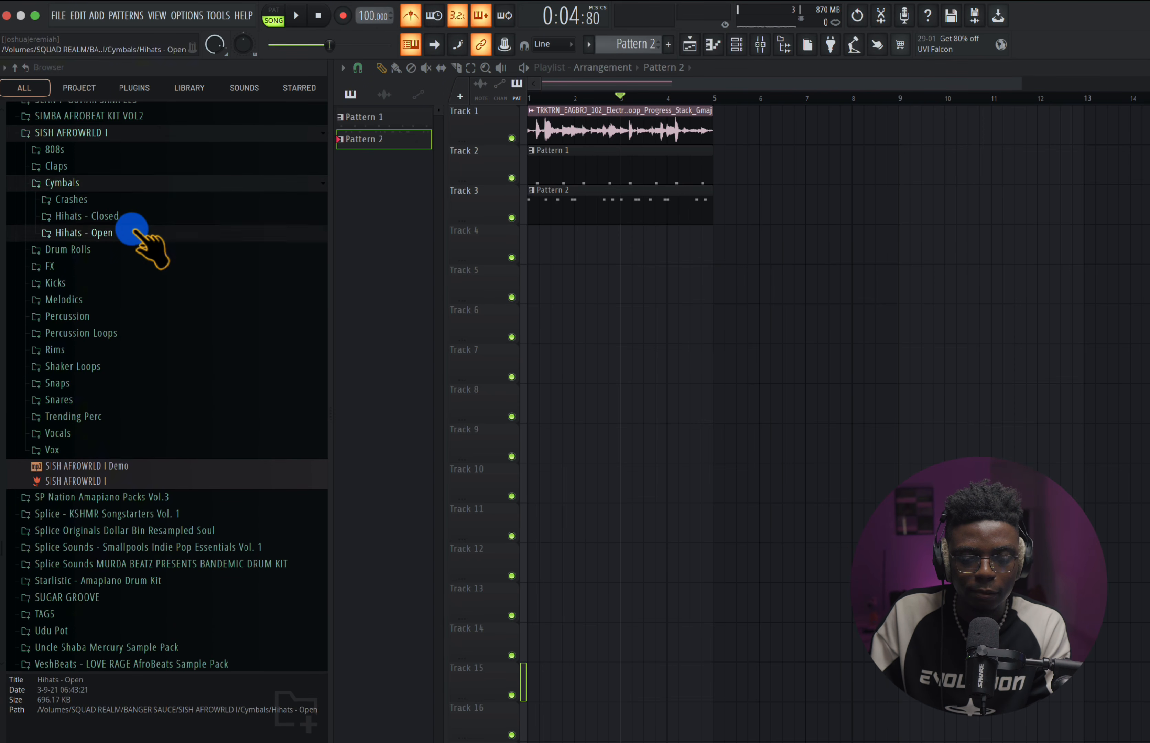
click(150, 278)
click(137, 266)
click(135, 281)
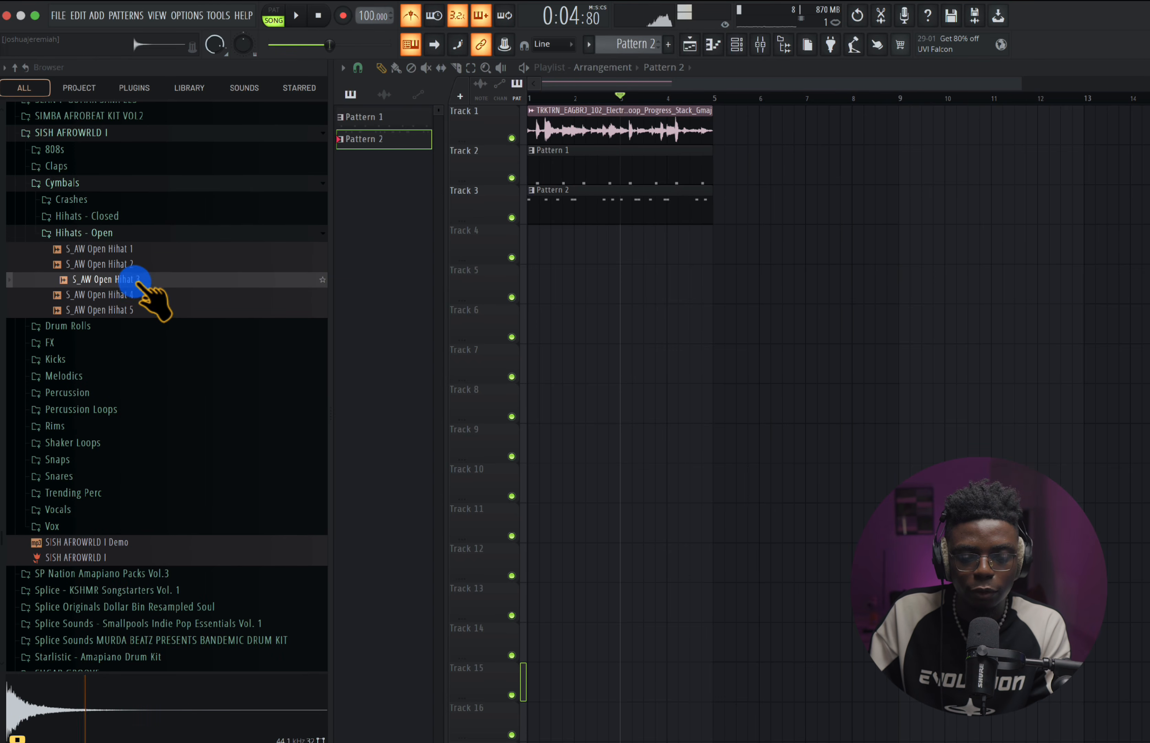
drag(125, 279, 530, 181)
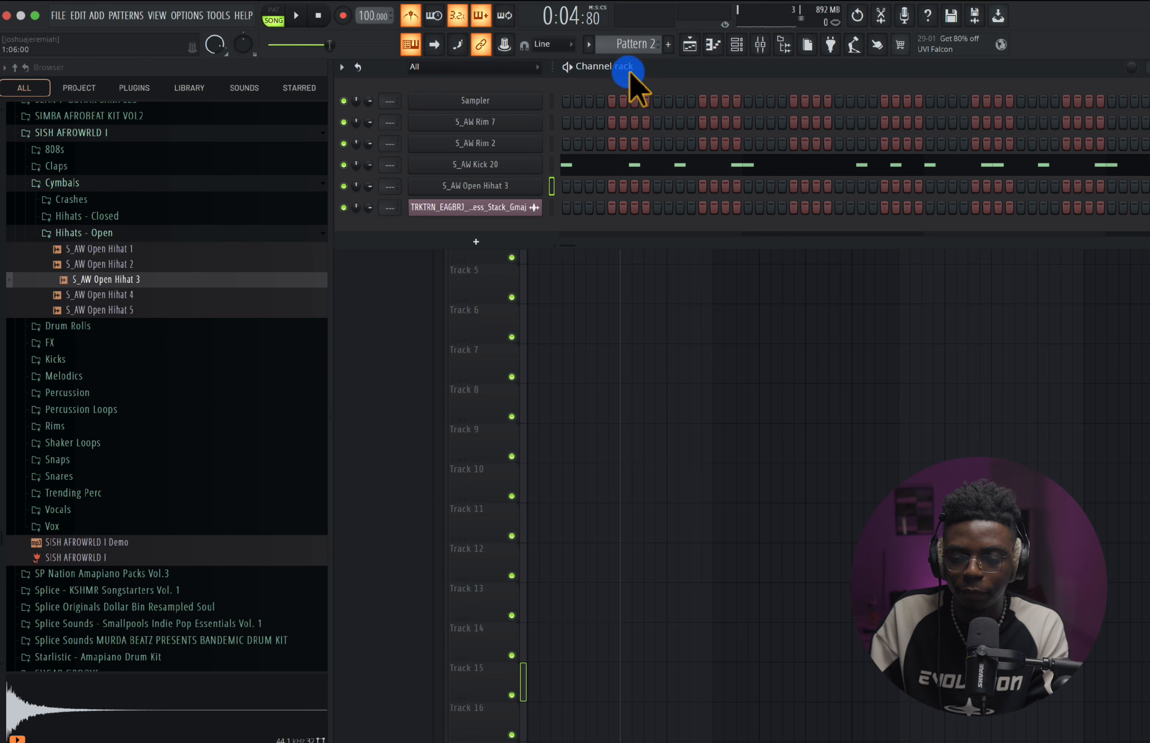
- Create Pattern 3 and place it on Track 4 of the playlist at bars 1 and 3
drag(648, 47, 646, 40)
drag(583, 311, 578, 296)
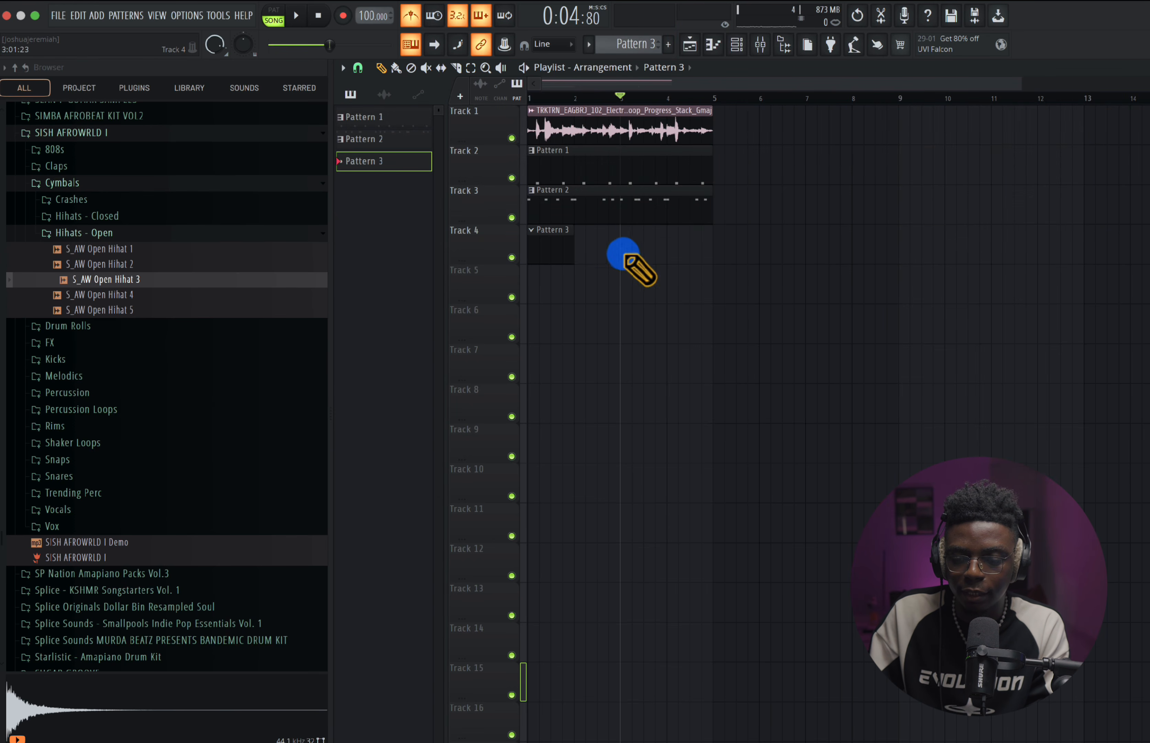
- Add a C5 note on step 15 of bar 1 for S_AW Open Hihat 3 in Pattern 3, and play the arrangement
click(737, 45)
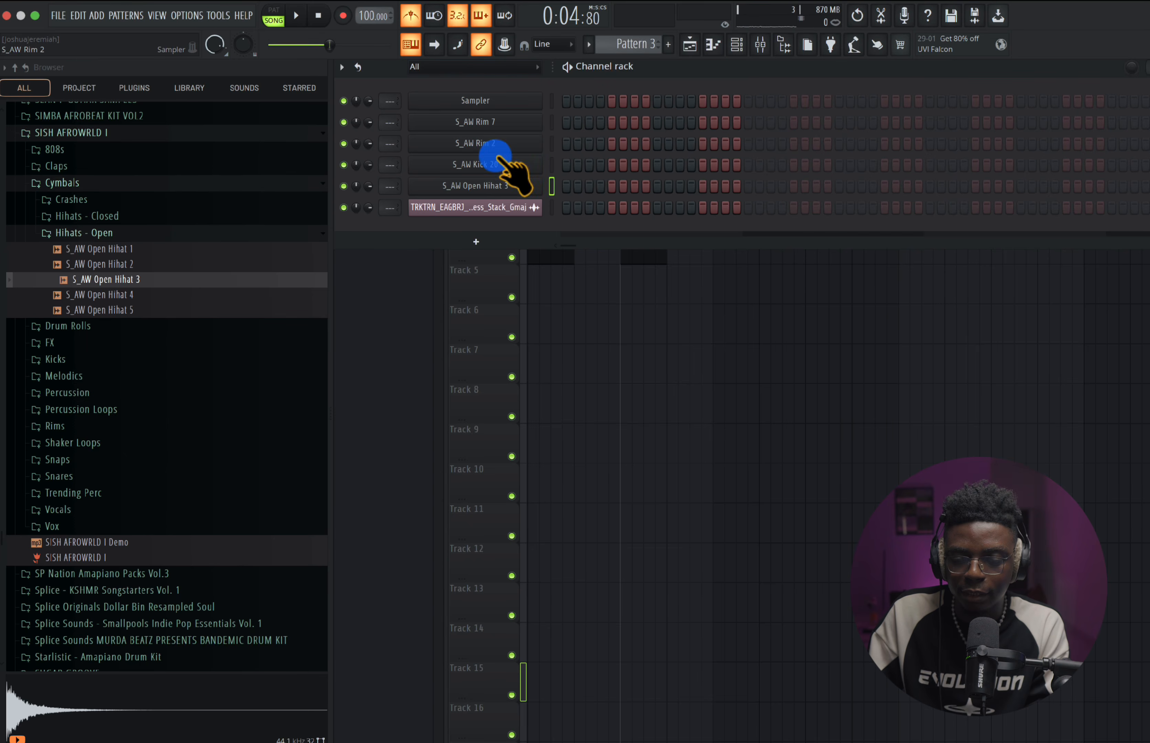
right_click(498, 191)
click(578, 186)
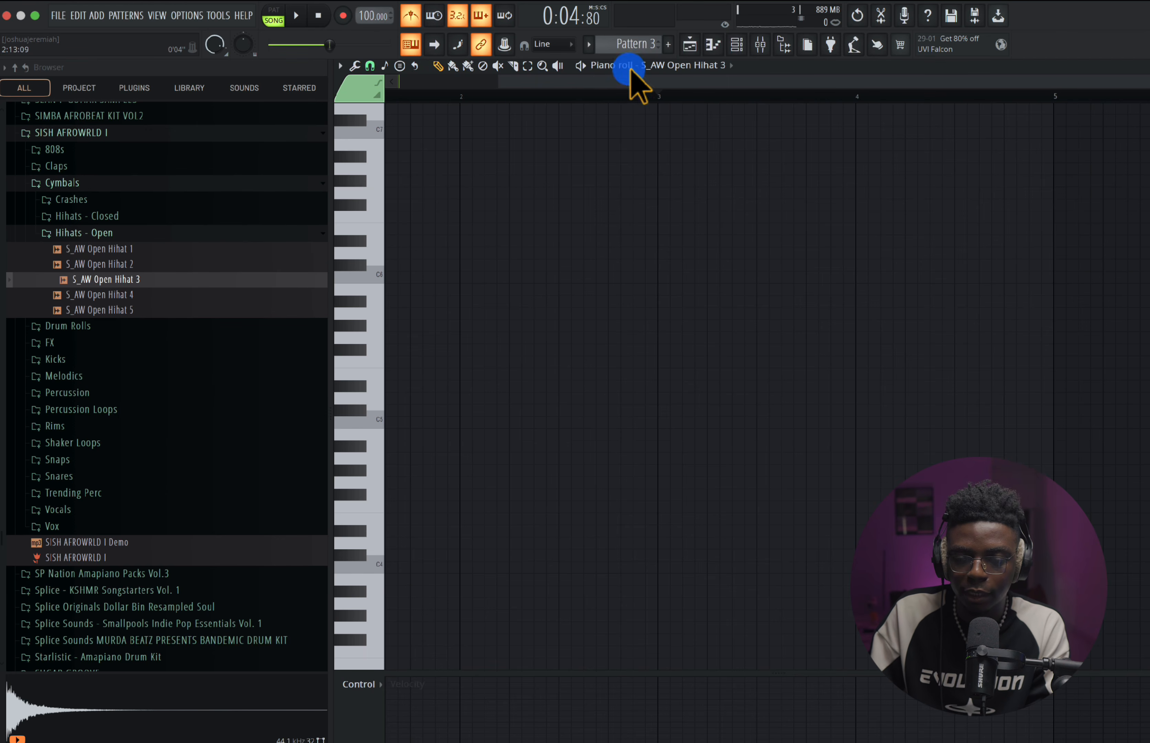
key(space)
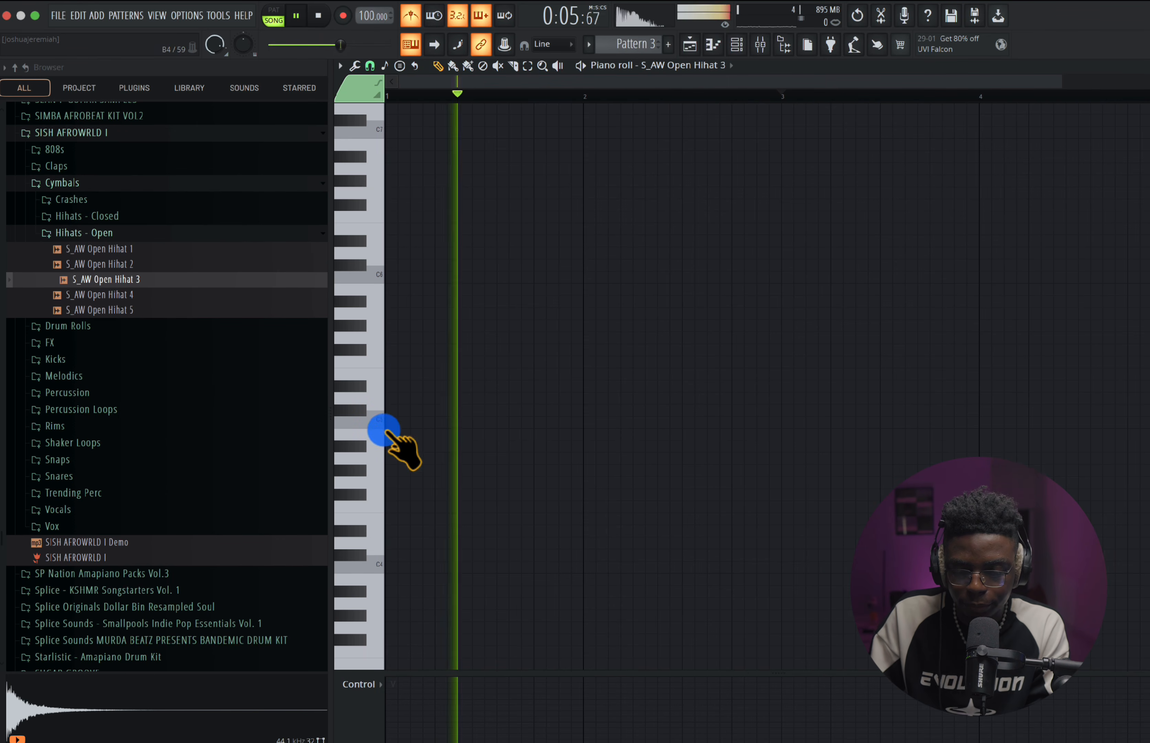
click(379, 420)
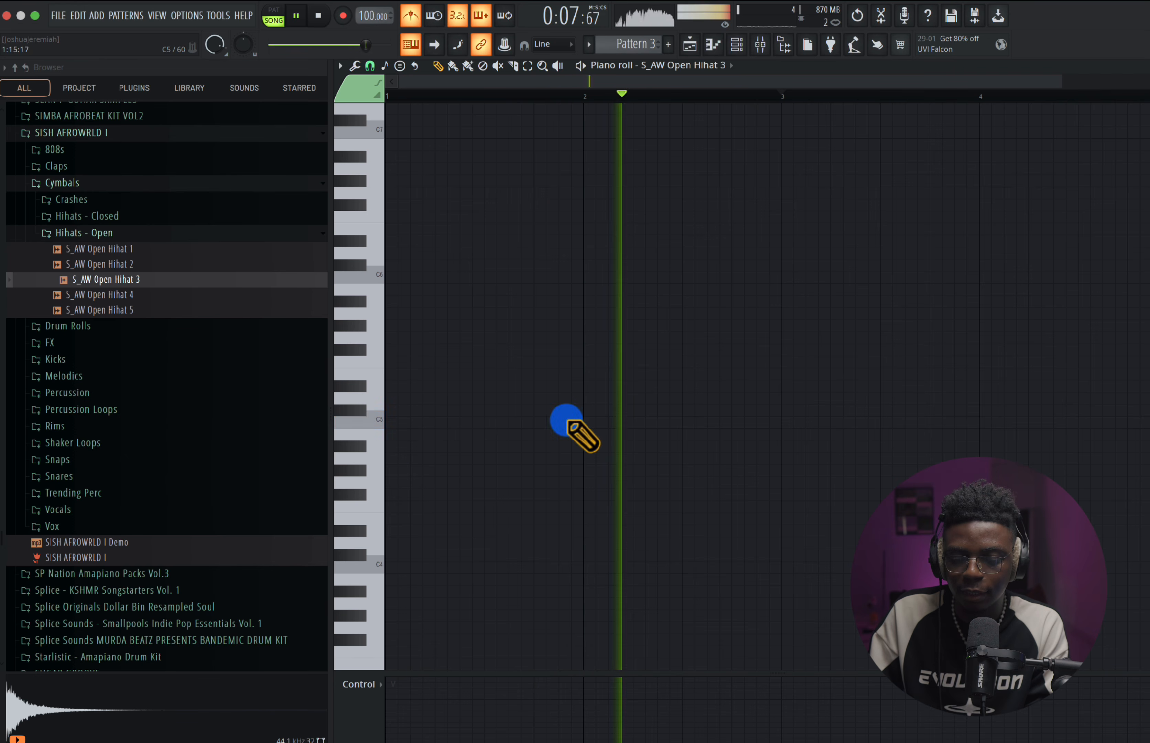
key(space)
key(space)
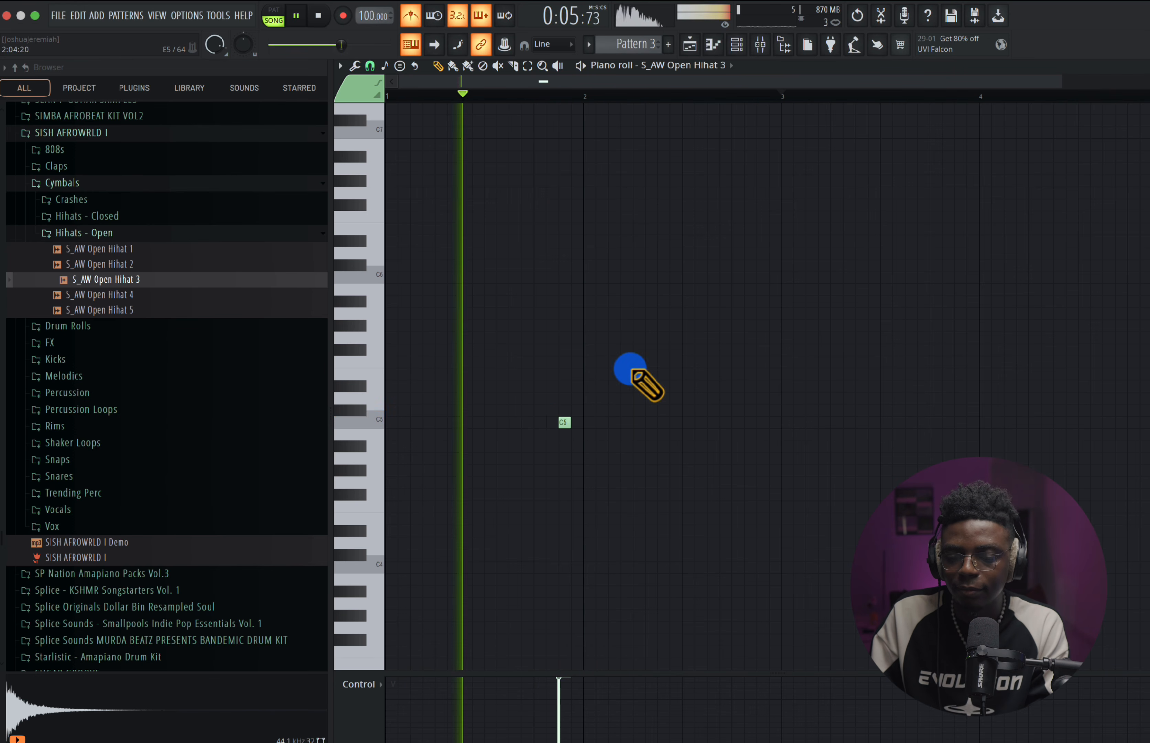
click(690, 44)
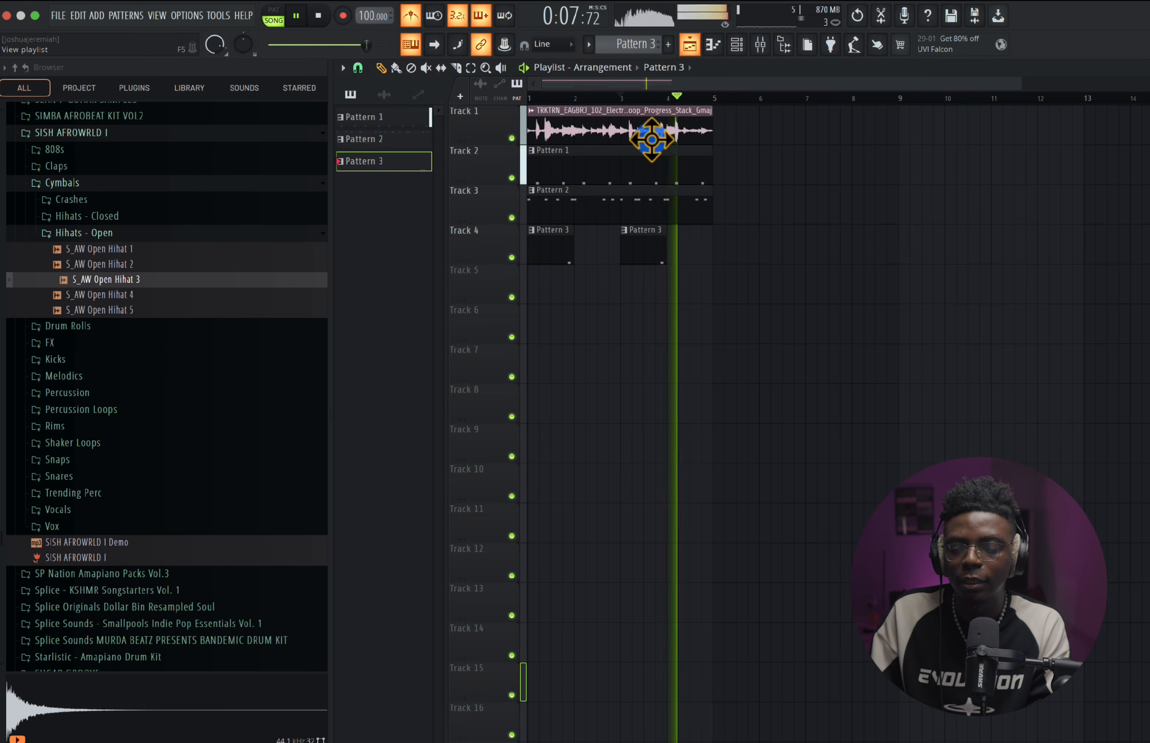
key(space)
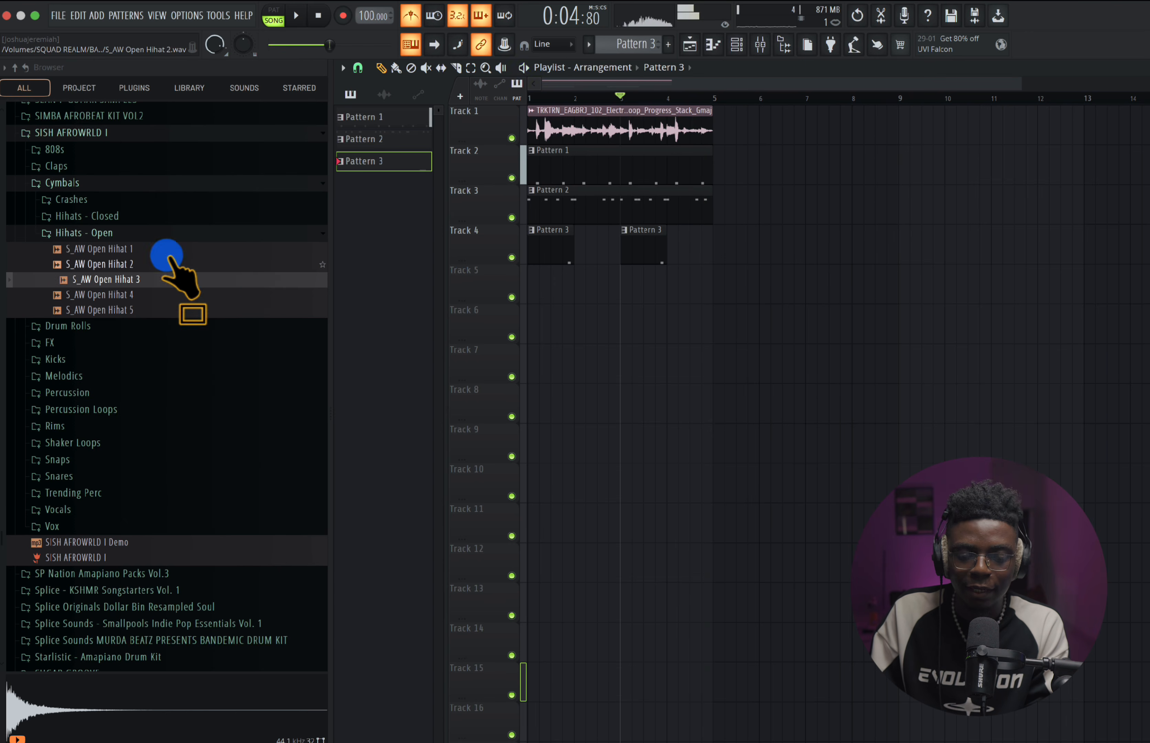
- Add S_AW Closed Hihat 3 from the Hihats - Closed folder as a channel, and open its piano roll in Pattern 3
click(153, 220)
drag(158, 263, 493, 198)
right_click(510, 208)
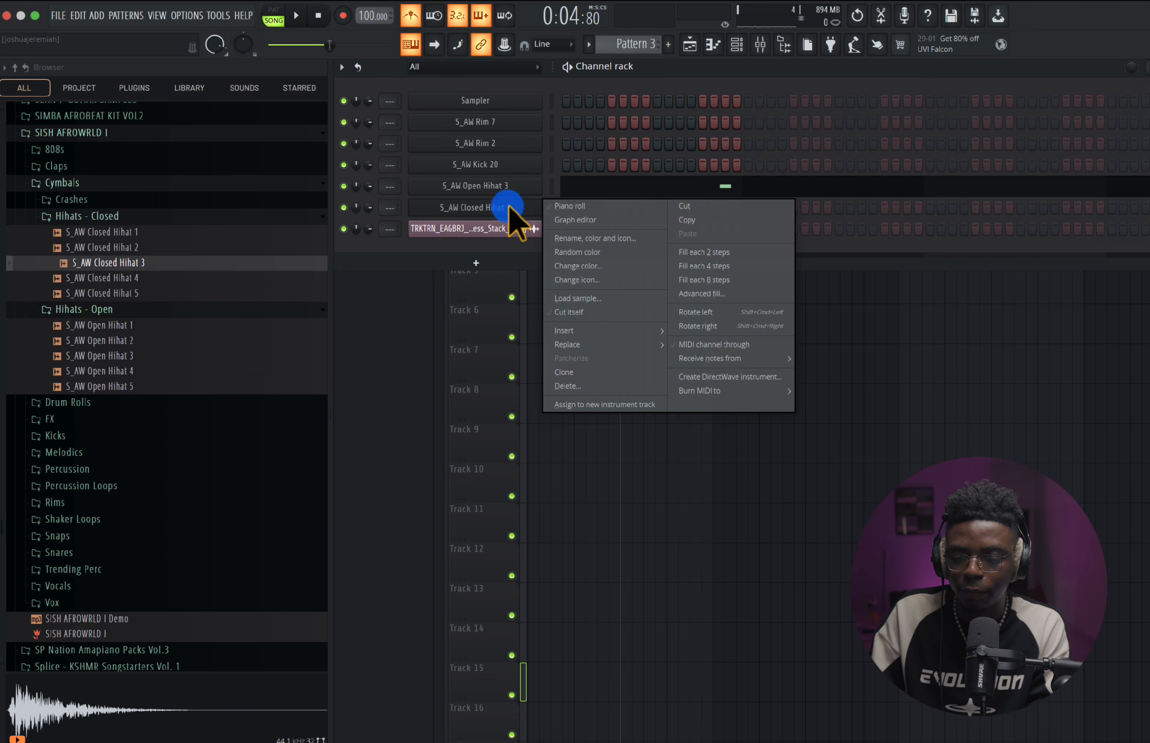
click(561, 206)
- Add a C5 note on step 7 of bar 1 for S_AW Closed Hihat 3, and play the arrangement
key(space)
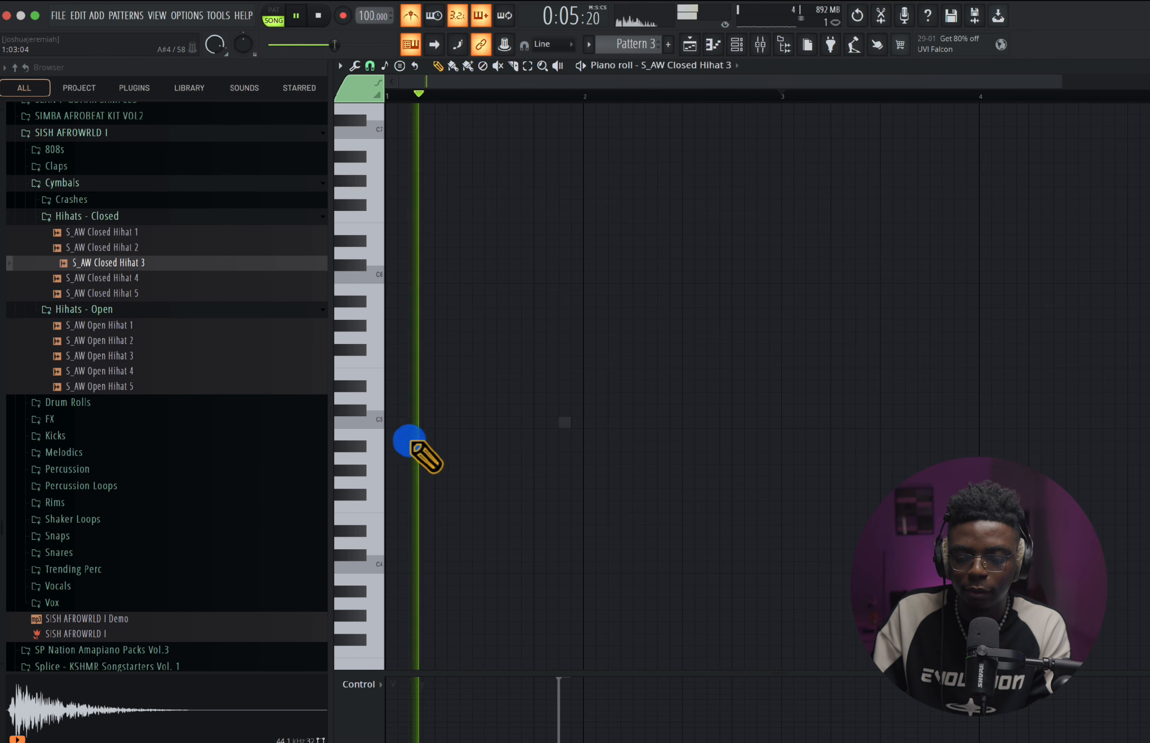
key(space)
click(464, 424)
key(space)
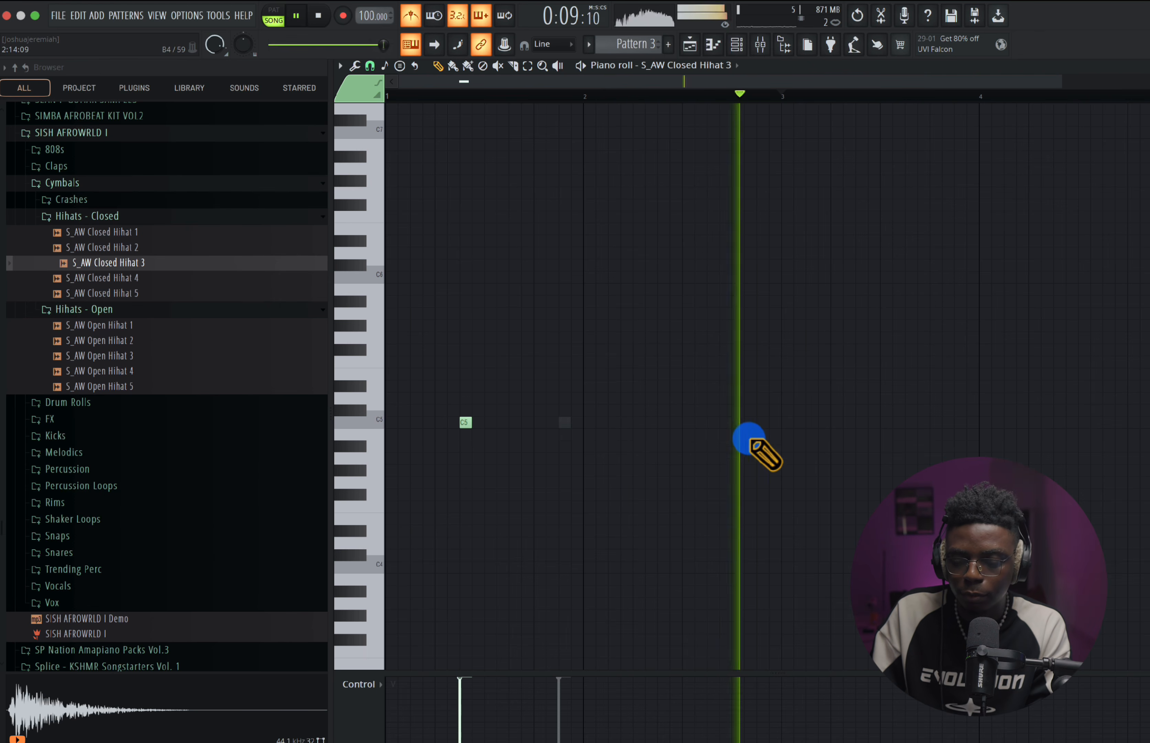
- Add a two-step C5 note on step 15 of bar 2 for S_AW Closed Hihat 3 and select it
key(space)
click(739, 422)
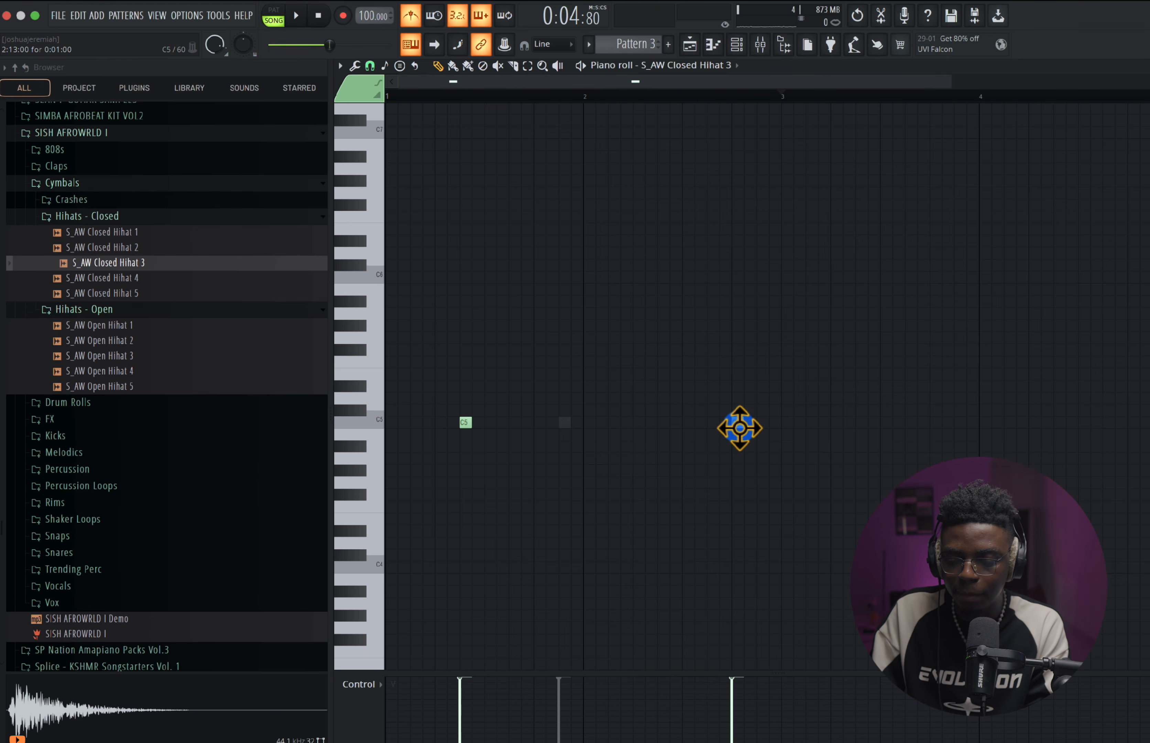
drag(739, 427, 758, 431)
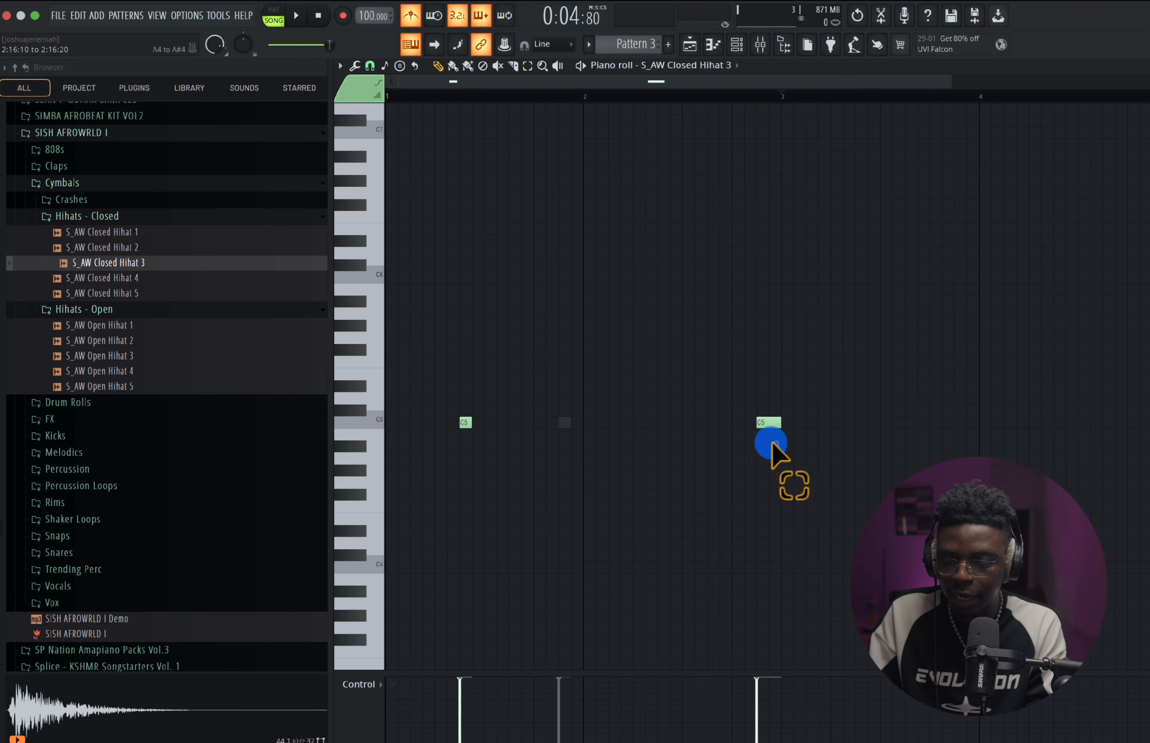
drag(772, 442, 764, 410)
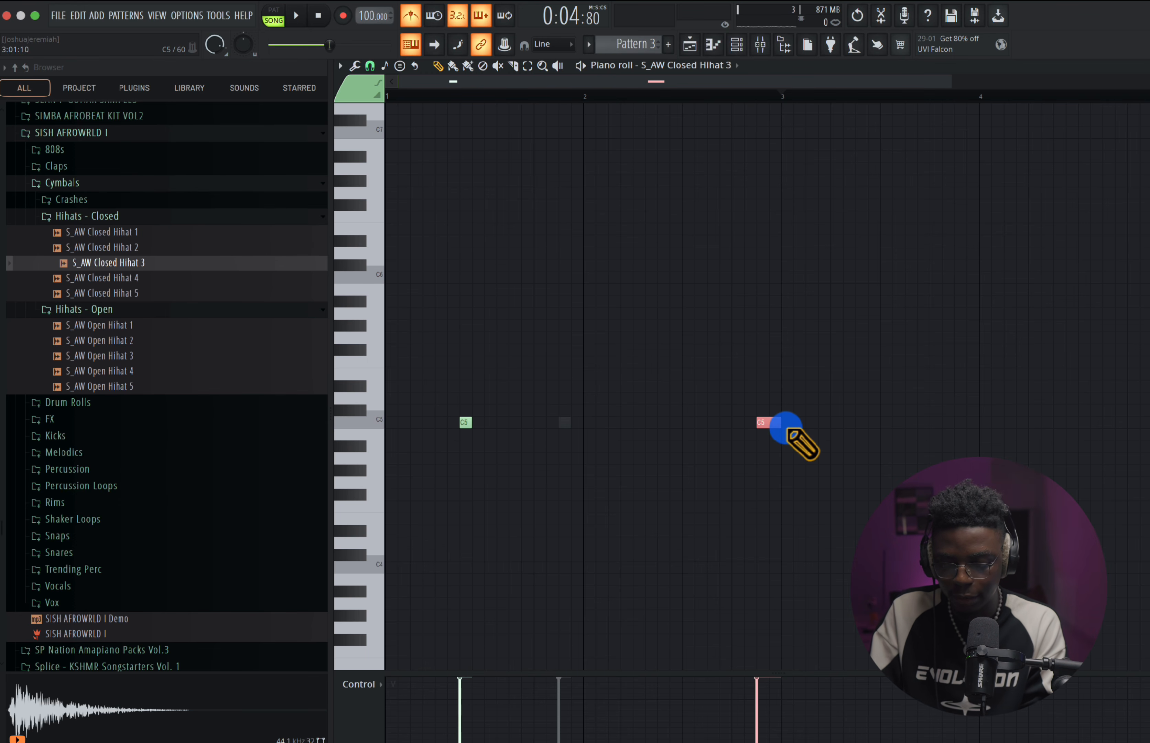
- Chop the selected closed hi-hat note with the Default chopper pattern, and play the arrangement in the playlist
key(alt+u)
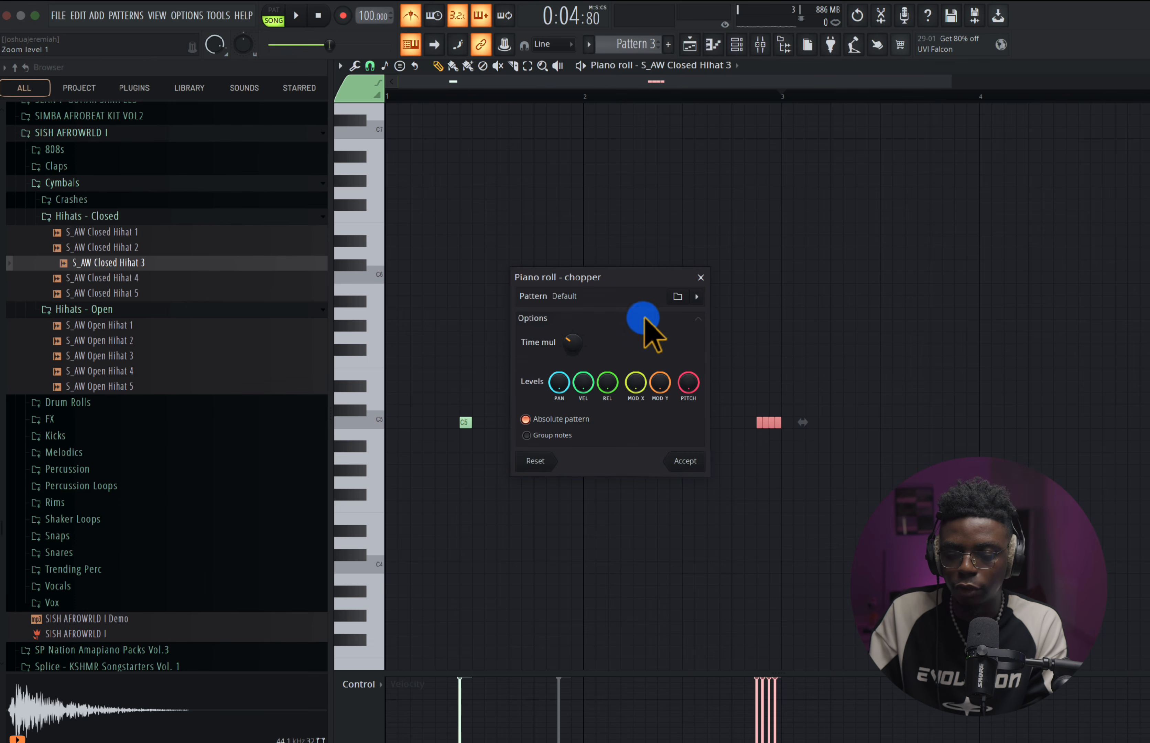
drag(622, 285, 771, 165)
key(space)
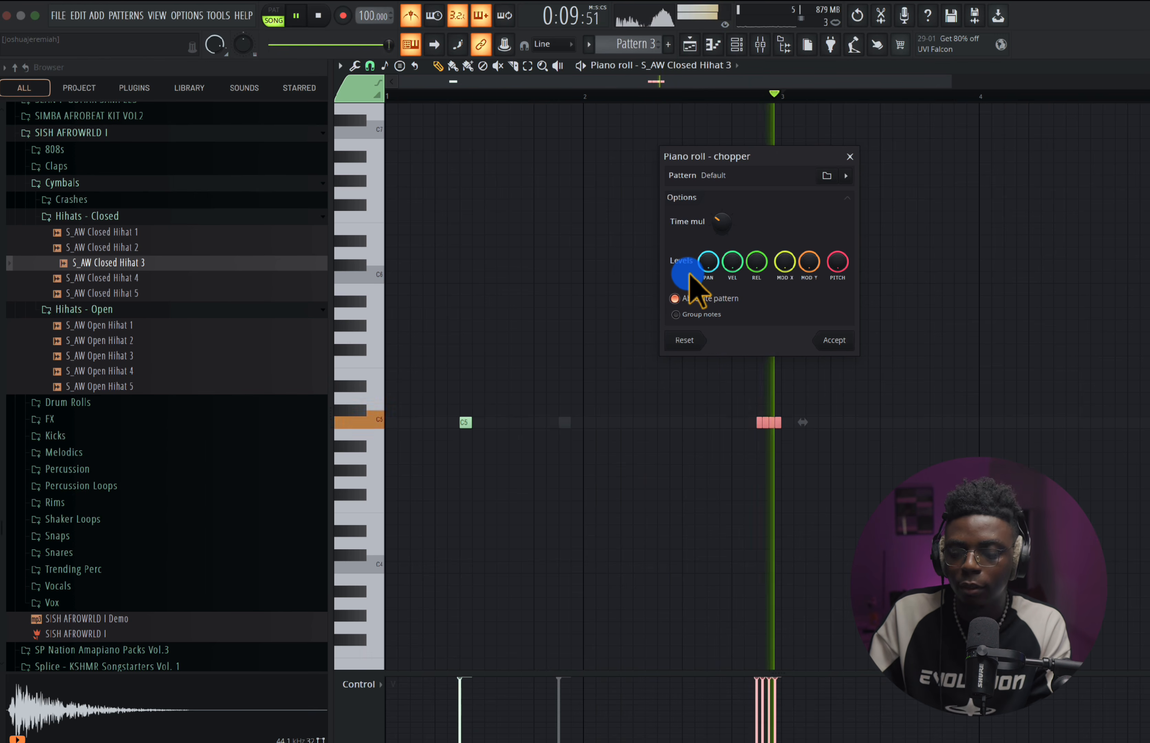
key(Escape)
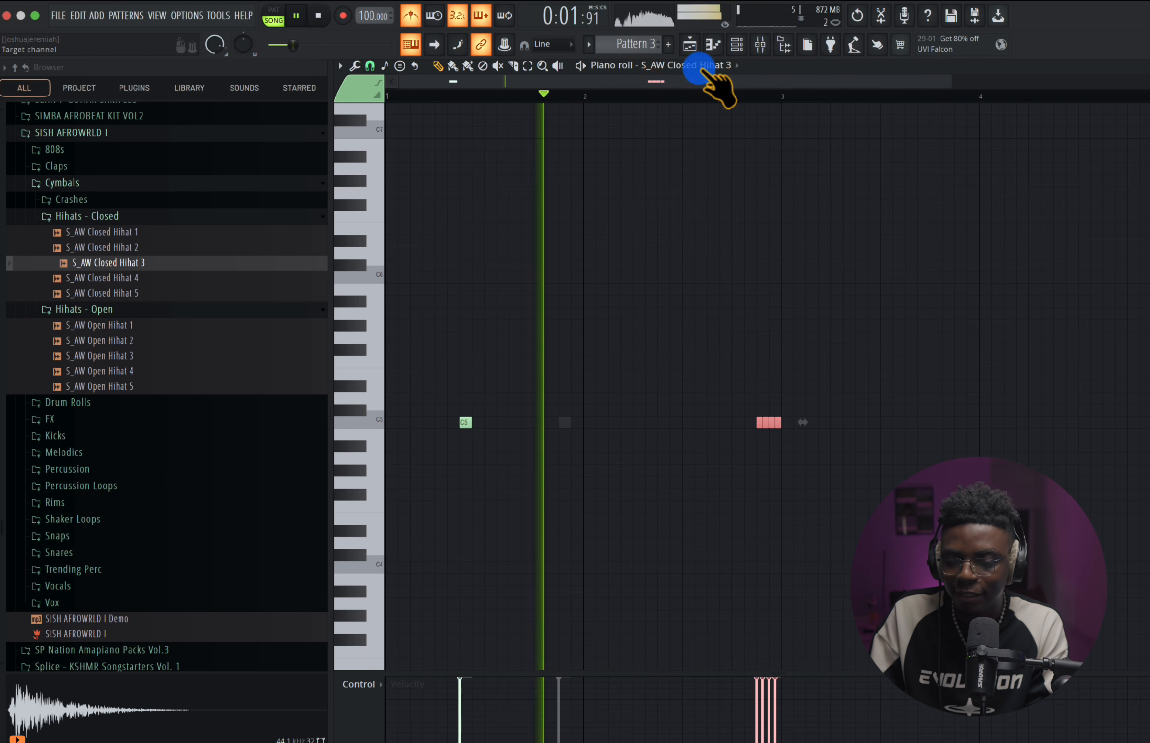
click(690, 45)
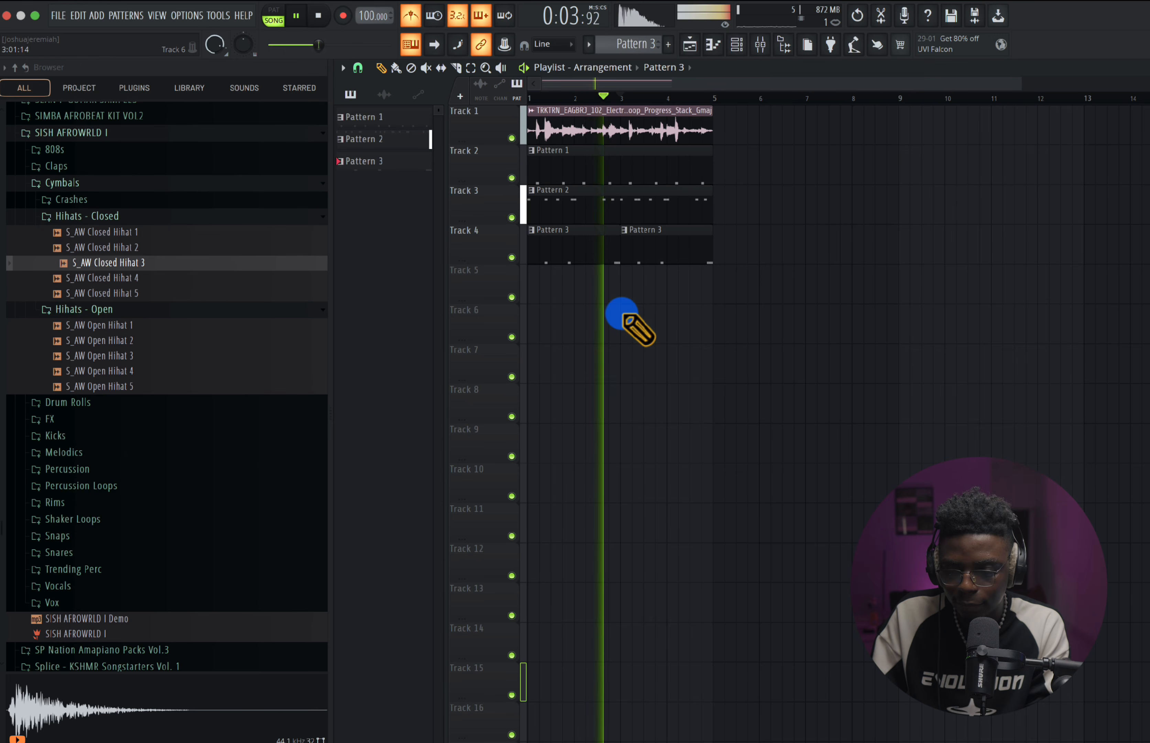
key(space)
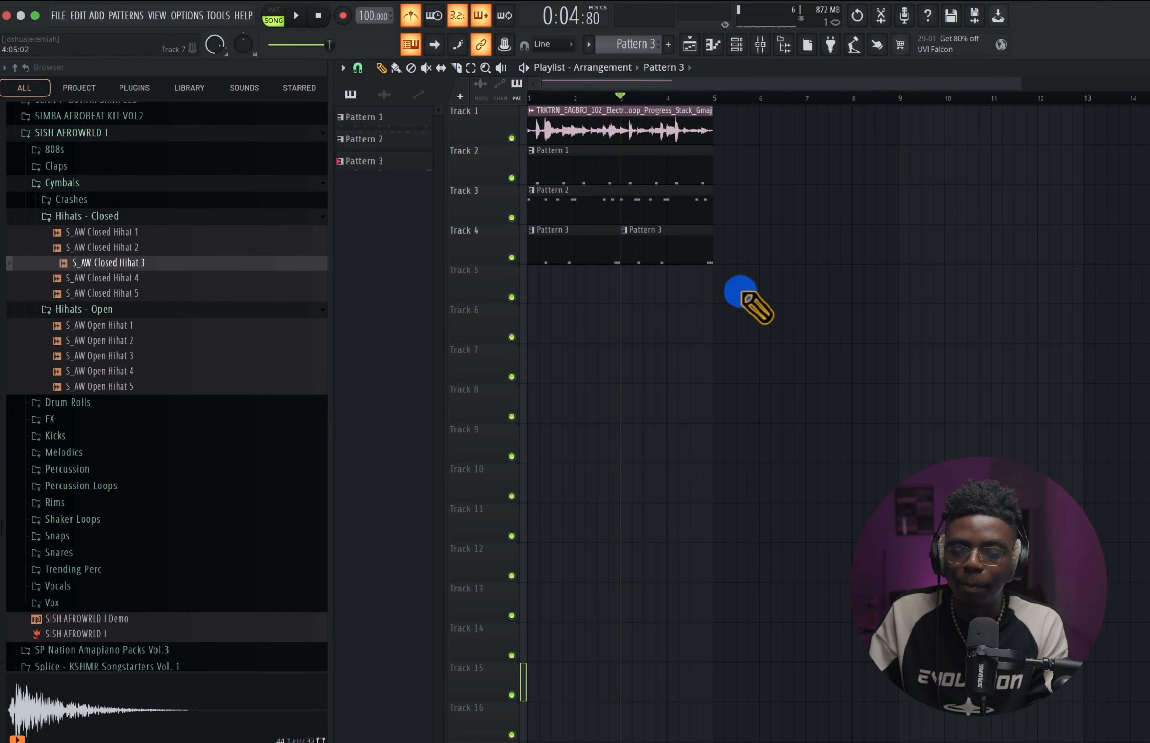
click(519, 104)
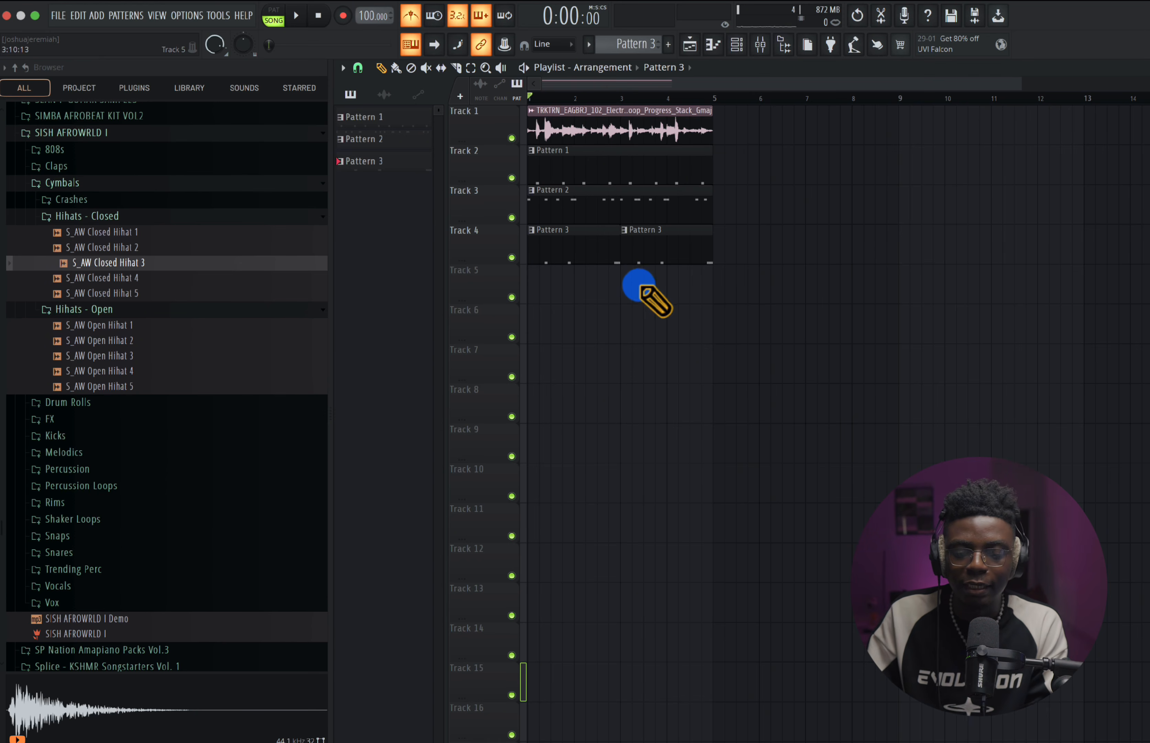
- Audition conga samples in the Percussion folder, and add S_AW Perc_conga 8 as a channel
click(181, 218)
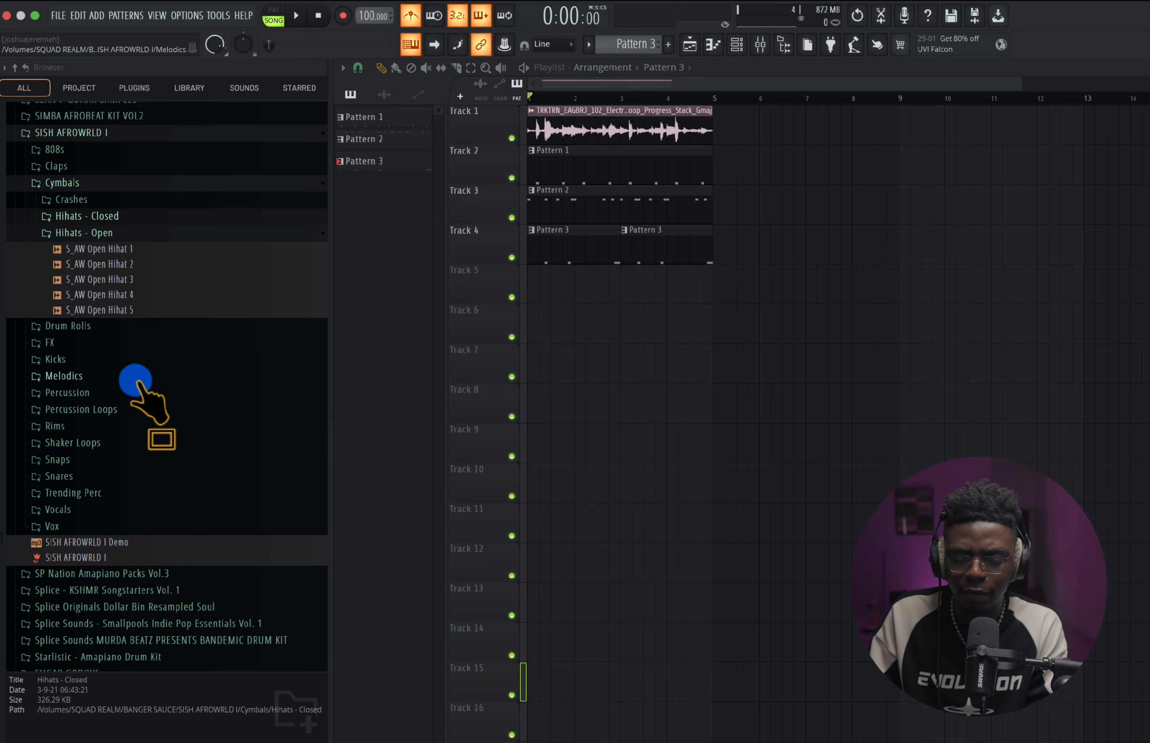
click(113, 393)
click(133, 445)
click(140, 507)
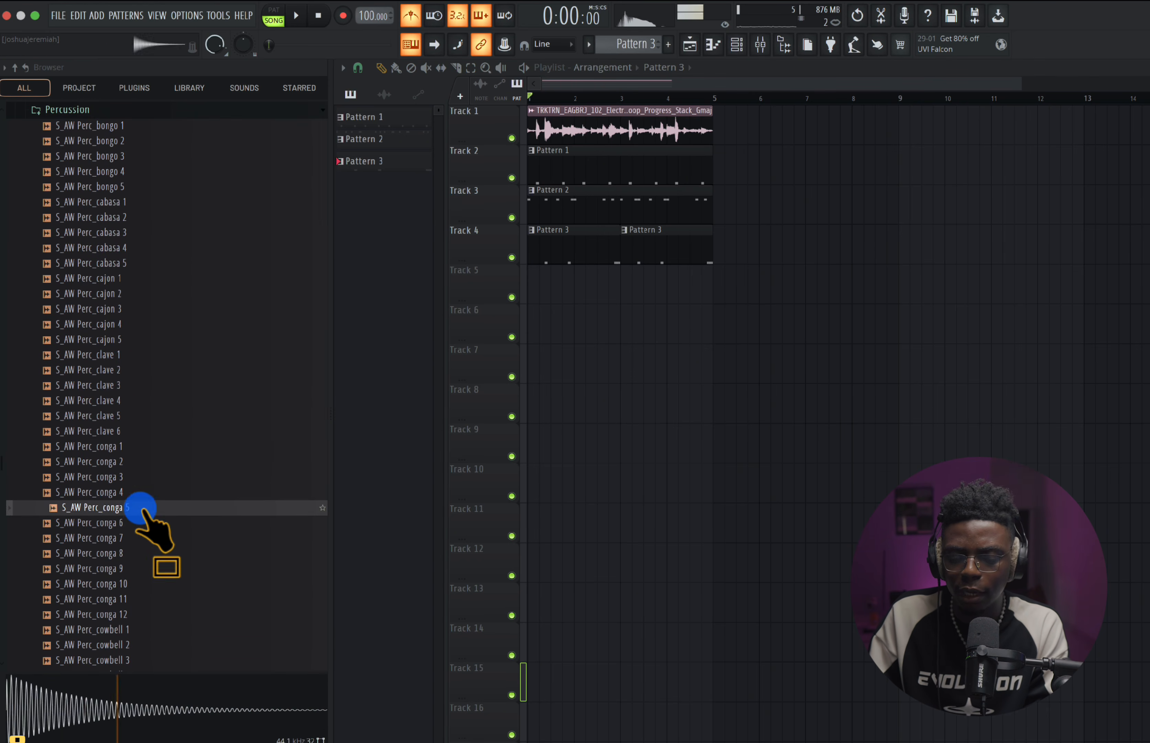
click(140, 523)
click(140, 538)
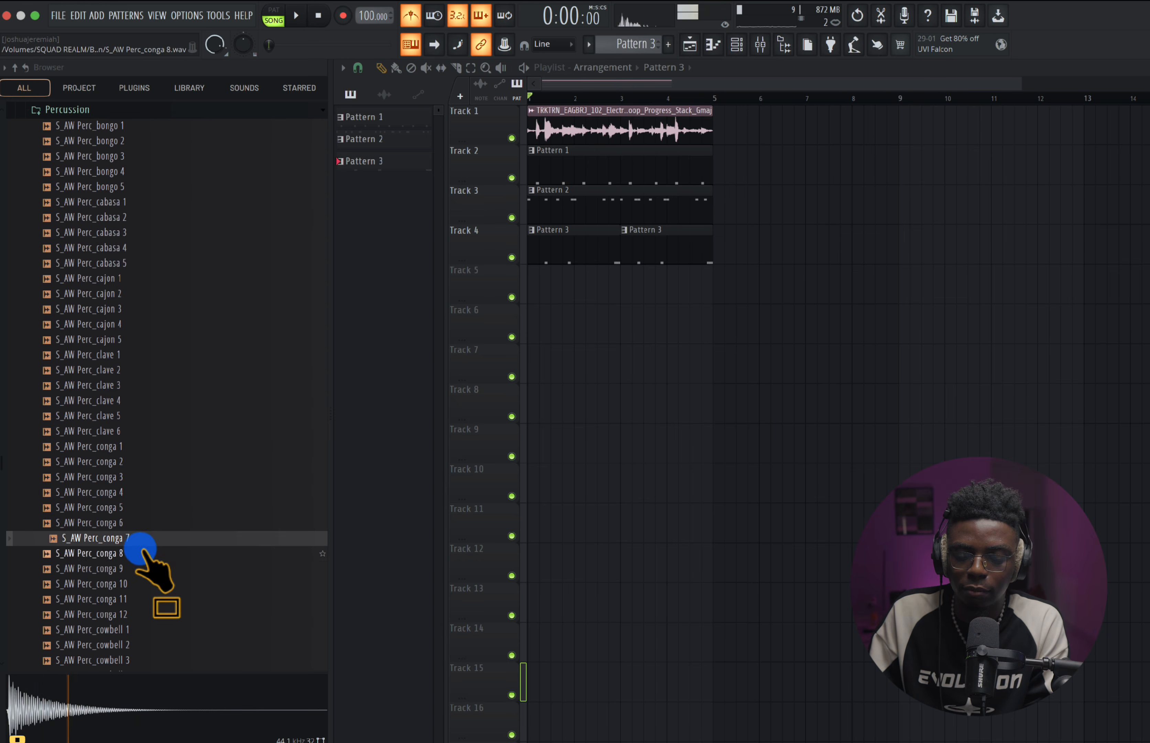
click(136, 553)
drag(137, 553, 522, 228)
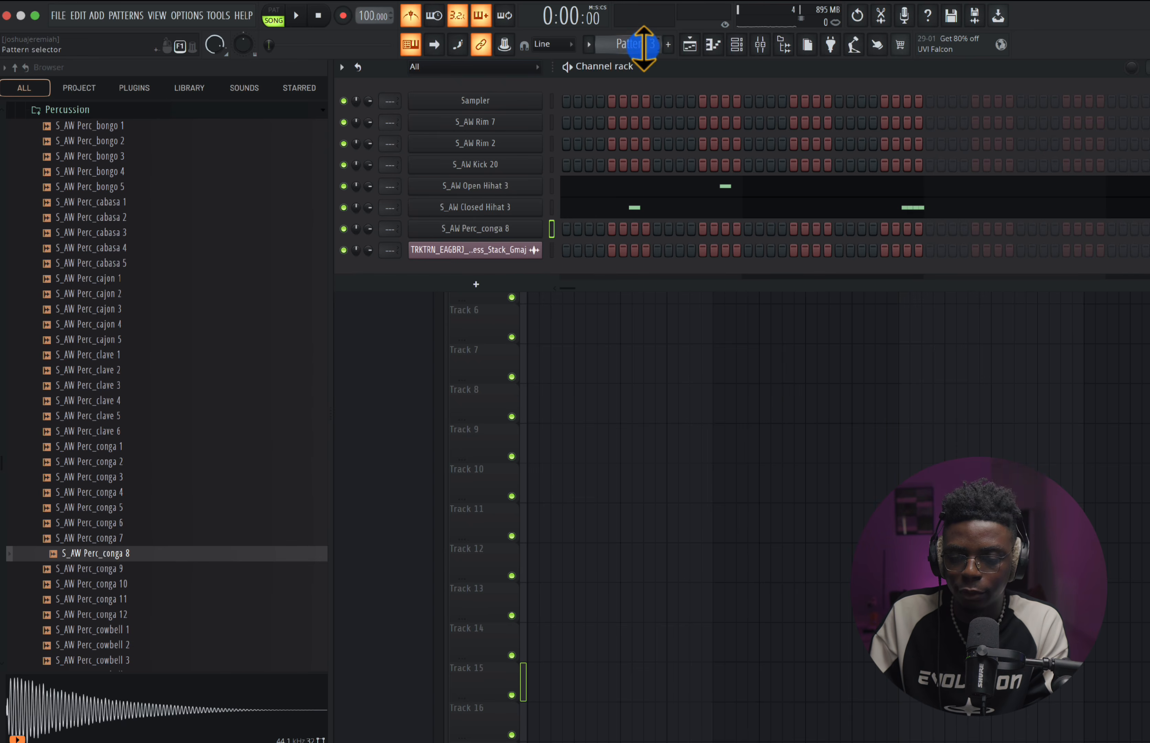
- Create Pattern 4 and place it on Track 5 of the playlist at bar 1
scroll(644, 48, up, 1)
click(581, 309)
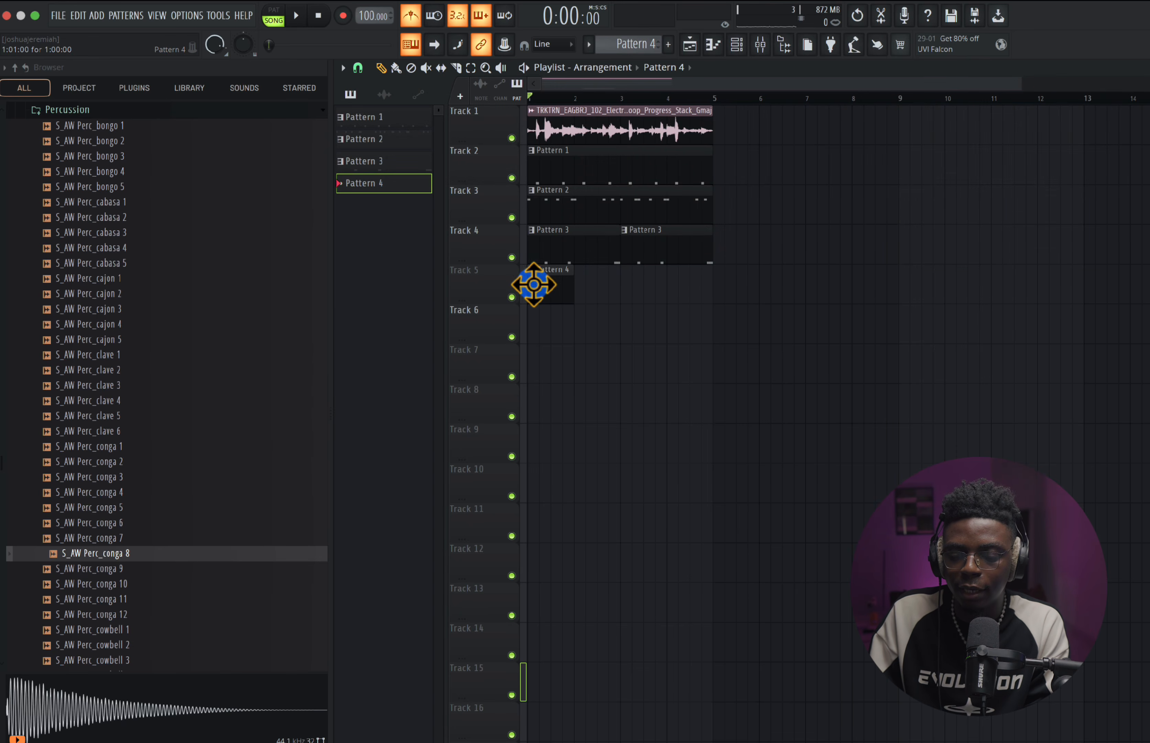
click(534, 284)
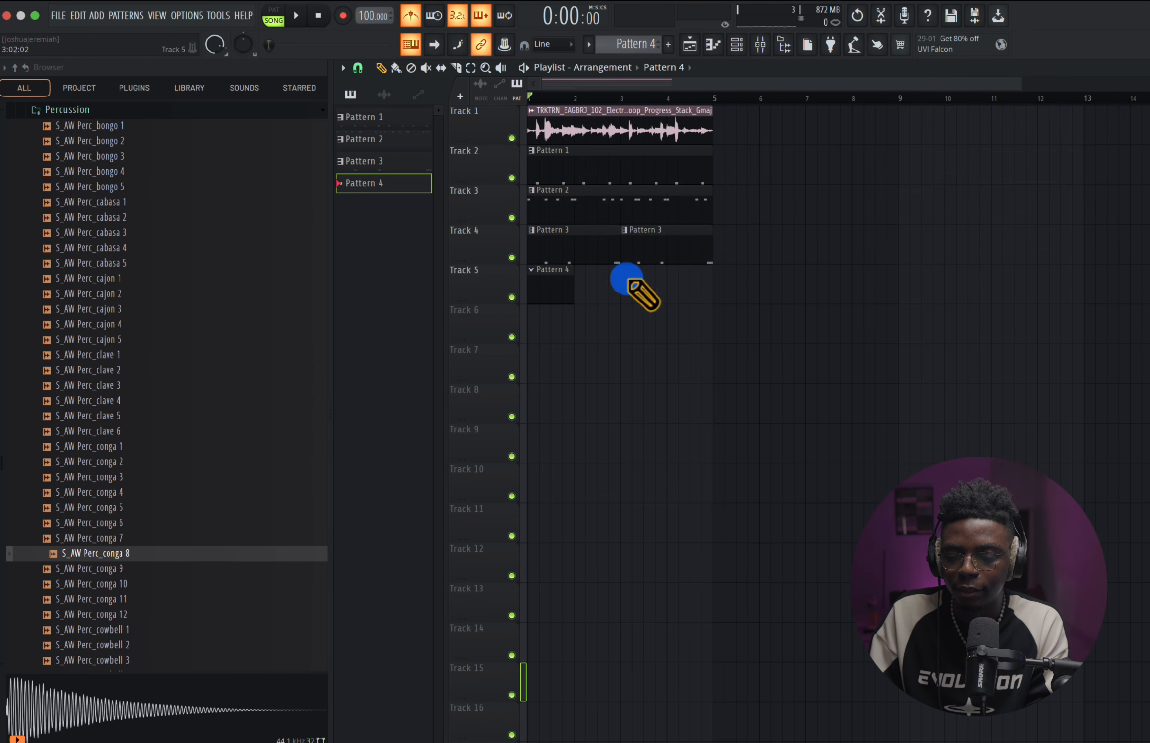
- Open the piano roll of S_AW Perc_conga 8 in Pattern 4, and audition its keys around C5
click(734, 46)
right_click(524, 225)
click(567, 231)
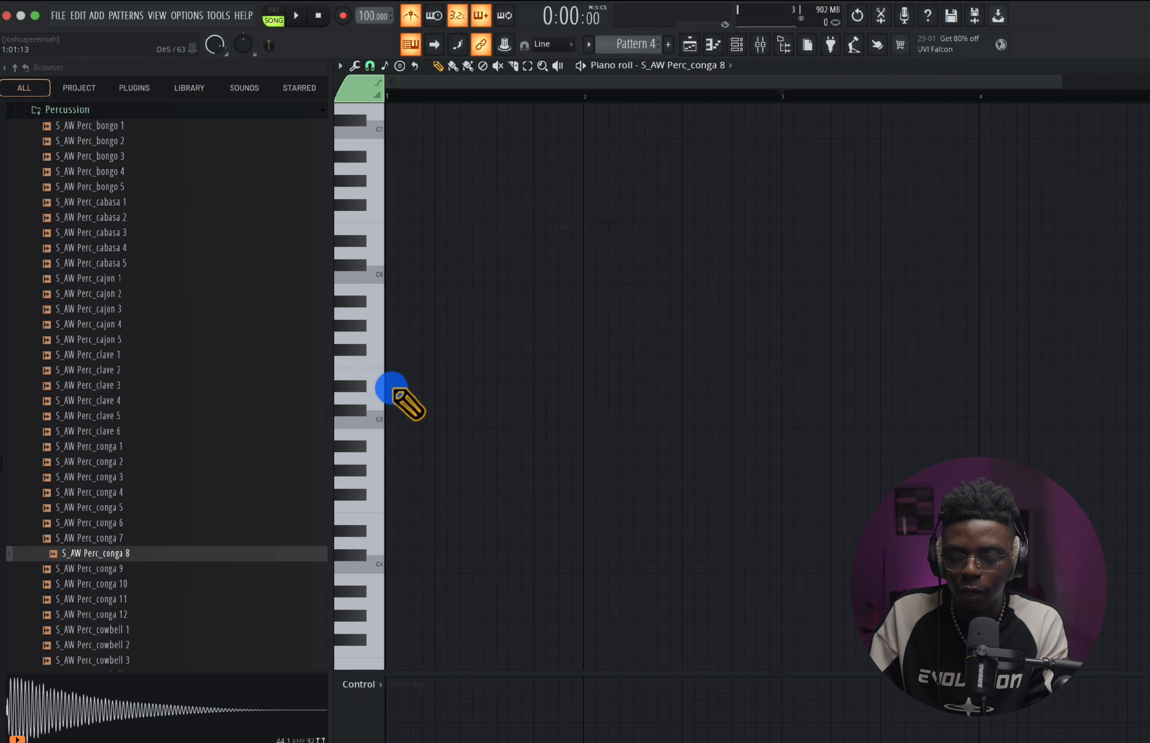
click(381, 426)
click(380, 374)
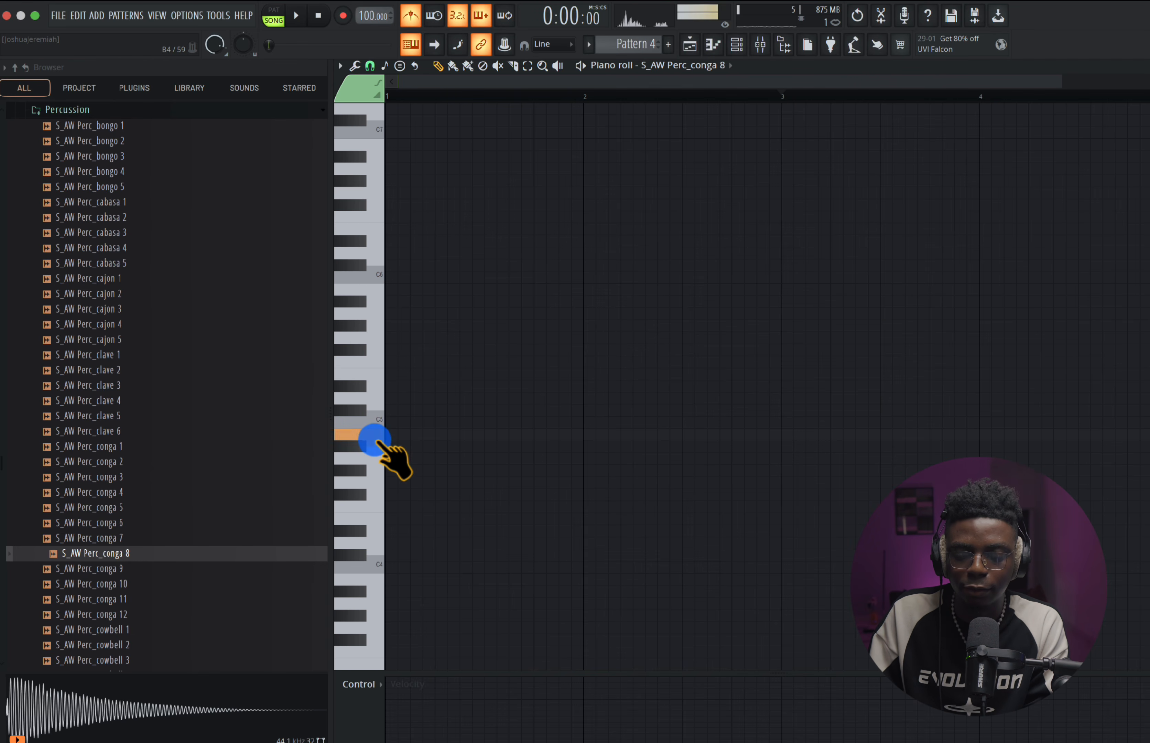
- Add a two-step B4 note on step 9 of bar 1 for S_AW Perc_conga 8, and play the arrangement
key(space)
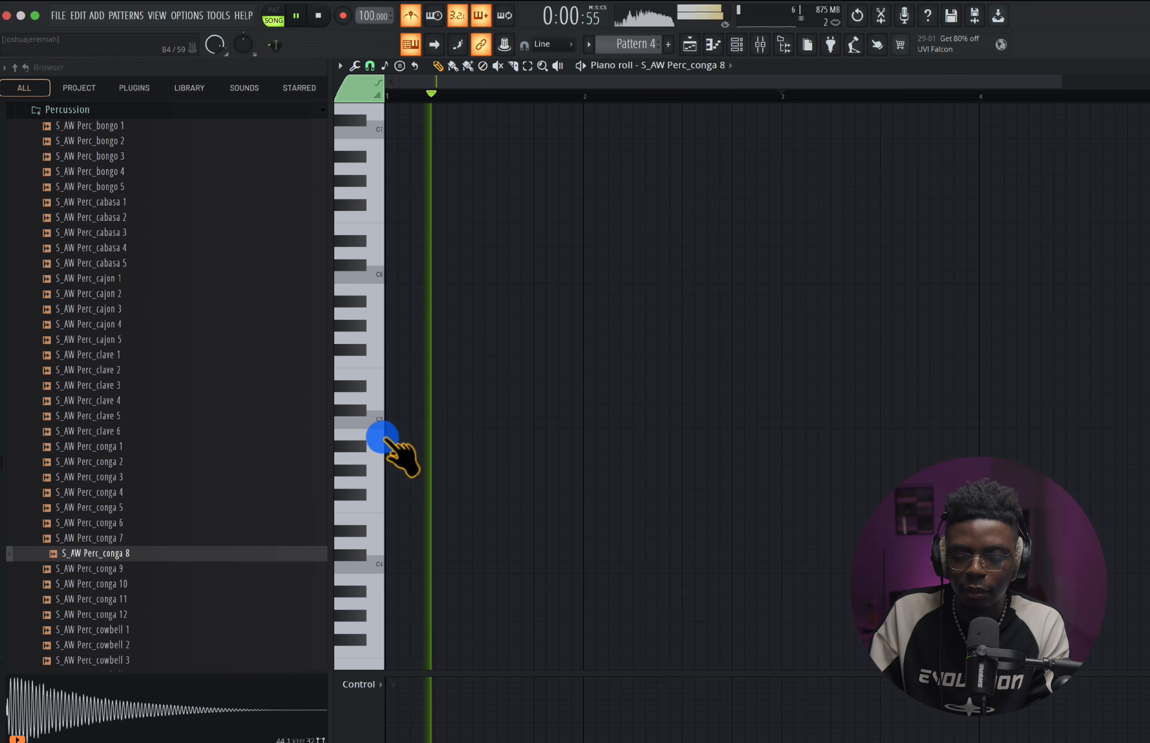
key(space)
click(506, 437)
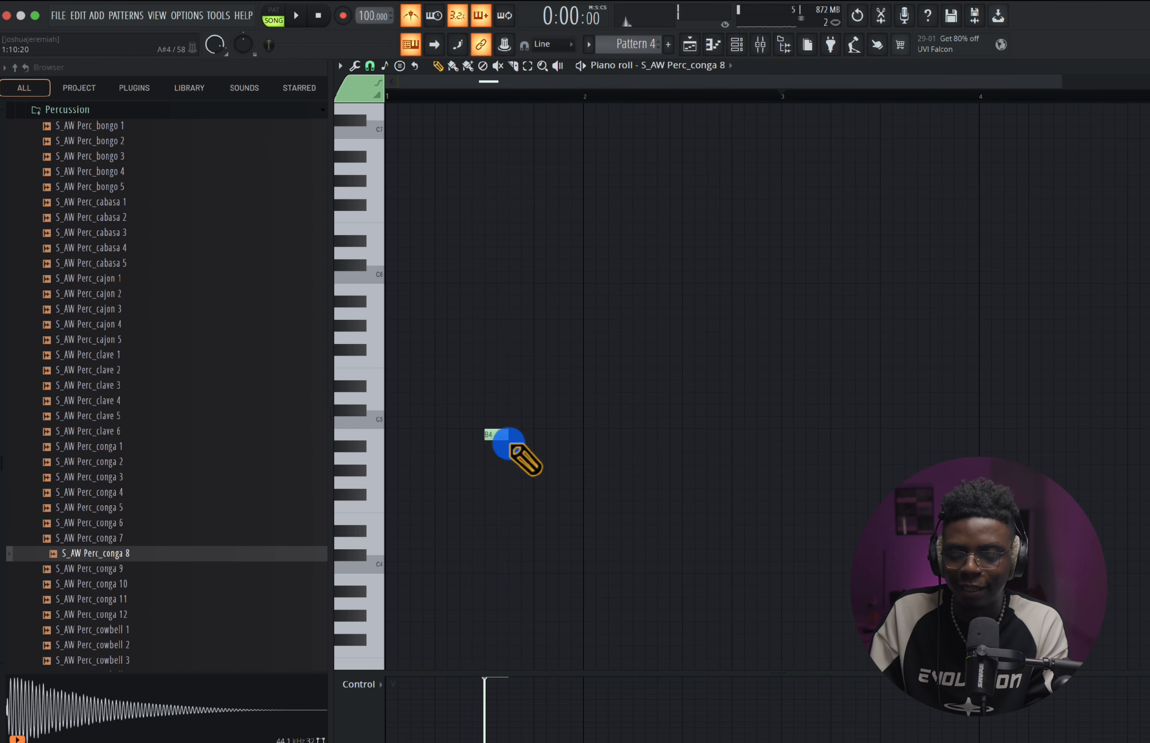
key(space)
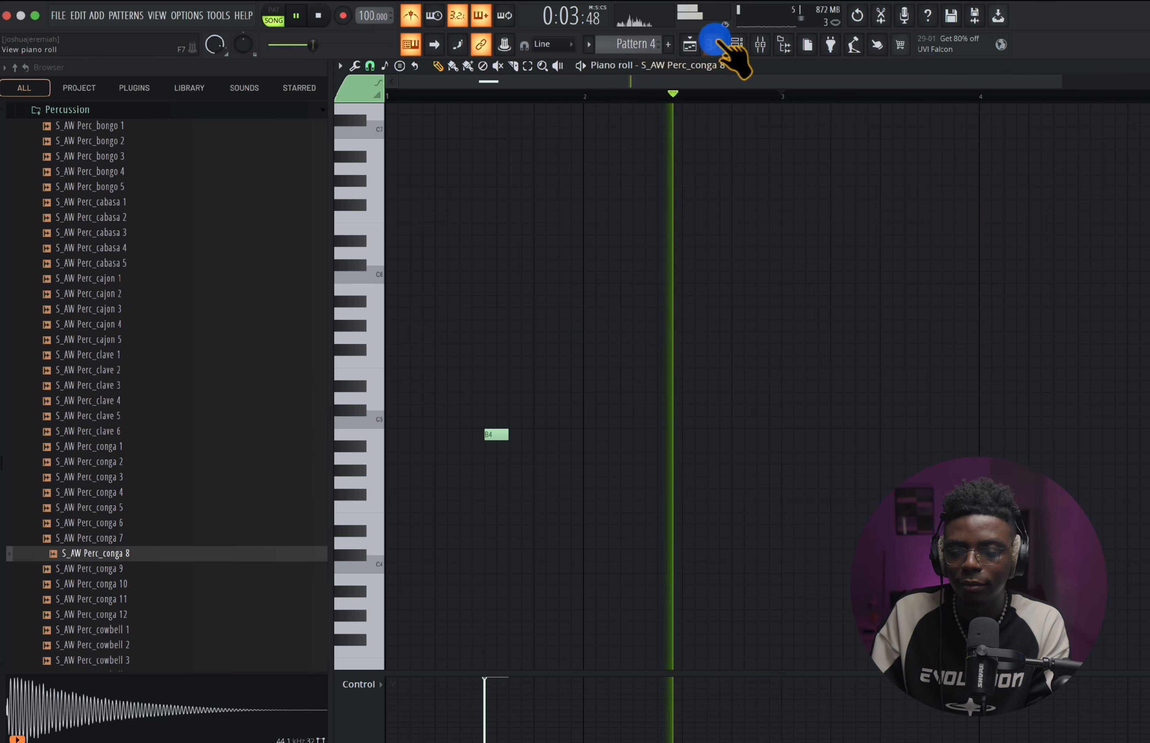
- Place a second Pattern 4 clip on Track 5 at bar 3, and stop playback
click(735, 45)
click(712, 45)
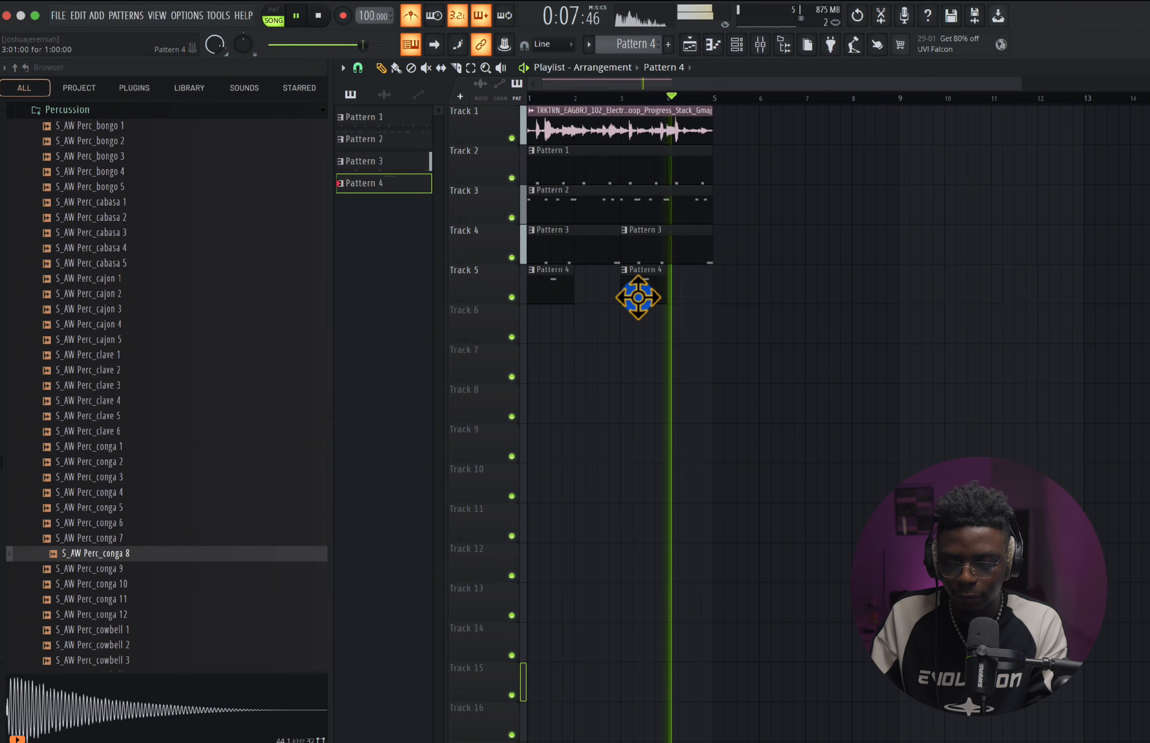
key(space)
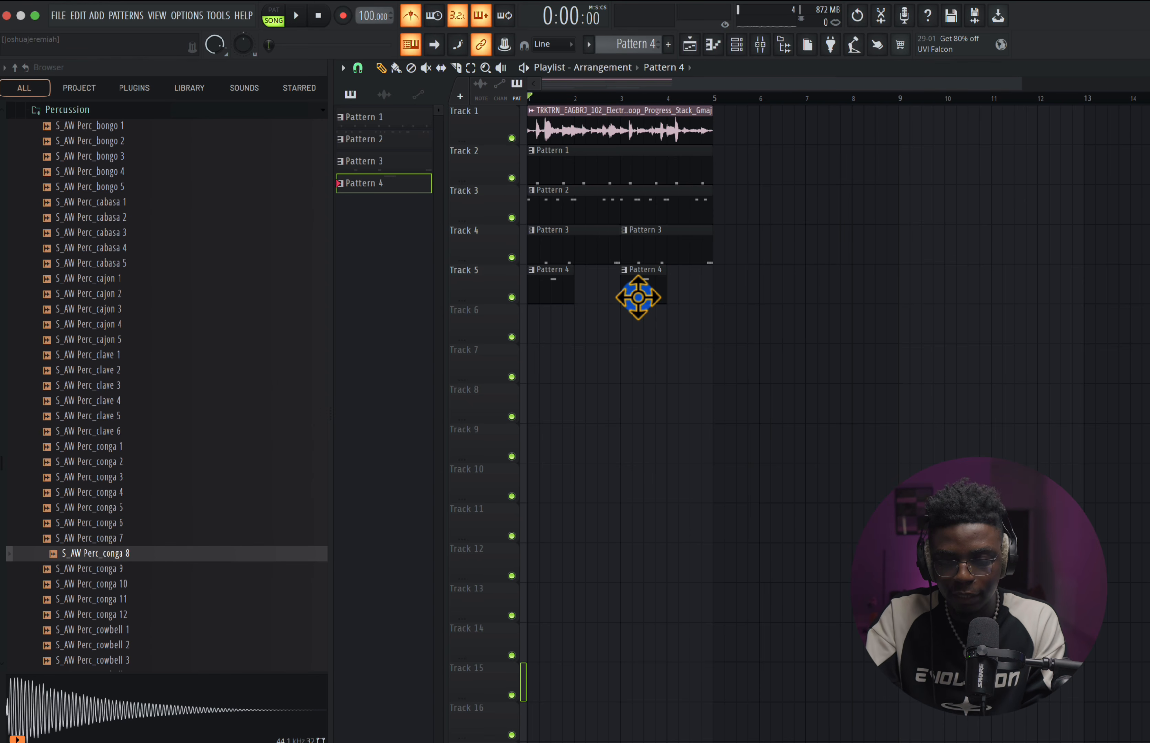
- Save the project as IDEA 1 in the JANUARY 2025 folder, using the Zipped song file (.zip) format
key(super+s)
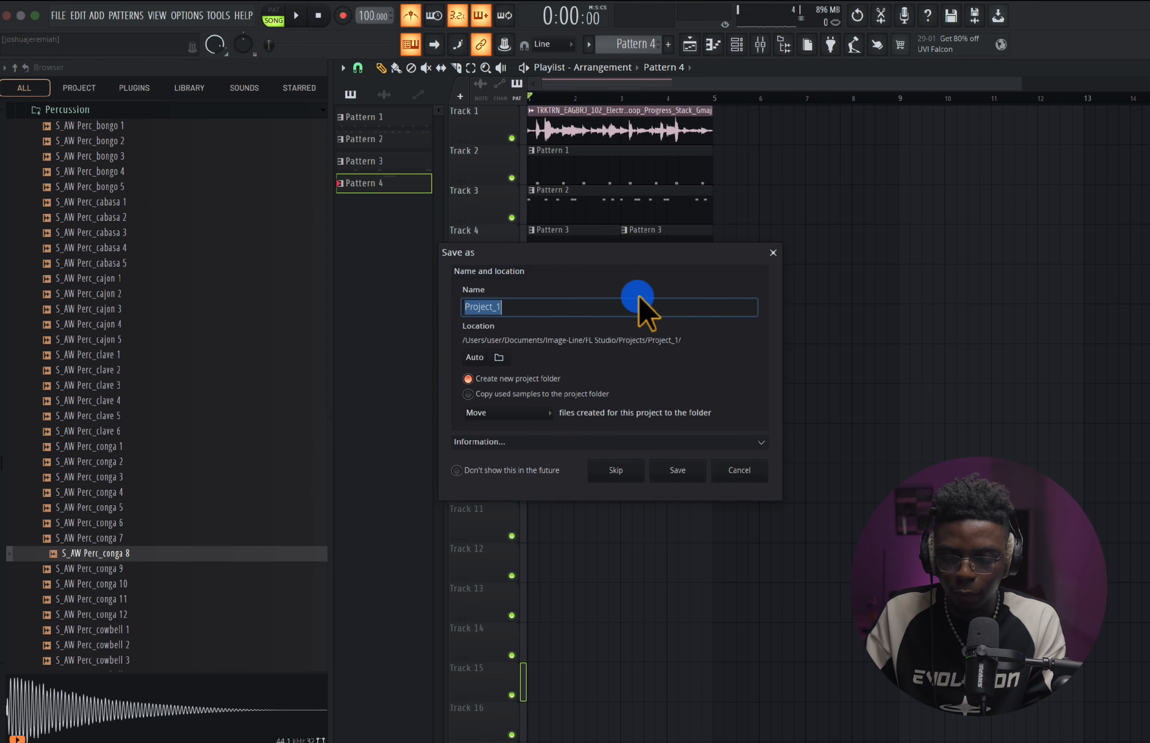
click(621, 471)
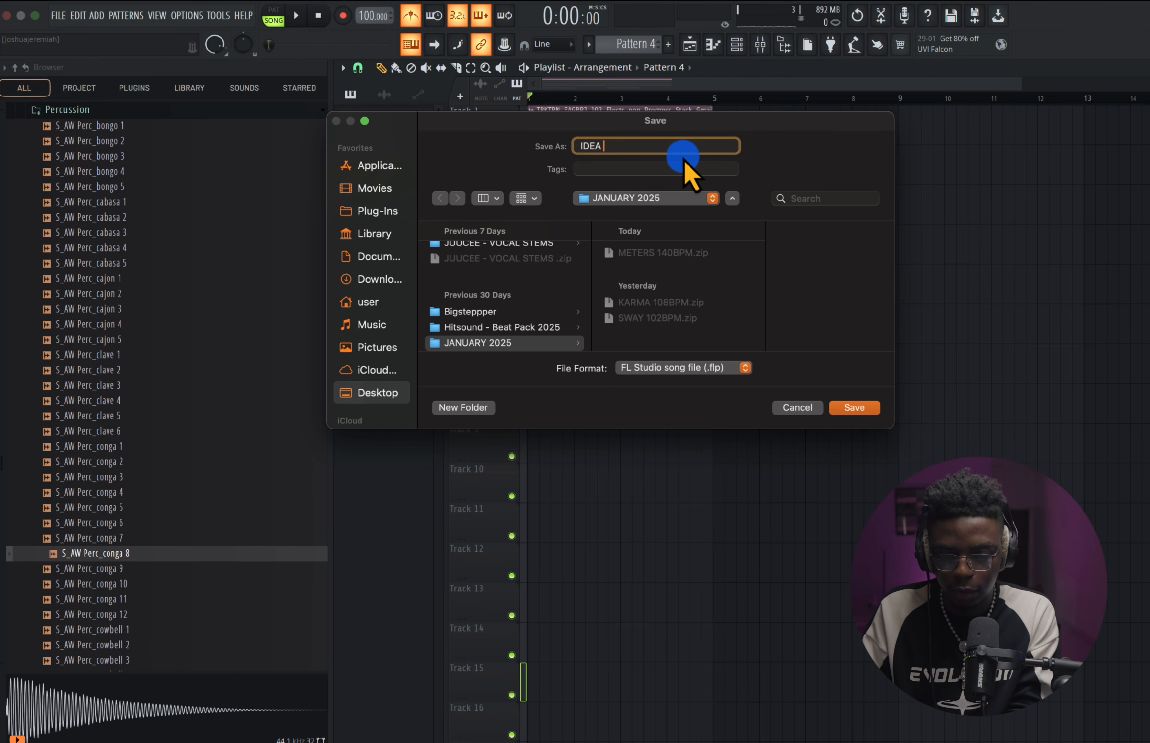
click(710, 372)
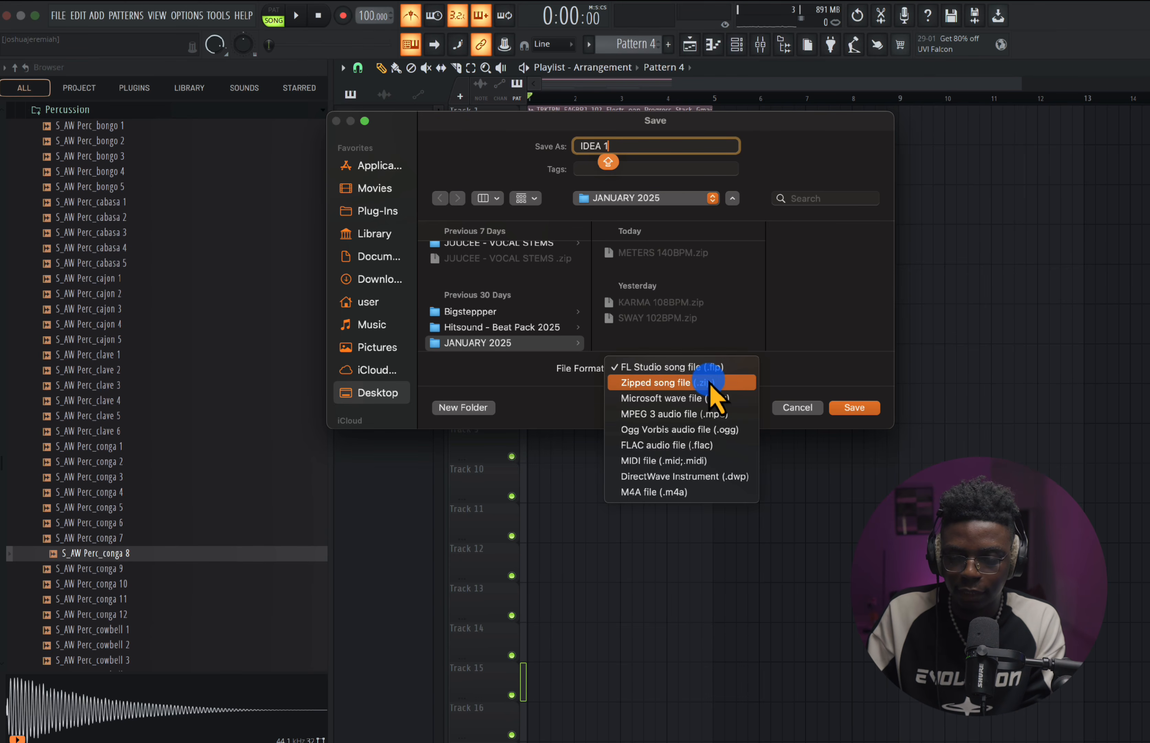
click(716, 394)
click(846, 415)
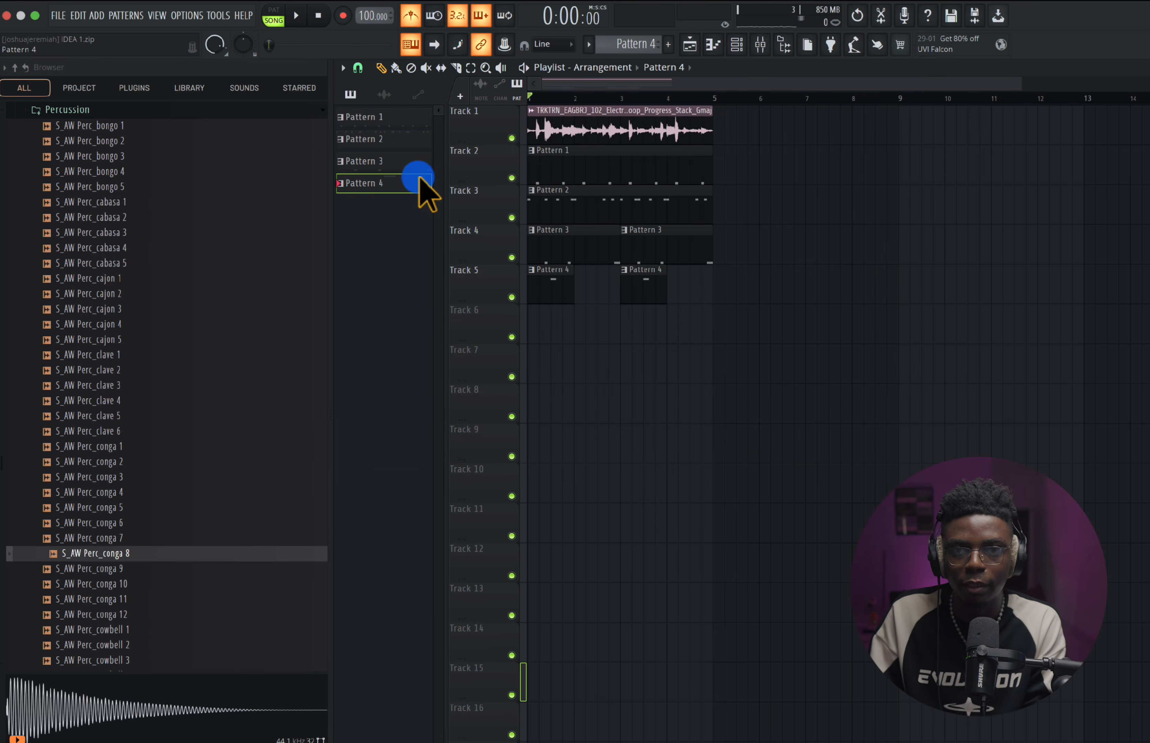
- Start a new empty project with the tempo at 105 BPM, and collapse the Percussion sample folder
click(57, 15)
click(82, 43)
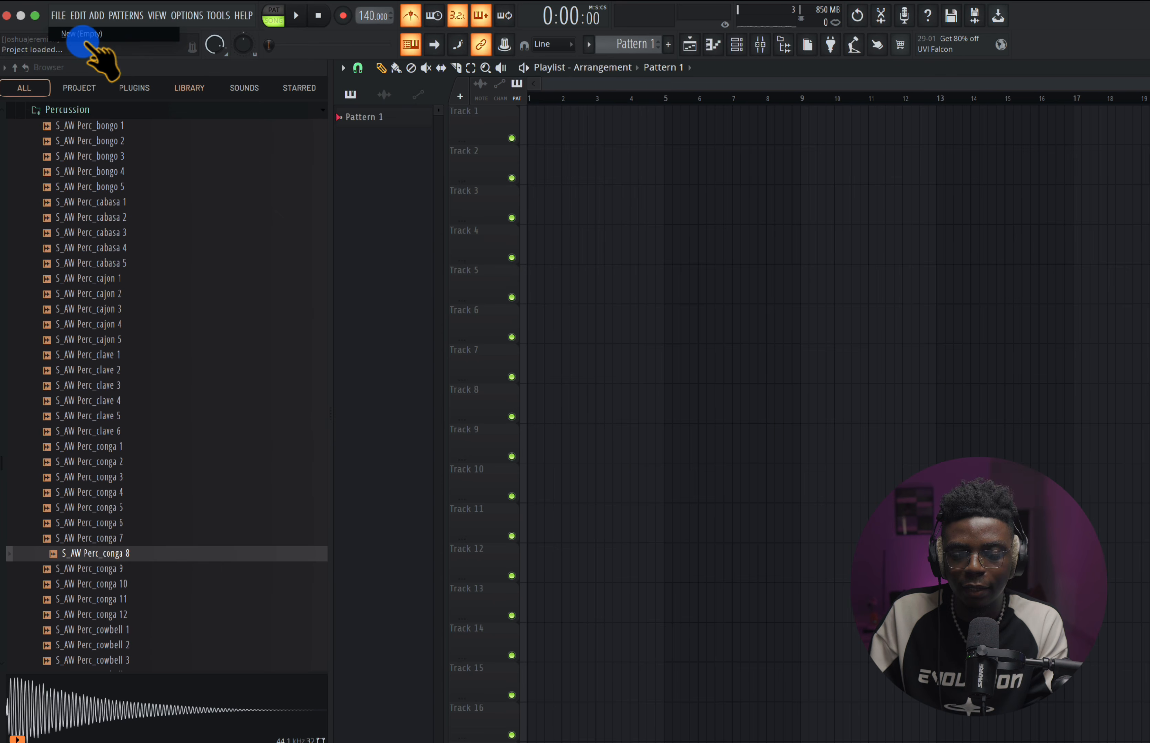
click(511, 258)
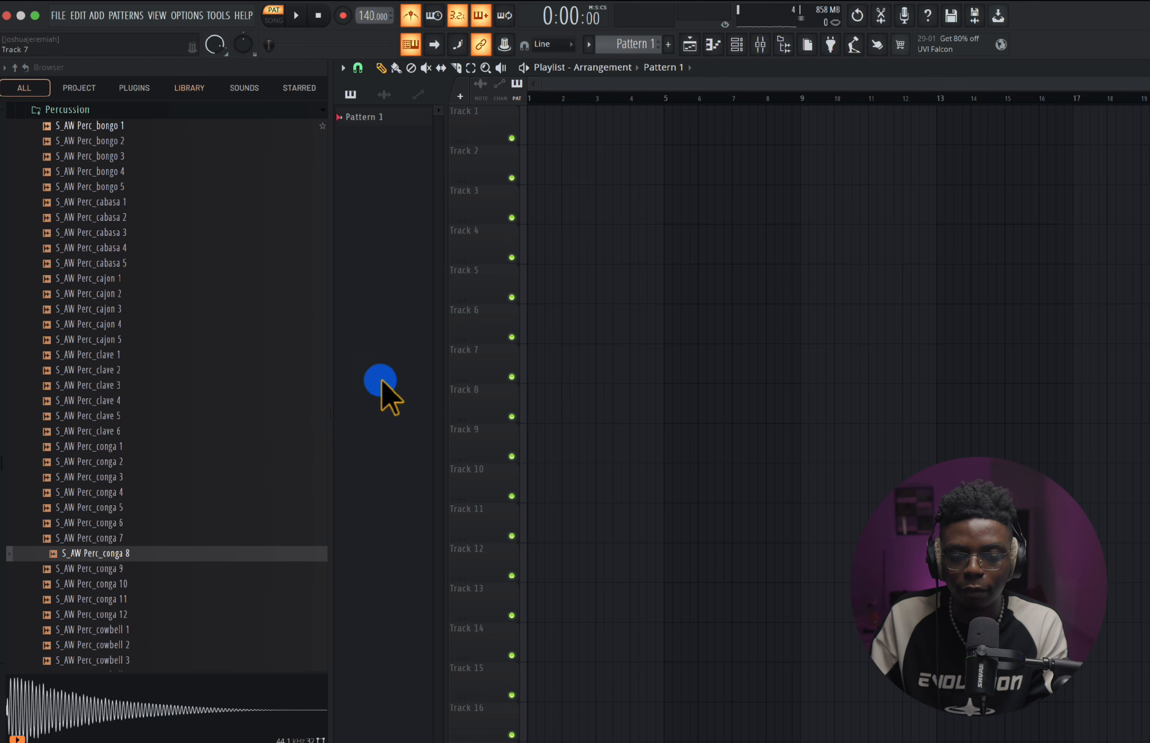
scroll(206, 371, up, 5)
click(128, 352)
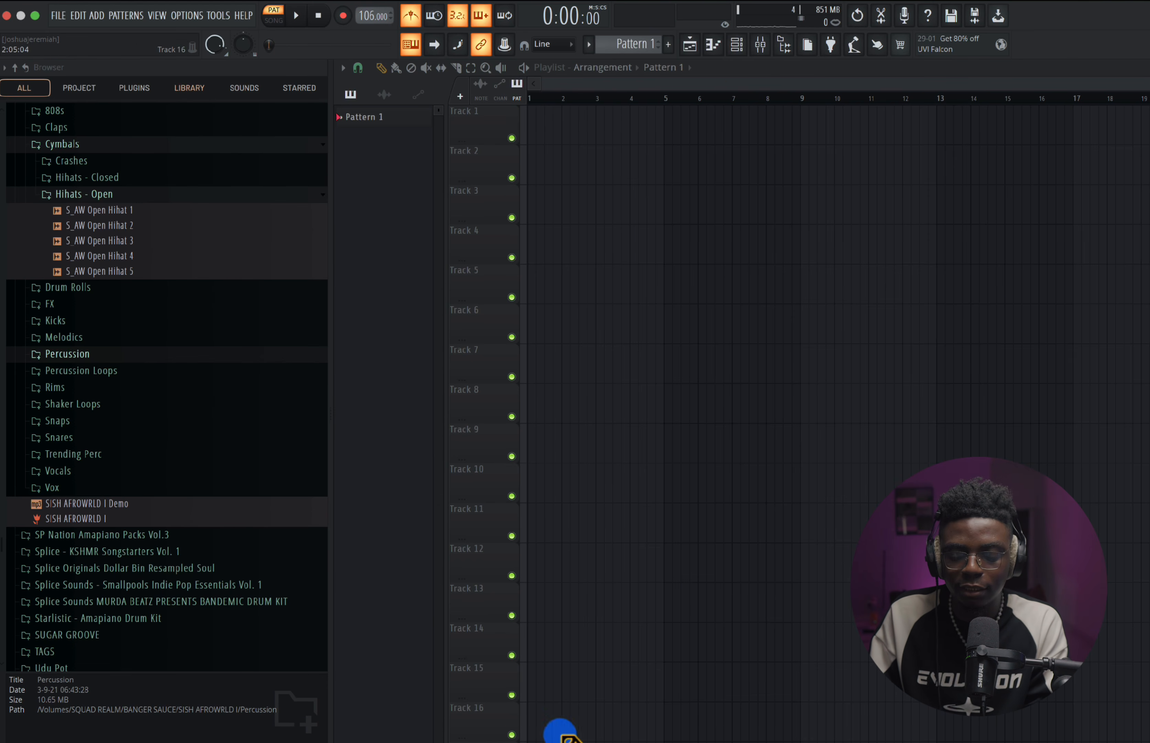
- Switch to Splice and audition the BERES_GUITAR_main, electric vintage and acoustic the_light loops among the afropop guitar samples
mouse_move(421, 737)
click(488, 732)
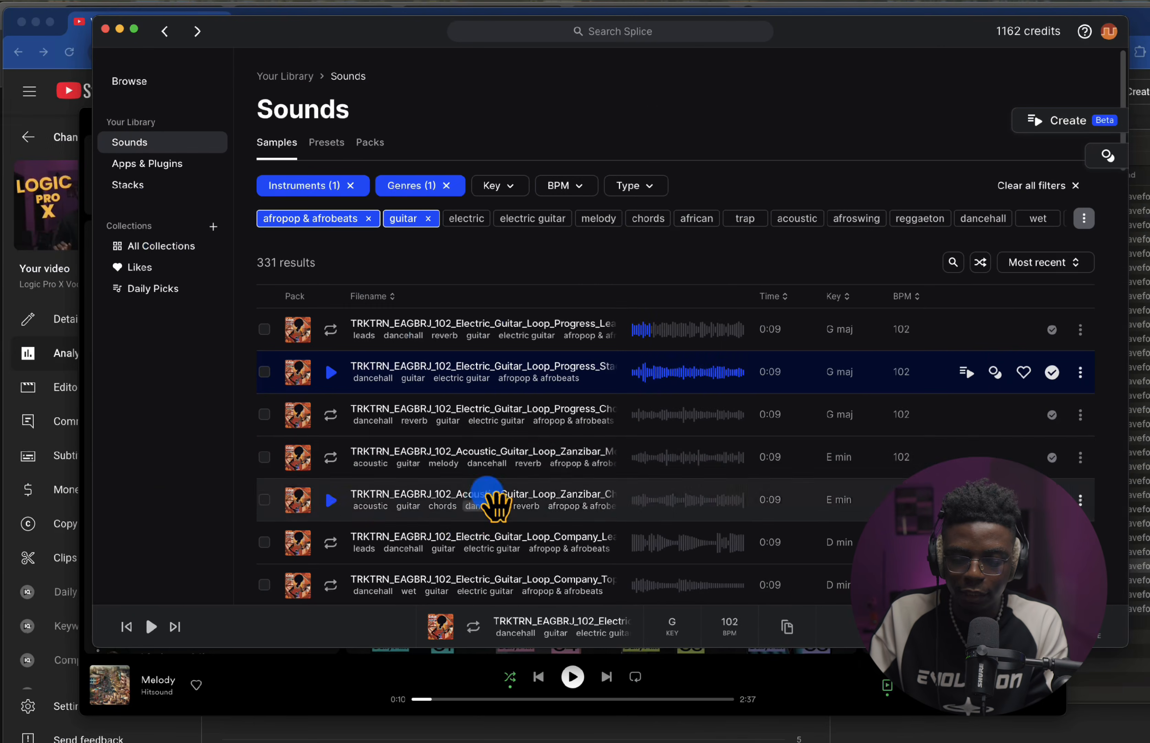
scroll(374, 512, down, 2)
scroll(353, 551, down, 10)
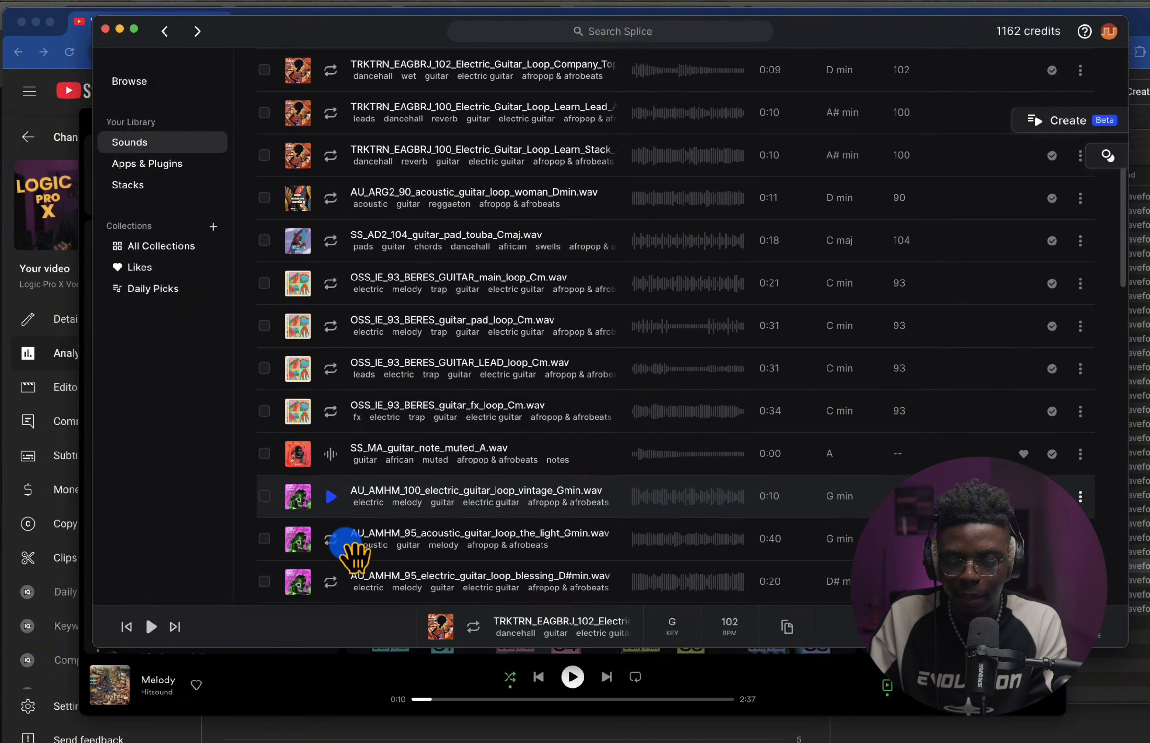
click(334, 285)
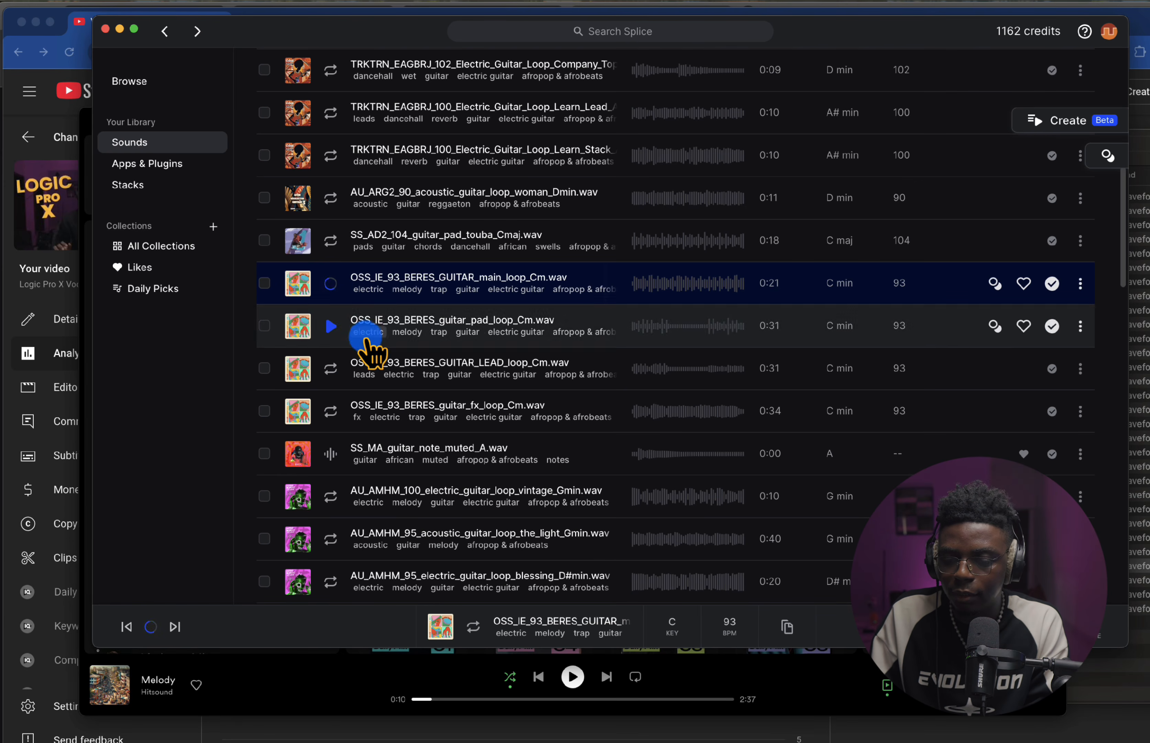
scroll(370, 338, down, 1)
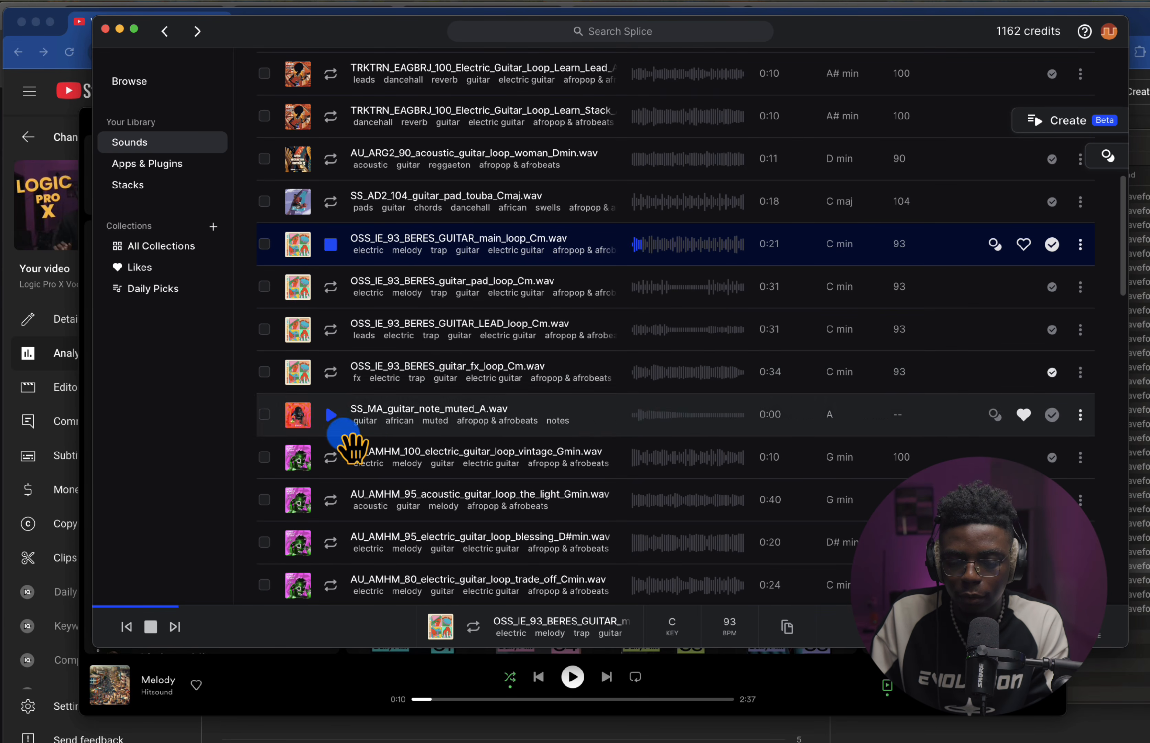
click(355, 469)
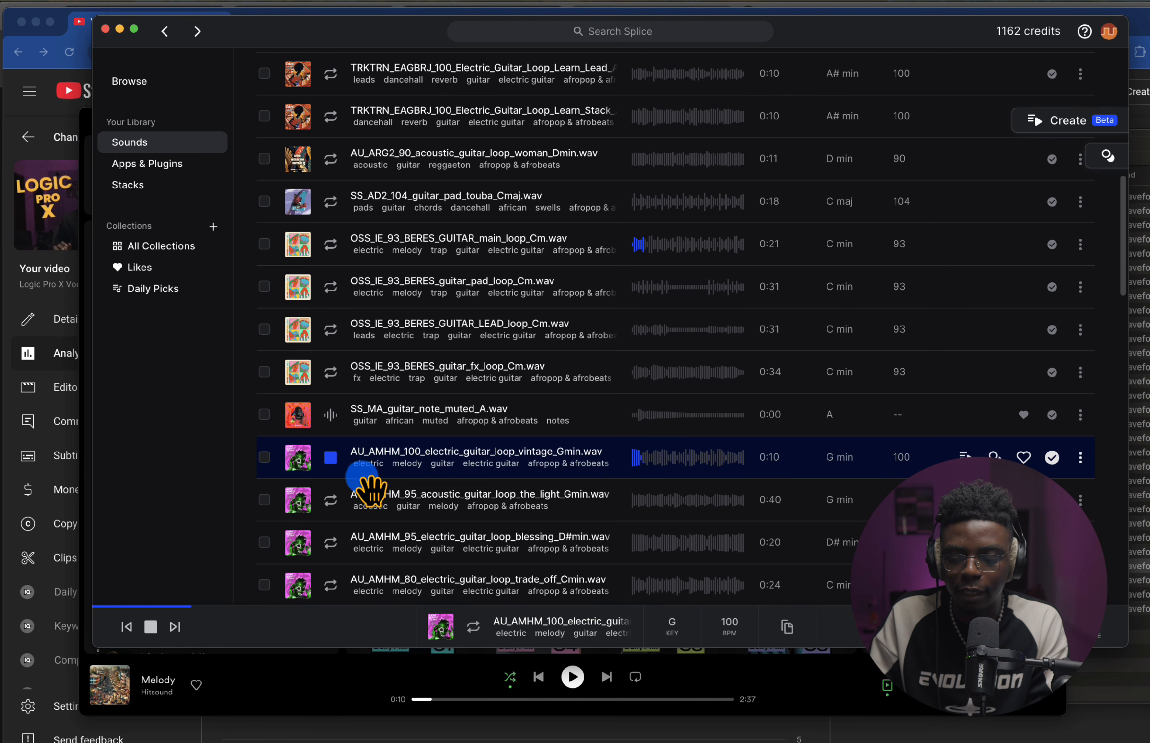
click(342, 502)
scroll(355, 510, down, 1)
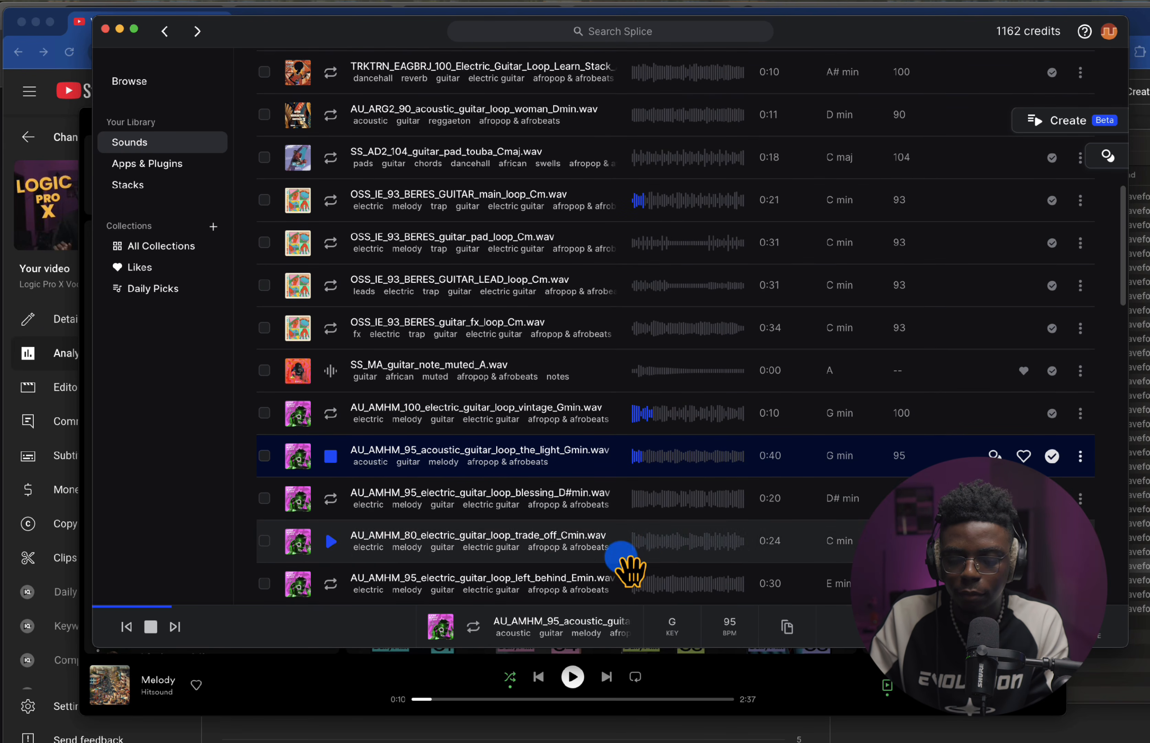
- Return to FL Studio and set the project tempo to 106 BPM
click(789, 624)
key(ctrl+Right)
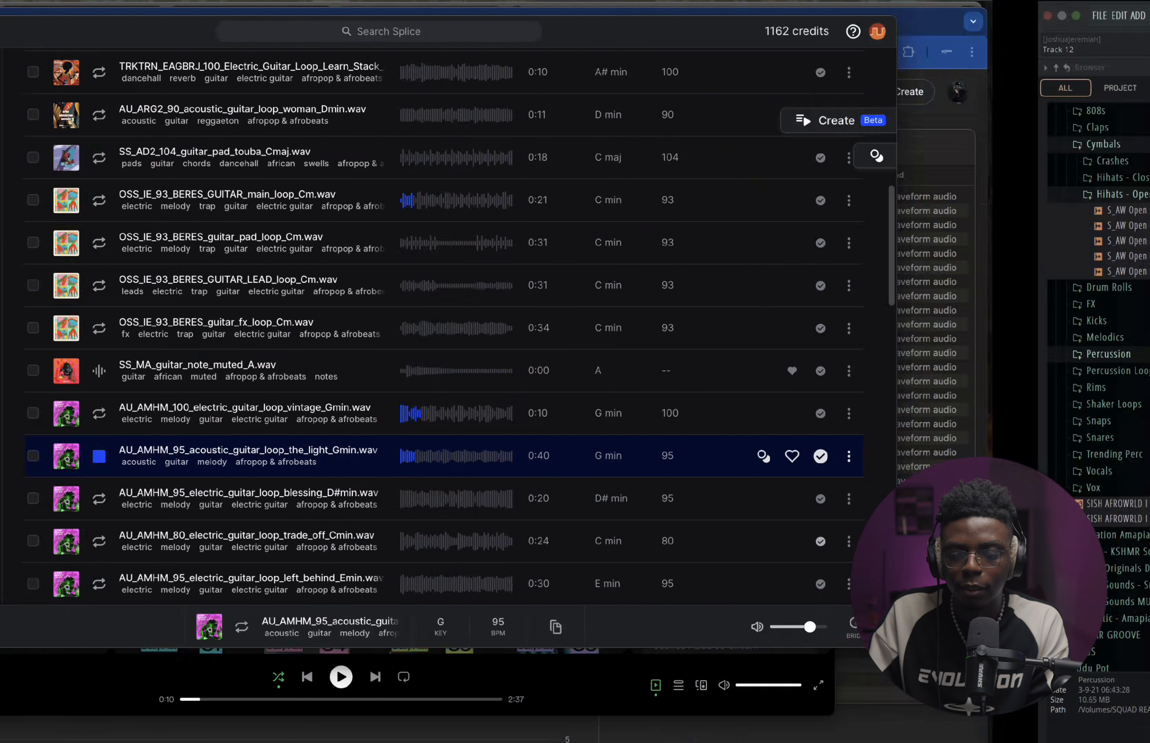
click(403, 15)
click(36, 10)
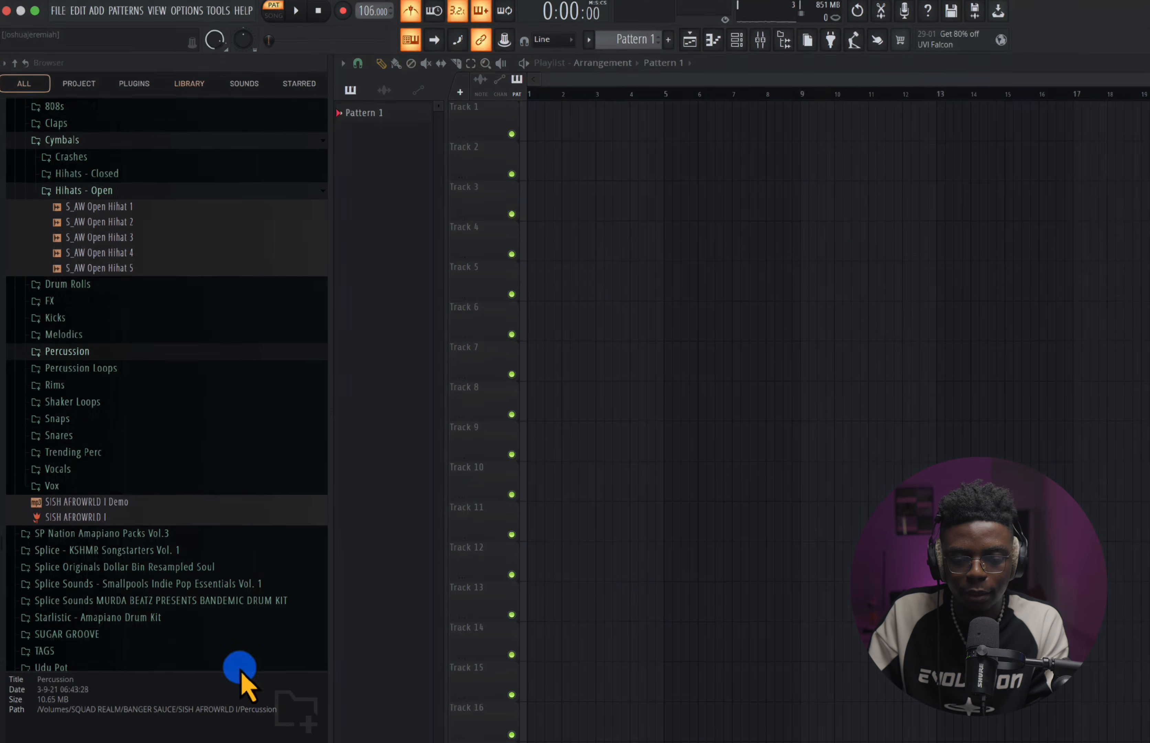
- Place the Splice loop AU_AMHM_95_acoustic_guitar_loop_the_light_Gmin at bar 1 of Track 1 and fit it to the project tempo
mouse_move(210, 740)
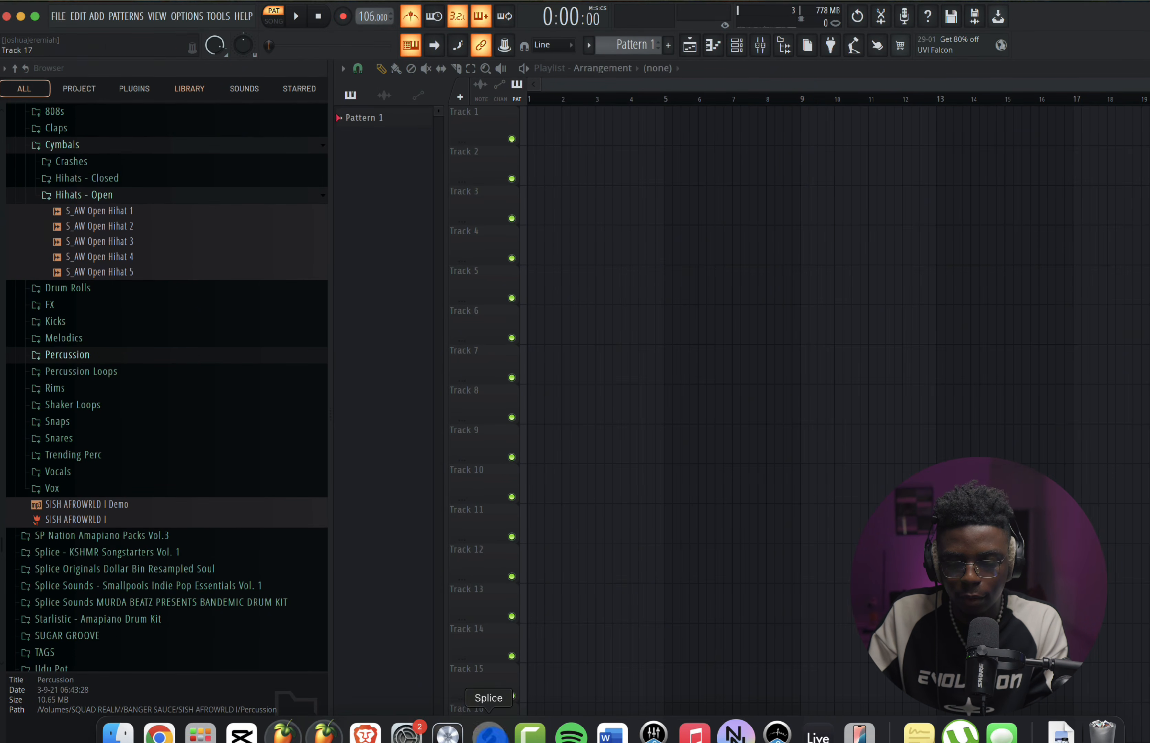
click(489, 732)
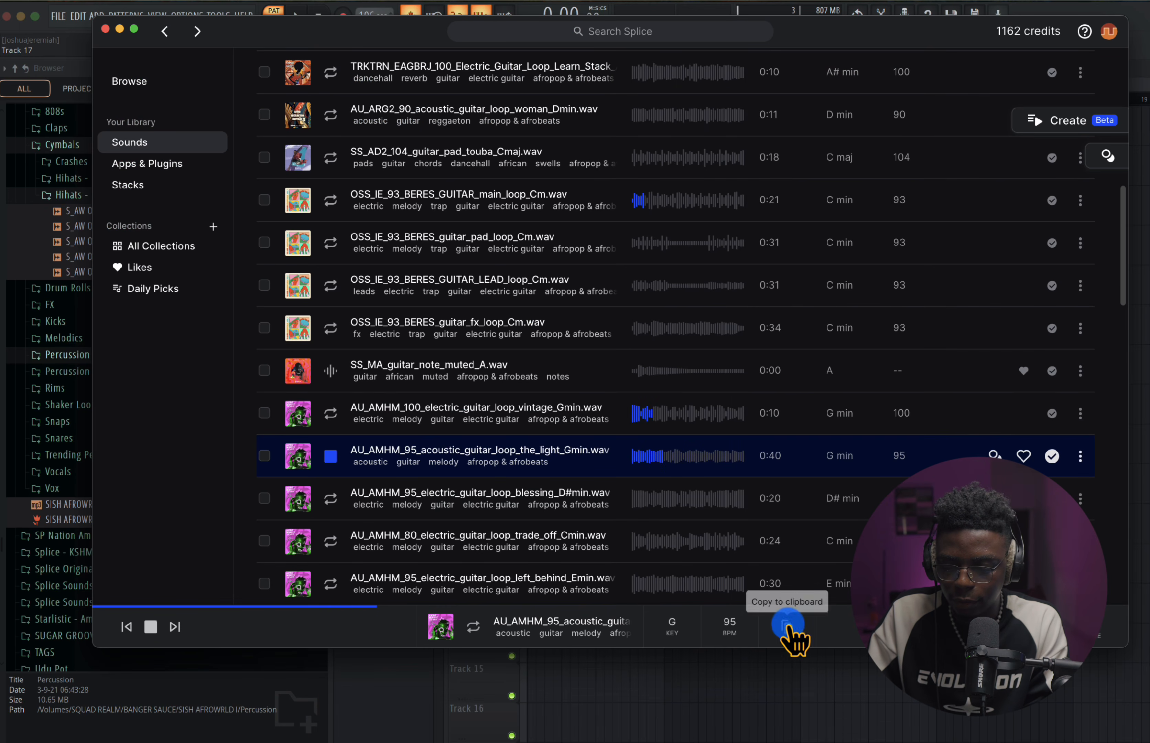
drag(787, 625, 534, 99)
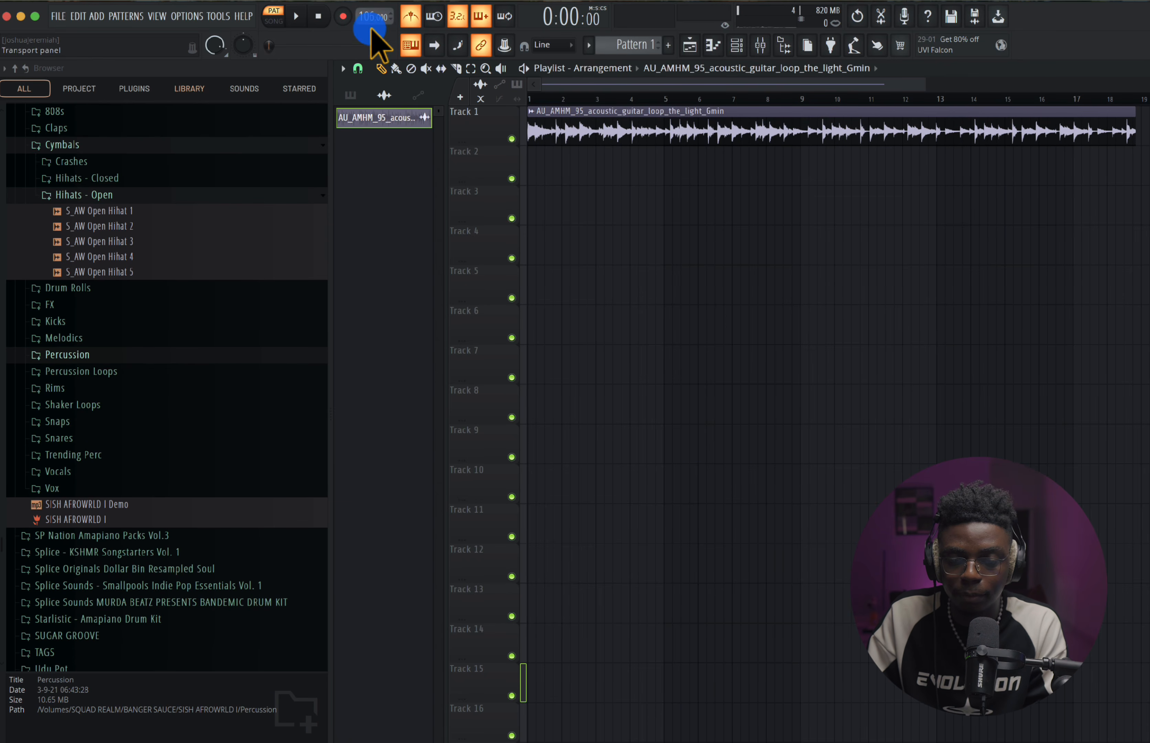
click(531, 110)
click(667, 237)
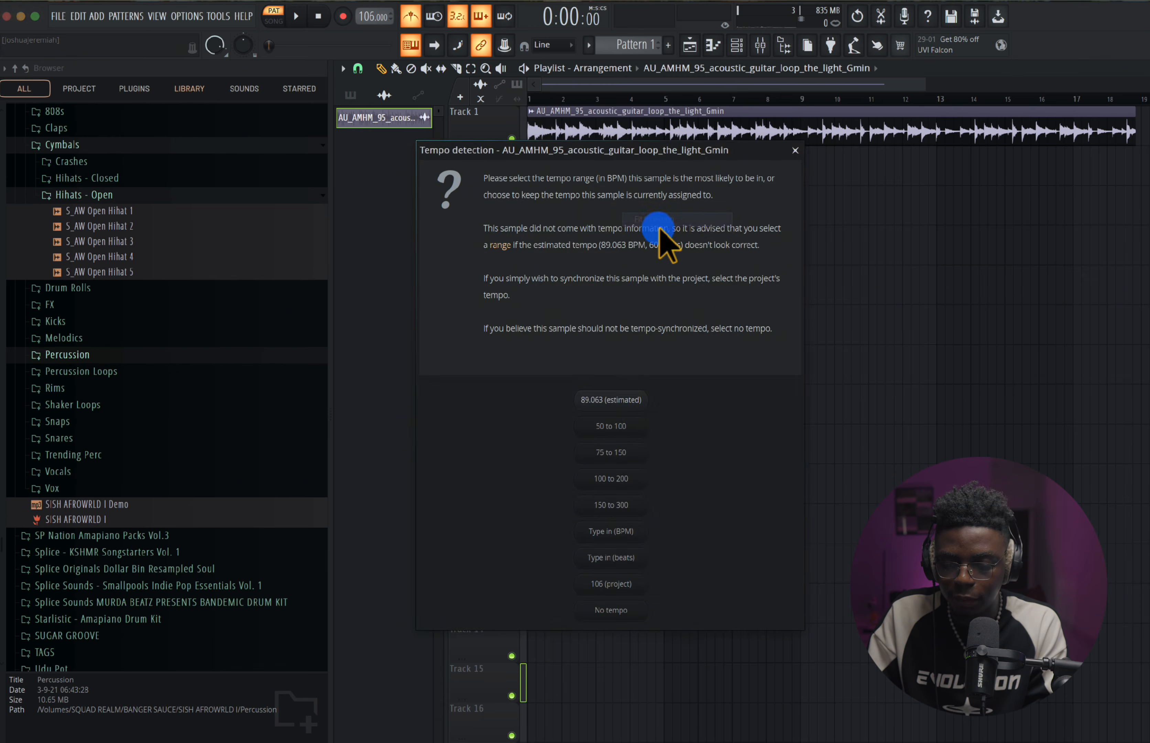
click(623, 442)
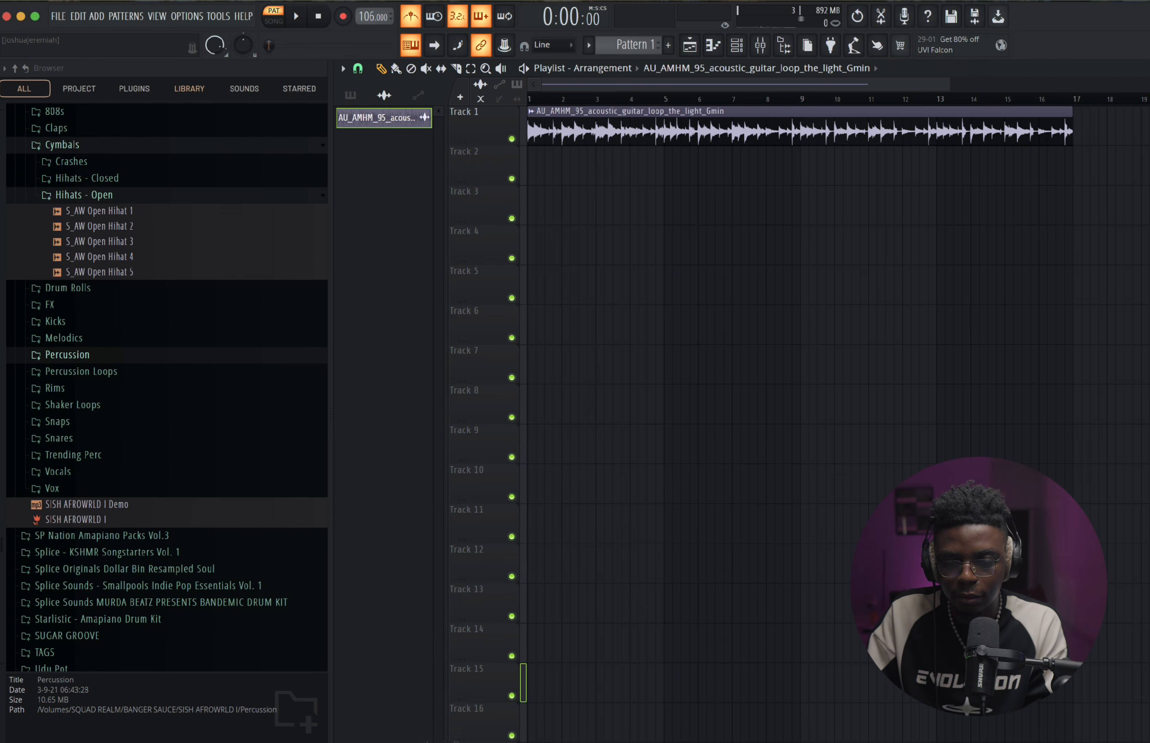
- Stop the loop preview in Splice, return to FL Studio, and play the arrangement in song mode
mouse_move(323, 734)
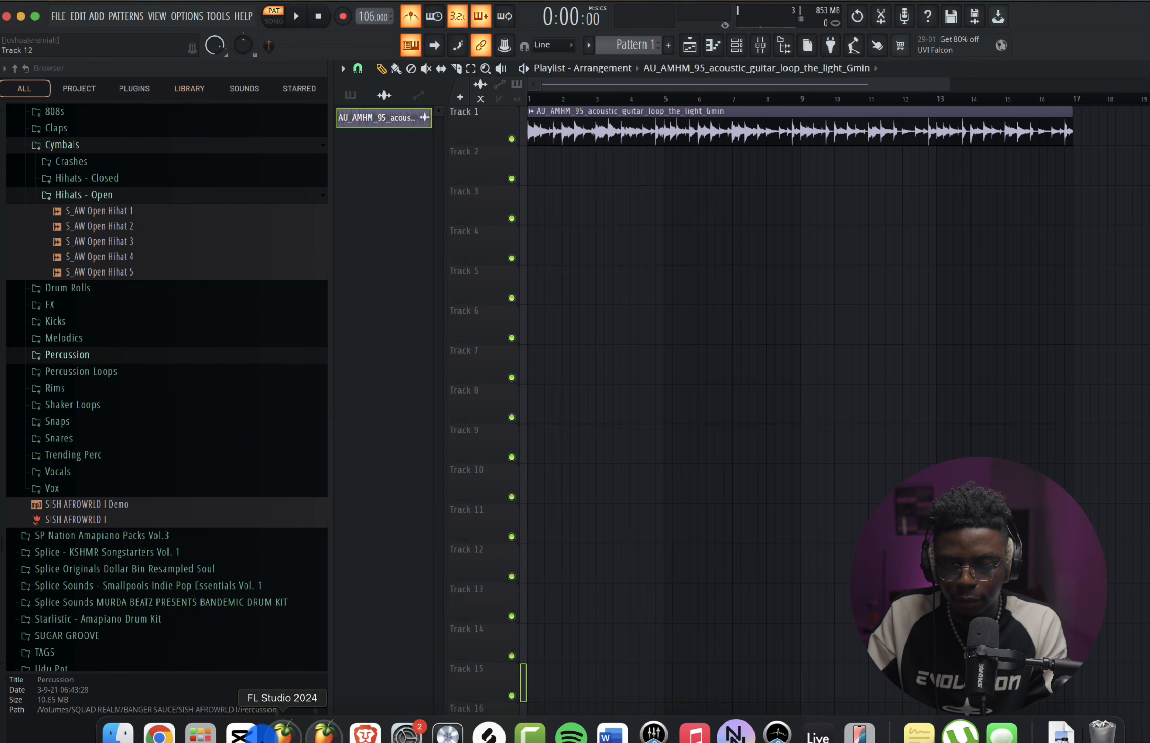
click(489, 733)
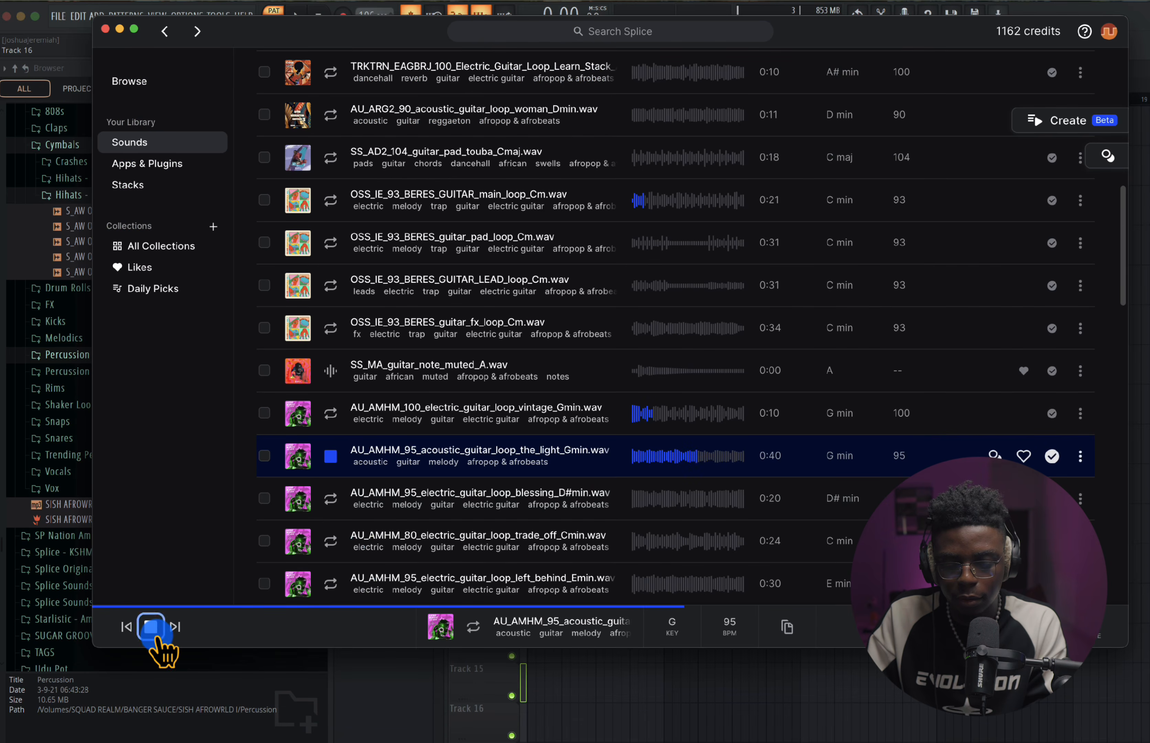
click(461, 696)
key(space)
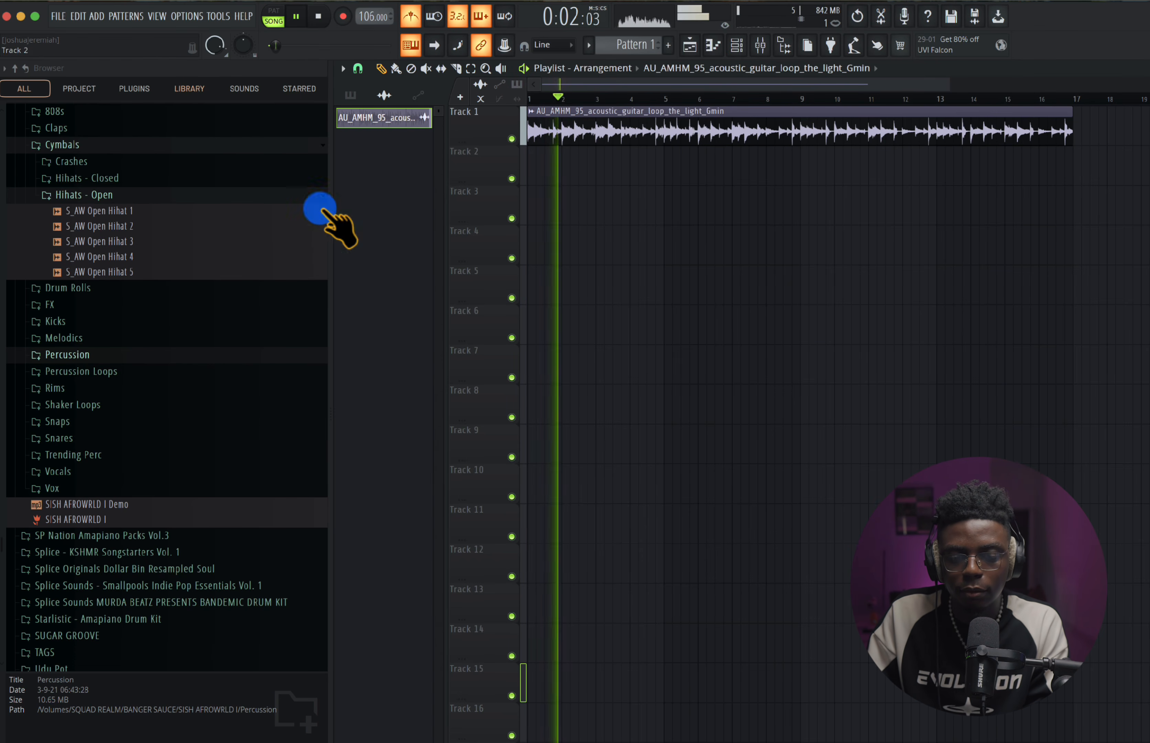
- Open the guitar clip's settings, shift its pitch by -100 cents, and play the arrangement to check it
drag(193, 224, 561, 177)
double_click(570, 120)
key(space)
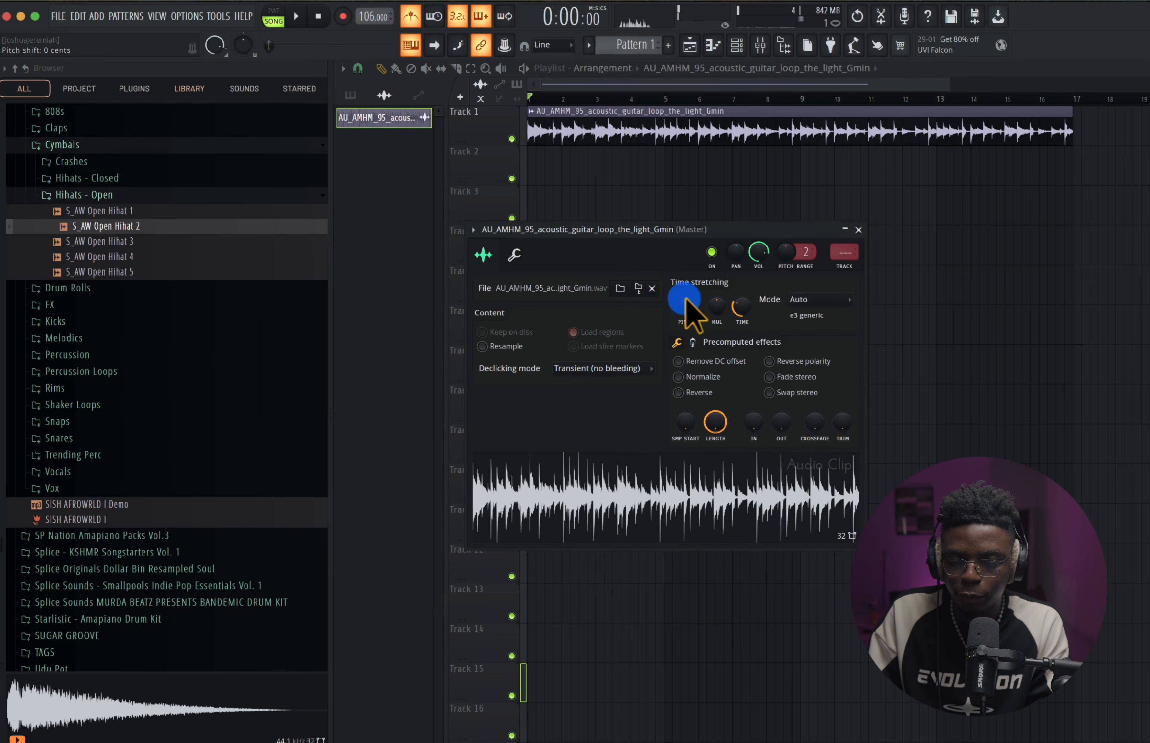
drag(685, 299, 686, 296)
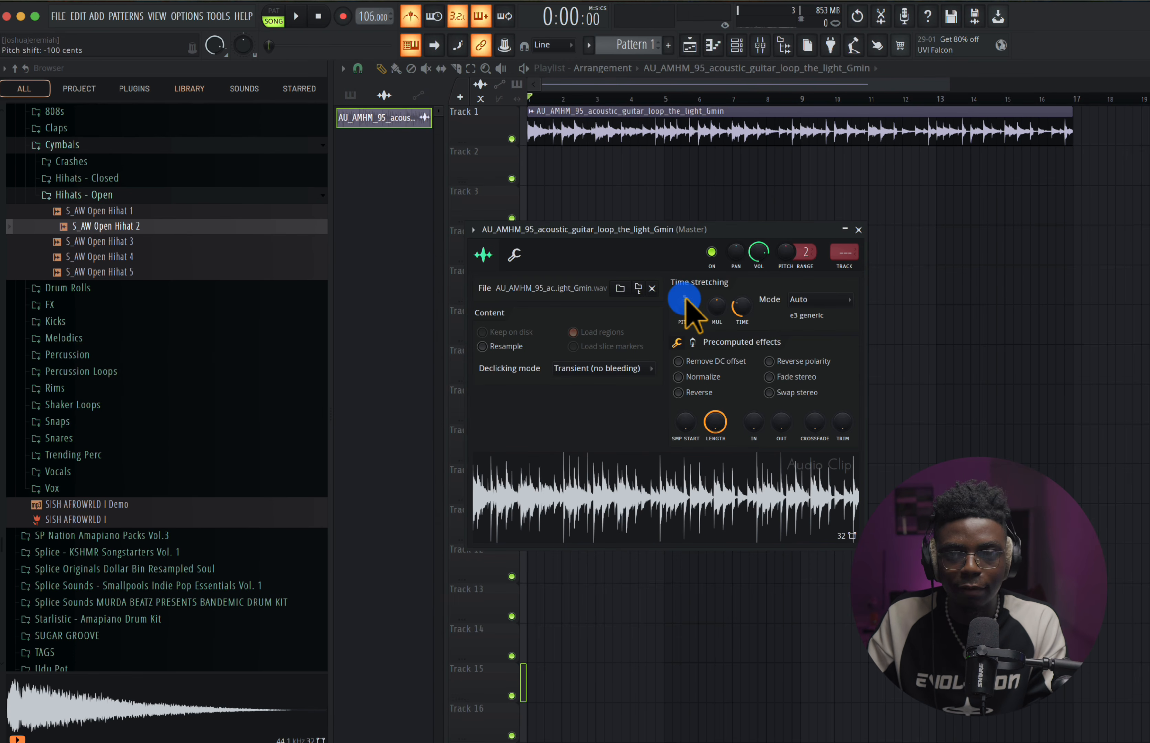
key(space)
drag(680, 230, 679, 208)
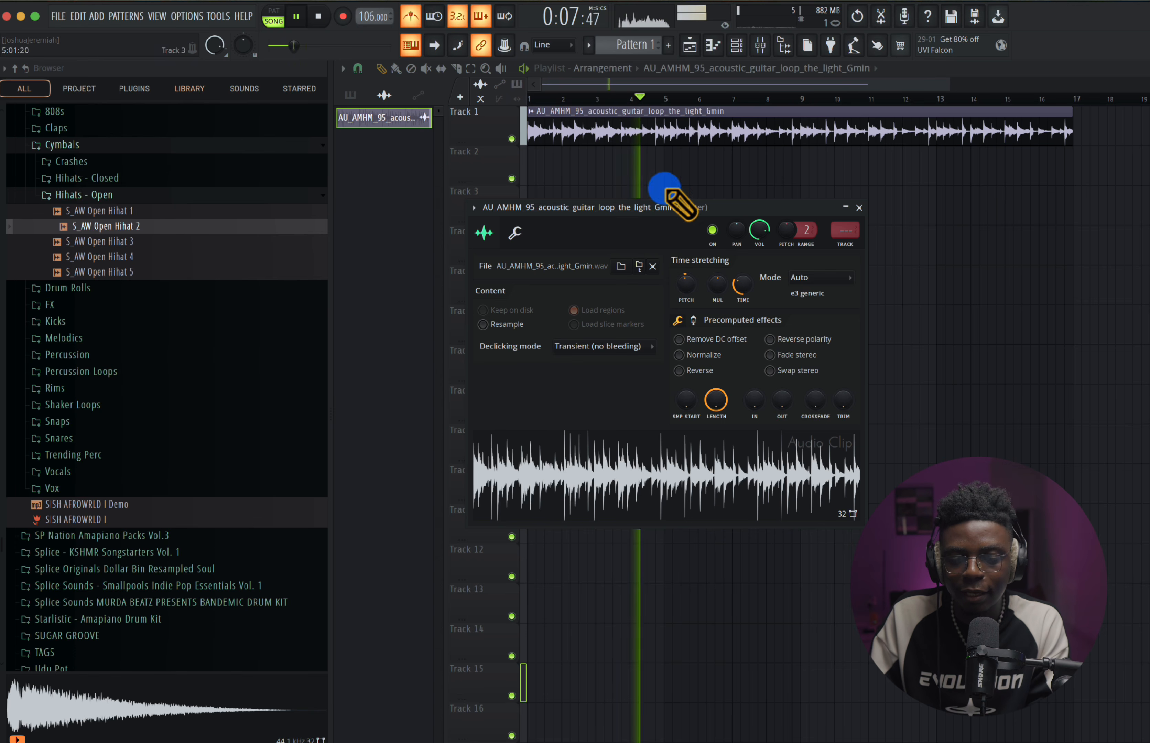
key(space)
- Load S_AW Closed Hihat 2 from the Hihats - Closed folder as a new channel in the channel rack
click(167, 194)
click(150, 178)
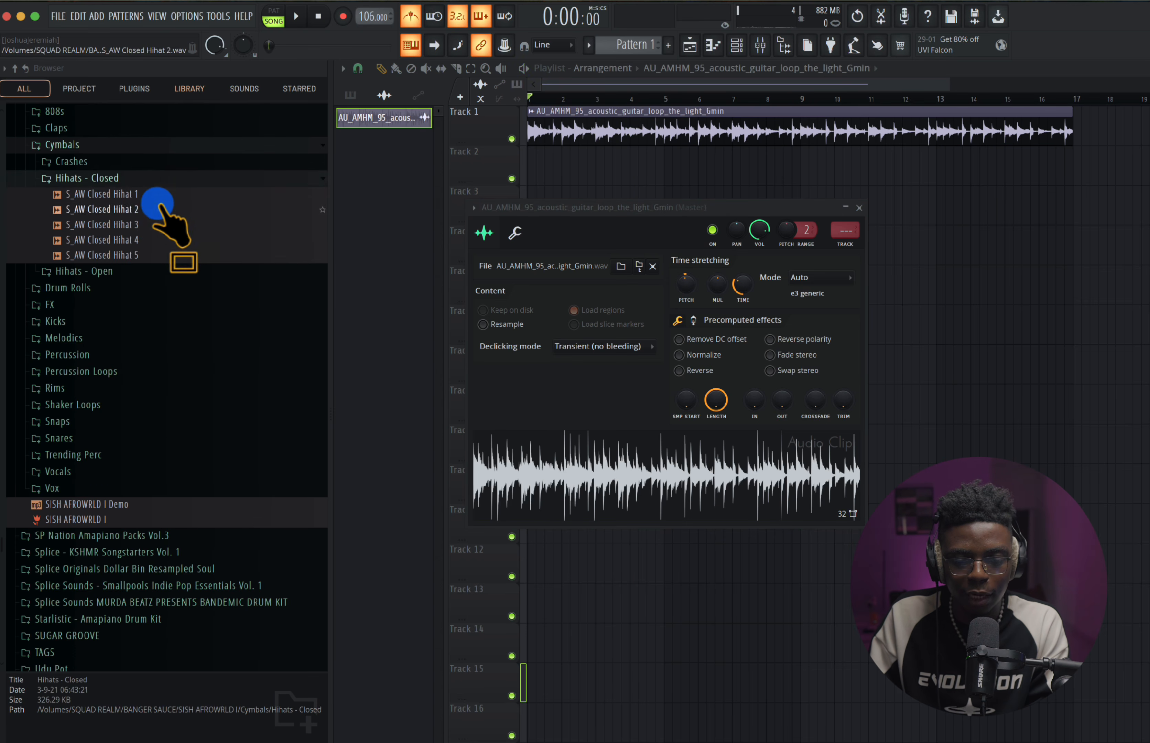
click(146, 209)
drag(145, 209, 526, 86)
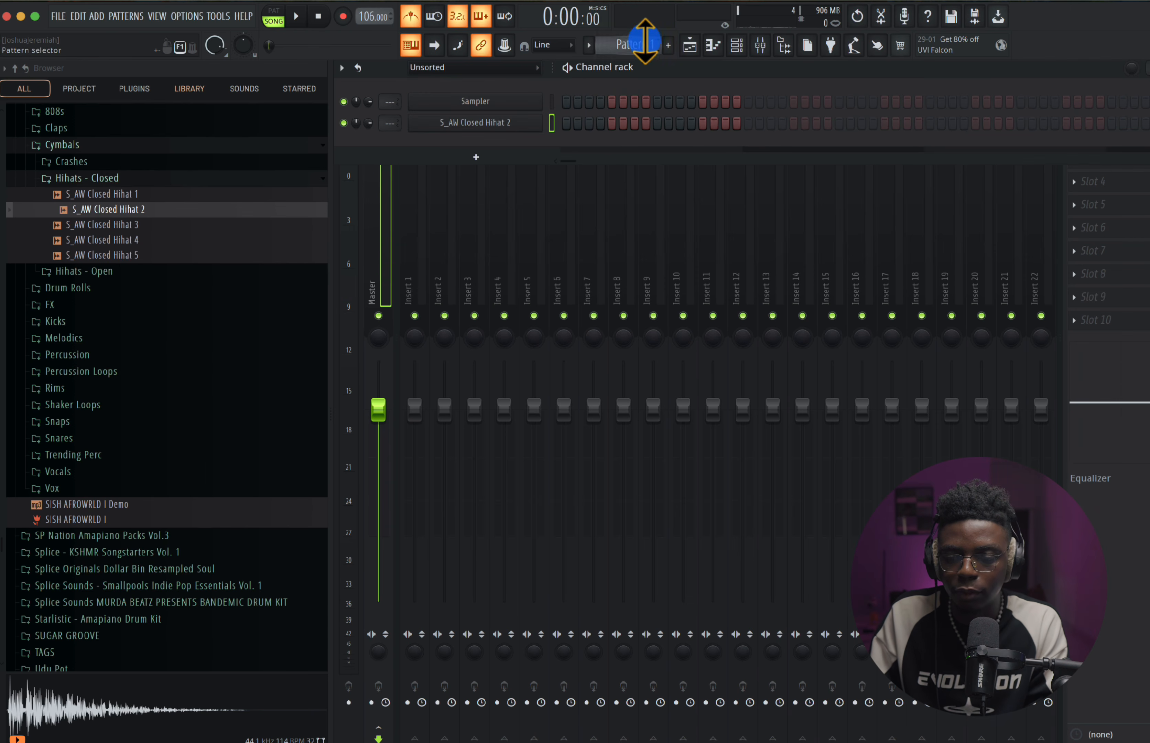
- Place Pattern 1 clips on Track 2 at bars 1 and 5, and select bars 1 to 8 as the playback range
click(690, 45)
click(531, 161)
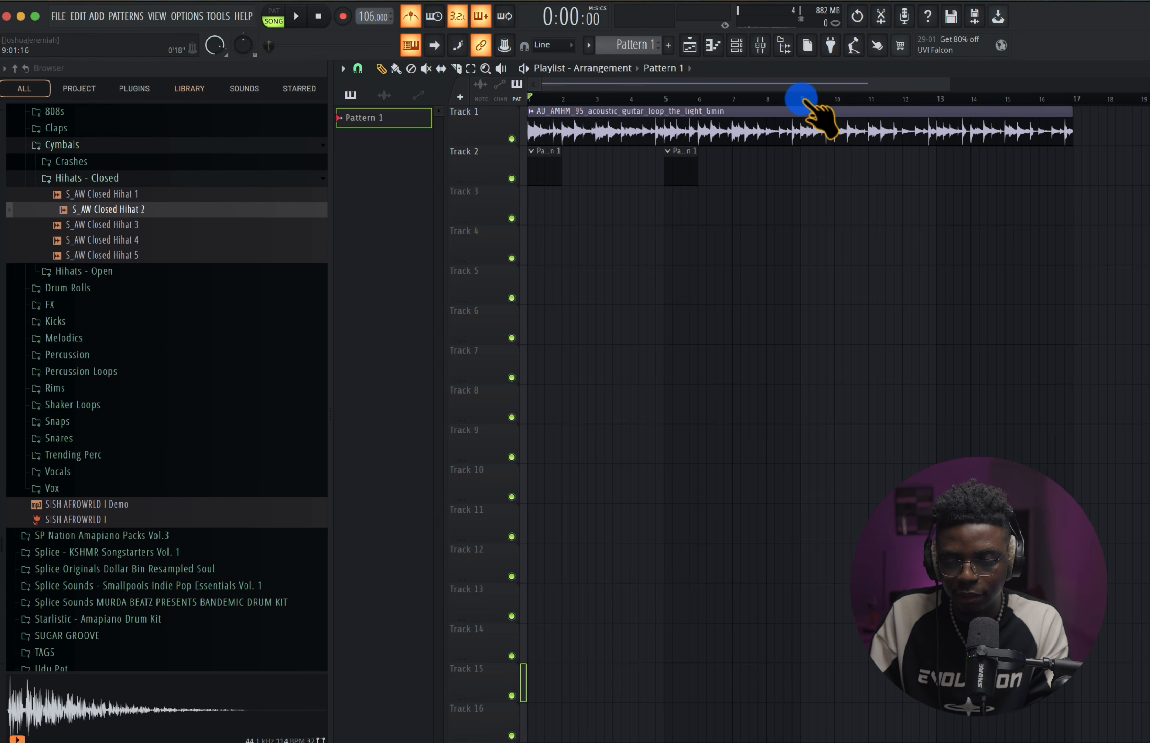
drag(802, 101, 401, 120)
- Open the piano roll for S_AW Closed Hihat 2, add a one-step C5 note on step 1 of bar 1, and play
click(734, 49)
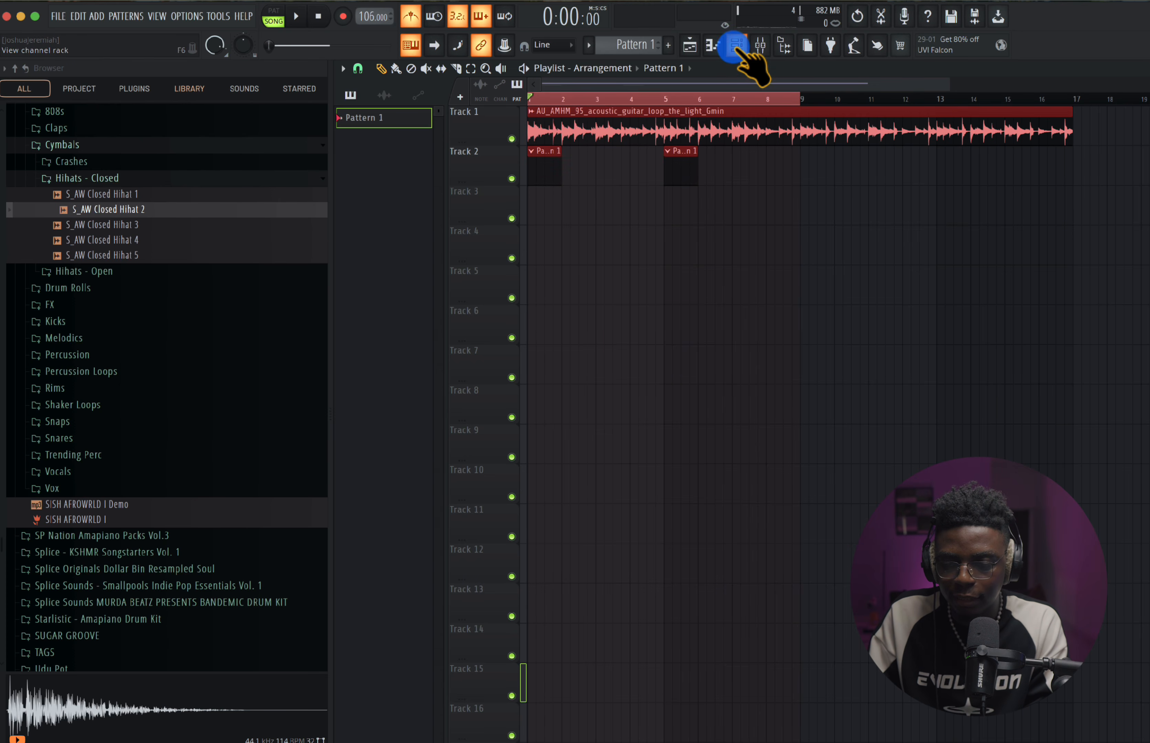
click(501, 156)
right_click(500, 128)
click(536, 120)
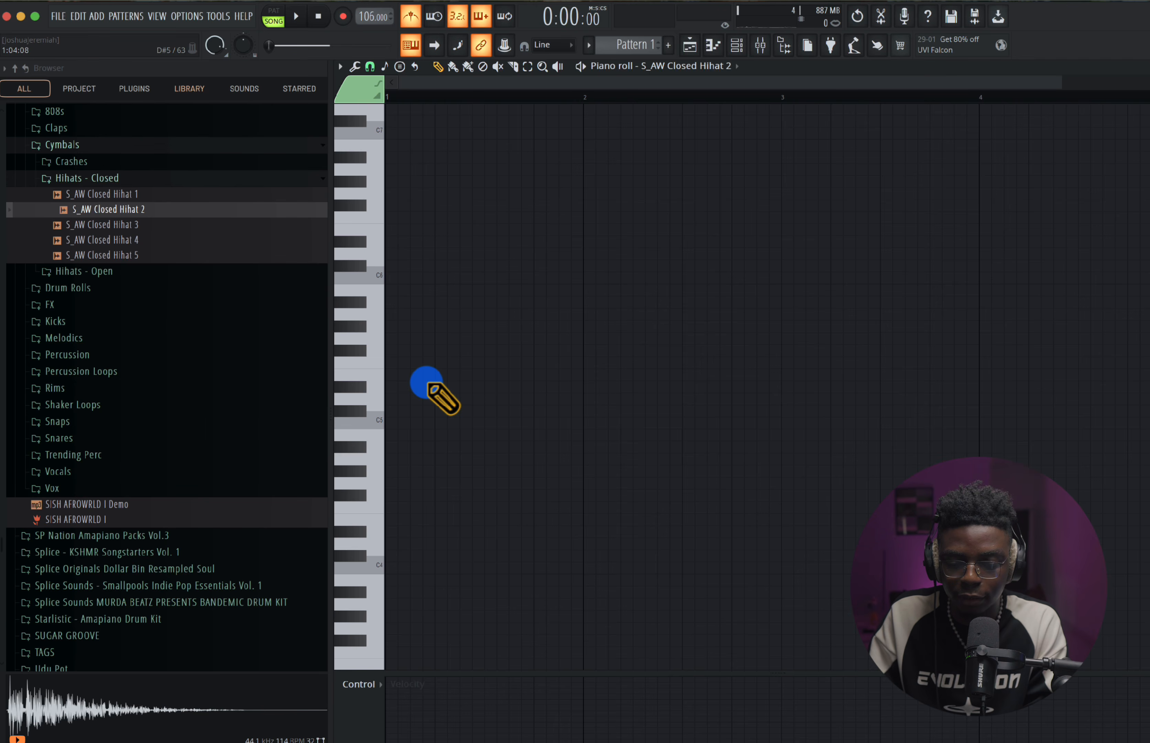
scroll(435, 391, down, 3)
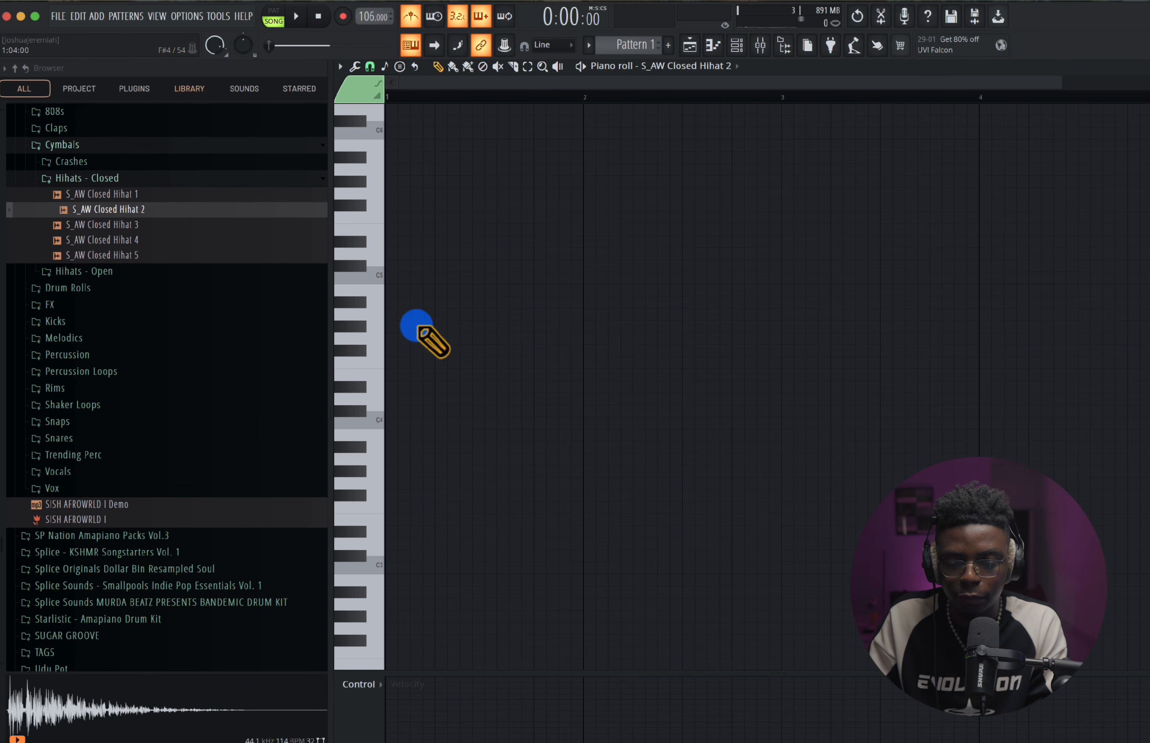
click(403, 278)
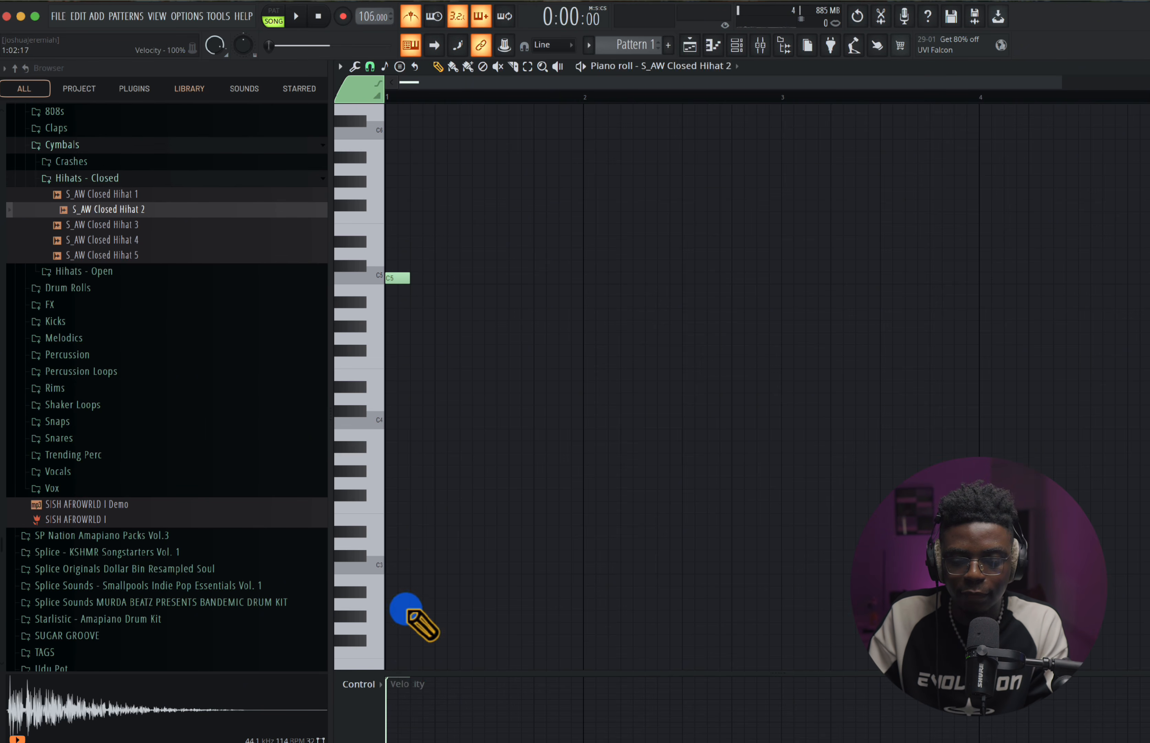
key(space)
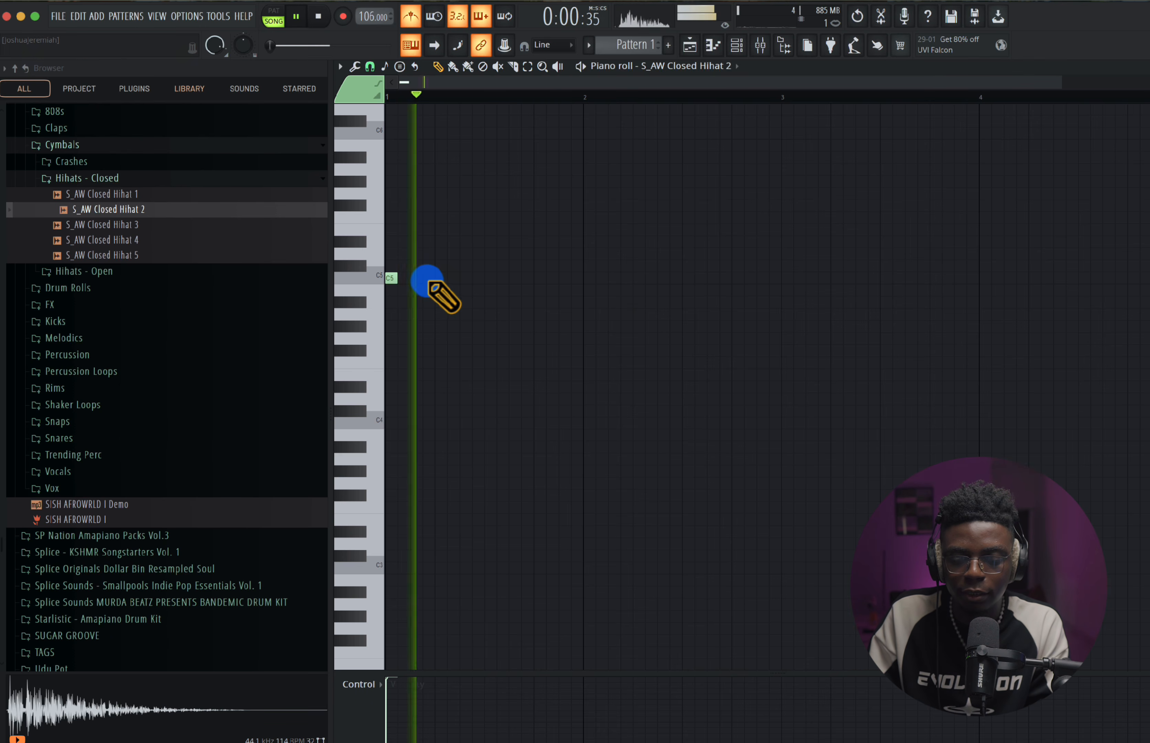
- Add one-step C5 hi-hat notes on steps 4, 7, 11 and 13 of bar 1, and stop playback
click(428, 278)
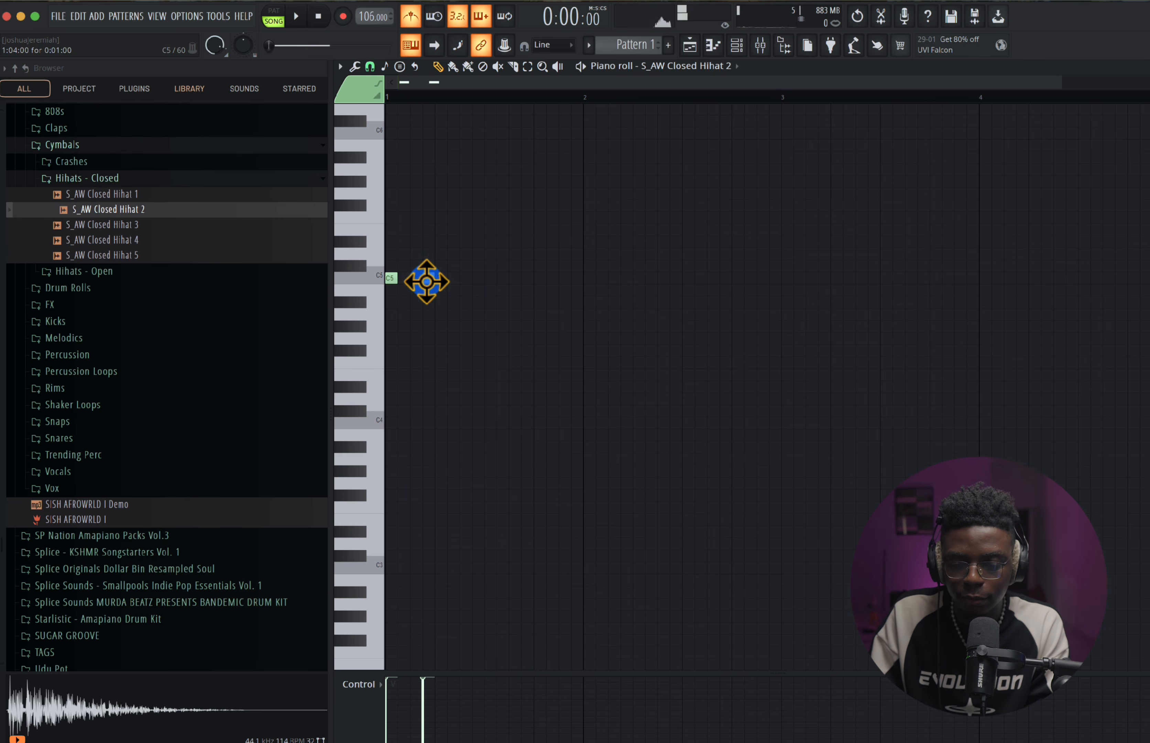
click(464, 279)
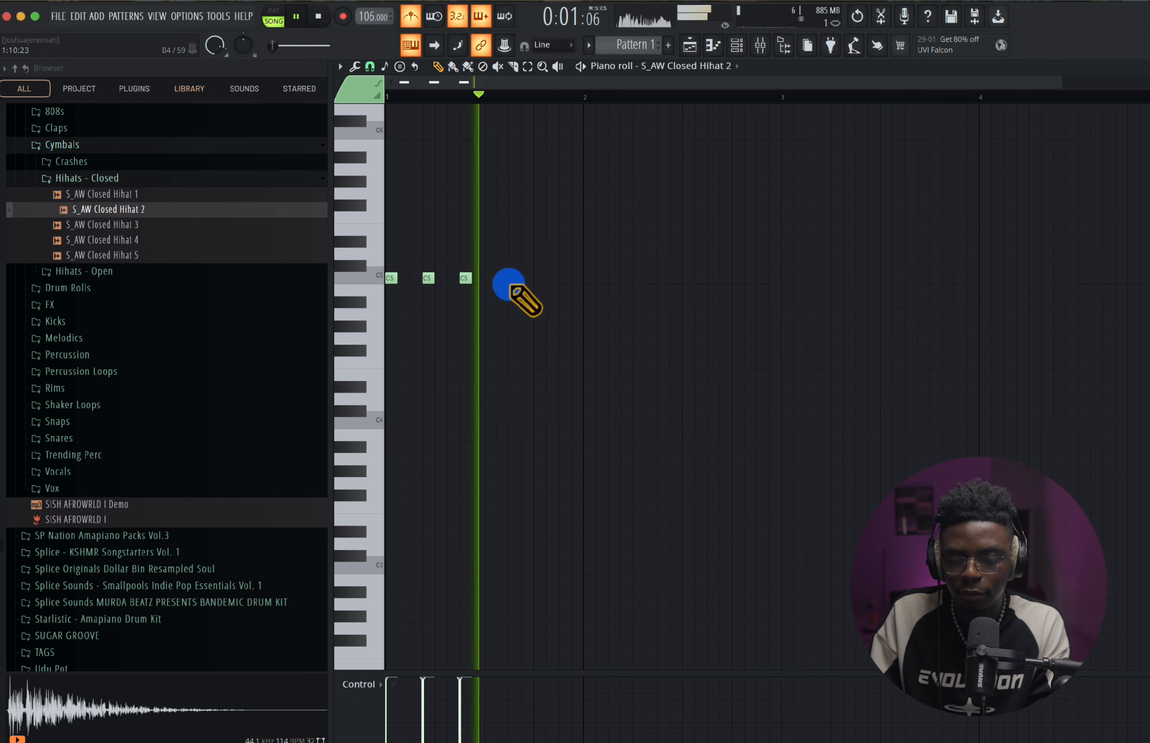
click(512, 279)
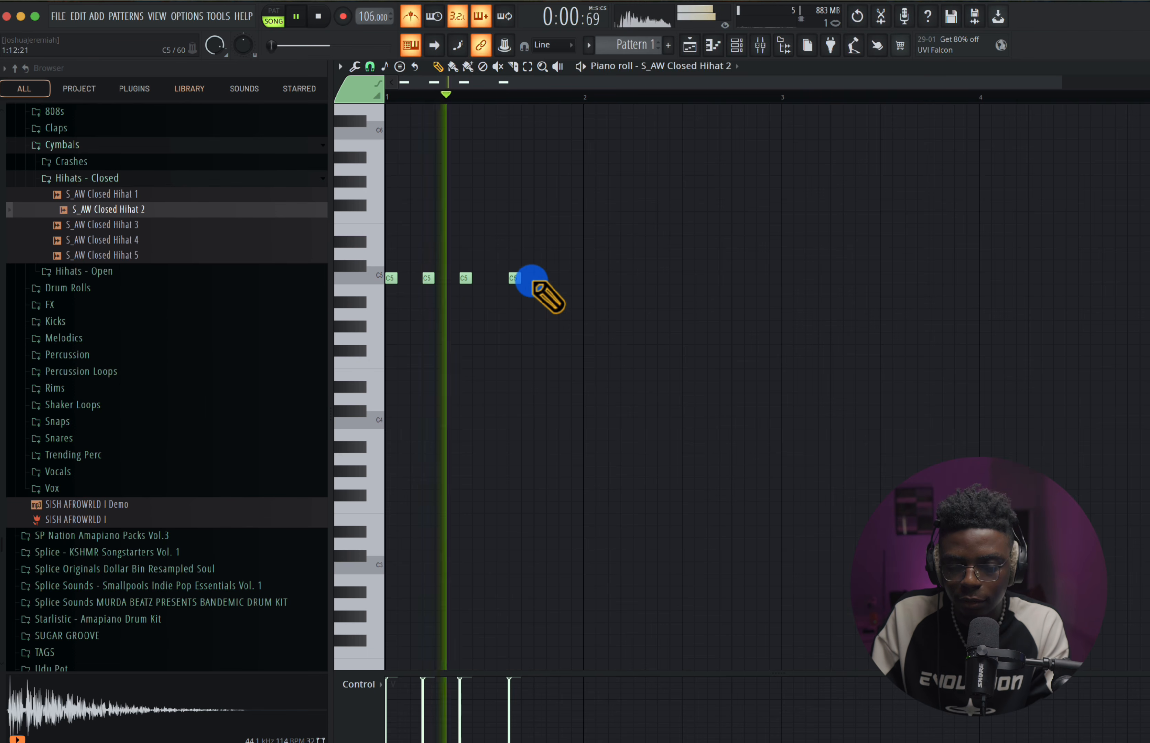
click(536, 279)
key(space)
- Move the last C5 hi-hat note to step 14 of bar 1, and play the pattern to check it
key(space)
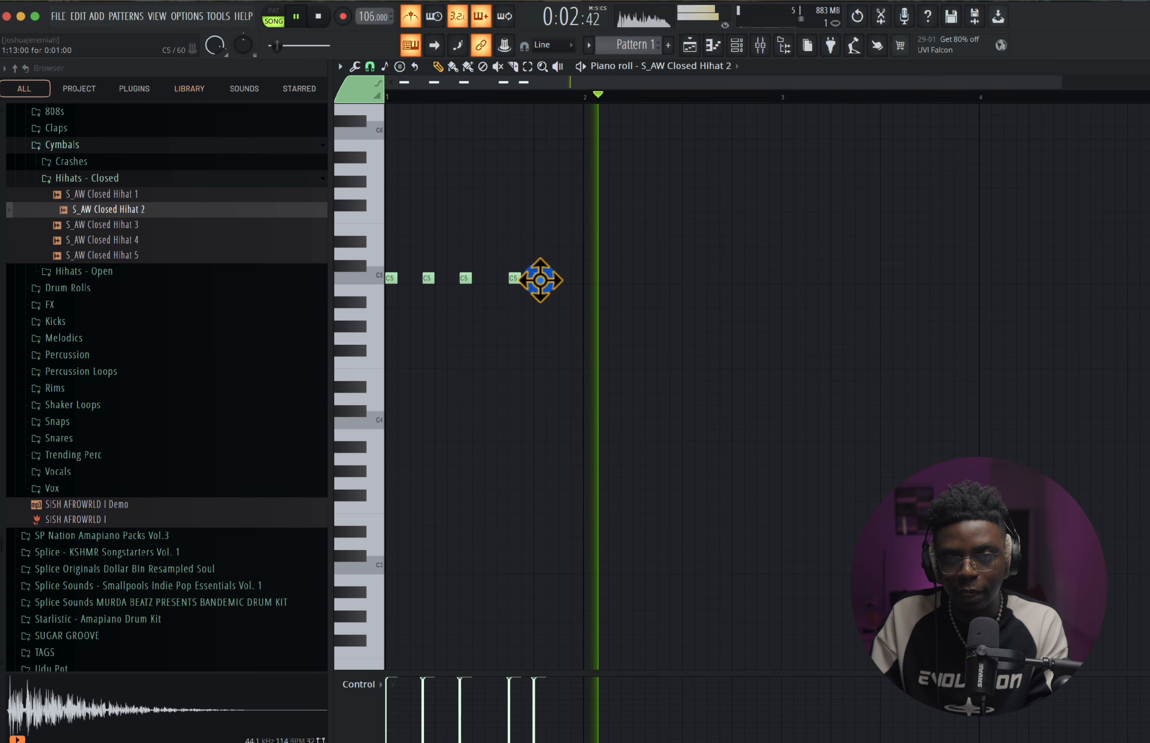
key(space)
key(space)
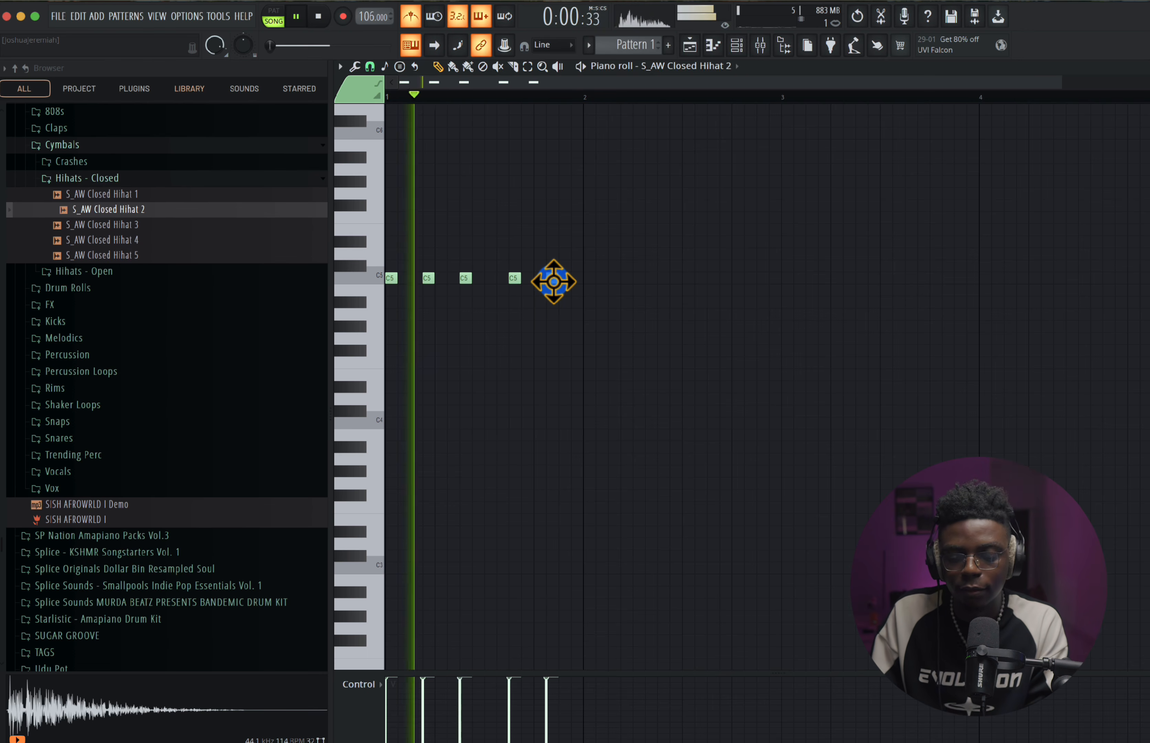
key(space)
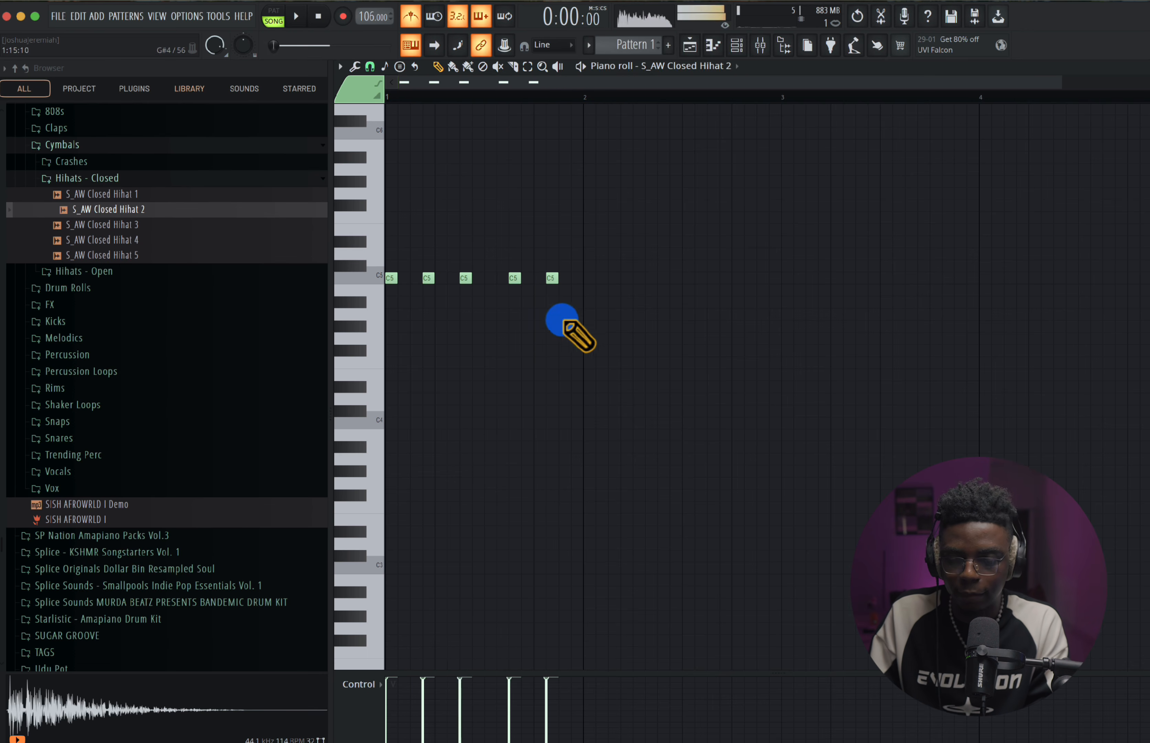
- Select all five hi-hat notes in bar 1 and duplicate them into bar 2
drag(589, 291, 320, 274)
scroll(485, 358, right, 3)
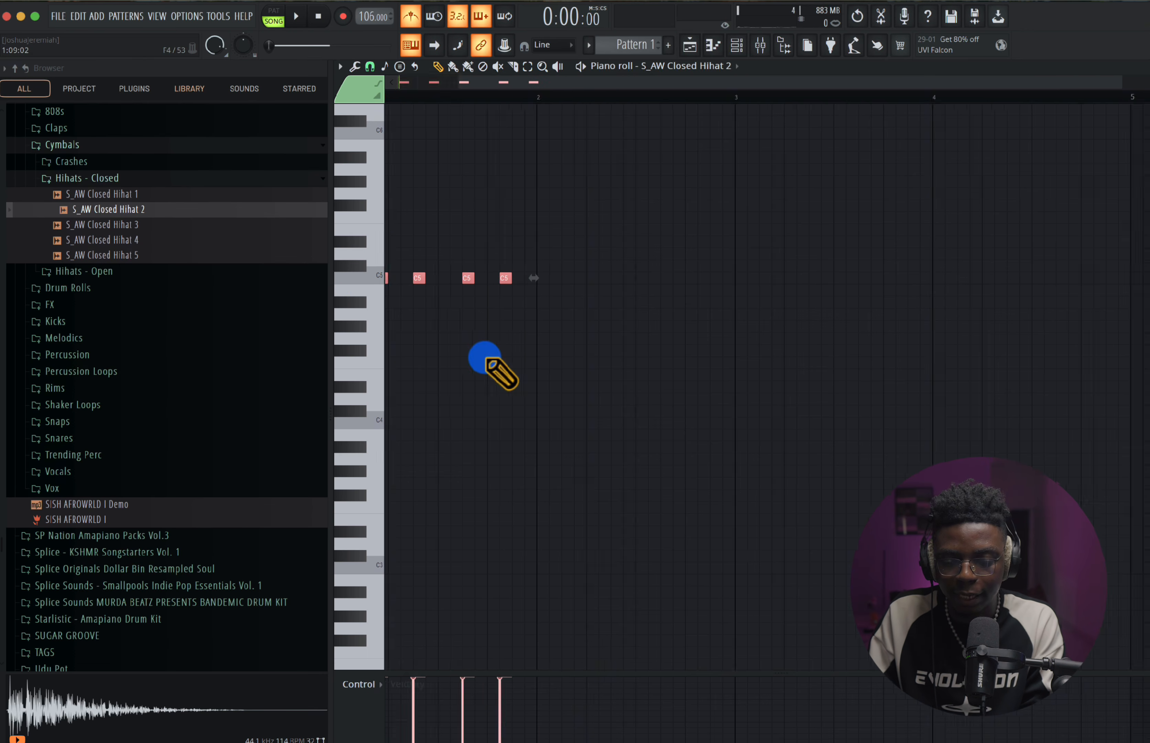
key(ctrl+b)
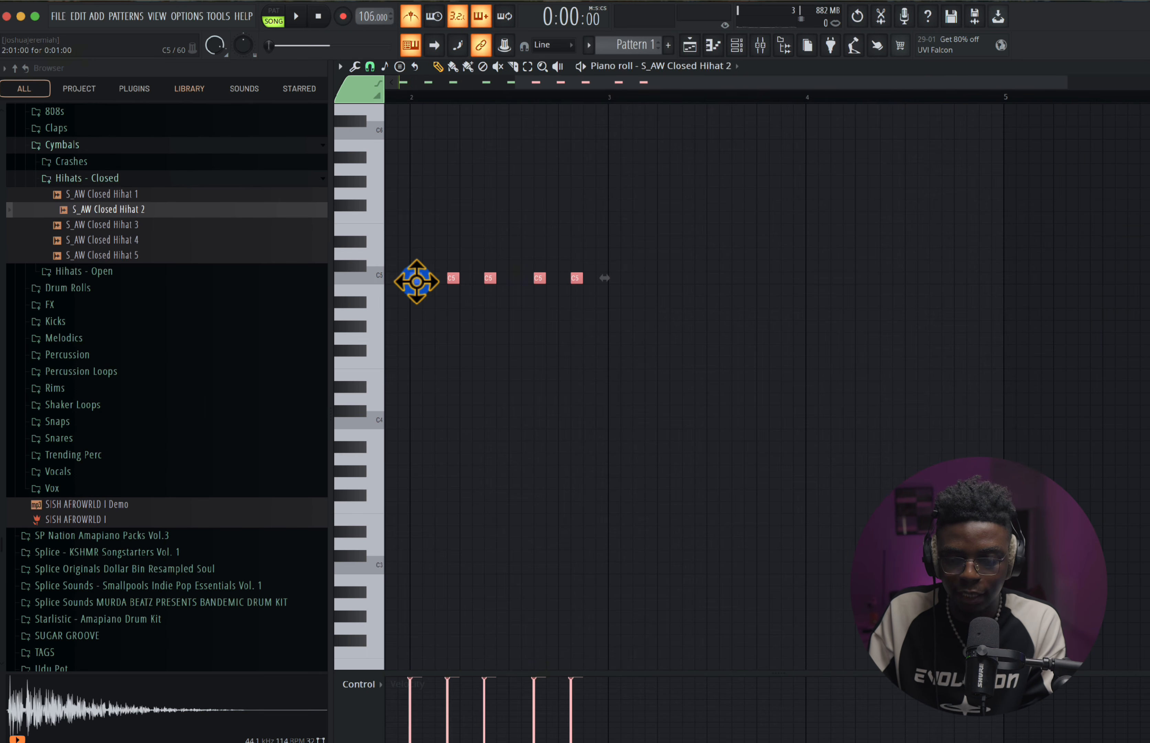
- Extend the duplicated C5 hi-hat notes through bars 3 and 4, and play the arrangement in the playlist
drag(417, 282, 652, 277)
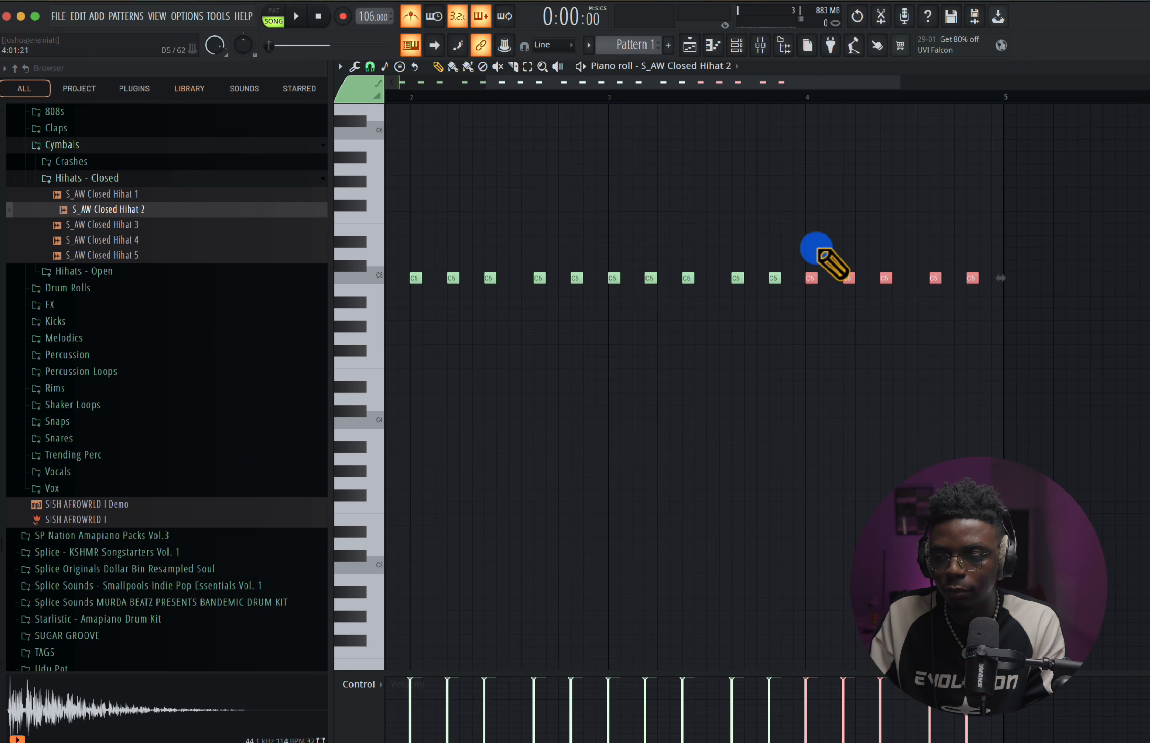
click(690, 45)
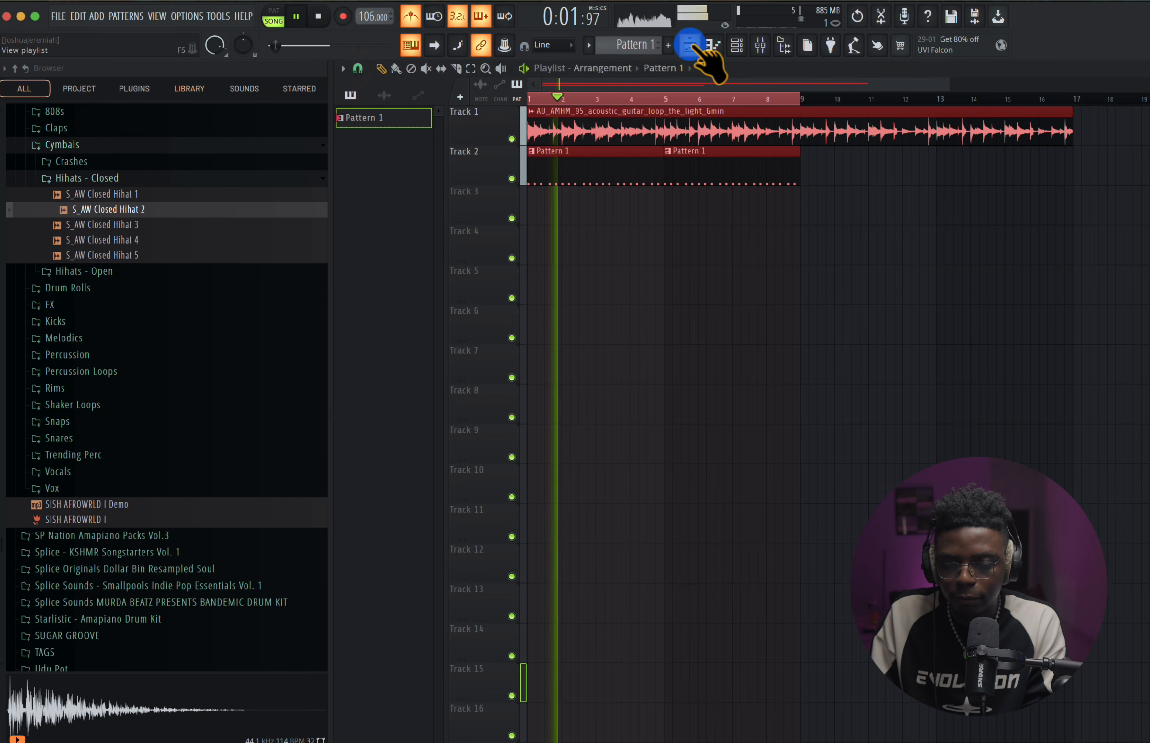
key(space)
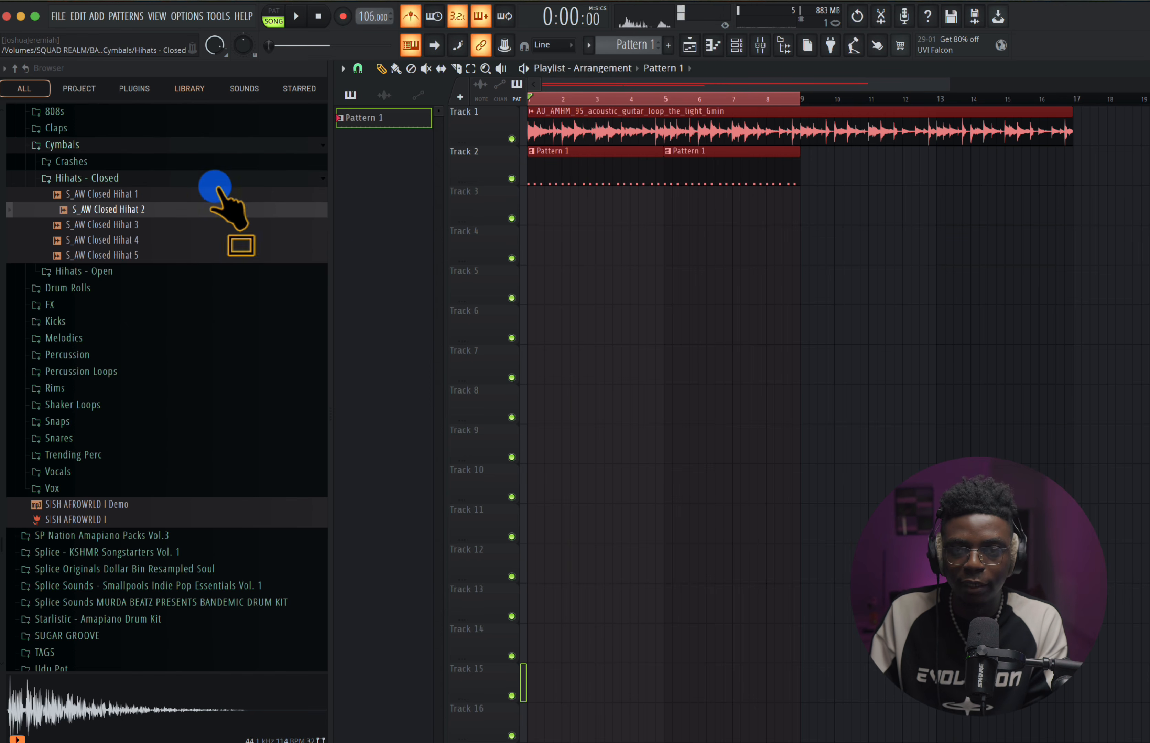
- Audition the rim samples and add S_AW Rim 1 as a new channel in the channel rack
click(738, 43)
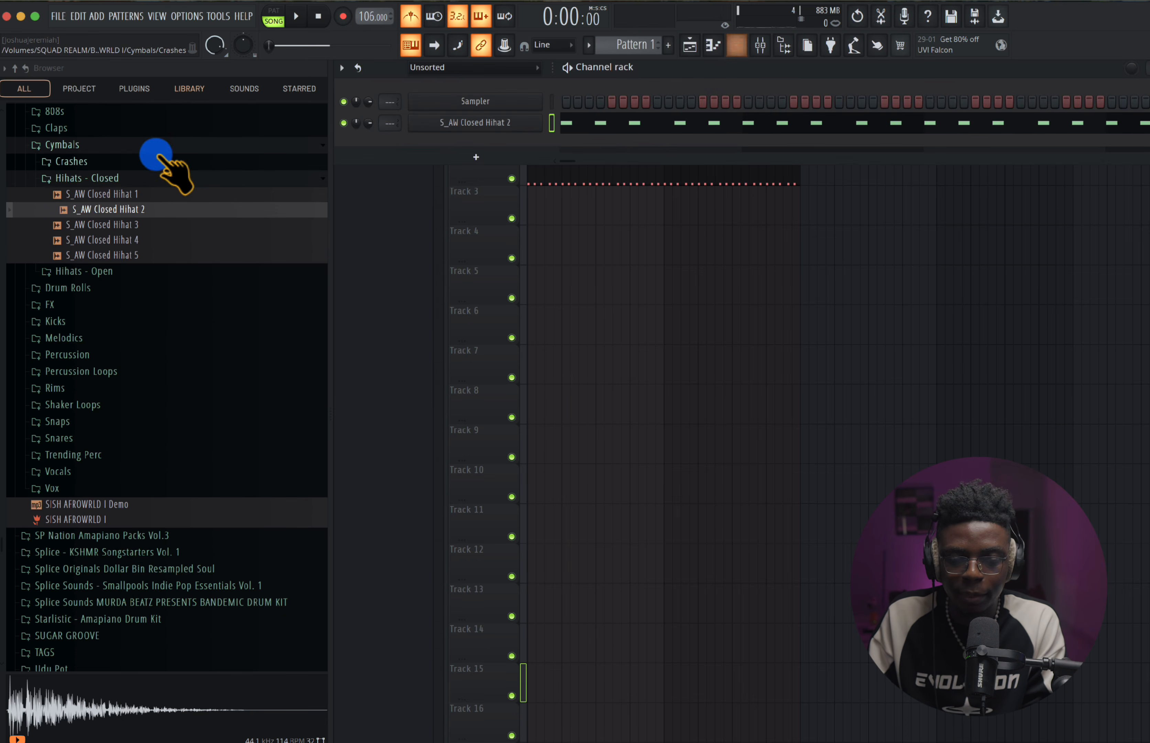
click(104, 178)
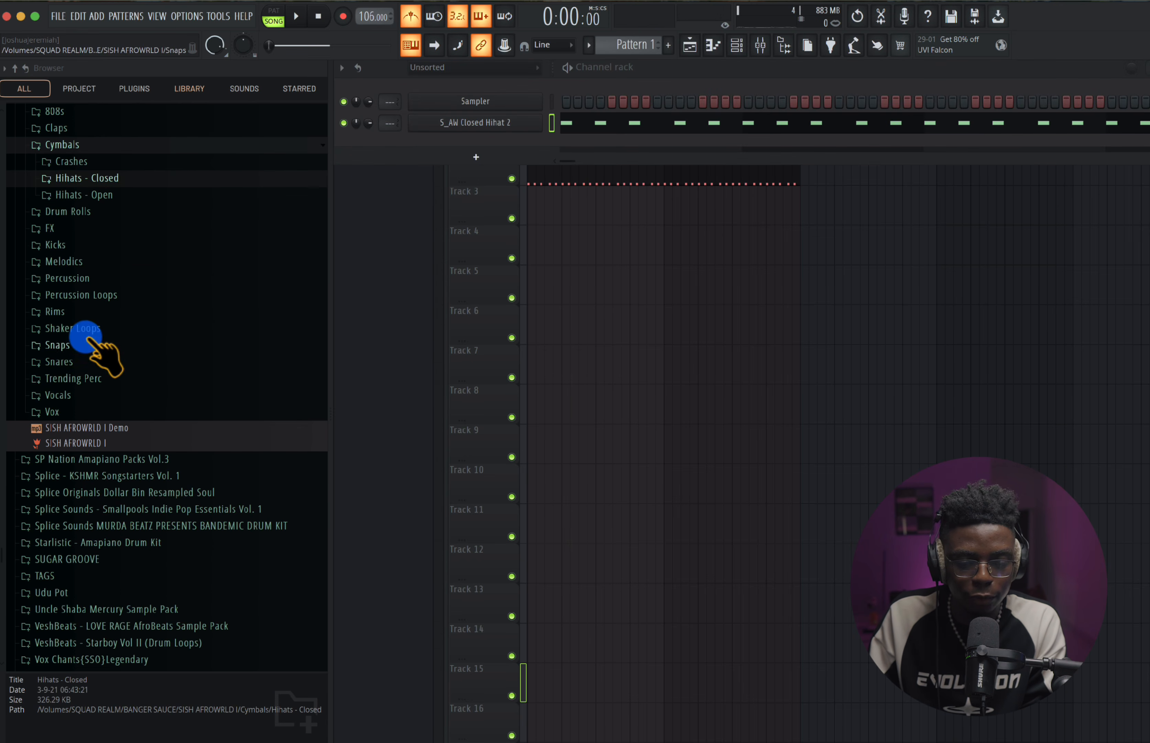
click(56, 312)
click(92, 388)
click(91, 359)
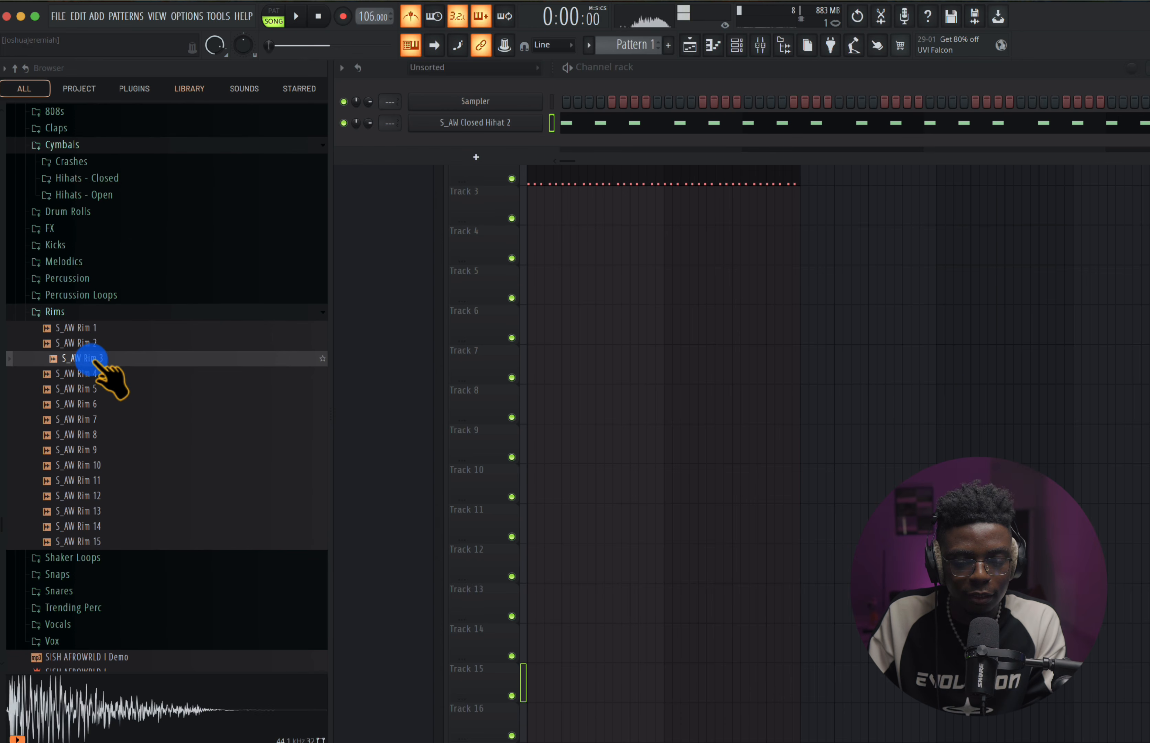
click(91, 344)
click(86, 329)
drag(86, 329, 497, 138)
- Copy the S_AW Closed Hihat 2 notes, paste them into S_AW Rim 1, and play the arrangement to check the layer
right_click(532, 144)
click(672, 135)
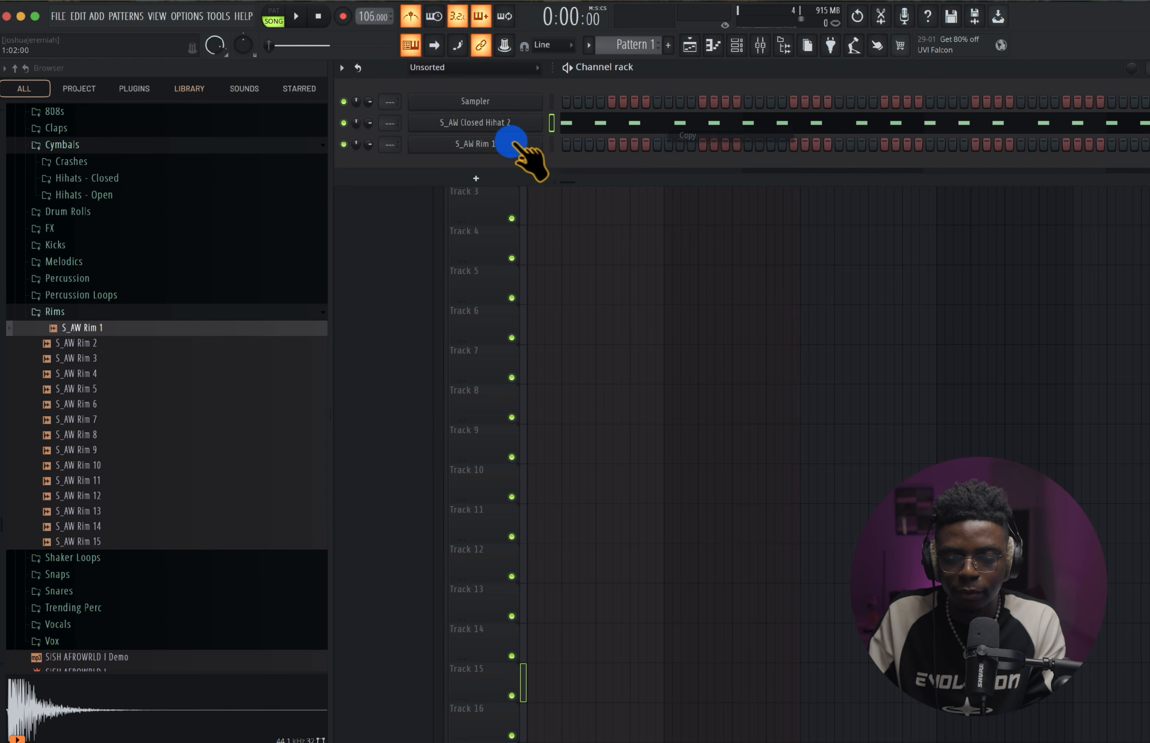
right_click(492, 144)
click(710, 170)
key(space)
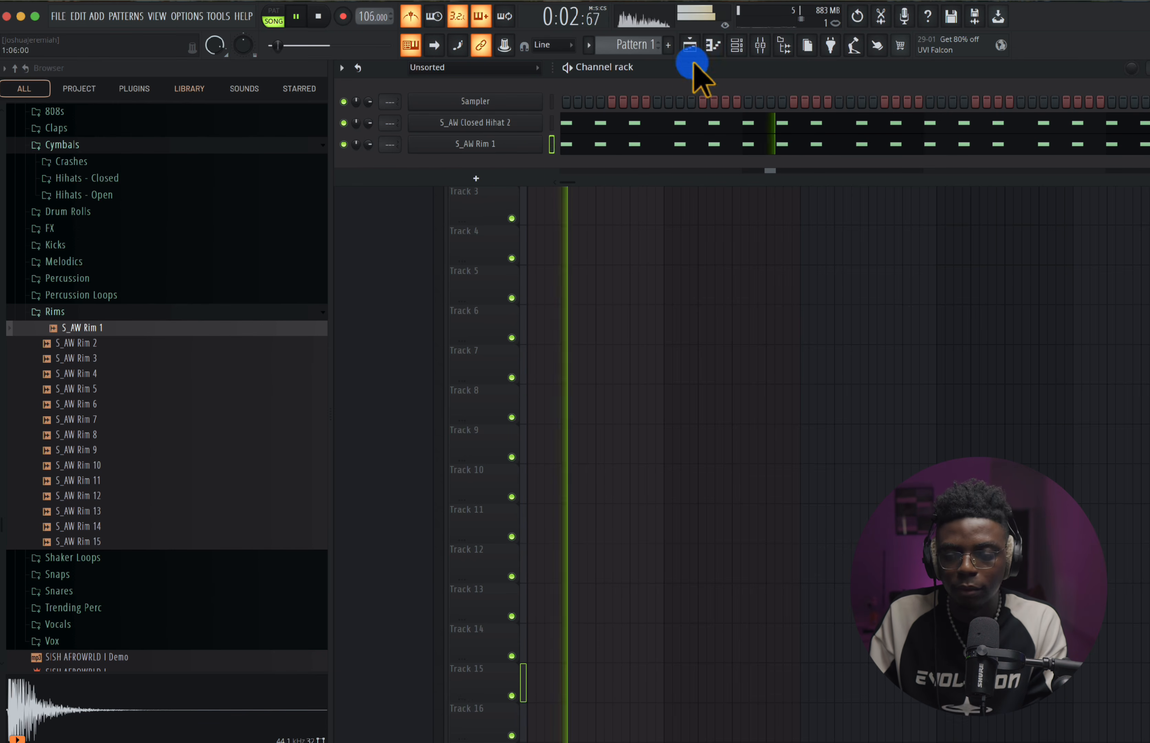
click(689, 46)
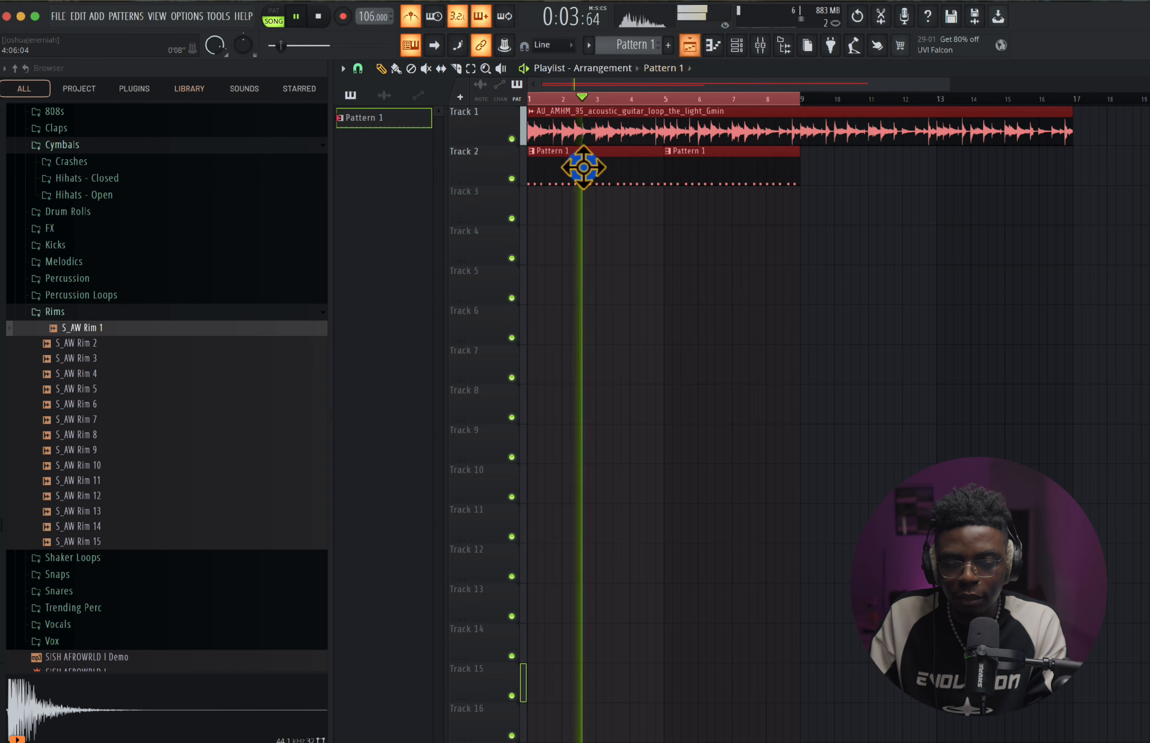
click(93, 312)
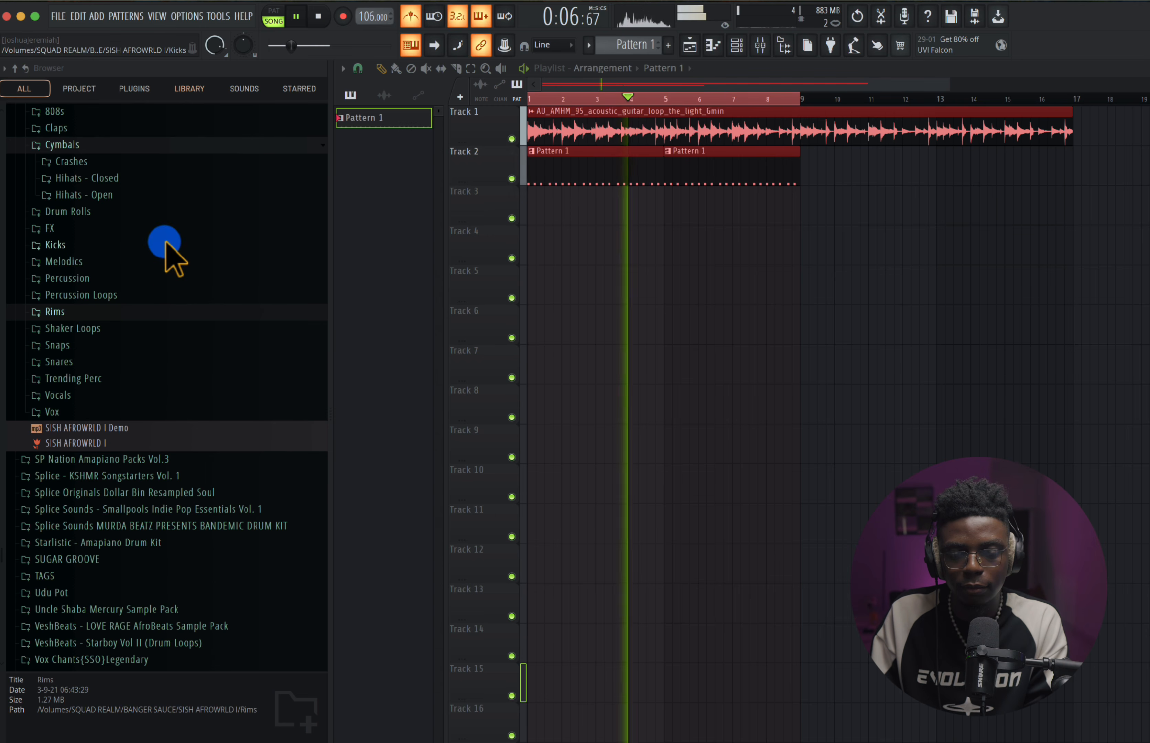
key(space)
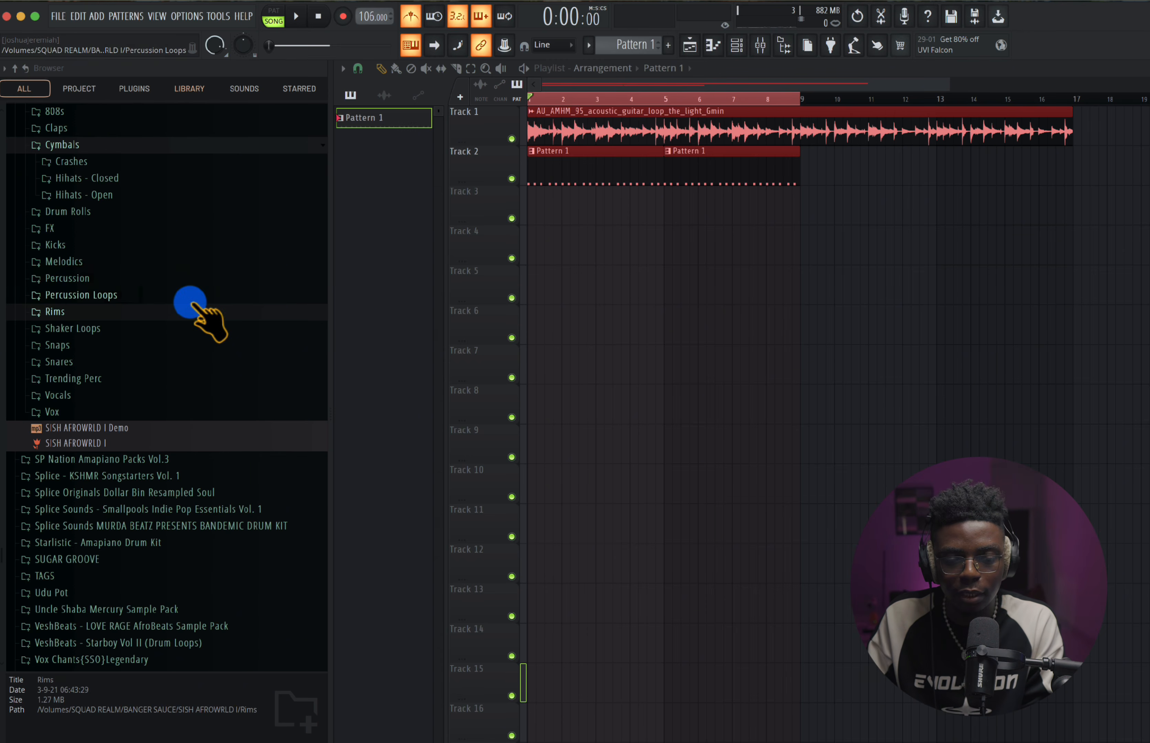
- Audition the shaker loops and place S_AW Shaker loop 2 100bpm 4bars at bar 1 of Track 3 in the playlist
scroll(188, 303, up, 2)
click(90, 263)
scroll(123, 329, down, 4)
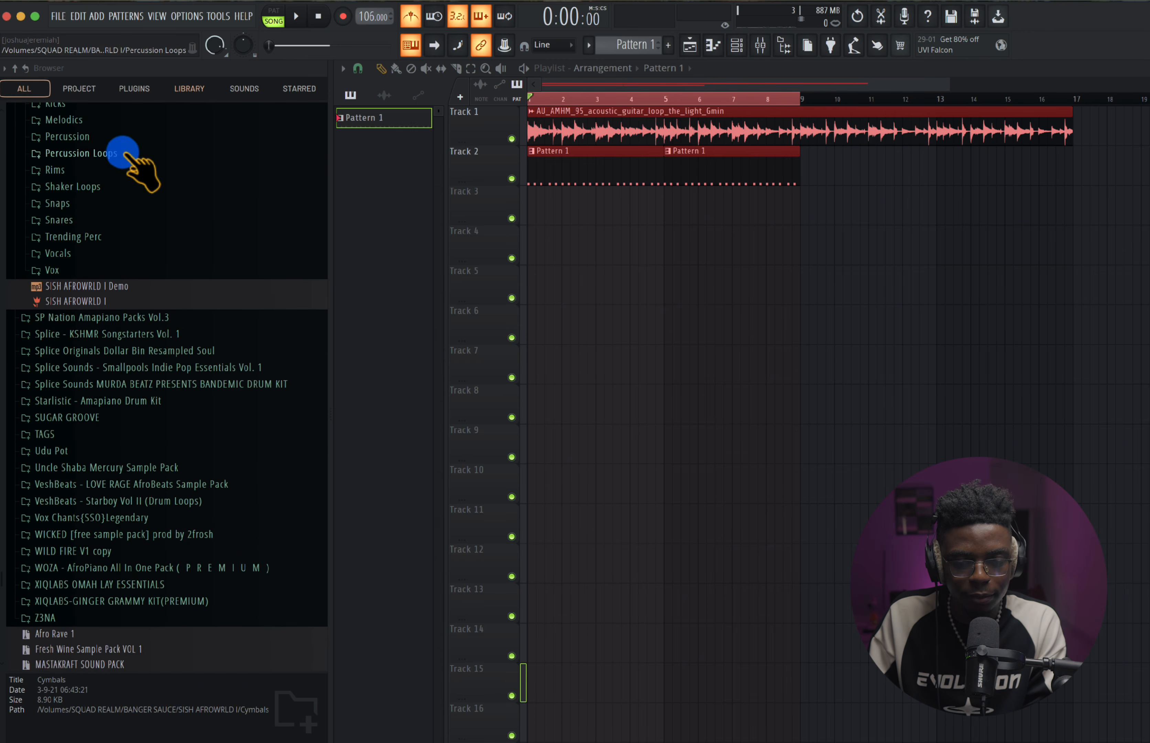
click(97, 187)
click(108, 233)
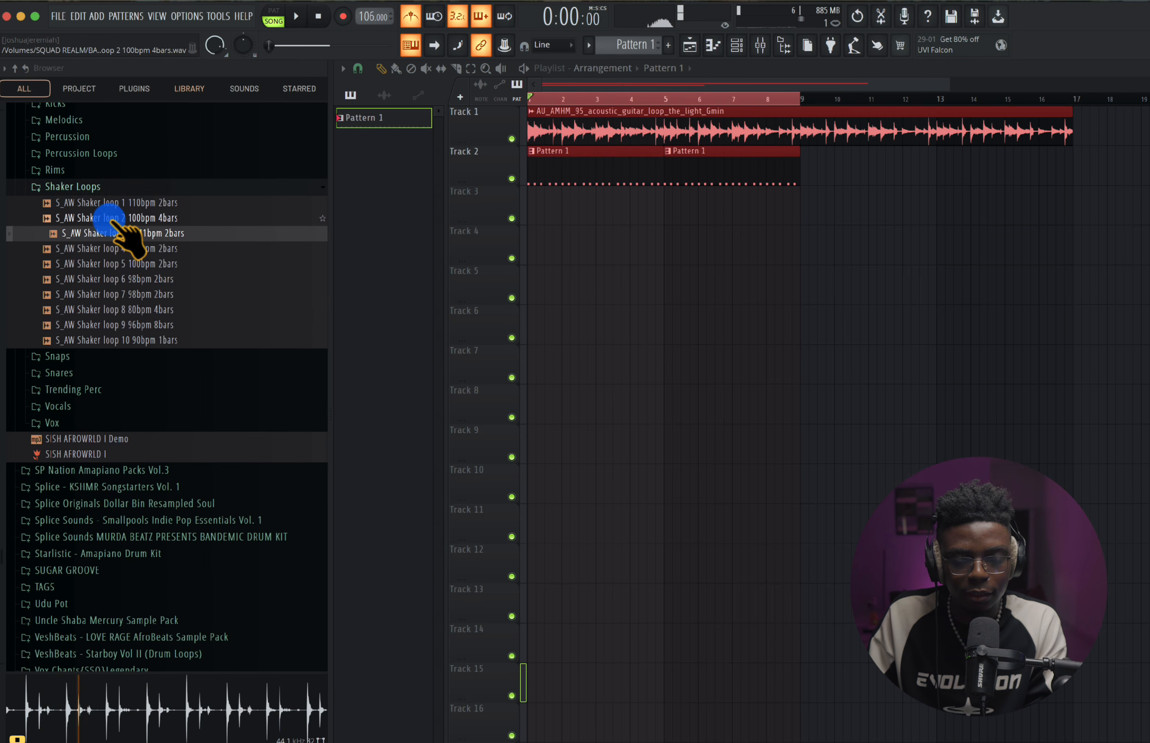
click(107, 218)
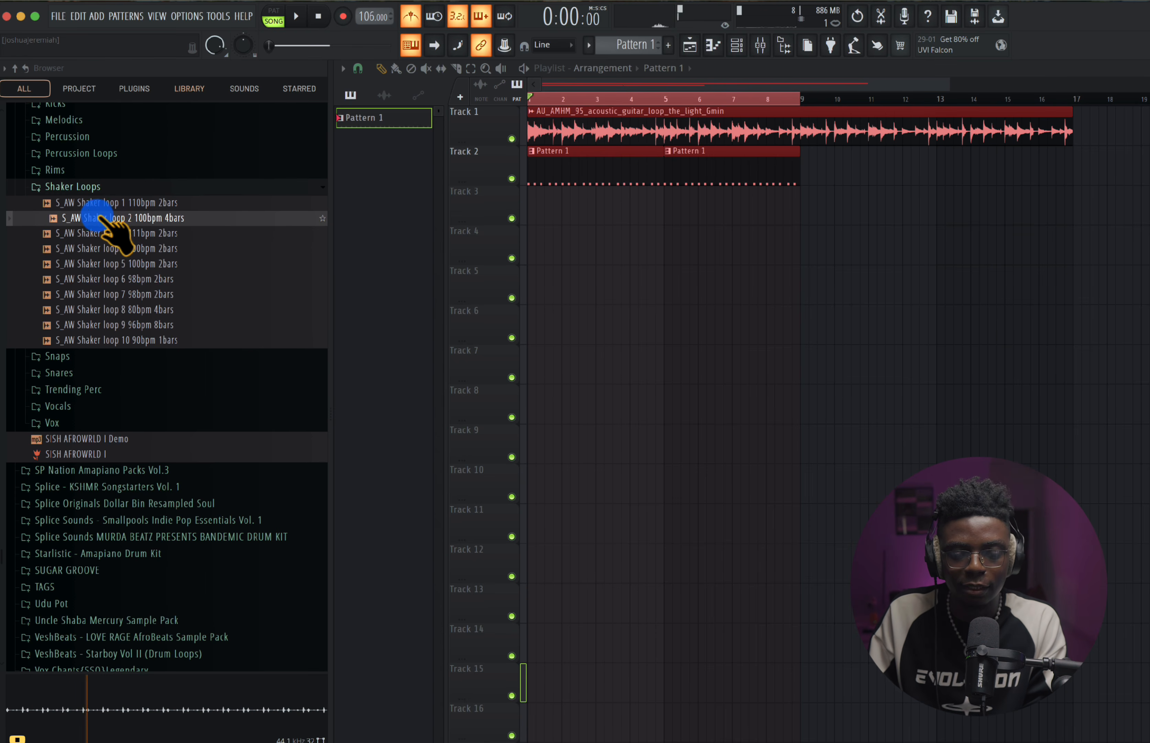
drag(99, 217, 539, 205)
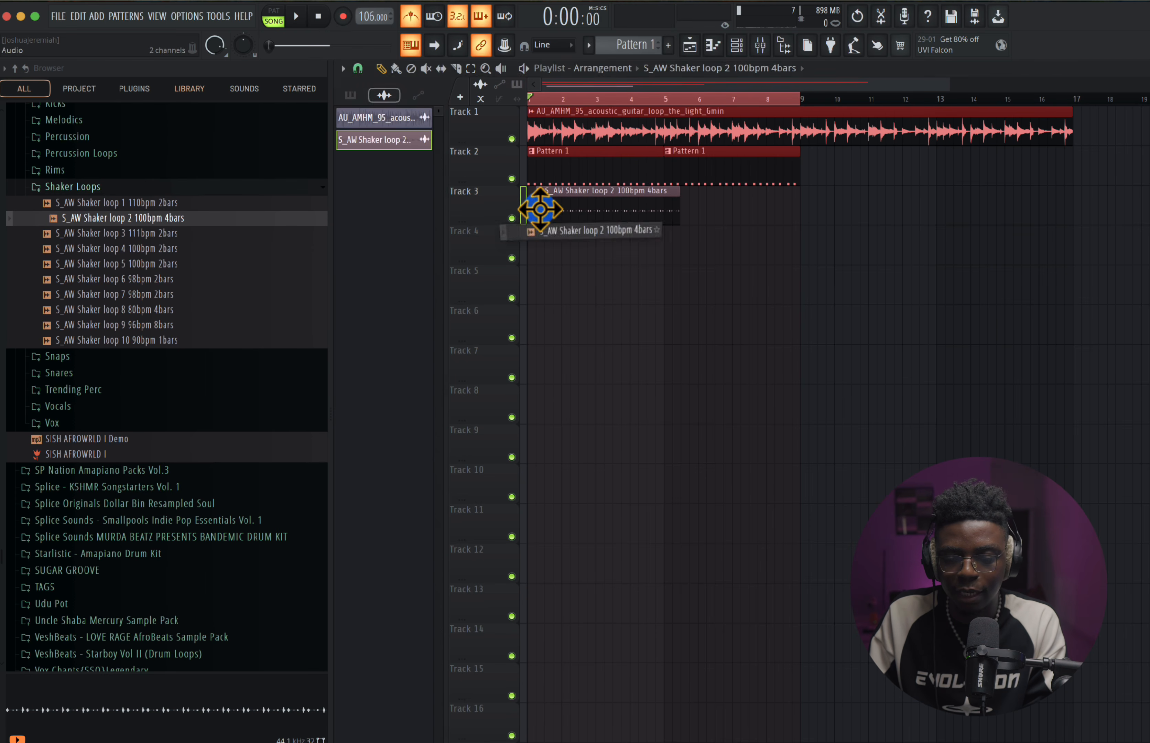
- Fit the shaker loop to exactly four bars, add a second copy at bar 5 of Track 3, and listen to the arrangement
click(532, 189)
click(672, 300)
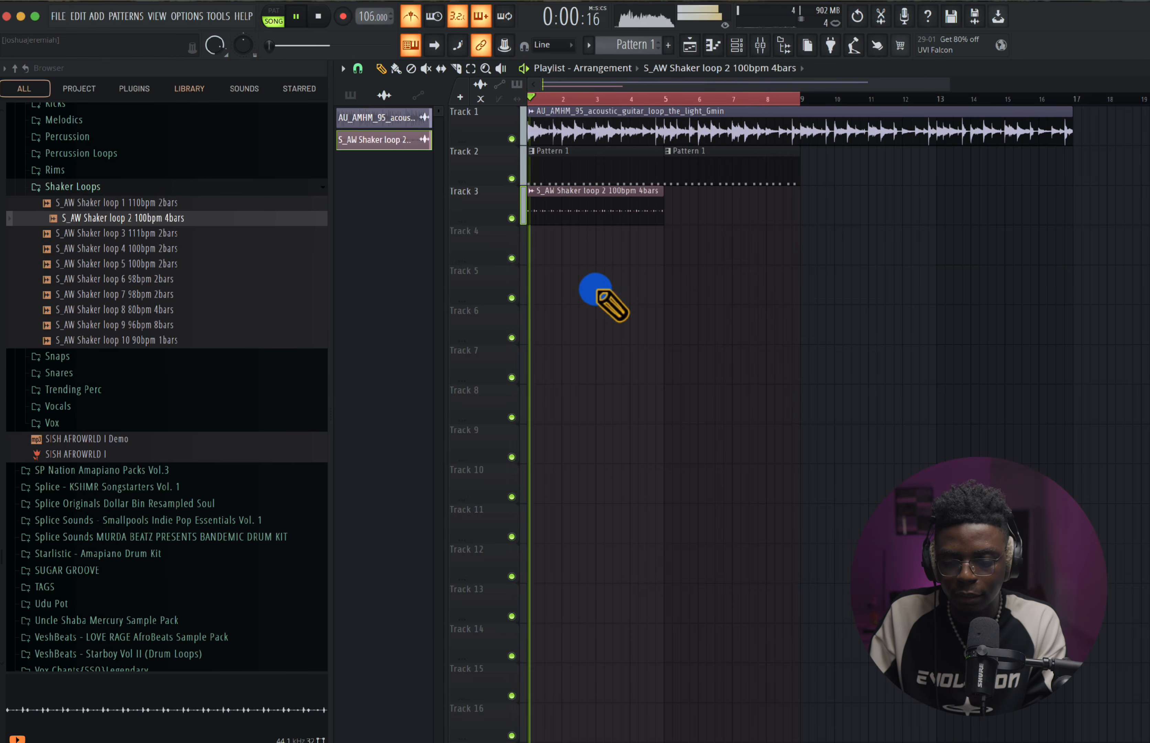
click(673, 213)
drag(701, 211, 694, 211)
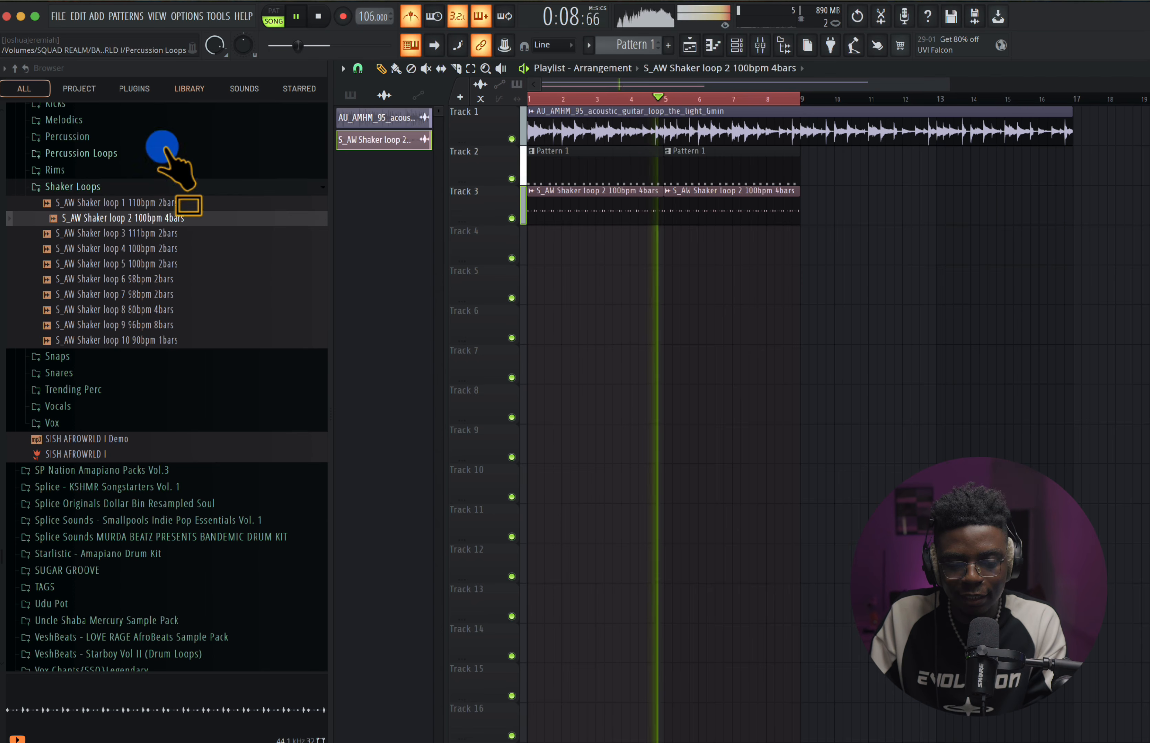
click(112, 185)
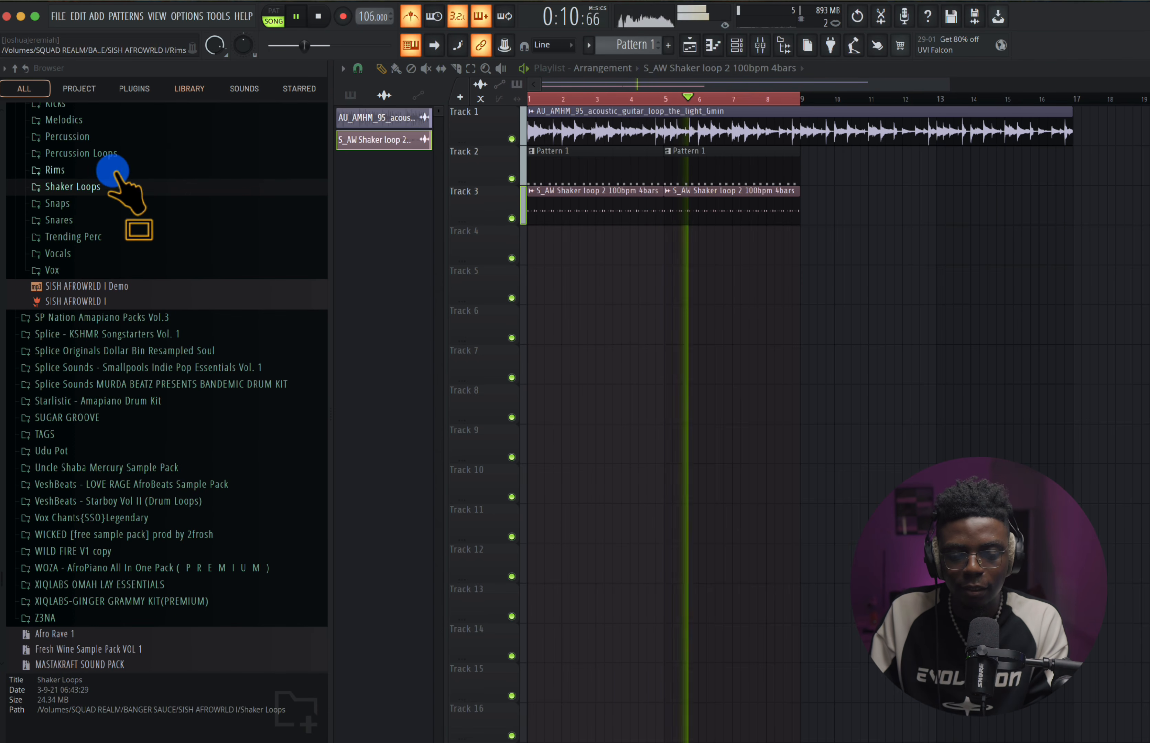
key(space)
- Audition the Trending Perc samples, add S_AW Trending_Perc 13 to the channel rack, and play it as a test note
click(125, 237)
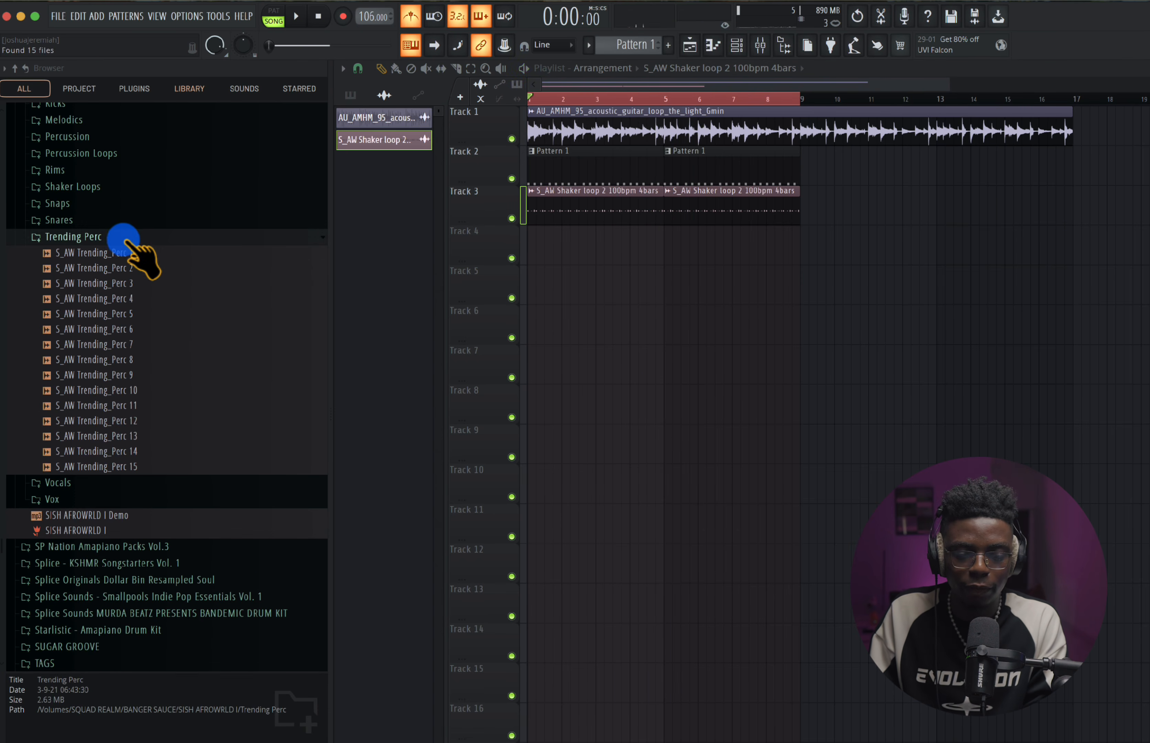
click(132, 314)
click(130, 328)
click(130, 343)
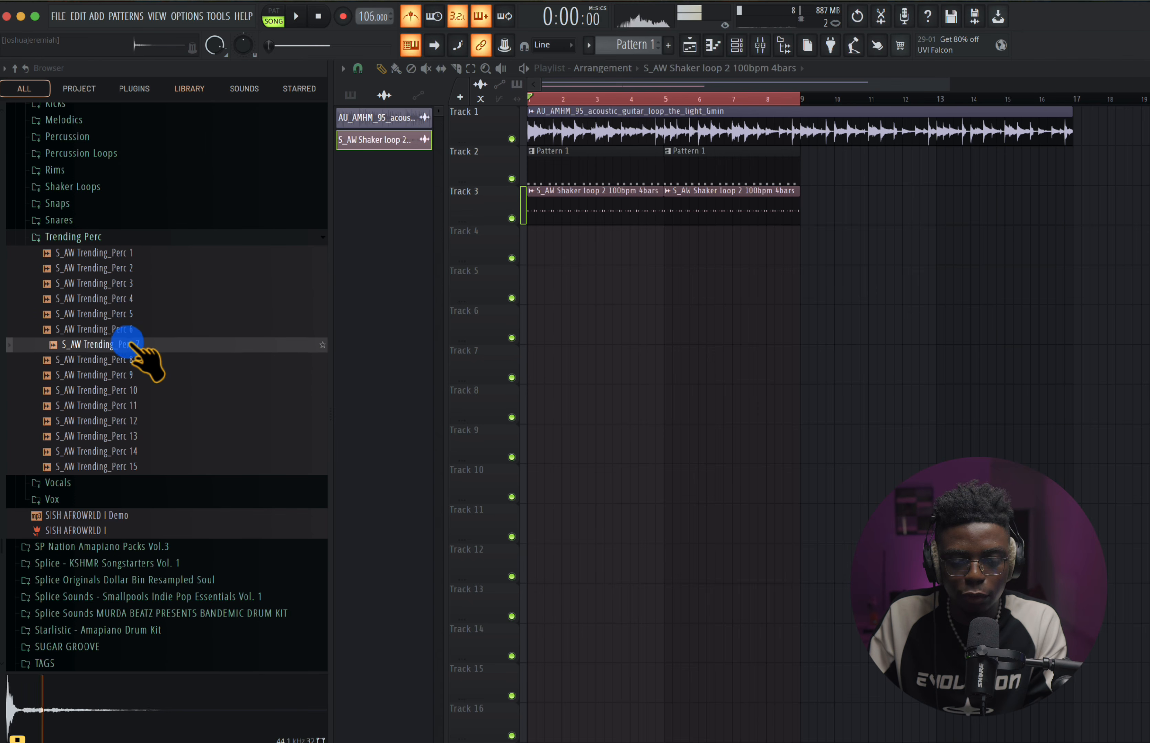
click(129, 379)
click(129, 411)
click(130, 435)
click(130, 409)
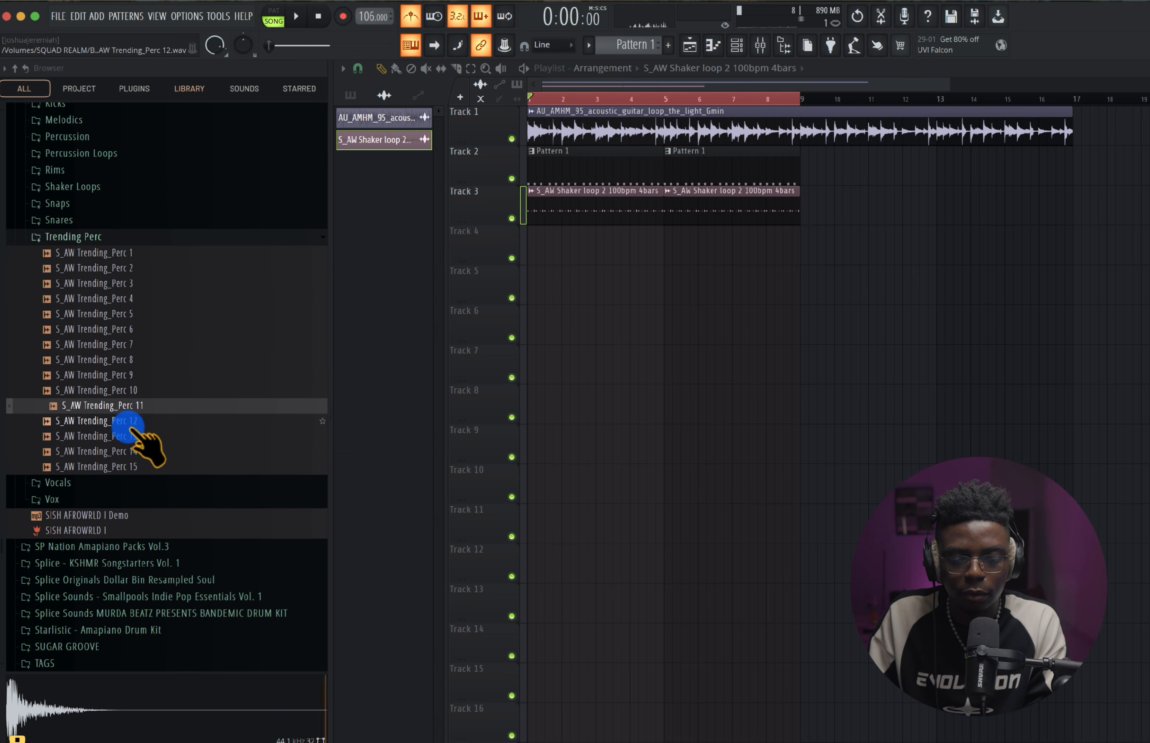
click(129, 420)
click(130, 436)
drag(621, 155, 500, 90)
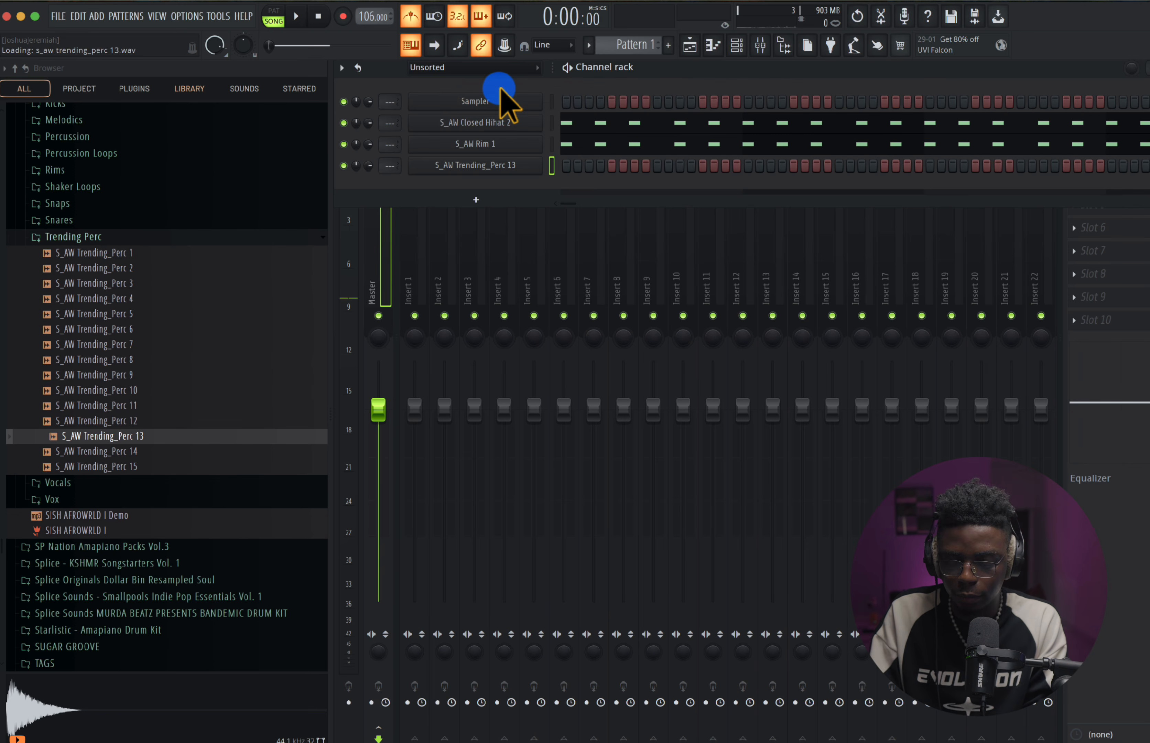
key(m)
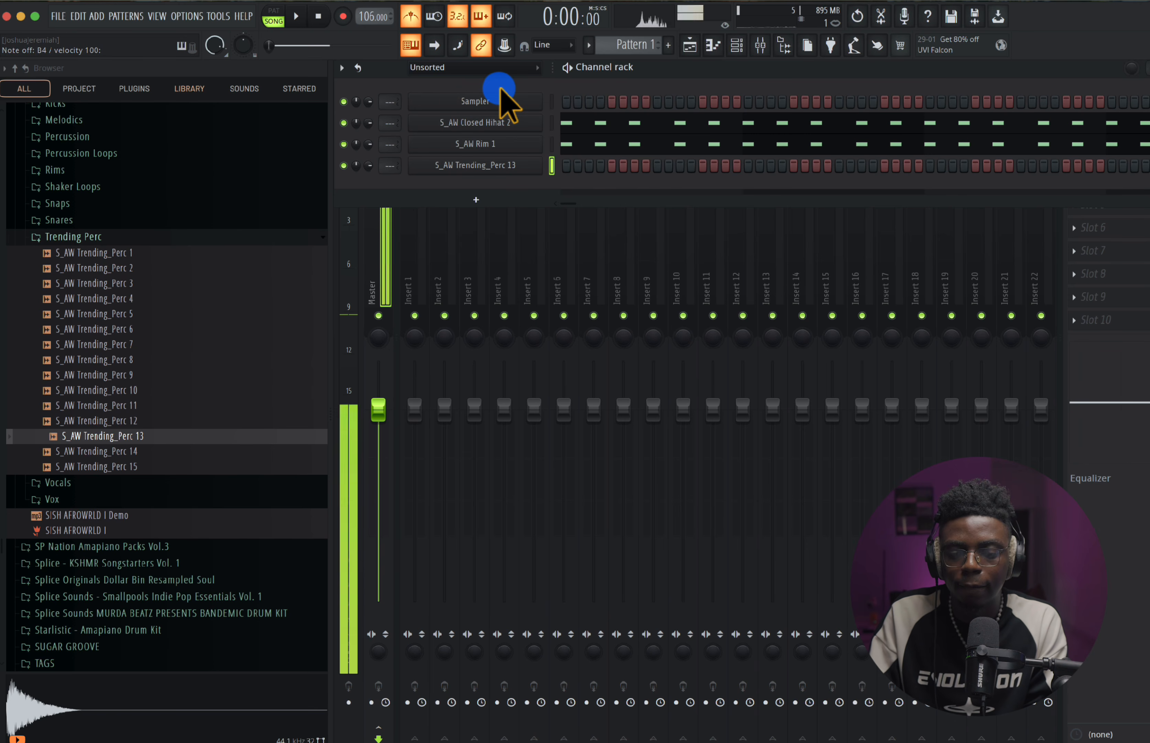
- Copy the S_AW Rim 1 notes and paste them into the S_AW Trending_Perc 13 channel
right_click(521, 143)
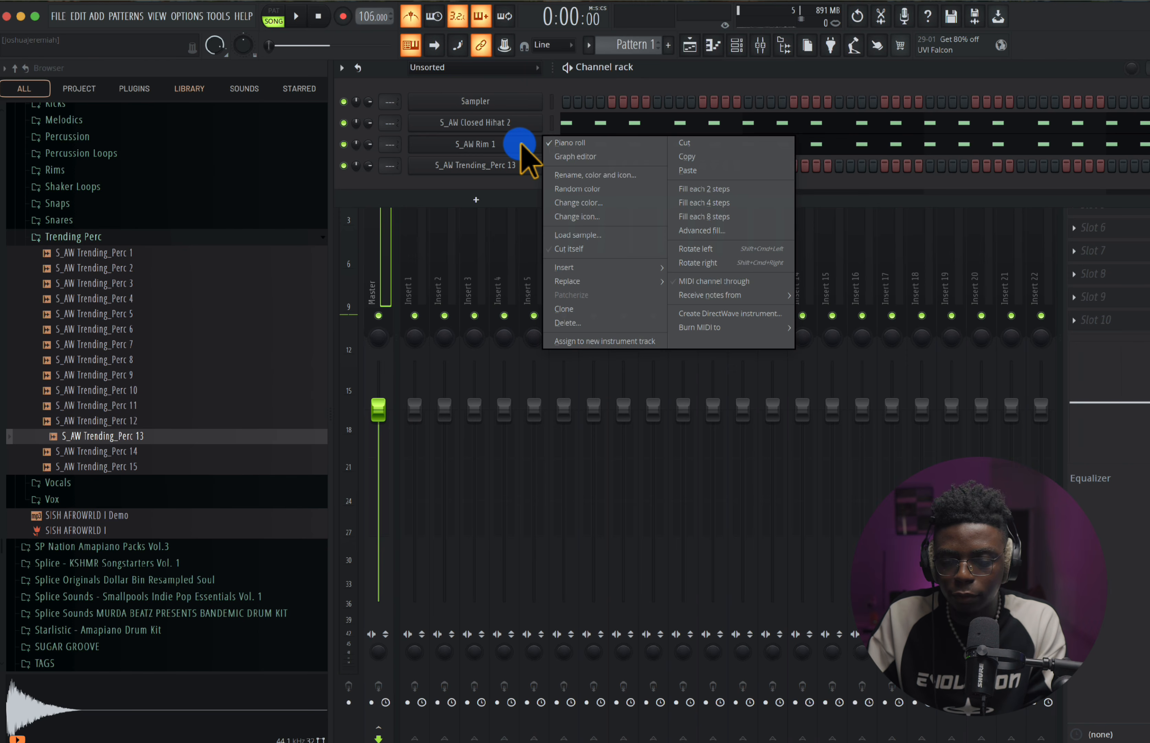
click(677, 169)
right_click(494, 167)
click(678, 190)
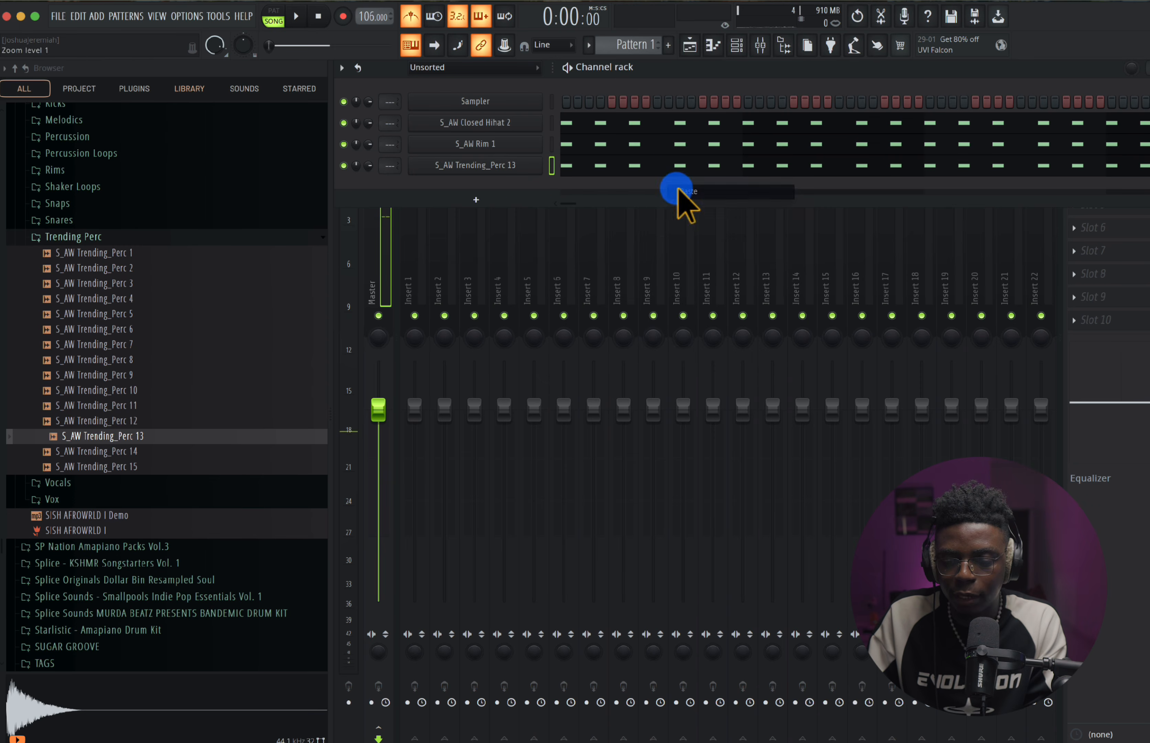
- Move the last S_AW Trending_Perc 13 note to step 13 in each of the four bars, and listen to the arrangement
click(640, 169)
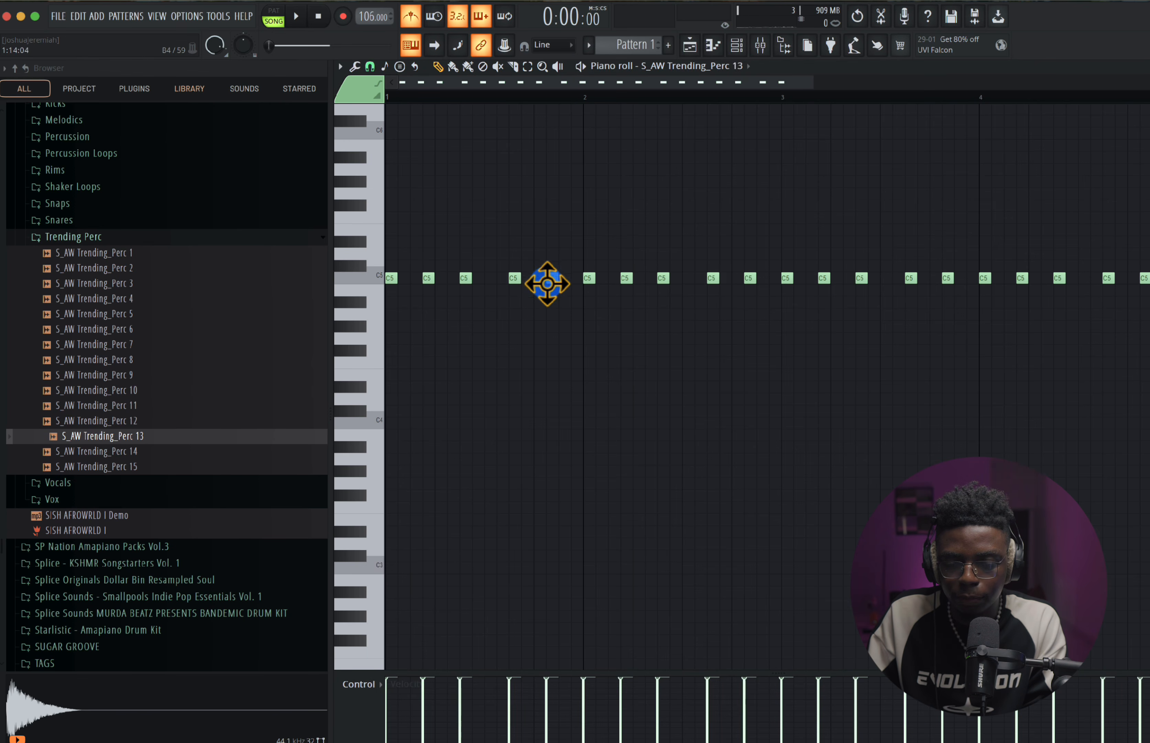
key(space)
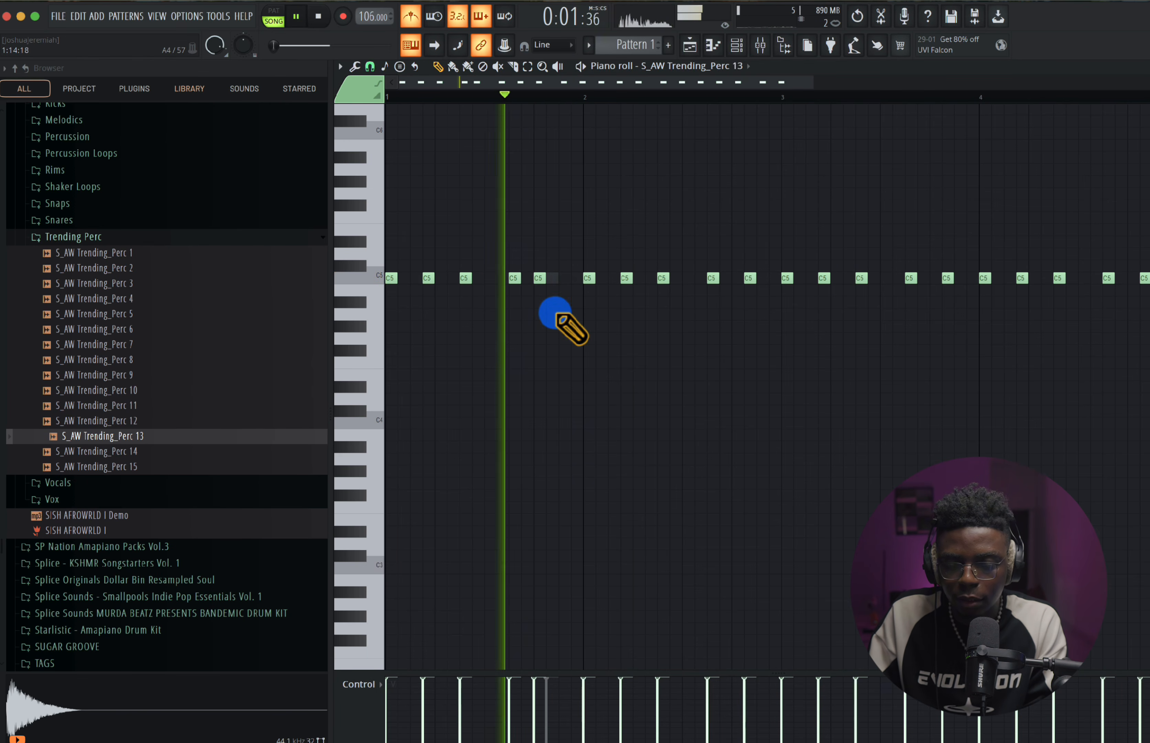
drag(749, 281, 737, 281)
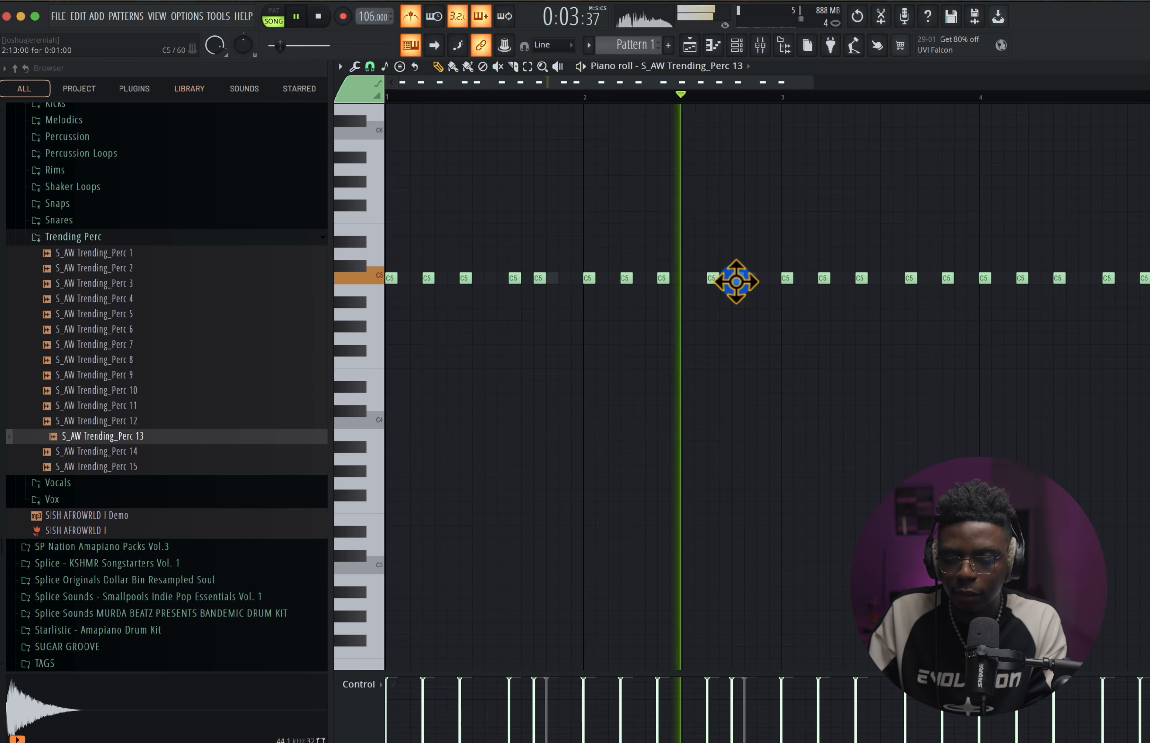
drag(948, 277, 936, 278)
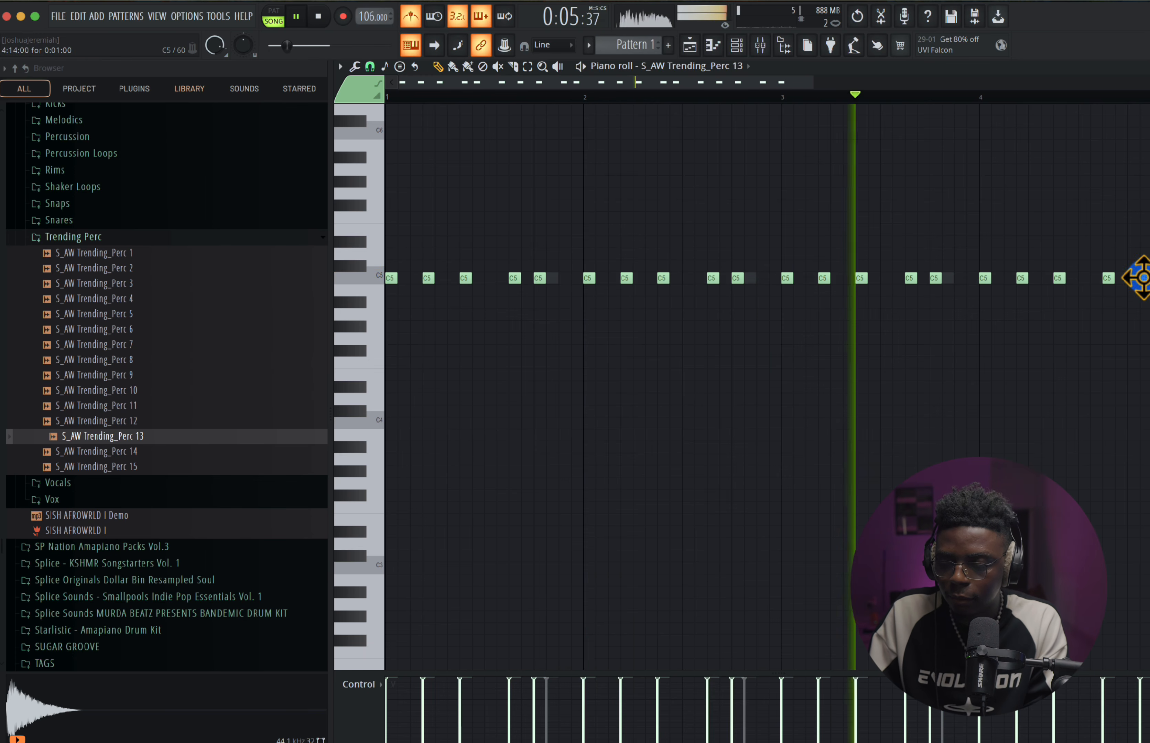
click(737, 45)
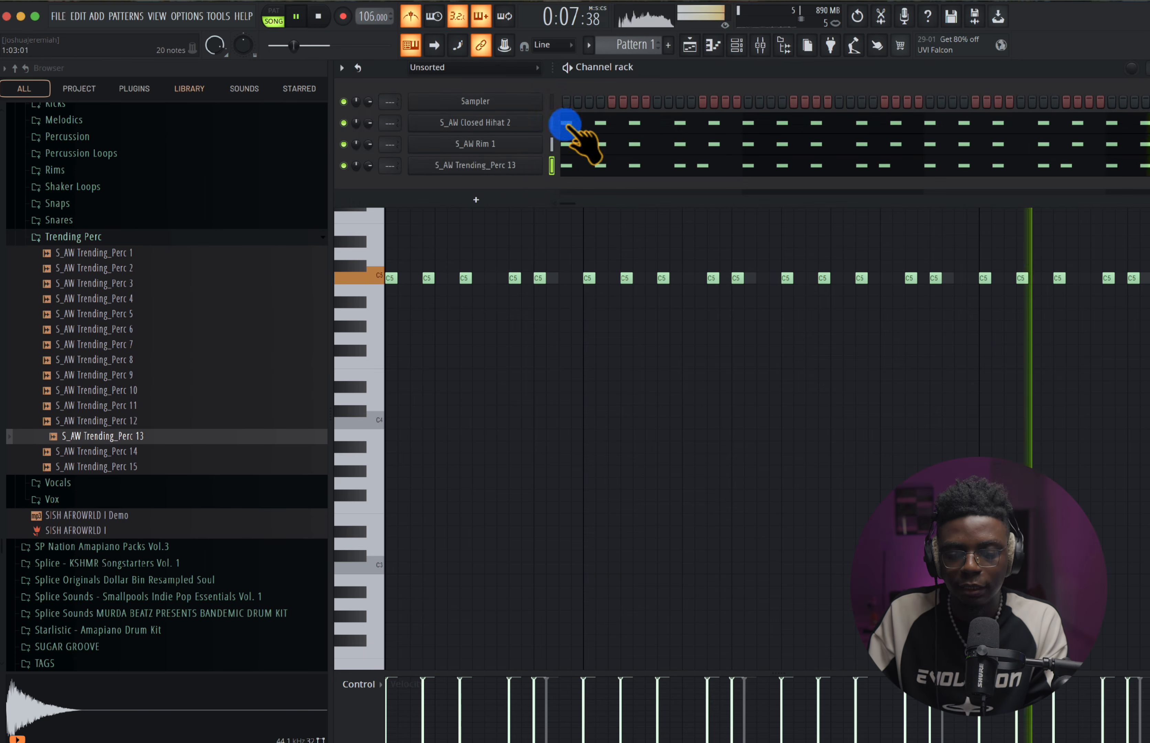
click(495, 165)
mouse_move(678, 177)
mouse_down()
mouse_move(687, 191)
mouse_move(683, 168)
mouse_up()
click(690, 45)
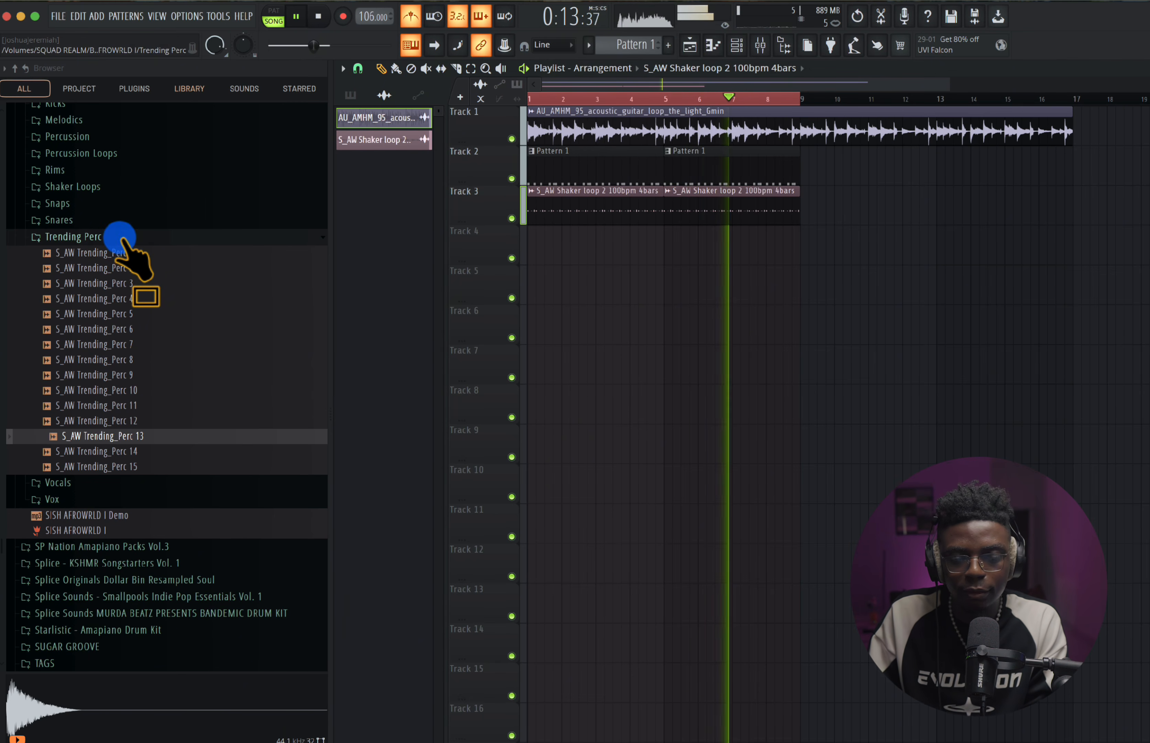
key(space)
- Audition the first three snare samples and add S_AW Snare 3 to the channel rack
click(112, 221)
click(116, 265)
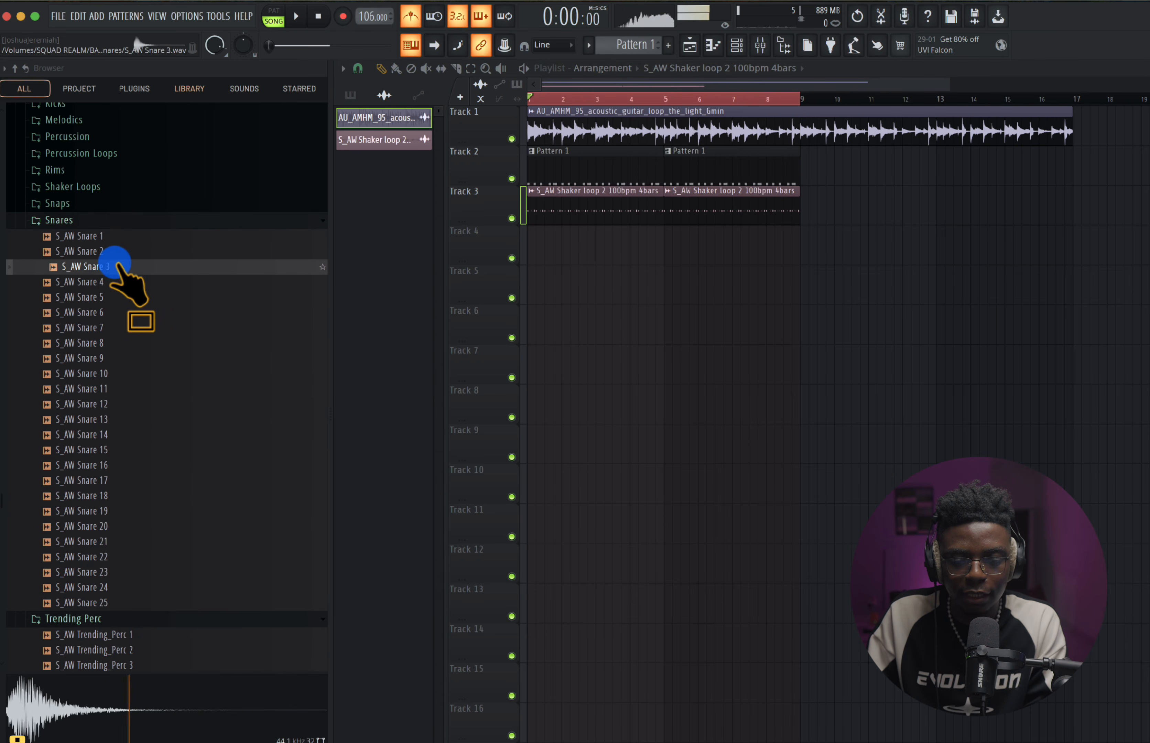
click(112, 251)
click(109, 236)
click(108, 268)
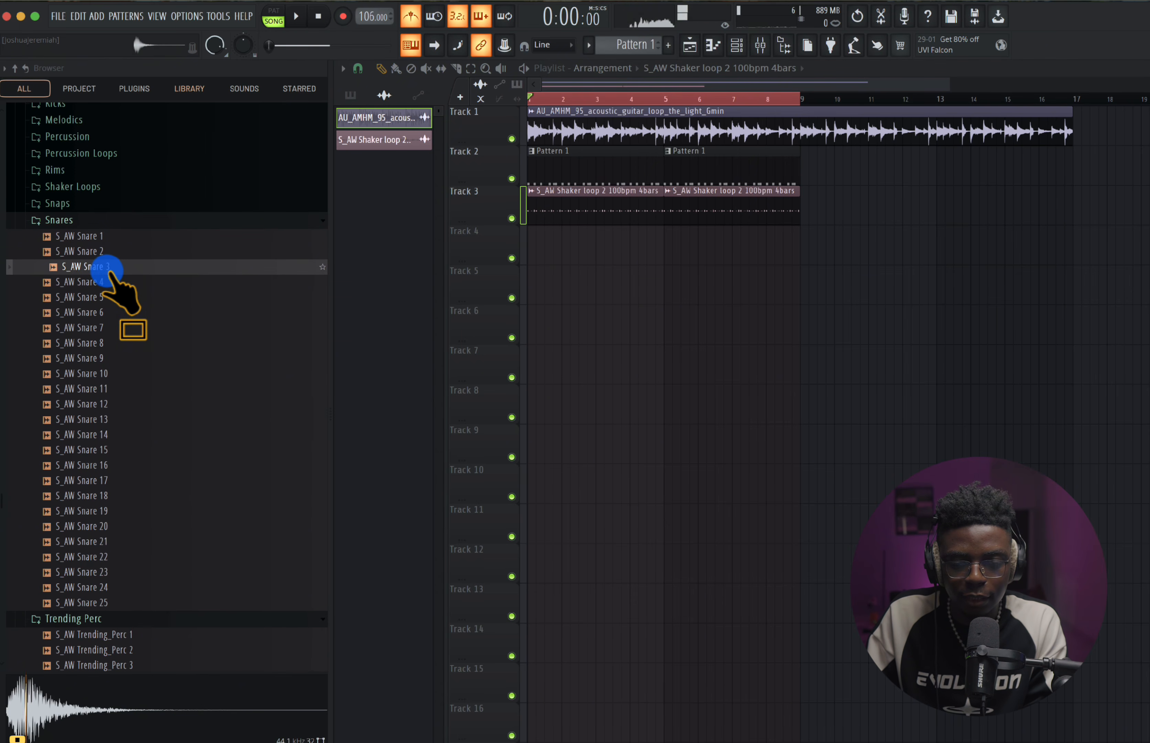
drag(720, 103, 512, 195)
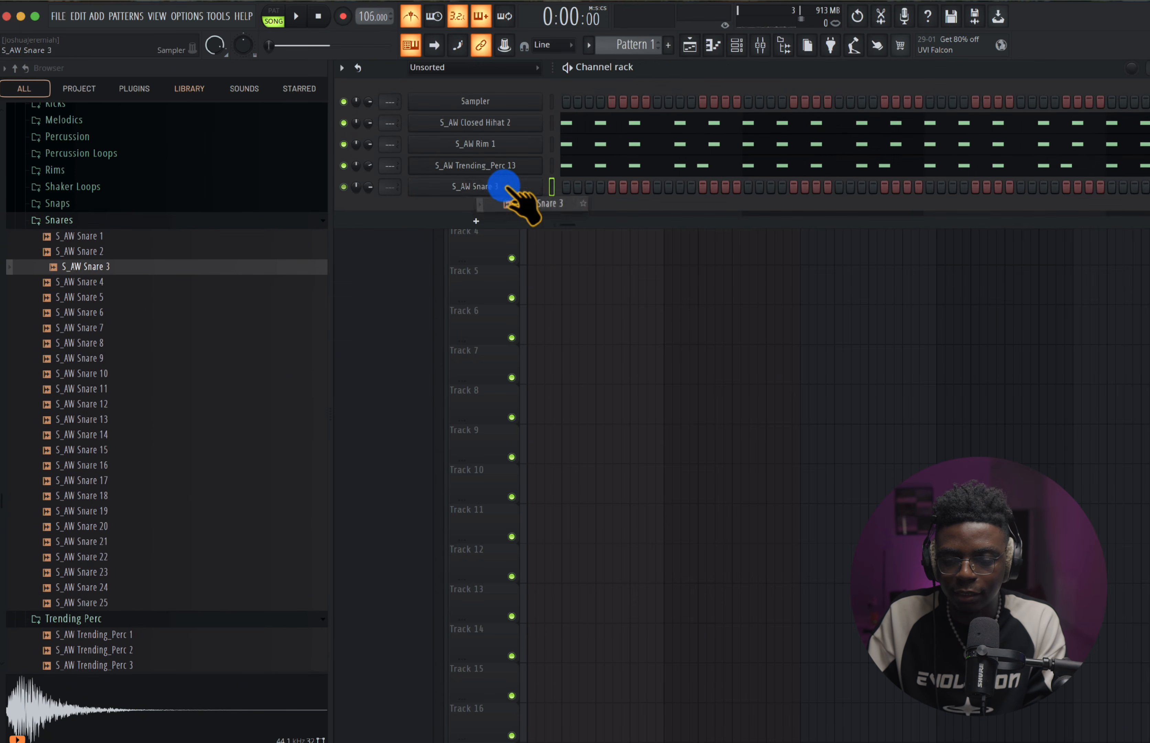
- Paste the copied rim notes into the S_AW Snare 3 channel and play the arrangement
right_click(522, 188)
click(695, 214)
key(space)
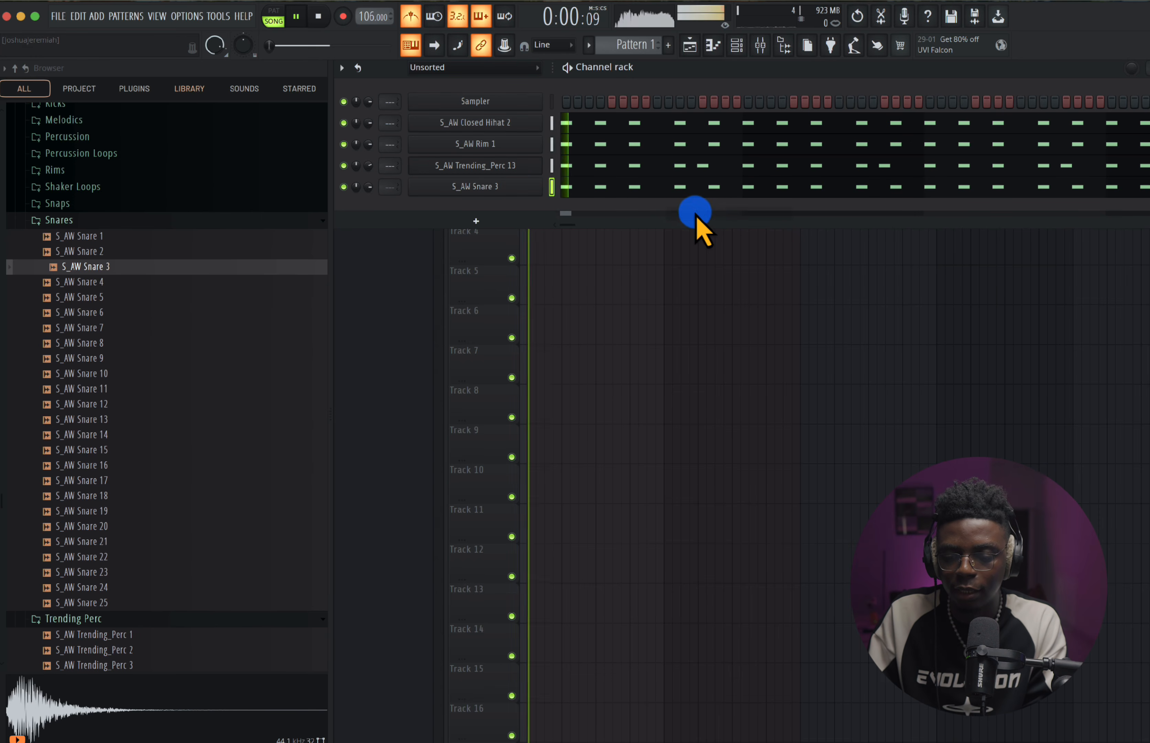
- Audition samples in the Kicks folder and add S_AW Kick 14 to the channel rack
click(695, 45)
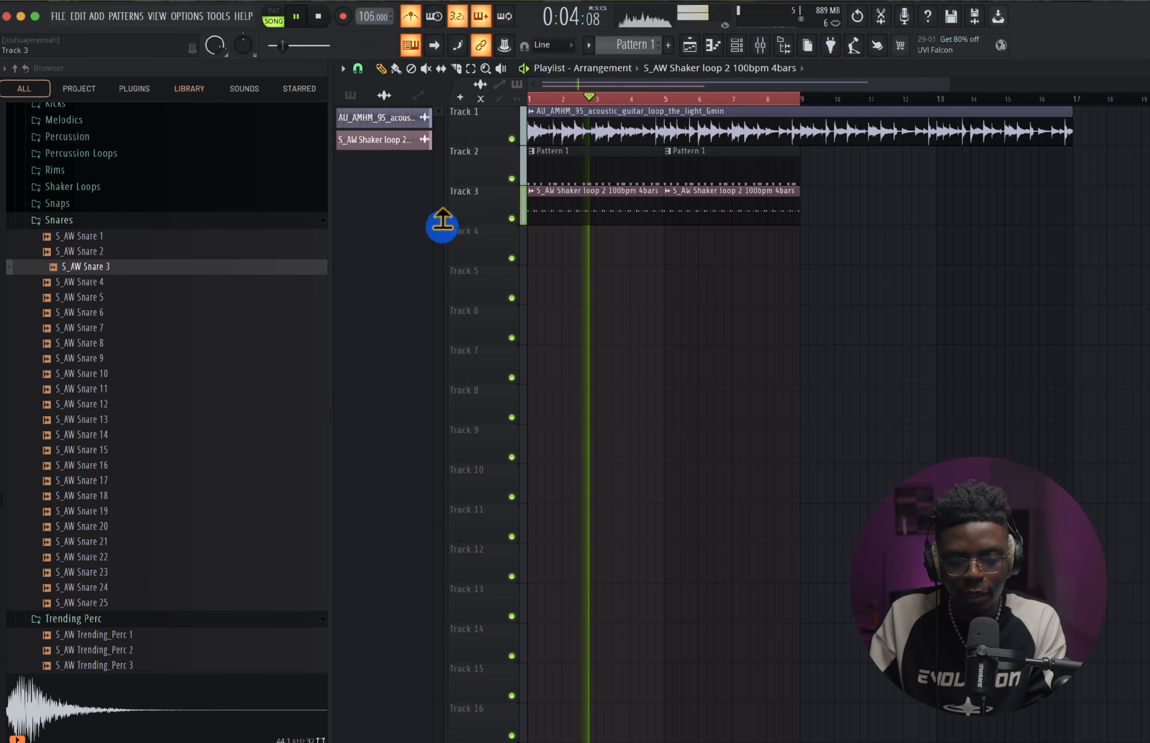
click(90, 222)
click(91, 236)
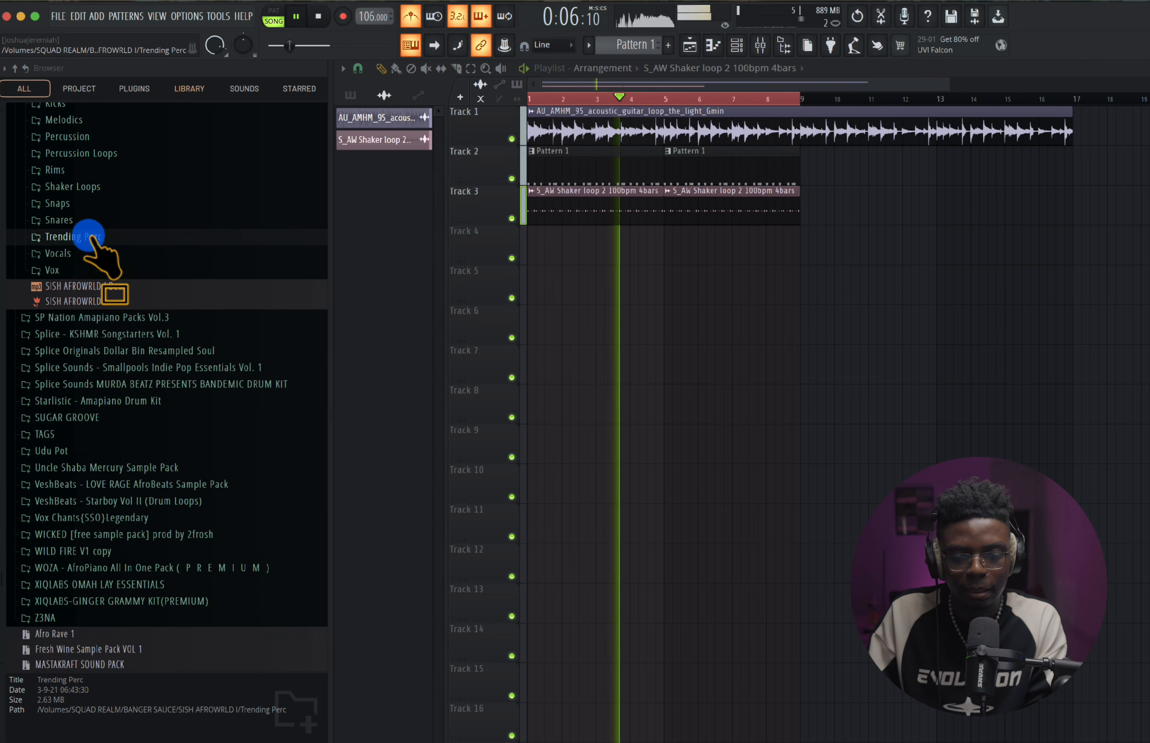
key(space)
scroll(104, 196, up, 3)
click(98, 192)
click(118, 334)
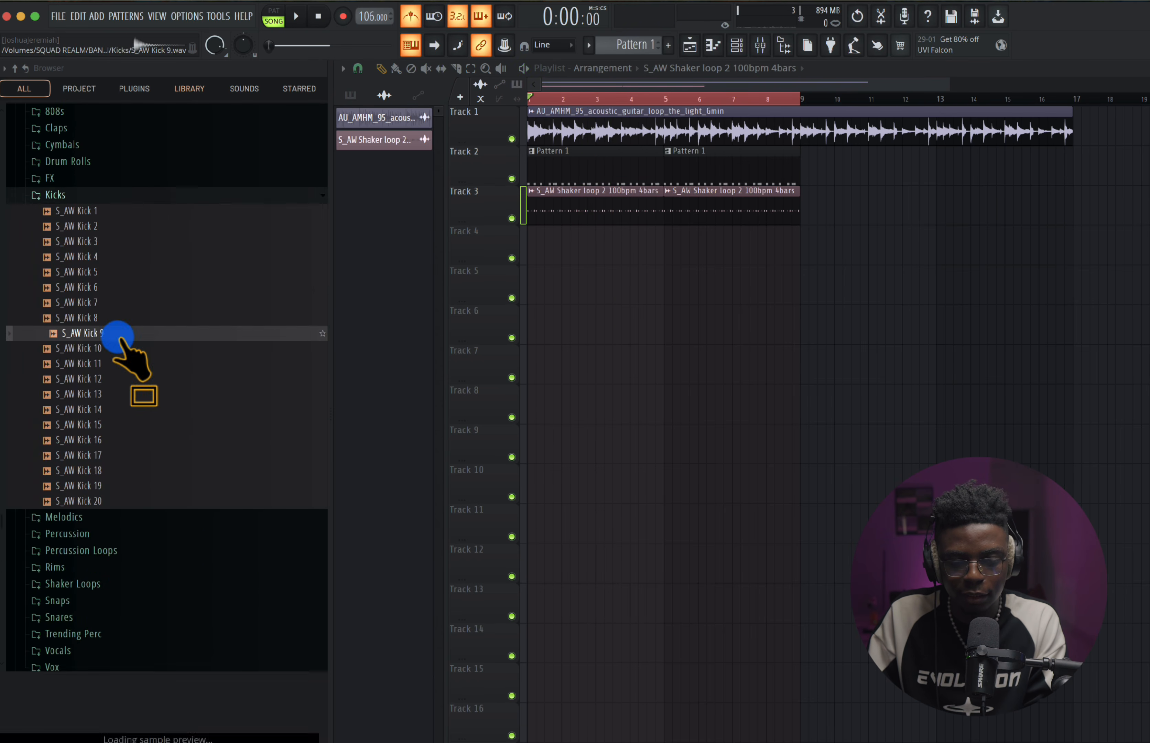
drag(116, 367, 102, 407)
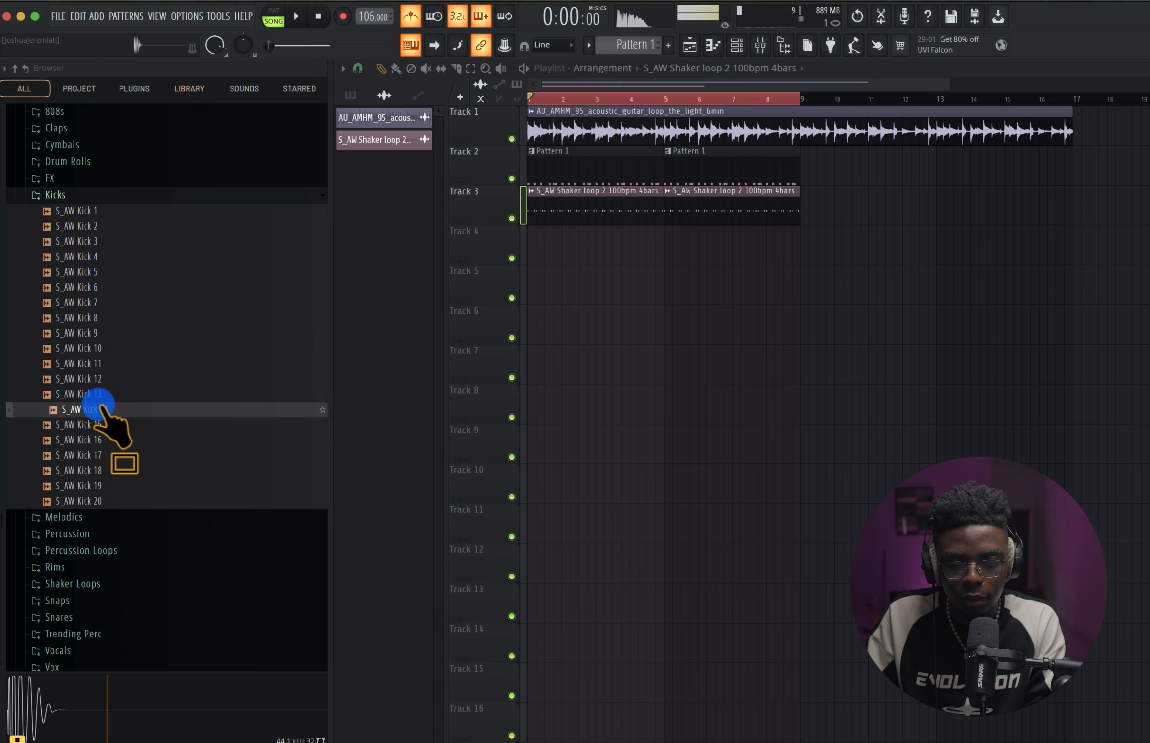
drag(716, 70, 549, 212)
- Create a second pattern and place it on Track 4 at bars 1 and 5
drag(656, 48, 656, 43)
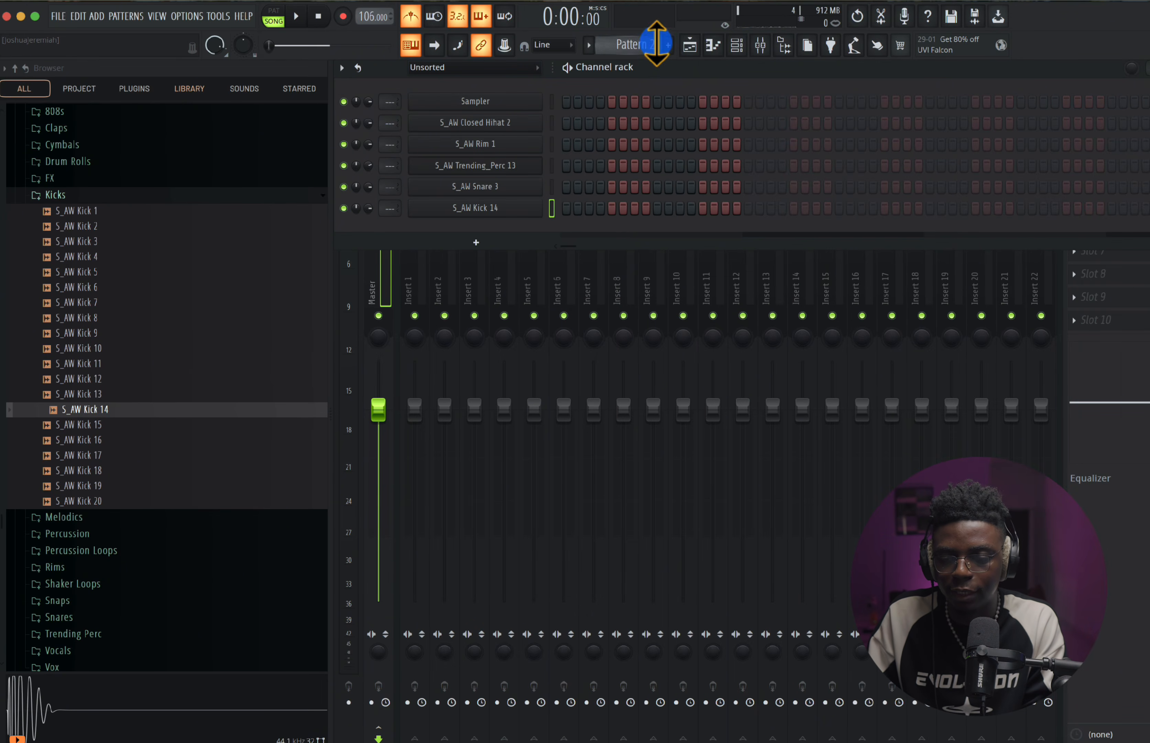
click(691, 46)
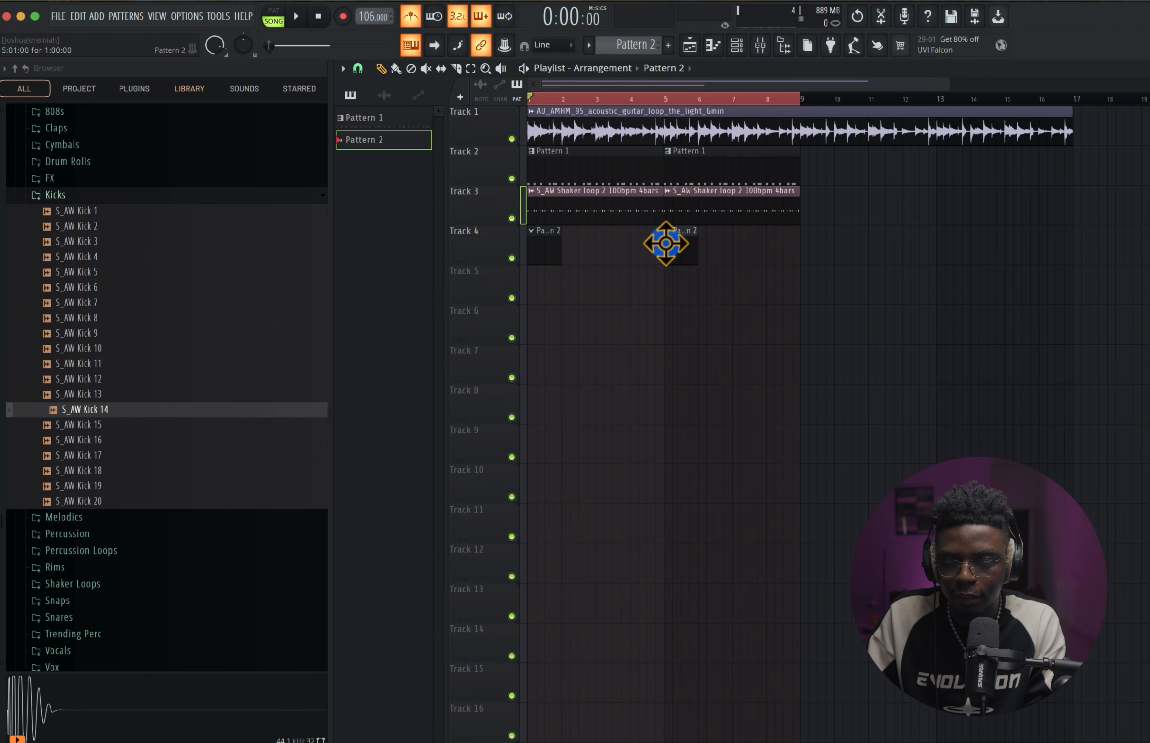
- Put C5 notes on every beat across four bars for S_AW Kick 14 and play the arrangement
click(736, 45)
right_click(521, 201)
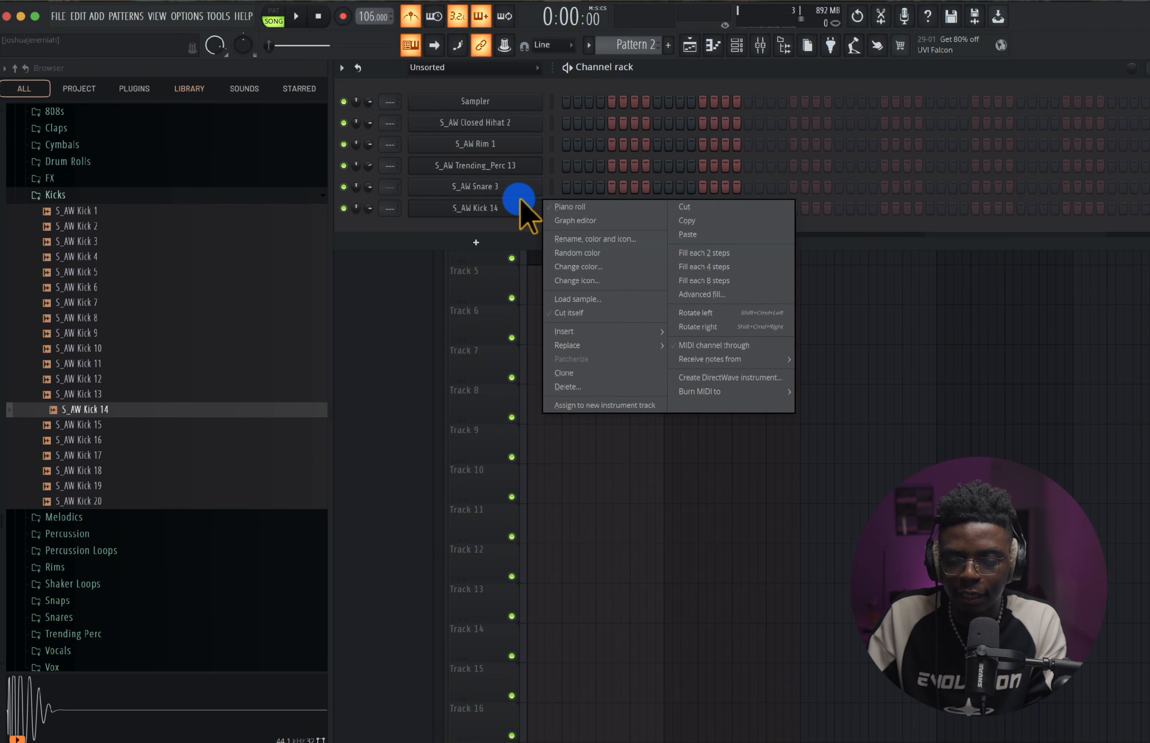
click(572, 206)
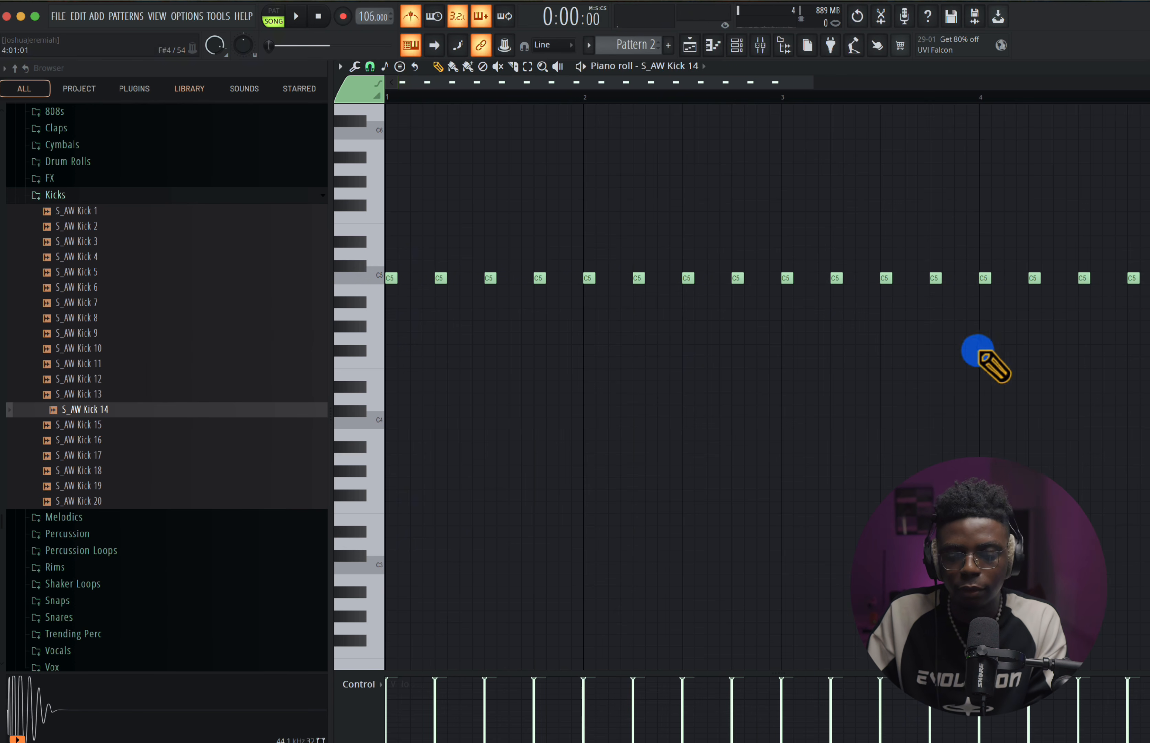
key(space)
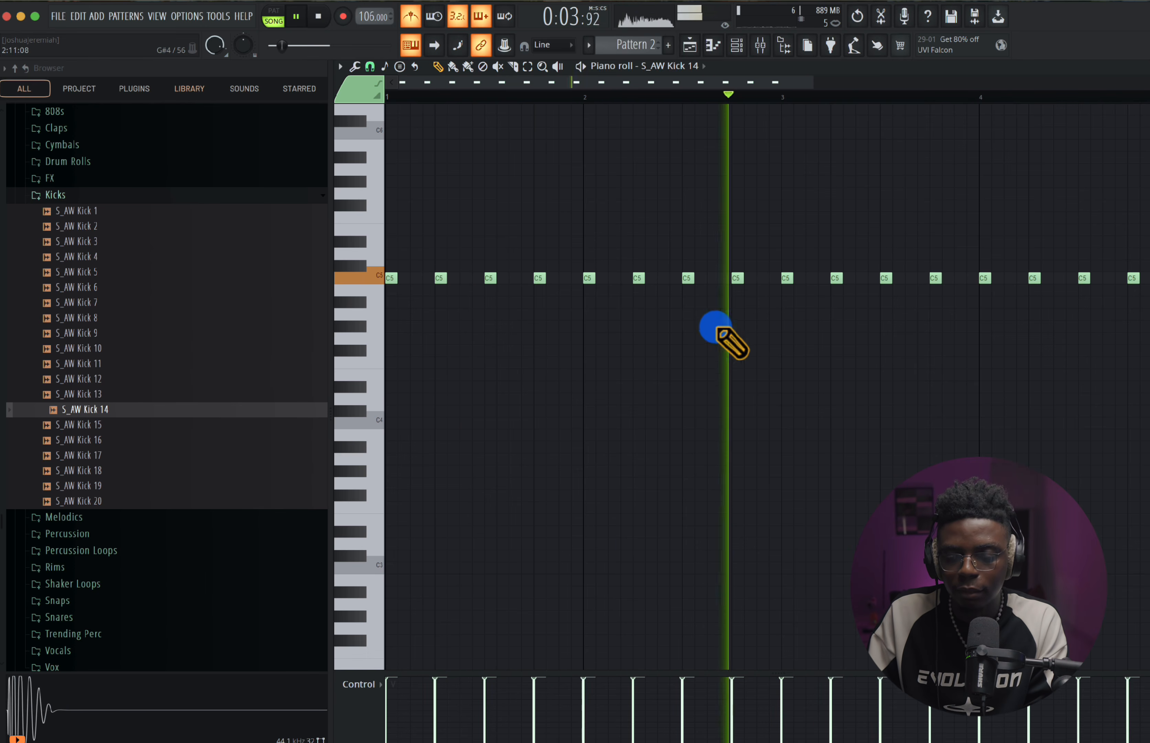
- Add extra C5 kick notes at step 14 of bar 2 and step 15 of bar 4, and listen to the result
key(space)
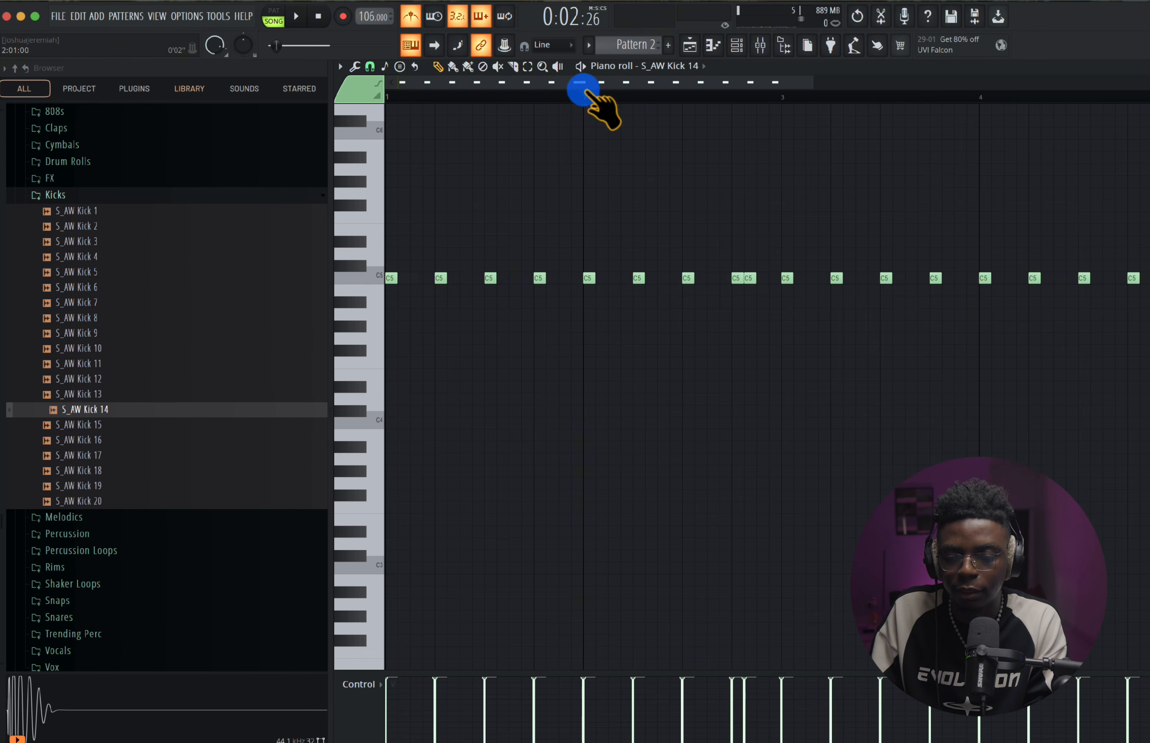
key(space)
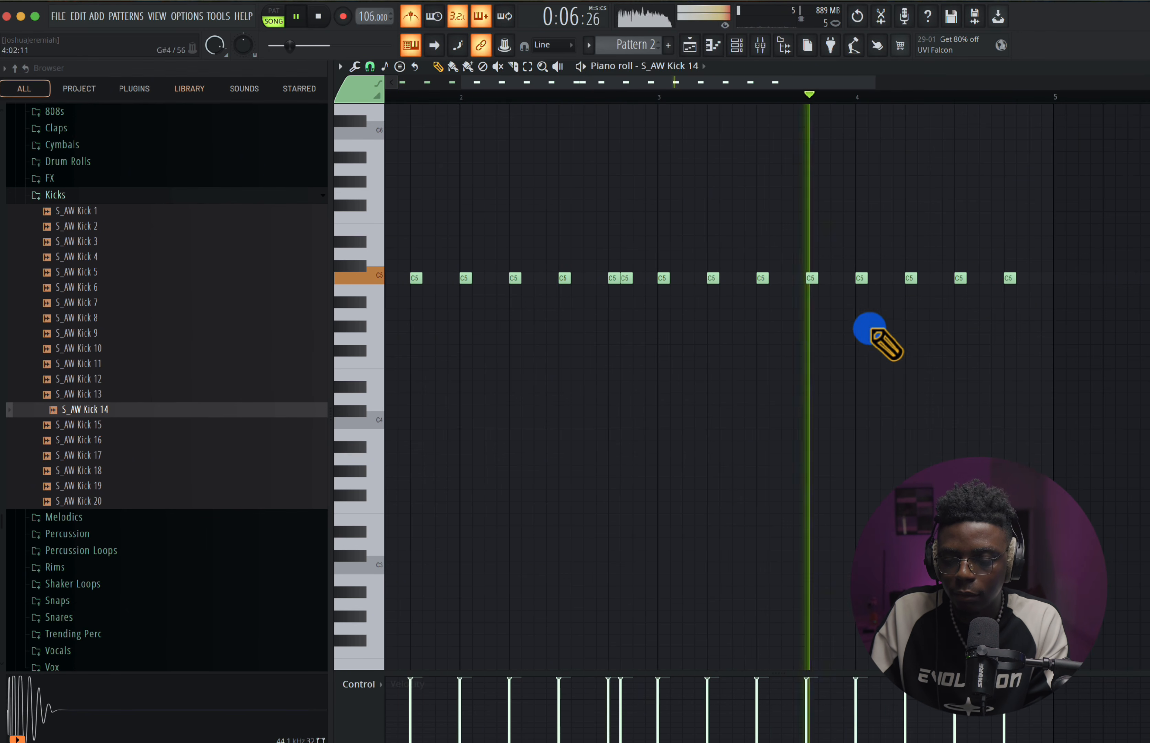
key(space)
drag(832, 281, 1030, 285)
key(space)
scroll(770, 313, up, 5)
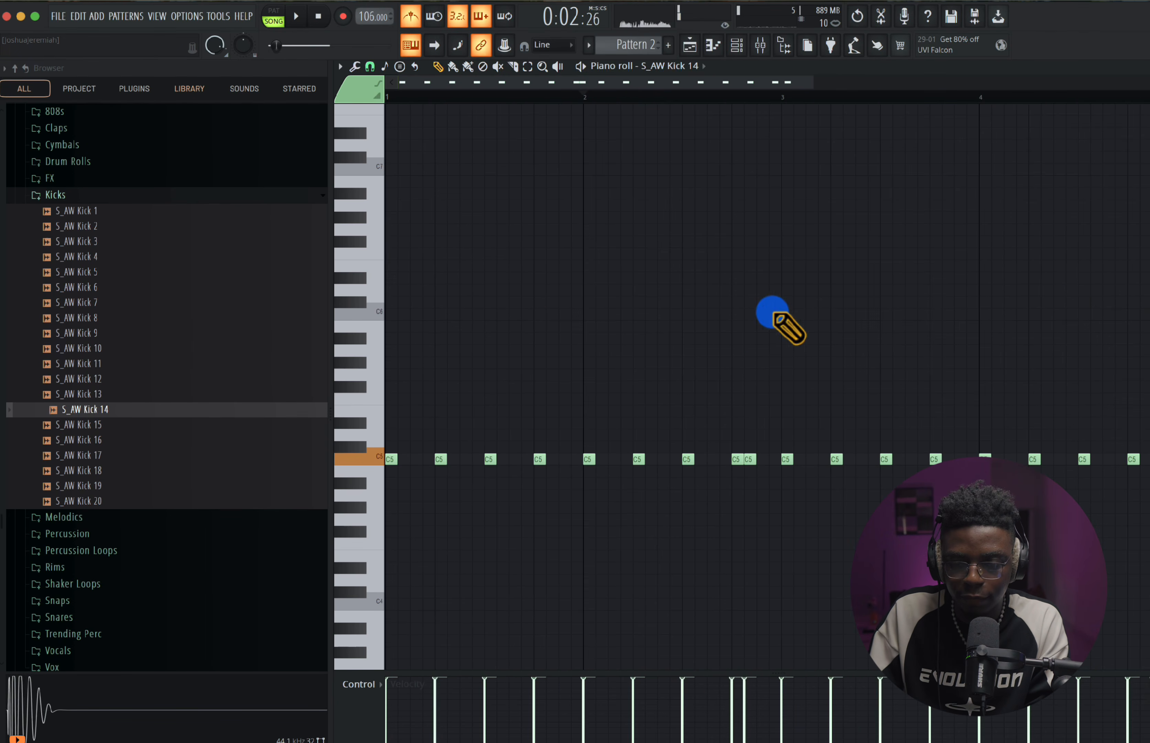
scroll(650, 132, down, 3)
scroll(650, 133, right, 5)
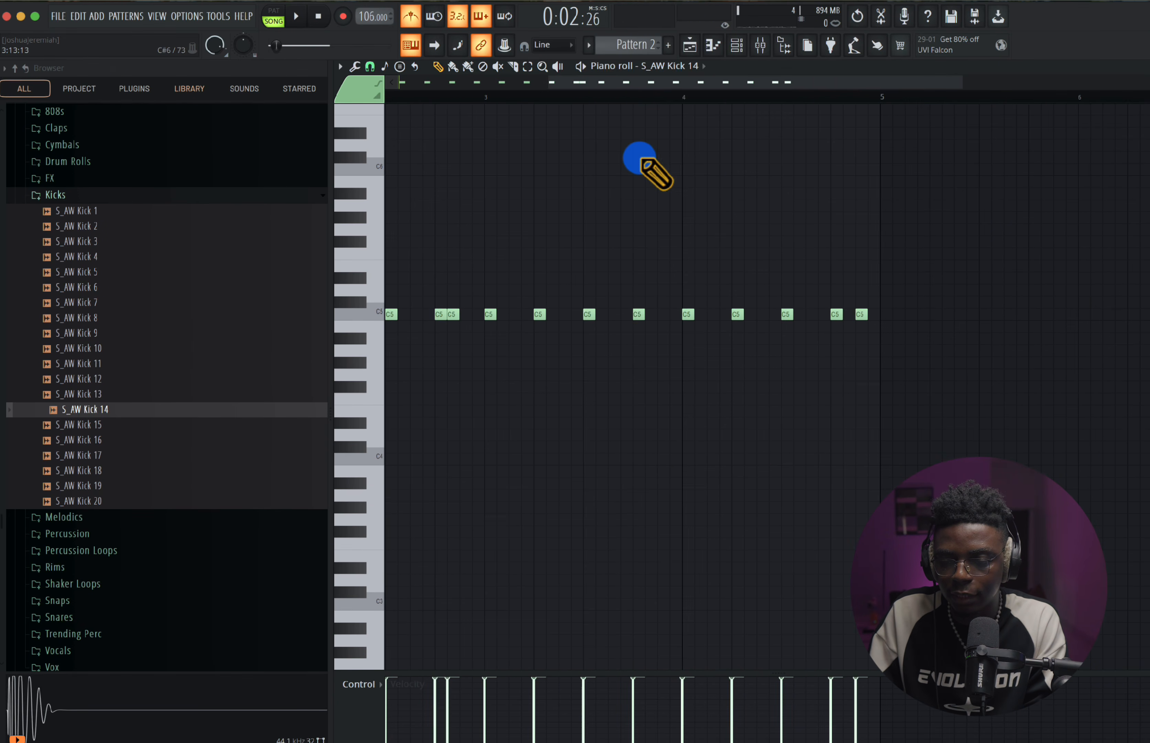
click(683, 96)
key(space)
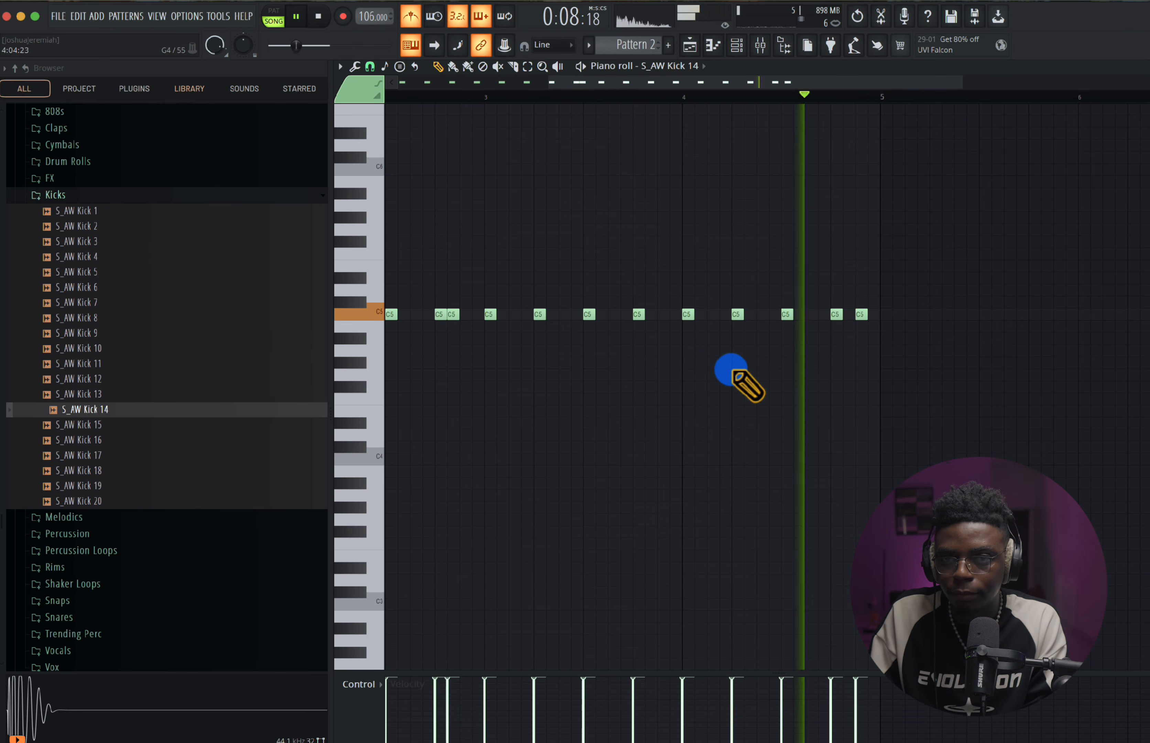
scroll(770, 368, down, 3)
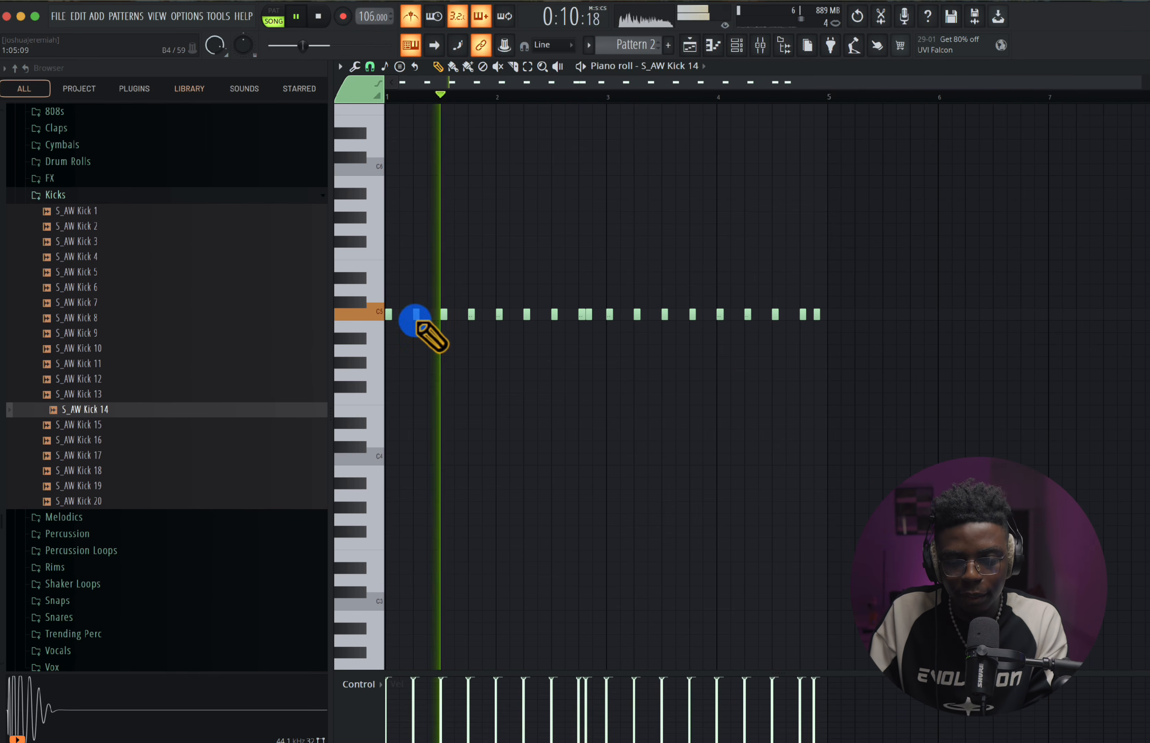
- Audition samples in the Percussion folder and add S_AW Perc_bongo 3 to the channel rack
click(133, 196)
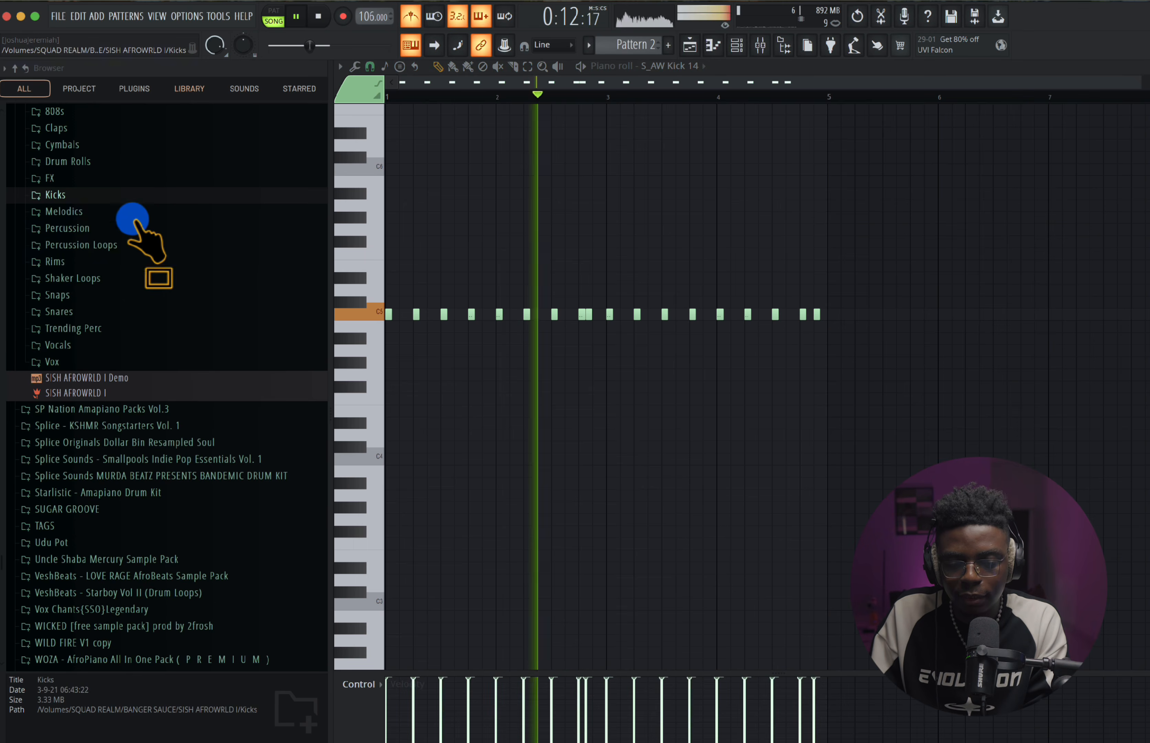
click(126, 228)
key(space)
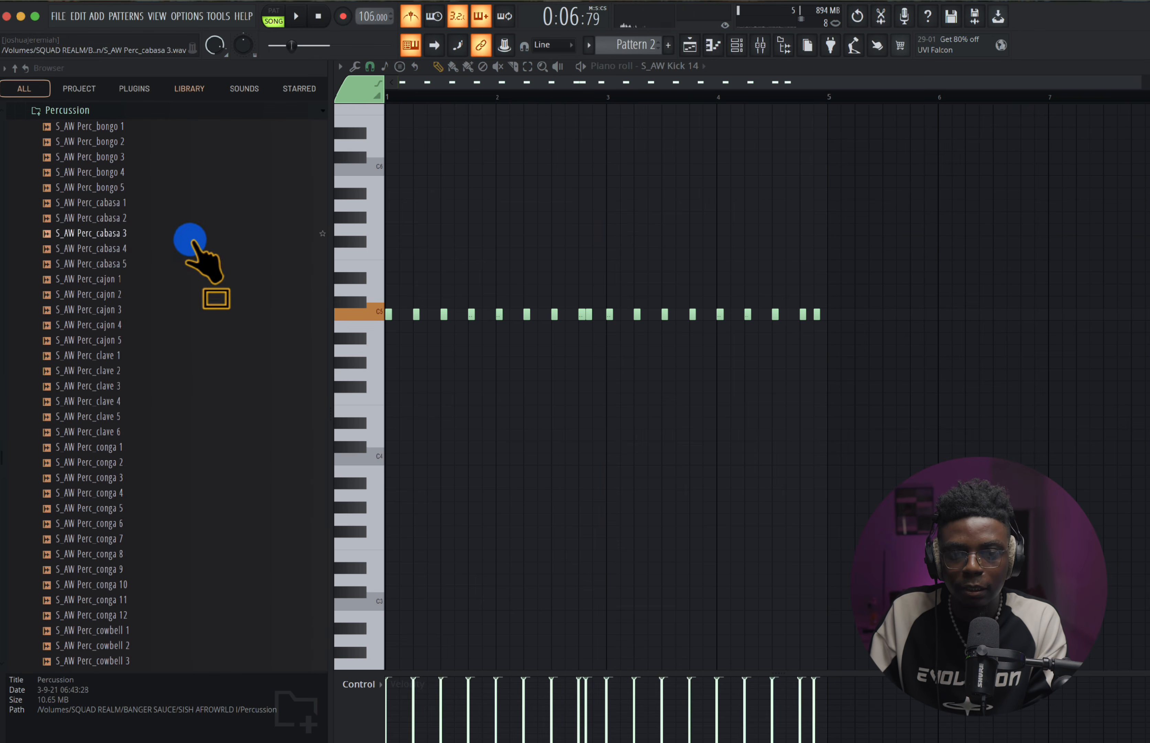
click(181, 231)
click(151, 158)
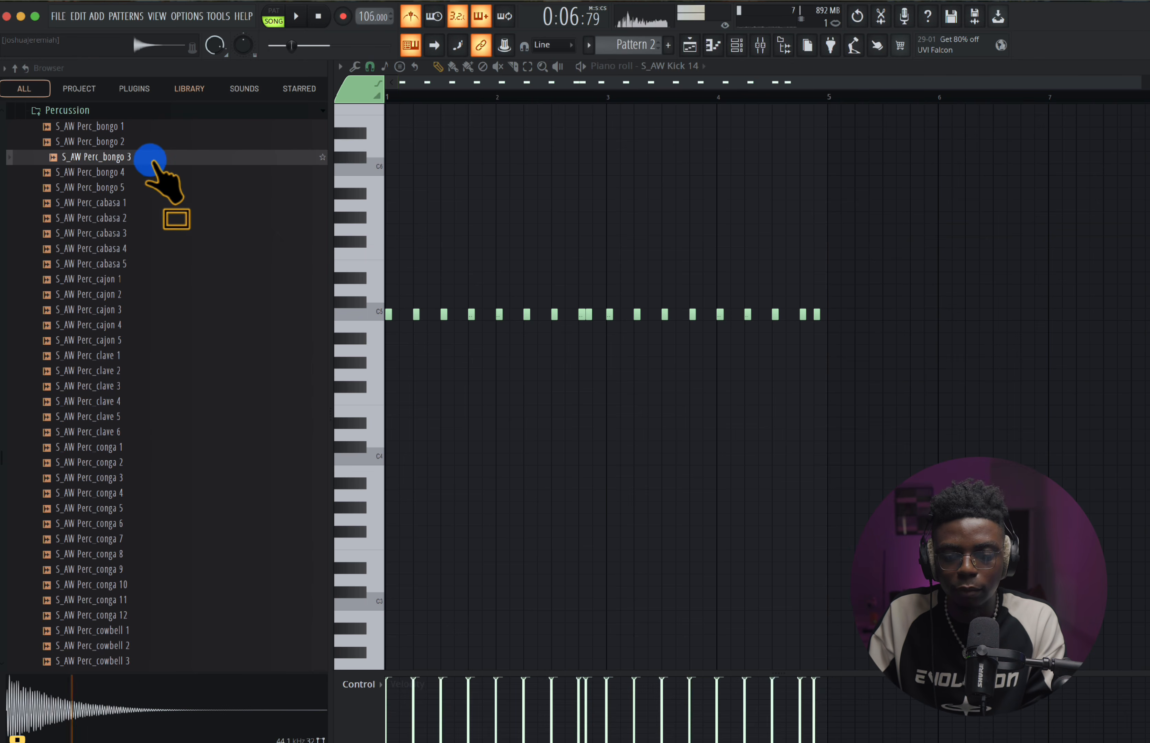
drag(706, 62, 507, 229)
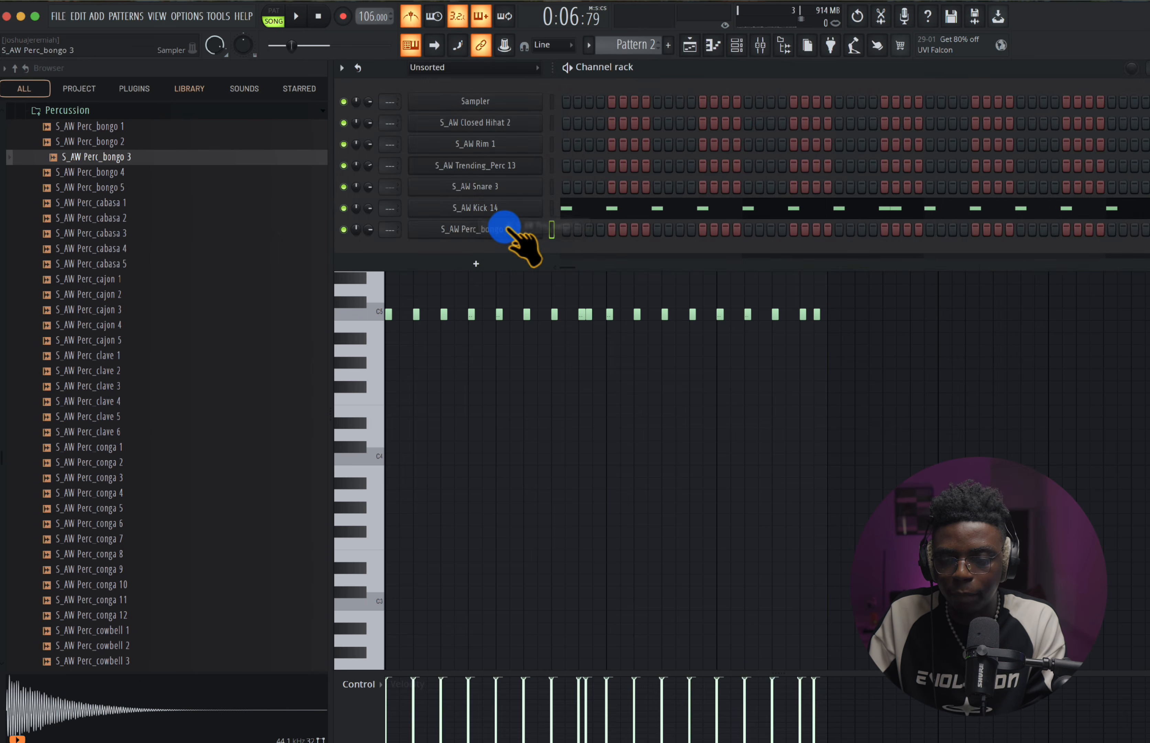
- Create a third pattern, place it at bar 1 of Track 5, and rename it PERCUSSION
scroll(648, 42, down, 1)
click(689, 45)
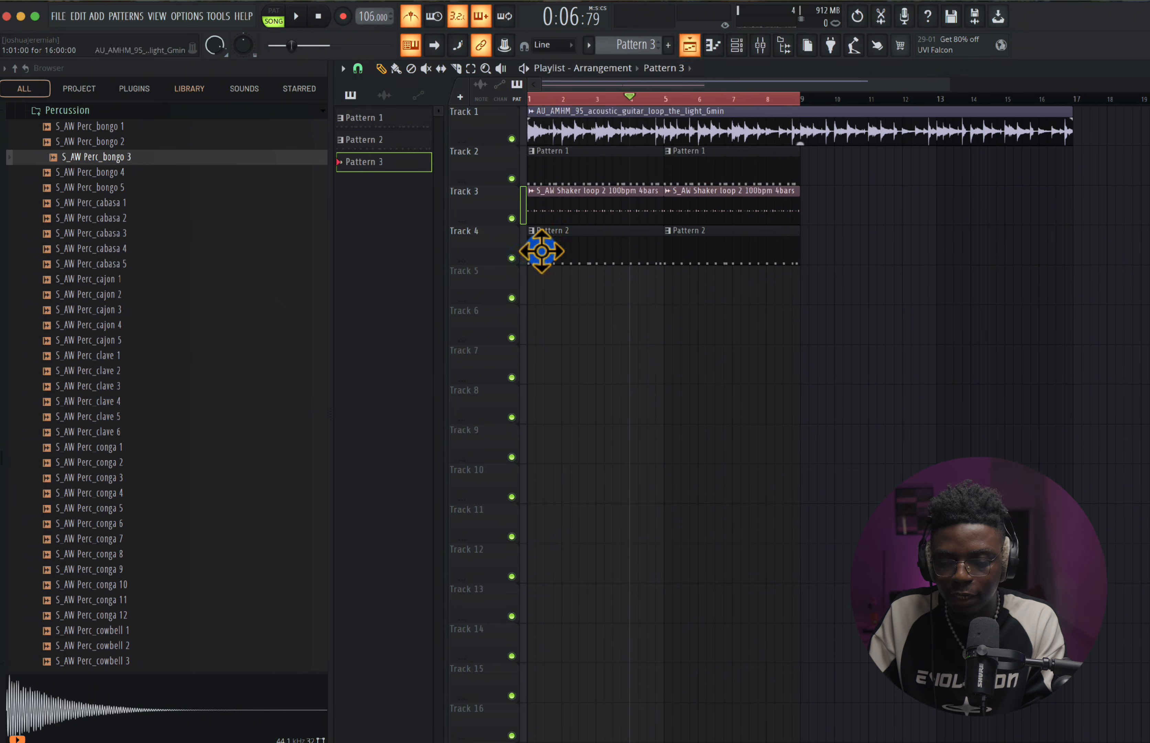
click(642, 45)
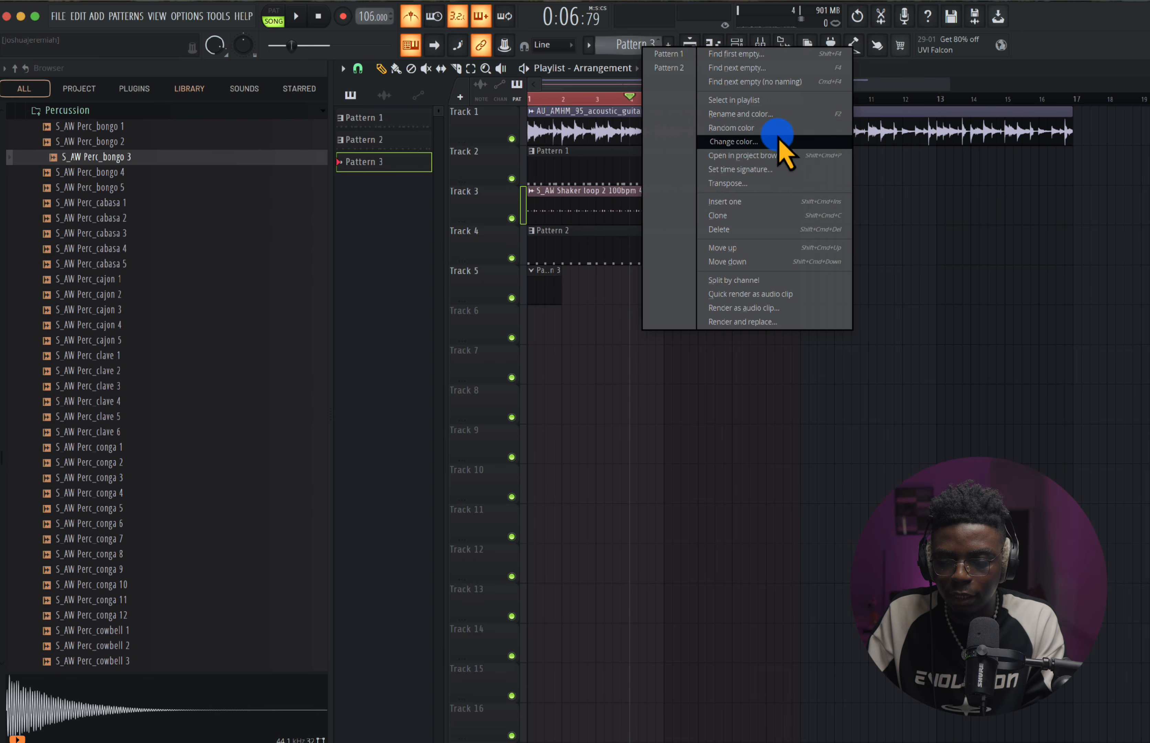
click(767, 115)
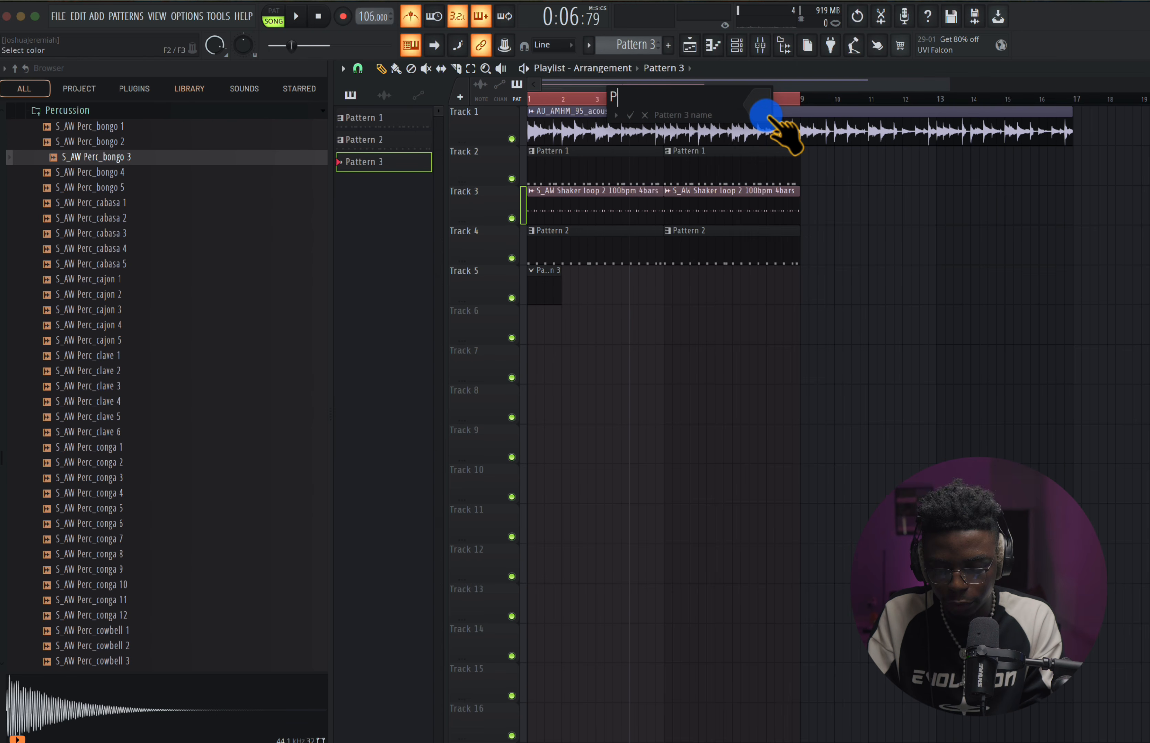
text(PERCUSSIO)
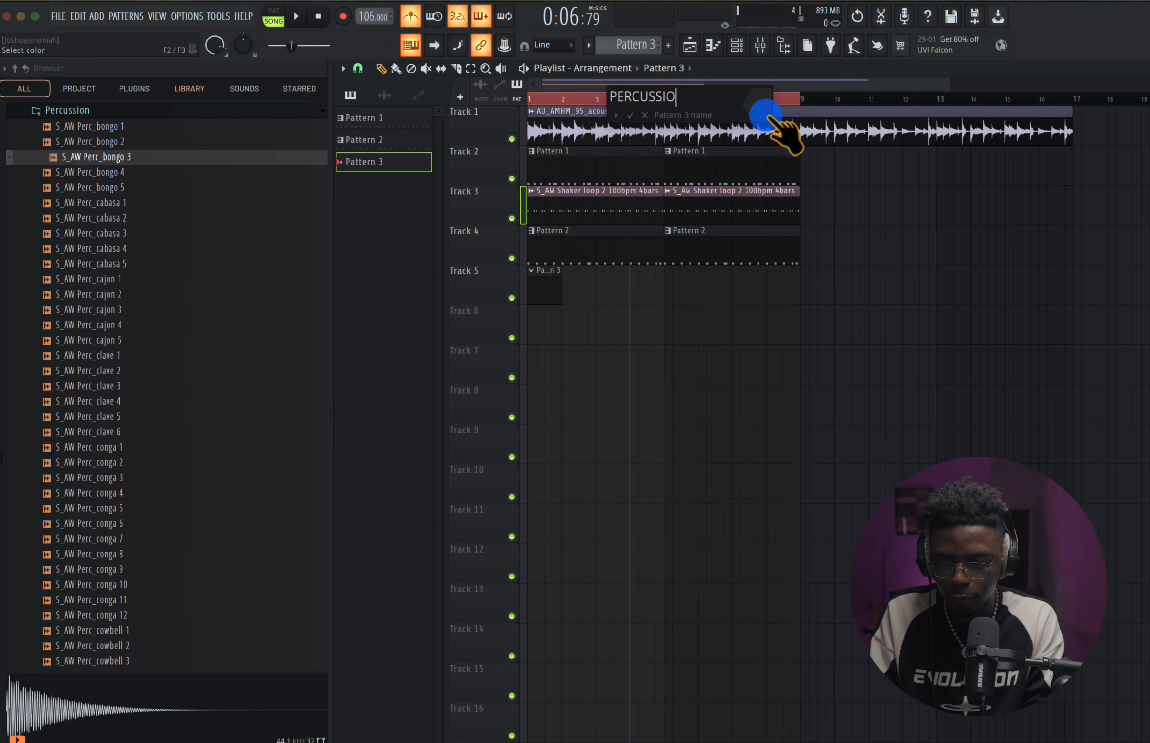
text(N)
key(Return)
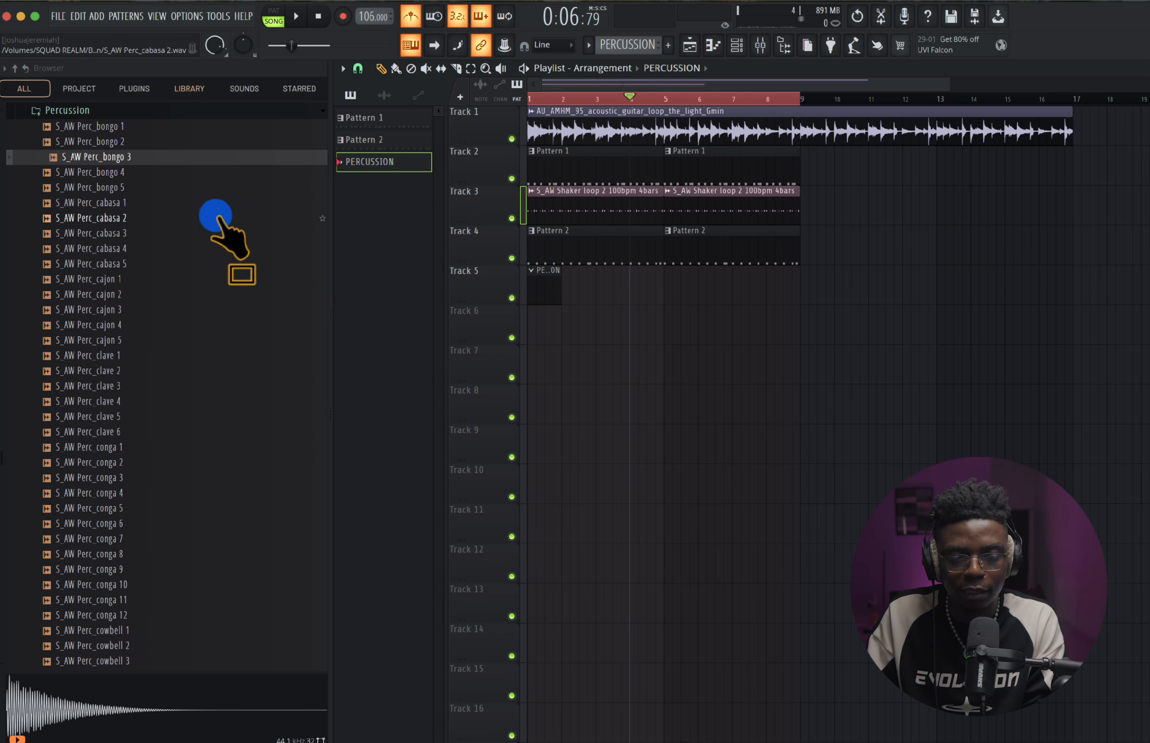
- Audition bongo, cabasa and cajon samples from the Percussion folder
click(168, 172)
click(167, 264)
click(159, 325)
click(141, 311)
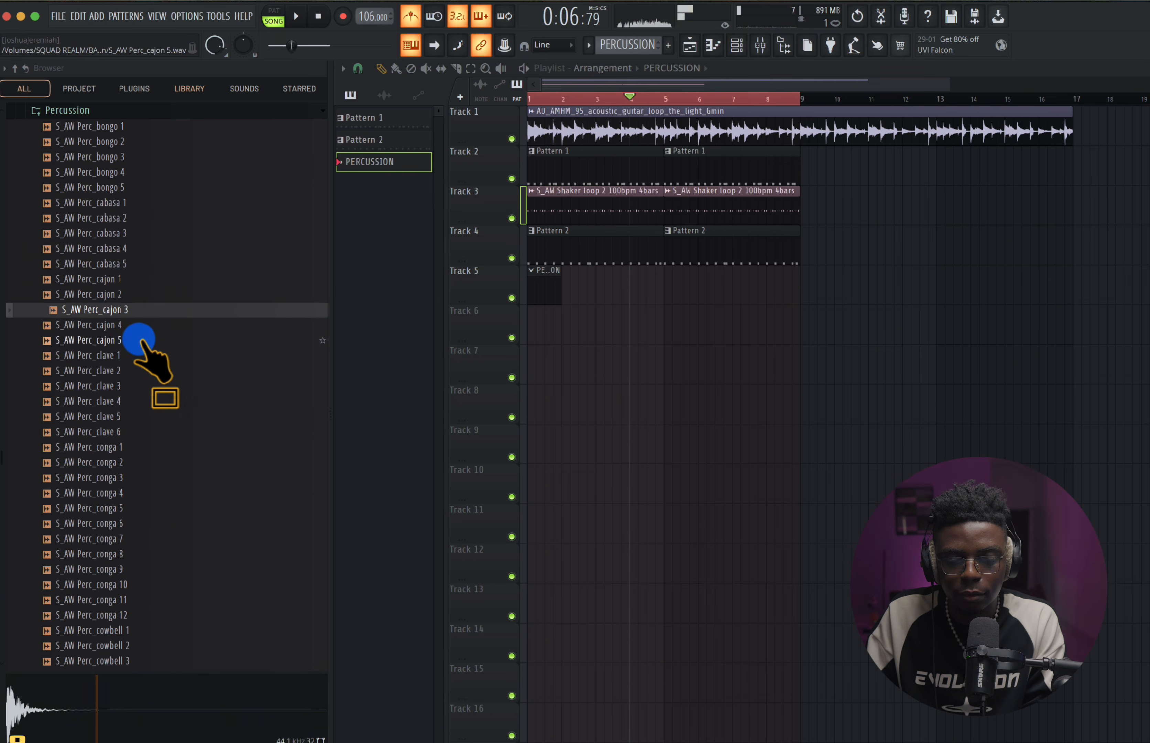
click(140, 341)
click(149, 264)
- Place a C5 note at step 7 of bar 1 for S_AW Perc_bongo 3 and play it with the arrangement
click(735, 45)
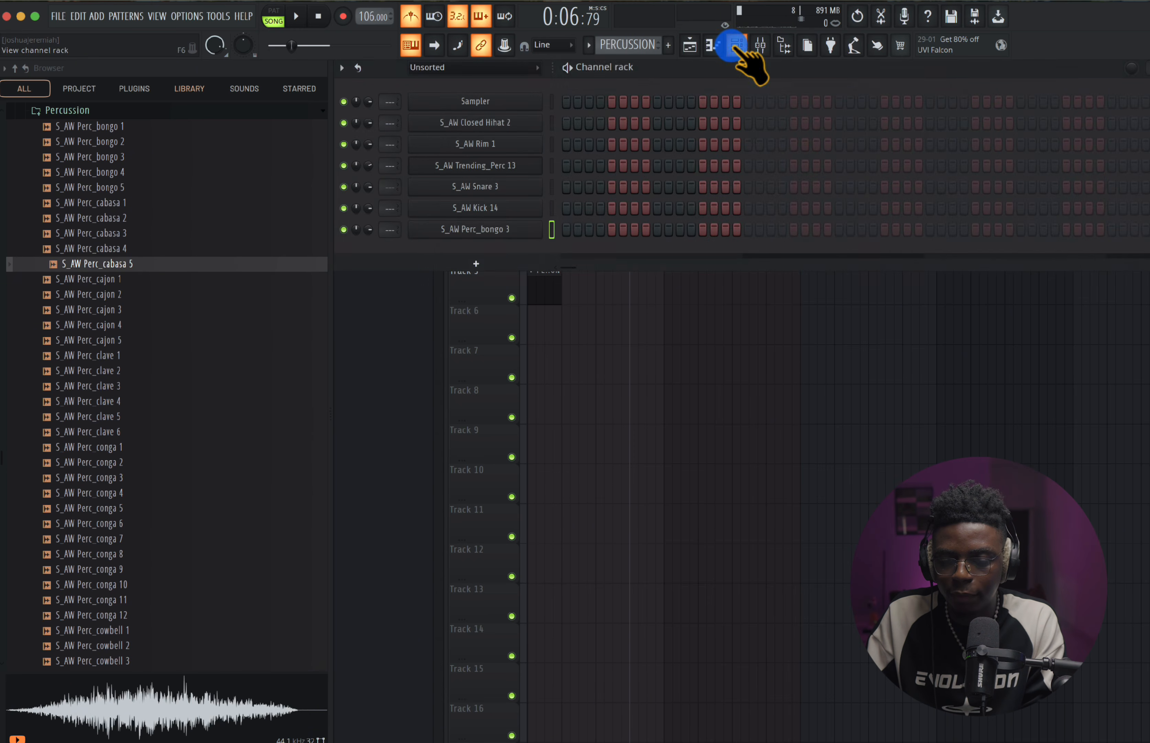
right_click(498, 229)
click(561, 228)
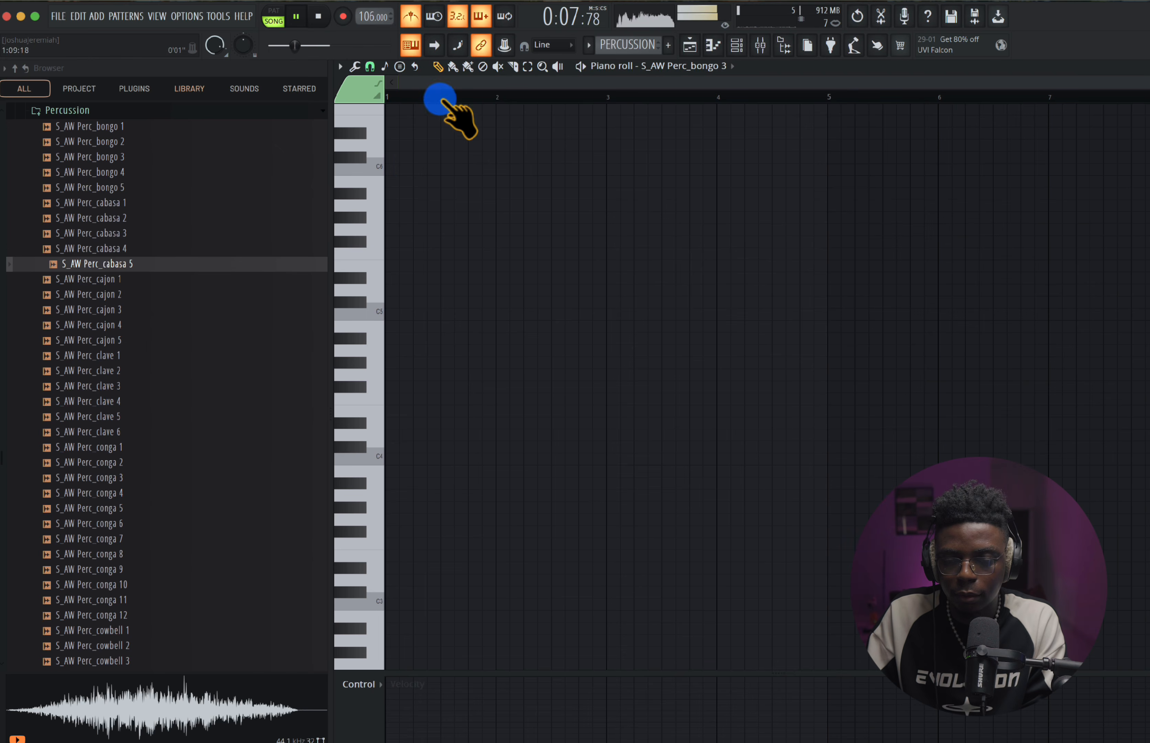
key(space)
key(space)
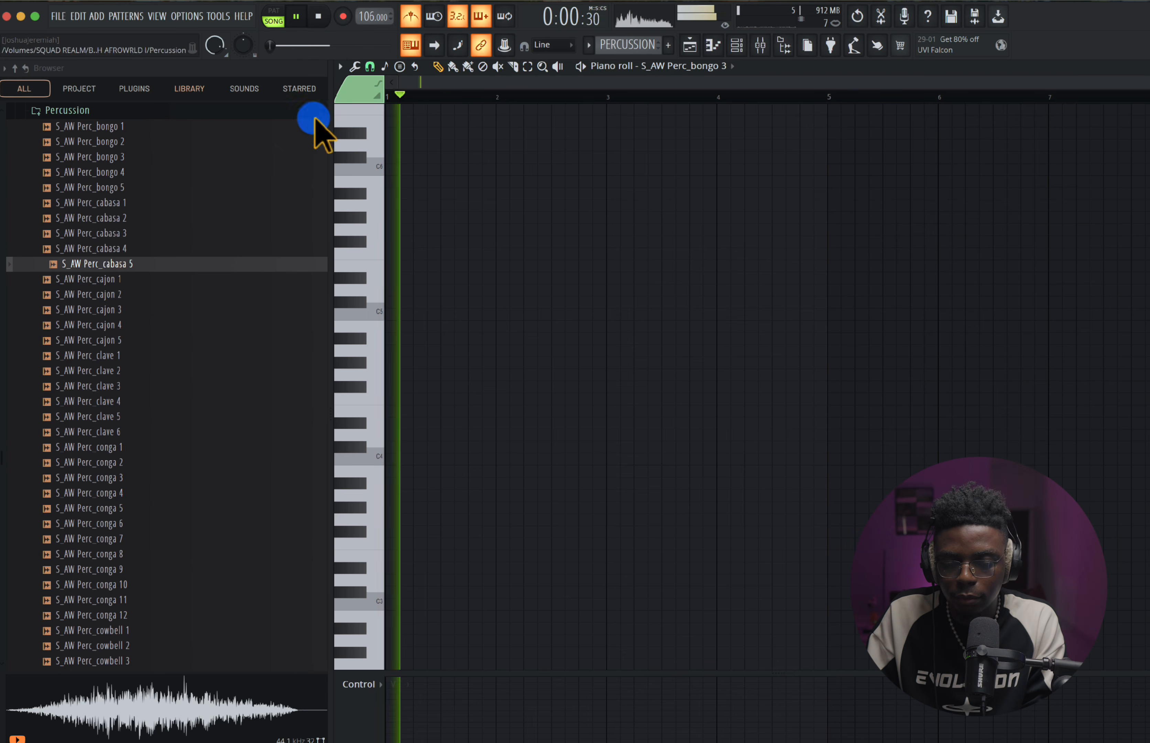
click(379, 314)
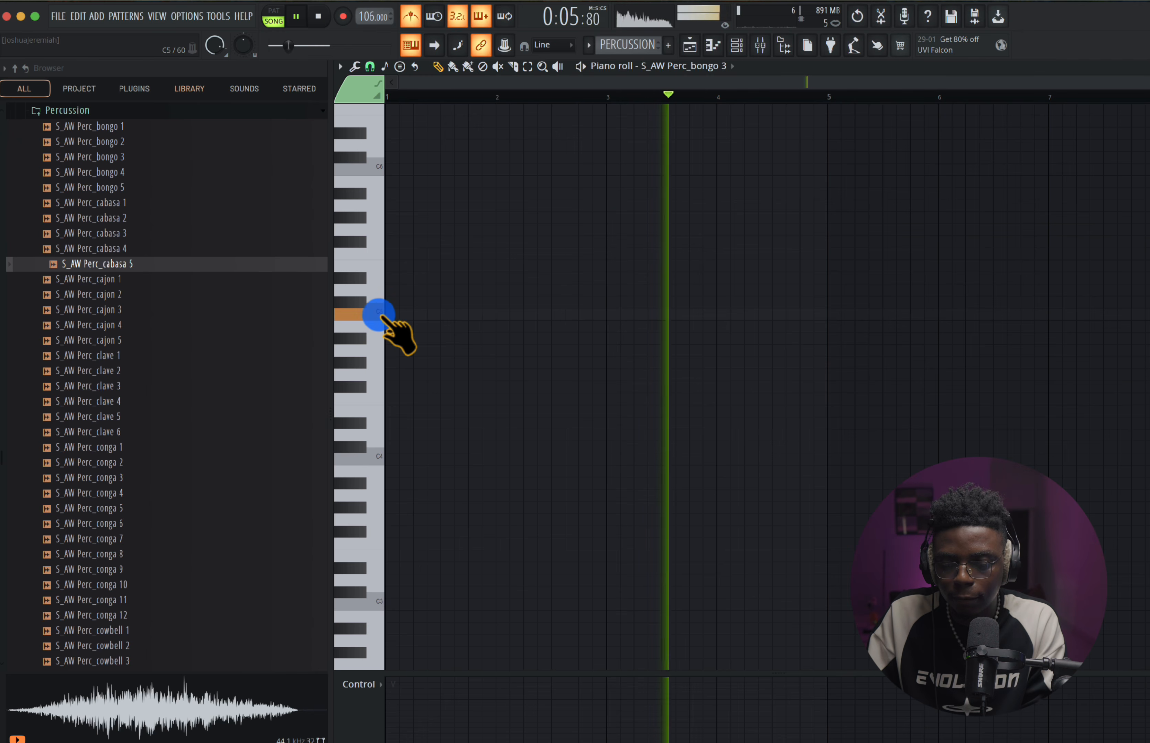
key(space)
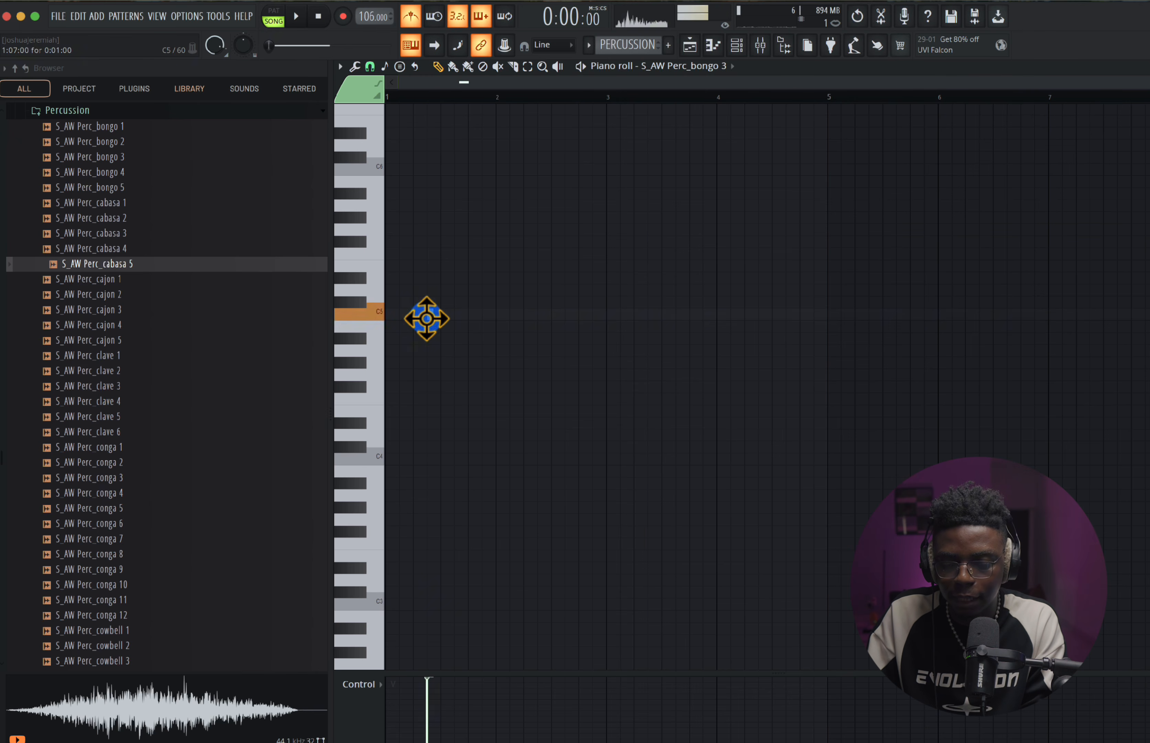
key(space)
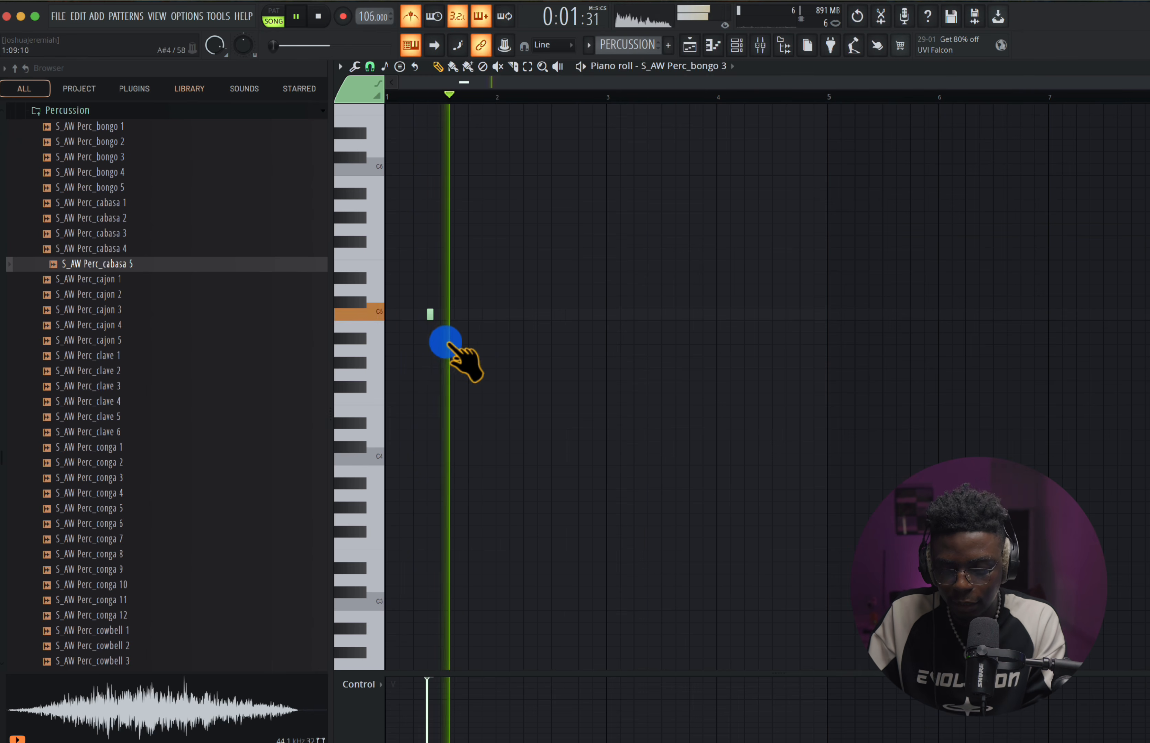
- Duplicate the S_AW Perc_bongo 3 note into bars 2, 3 and 4 at the same position
drag(453, 343, 411, 319)
scroll(537, 384, up, 5)
key(space)
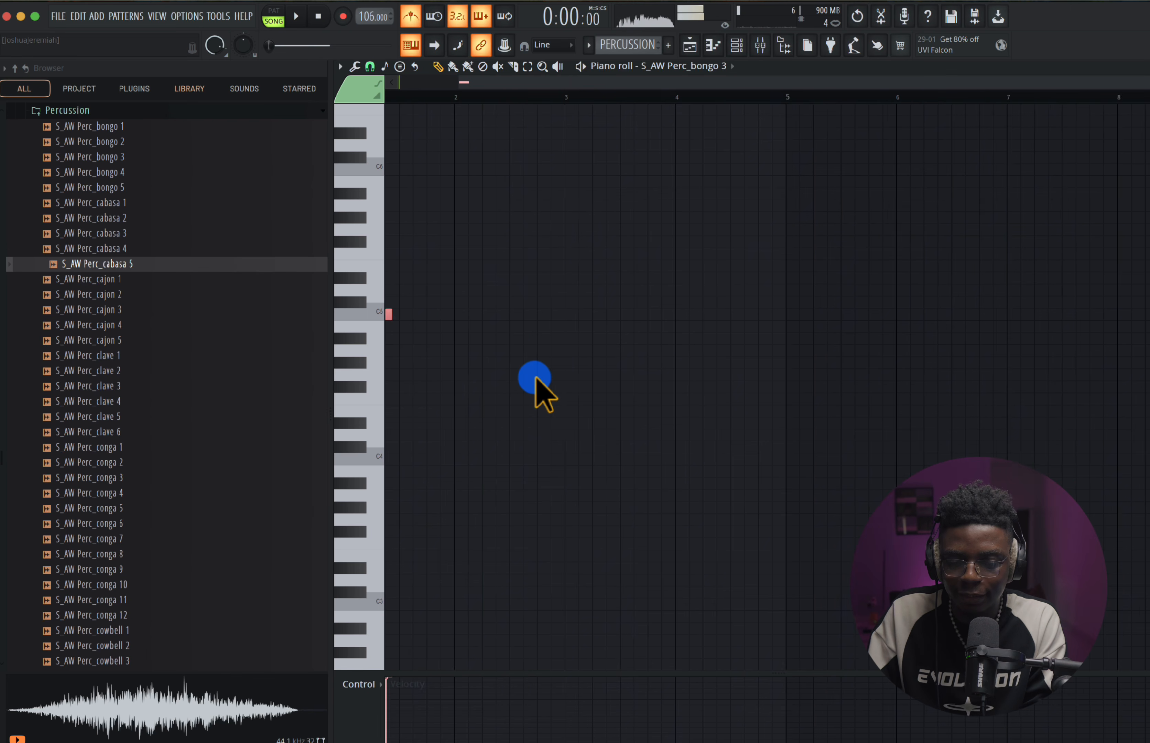
scroll(534, 377, left, 1)
scroll(537, 384, right, 5)
scroll(536, 384, down, 1)
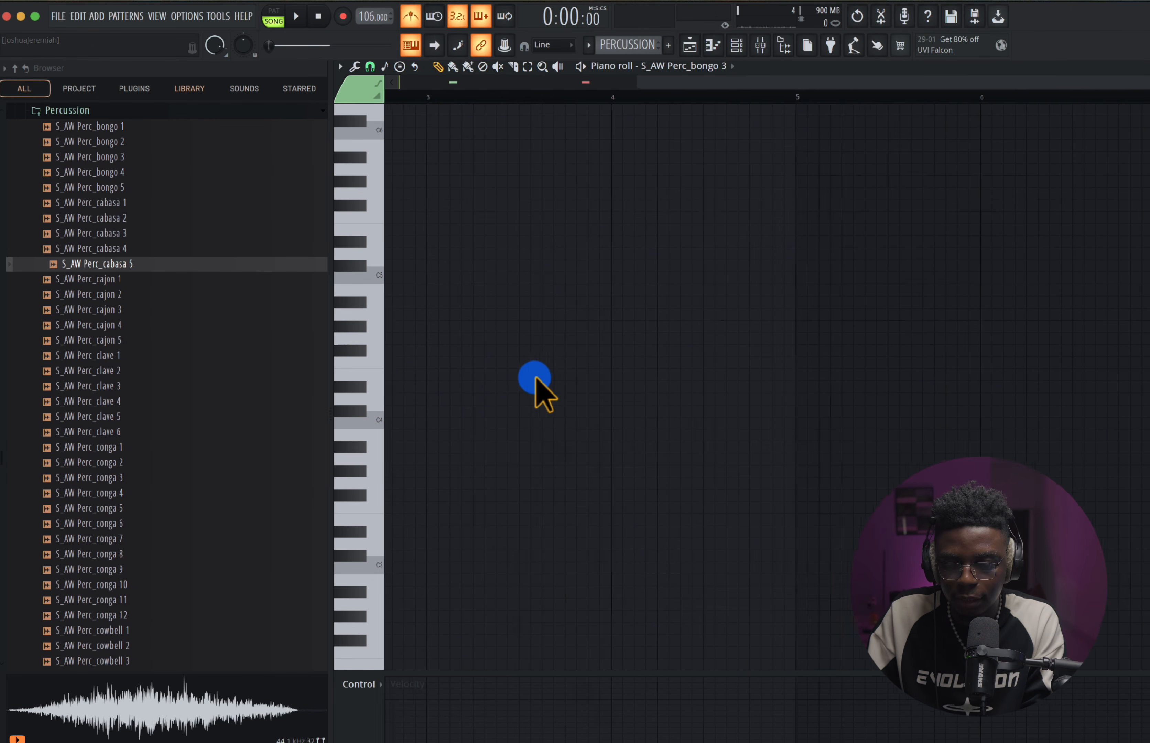
scroll(536, 384, left, 5)
scroll(536, 384, right, 8)
scroll(537, 384, up, 1)
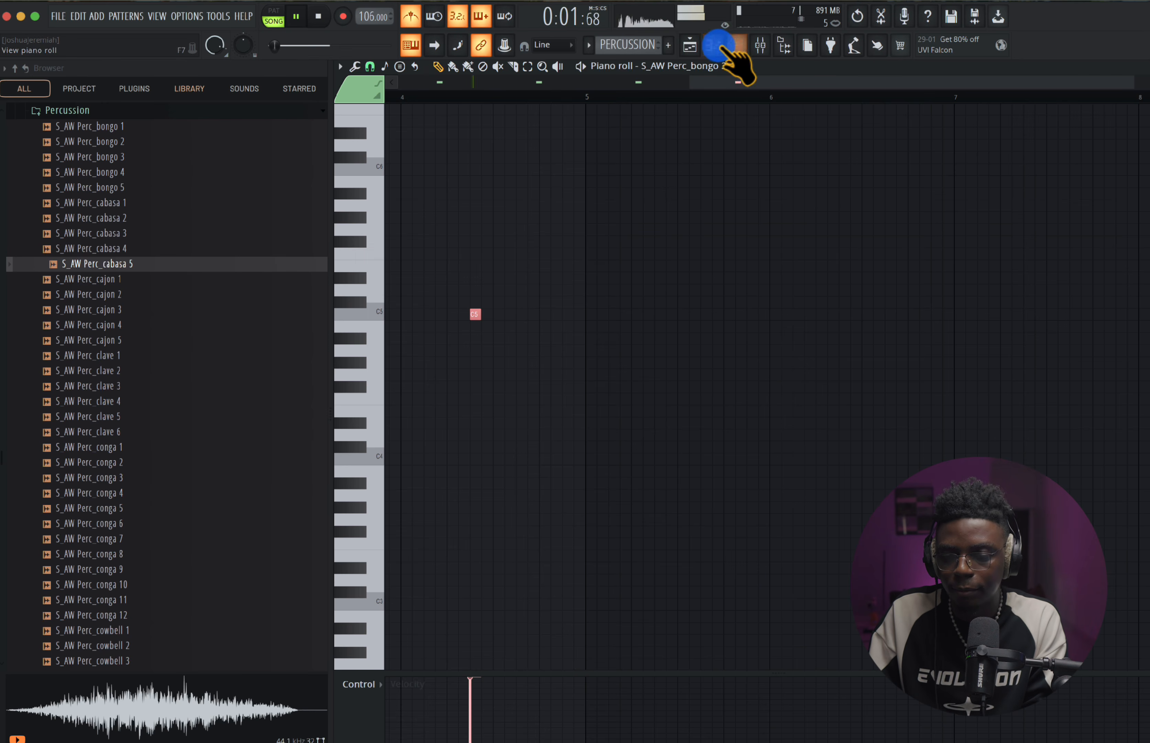
- Audition conga samples from S_AW Perc_conga 4 to S_AW Perc_conga 7 in the Percussion folder
click(689, 45)
click(162, 500)
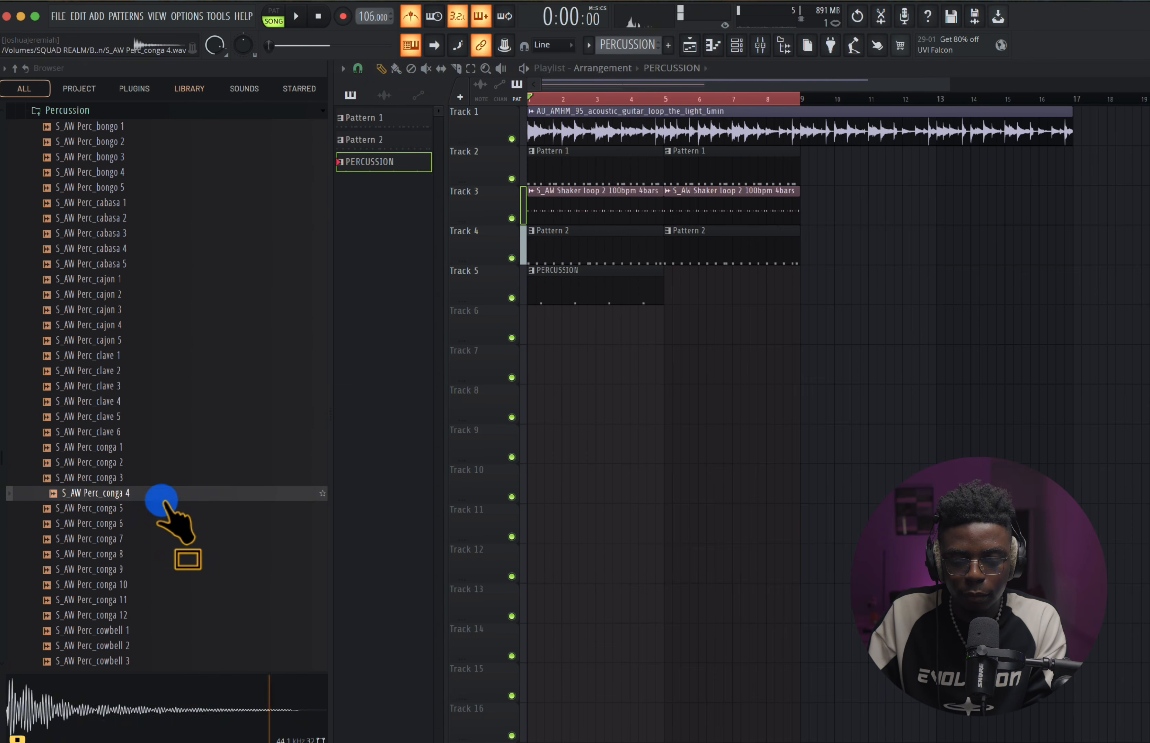
click(160, 515)
click(157, 511)
click(153, 525)
click(152, 540)
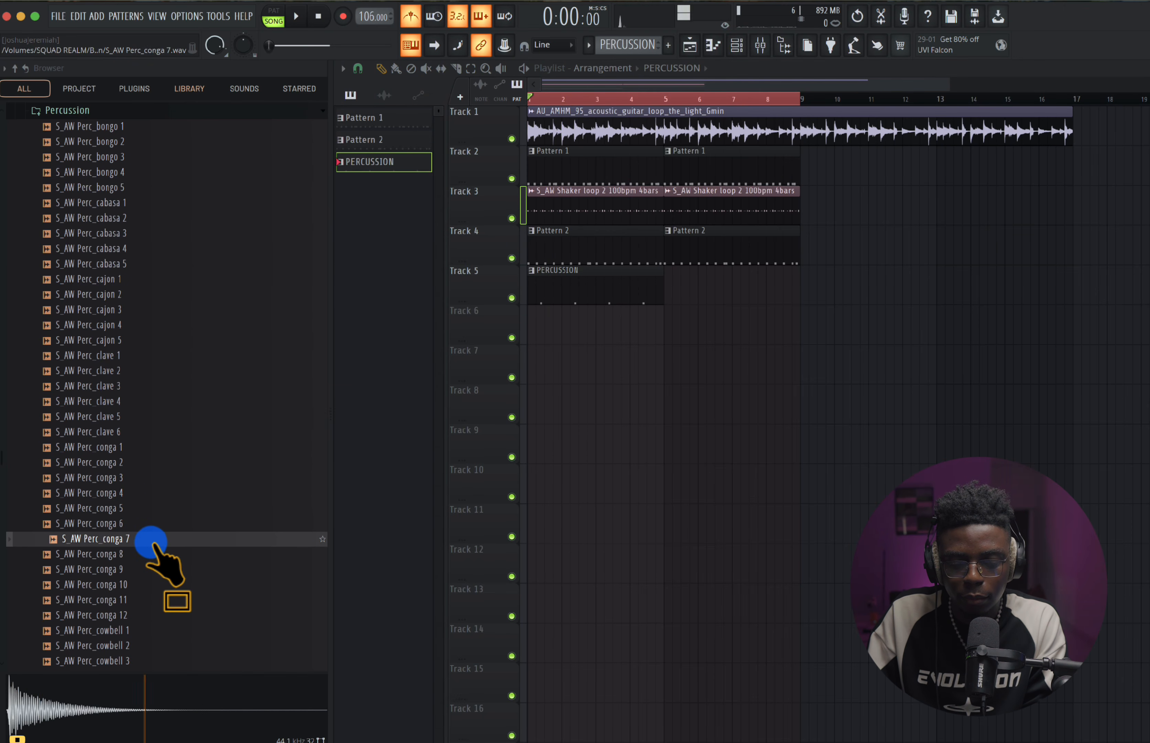
- Add S_AW Perc_conga 7 as a new channel and open its piano roll
drag(151, 540, 751, 72)
drag(574, 193, 531, 248)
right_click(532, 249)
click(560, 251)
- Place C5 notes for S_AW Perc_conga 7 at step 11 of bars 2 and 4 and play them with the arrangement
key(space)
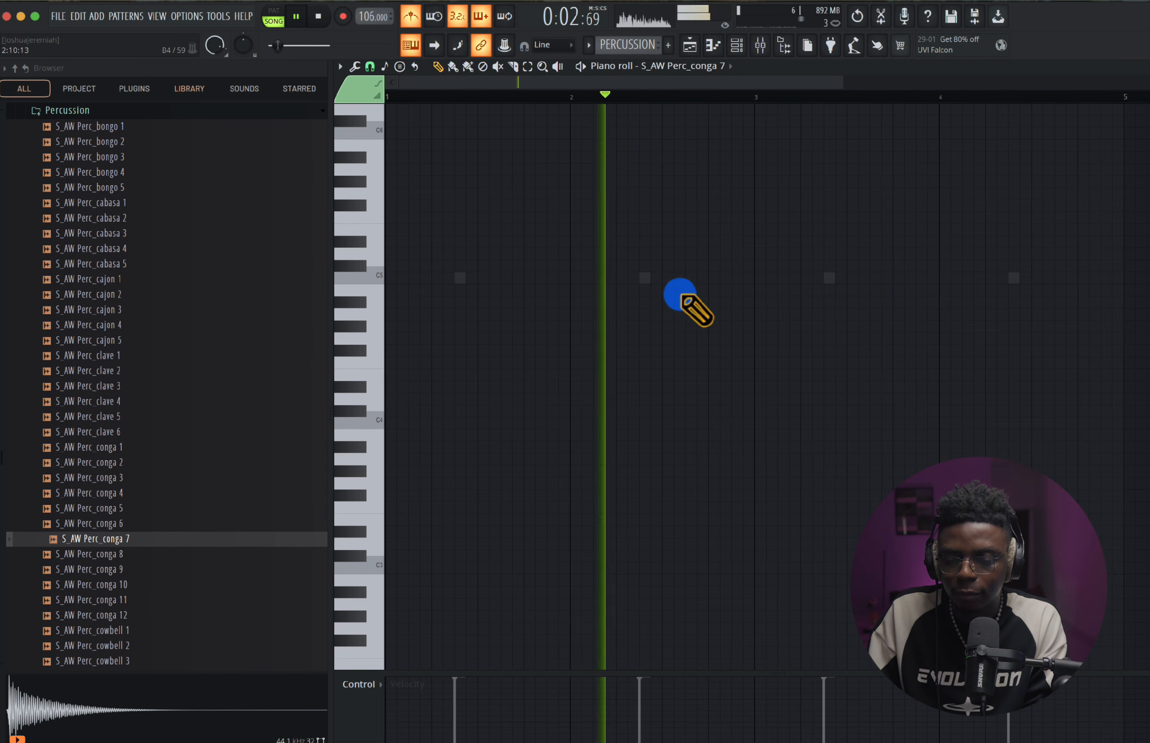
click(679, 280)
key(space)
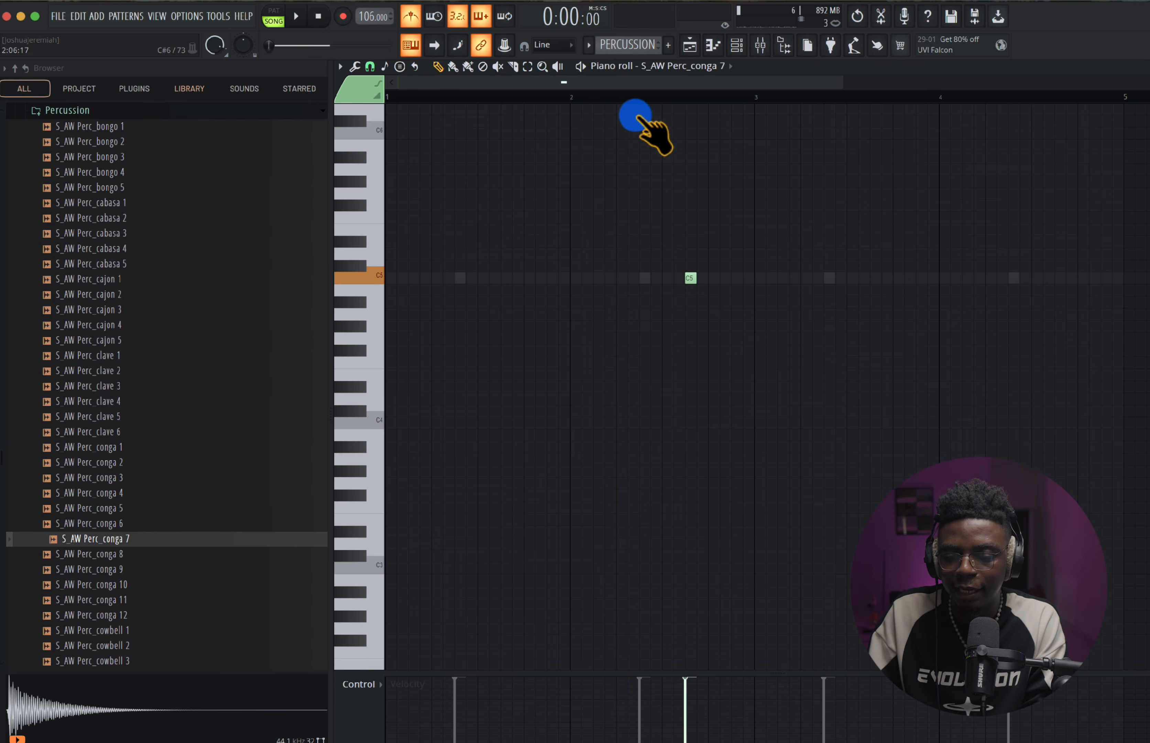
click(571, 97)
key(space)
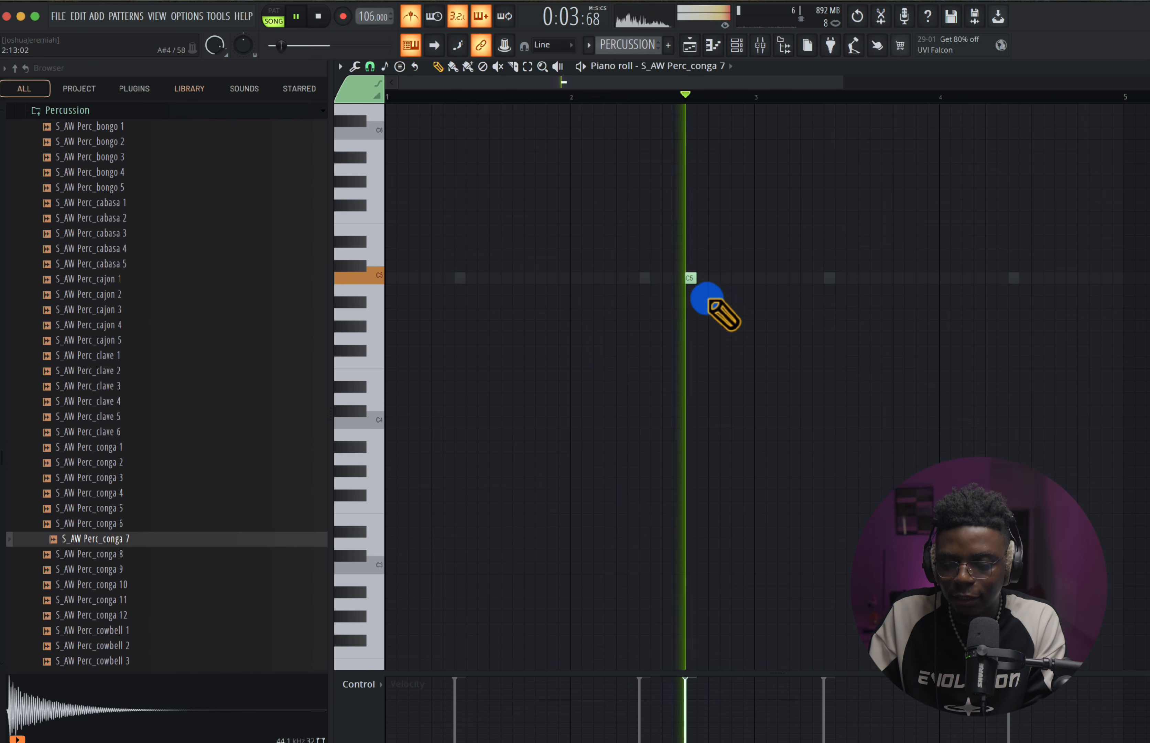
key(space)
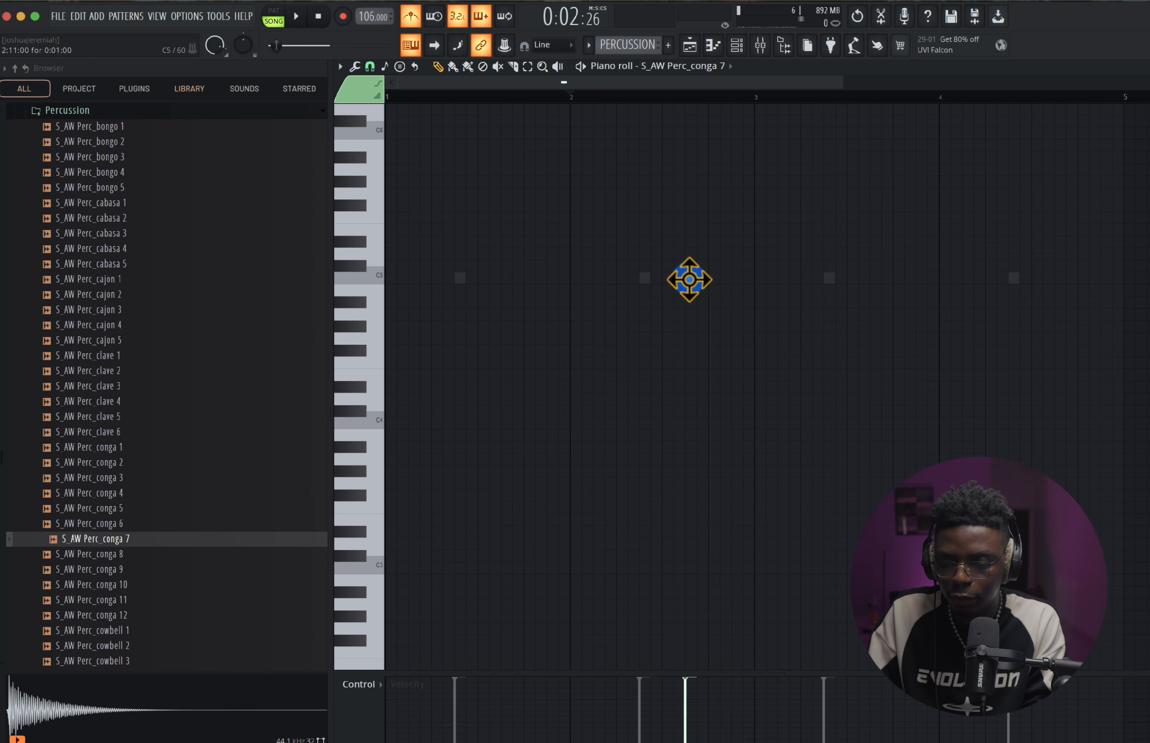
click(932, 278)
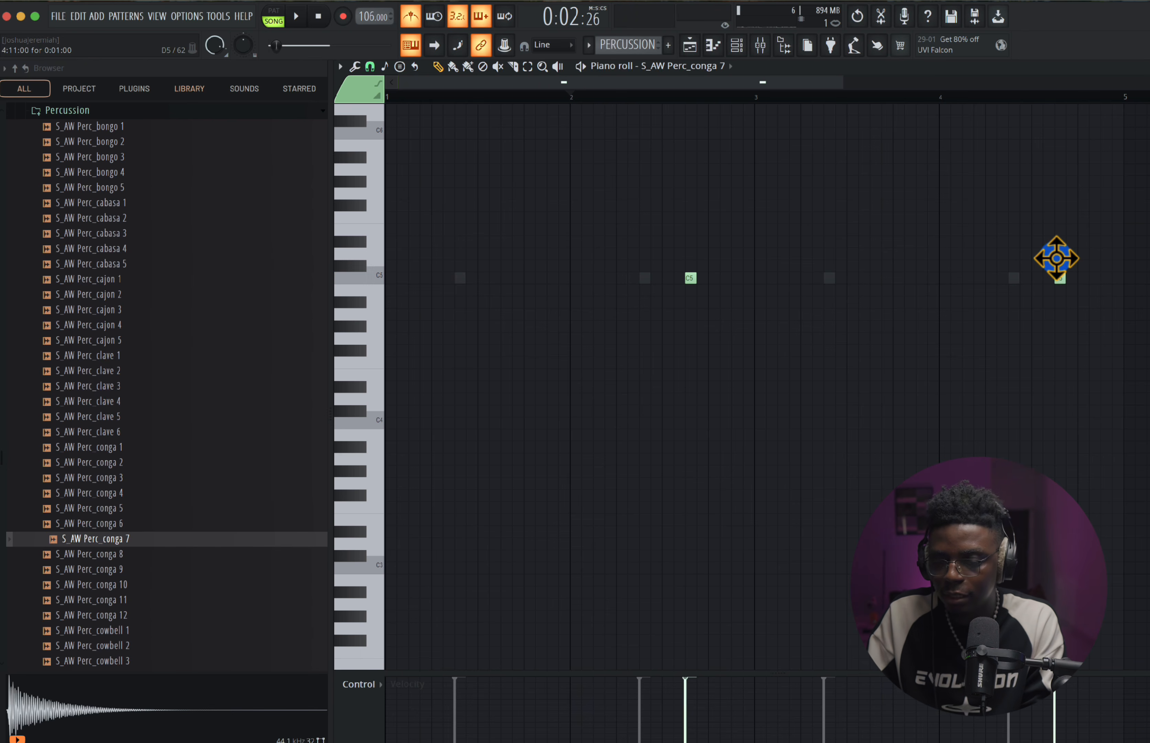
key(space)
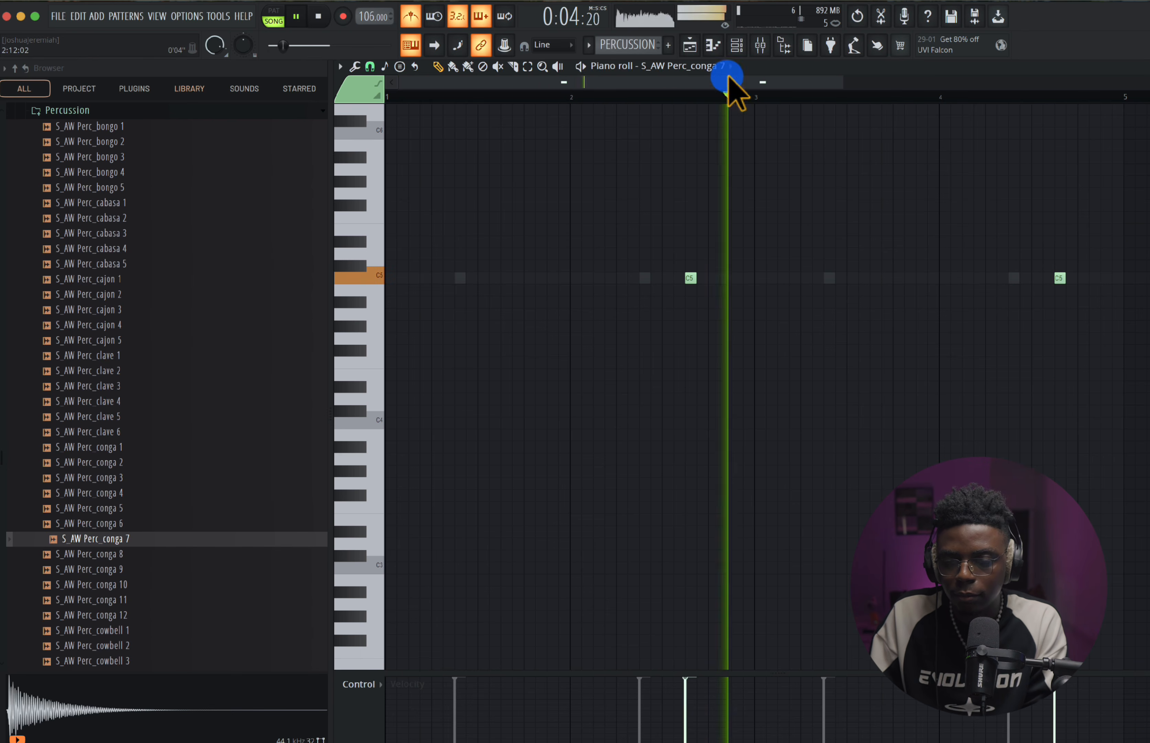
- Audition more conga samples, add S_AW Perc_conga 12 as a new channel and open its piano roll
click(737, 45)
click(128, 585)
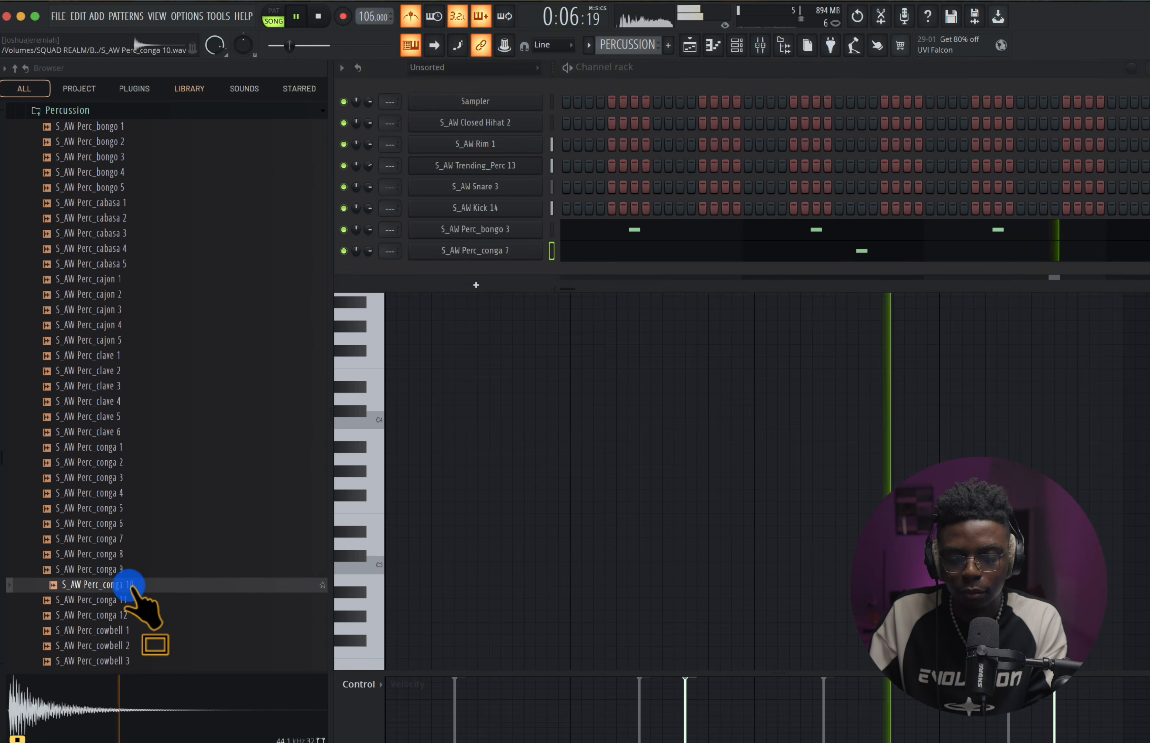
click(128, 615)
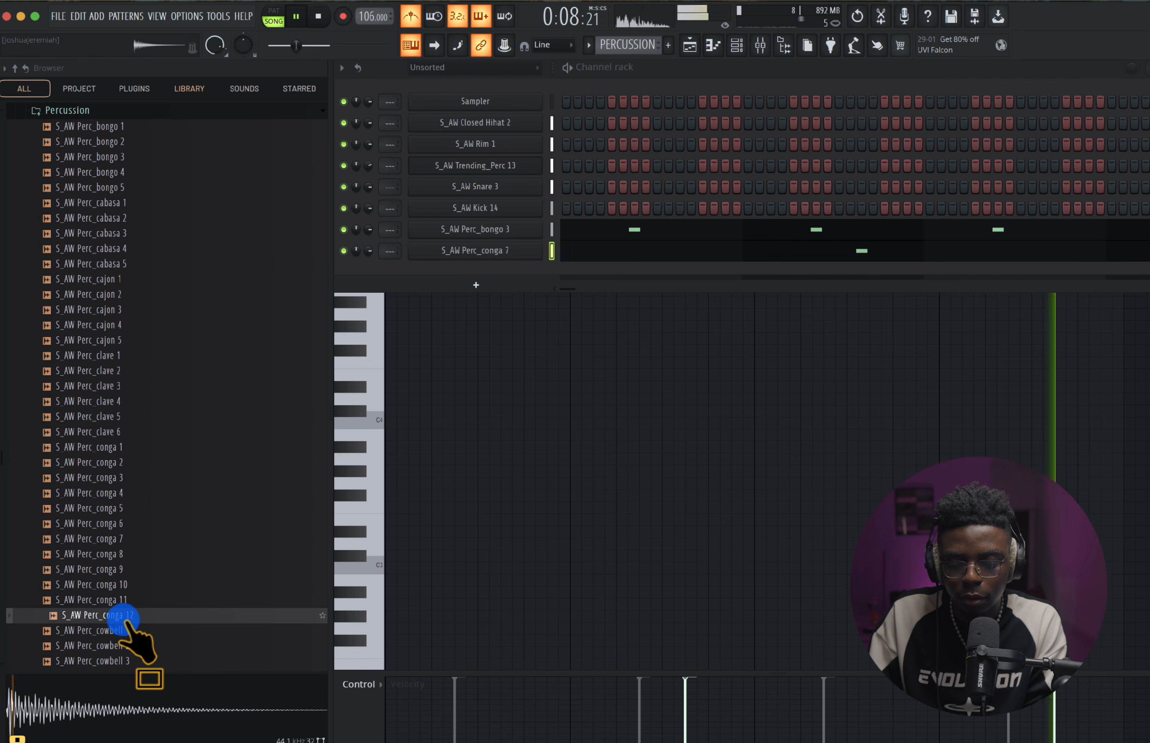
drag(126, 618, 490, 271)
key(space)
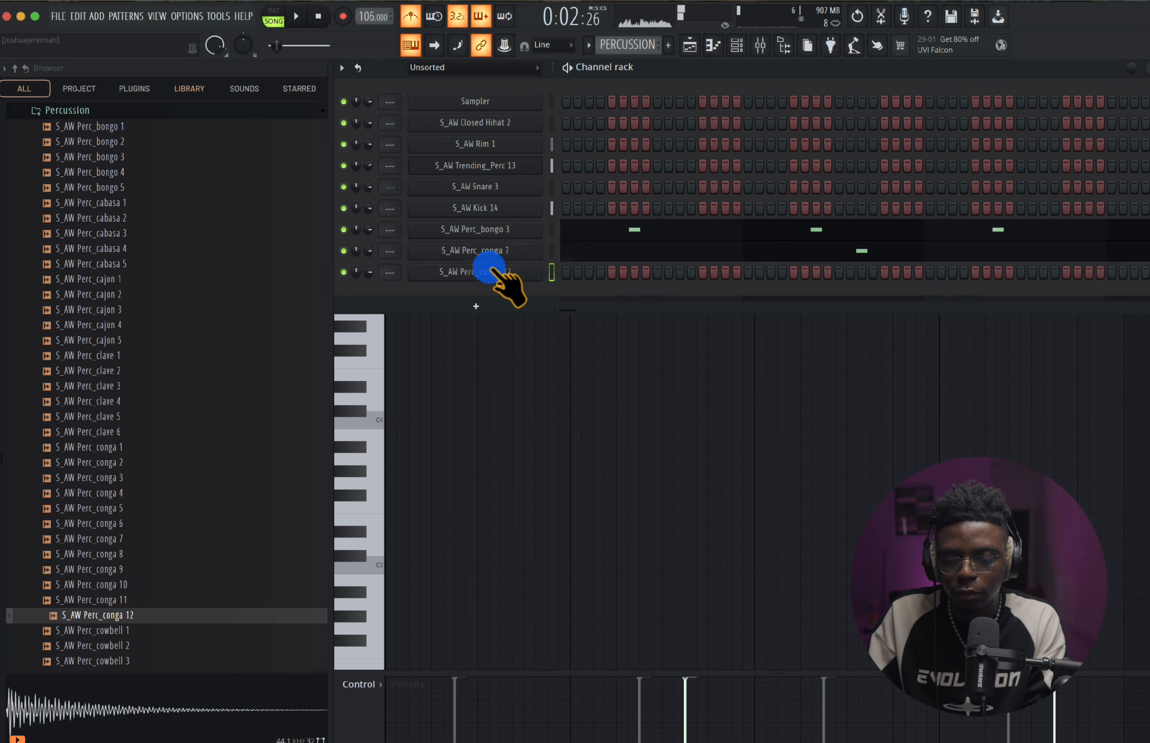
right_click(490, 270)
click(703, 273)
- Place C5 notes for S_AW Perc_conga 12 at steps 9 and 11 of bar 4 and play them back from bar 4
click(880, 331)
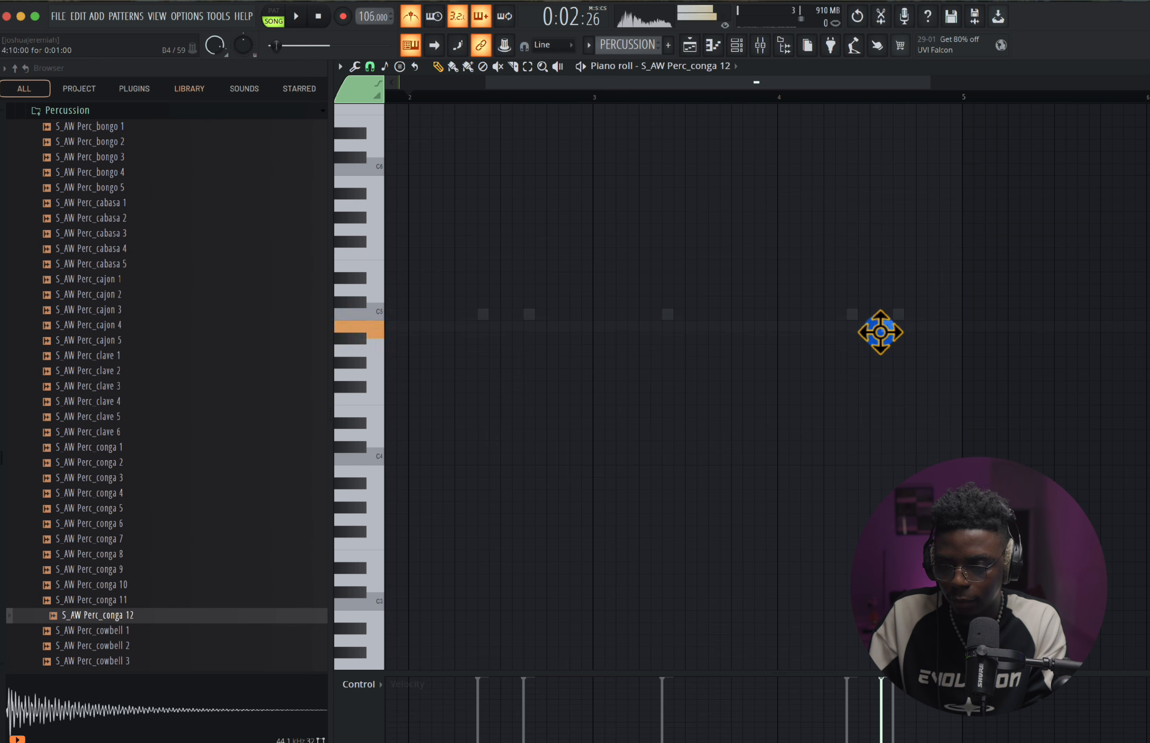
mouse_move(880, 332)
mouse_down()
mouse_move(866, 317)
mouse_move(875, 320)
mouse_up()
click(897, 315)
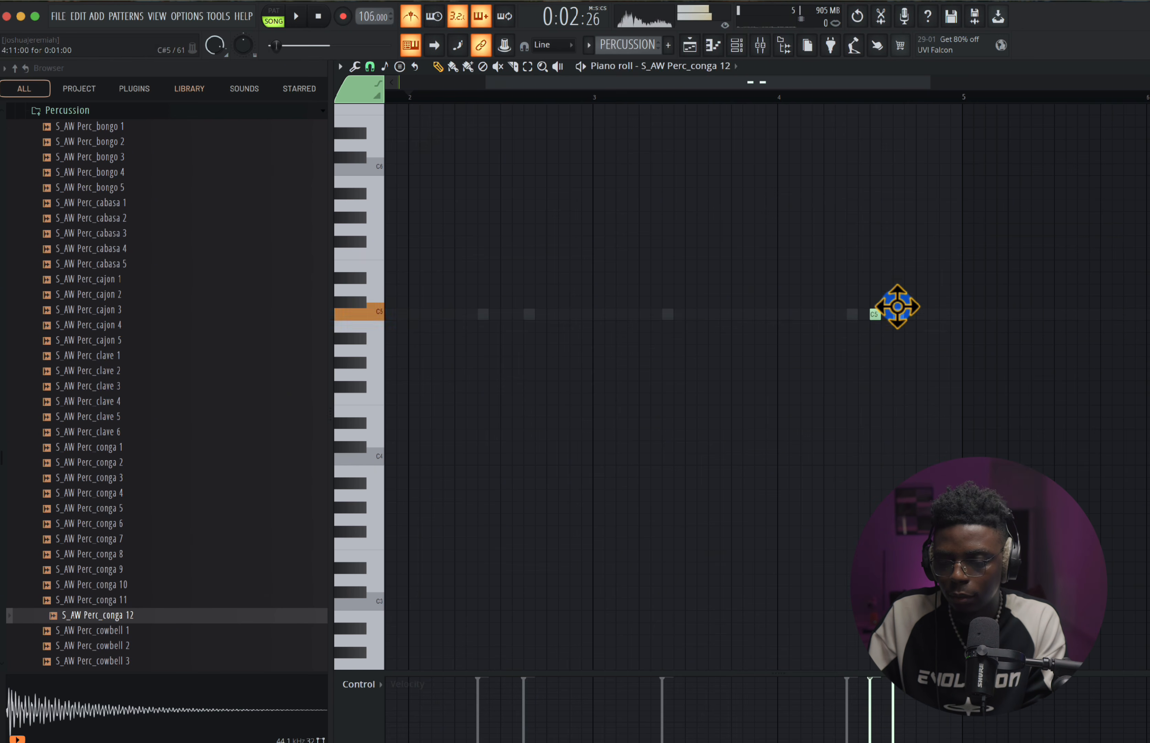
key(space)
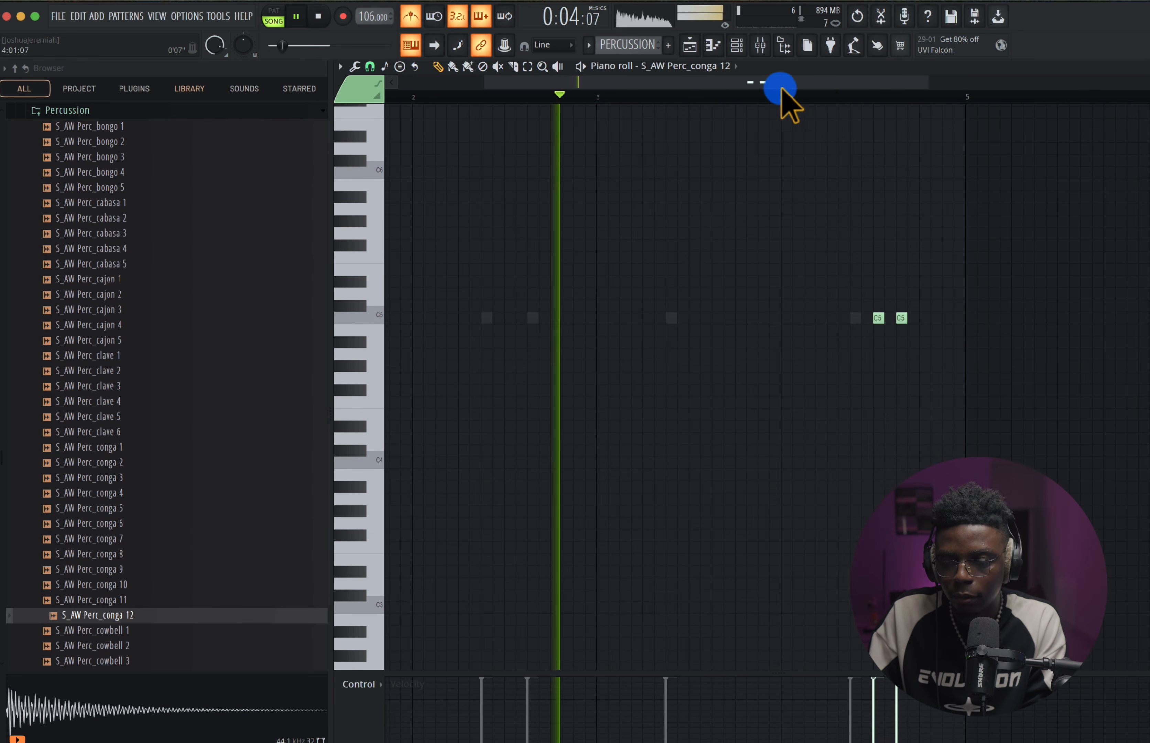
click(781, 96)
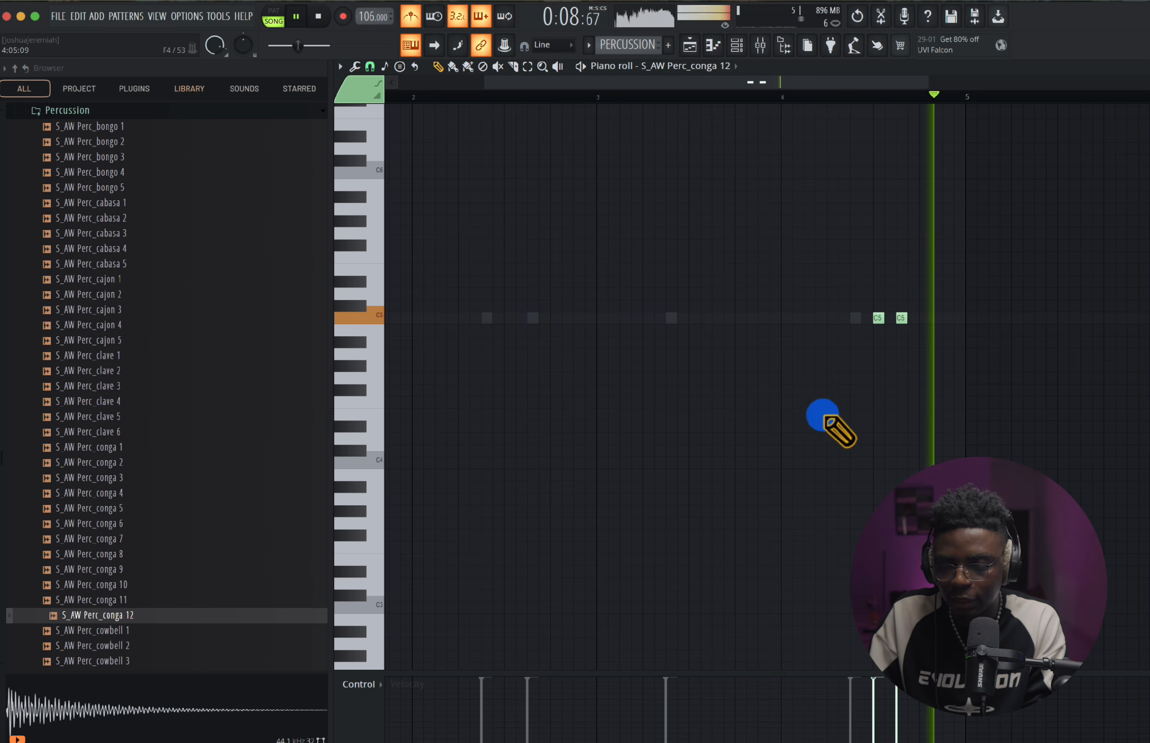
- Add S_AW Open Hihat 3 from the Hihats - Open folder under Cymbals as a new channel
click(737, 45)
scroll(104, 309, up, 5)
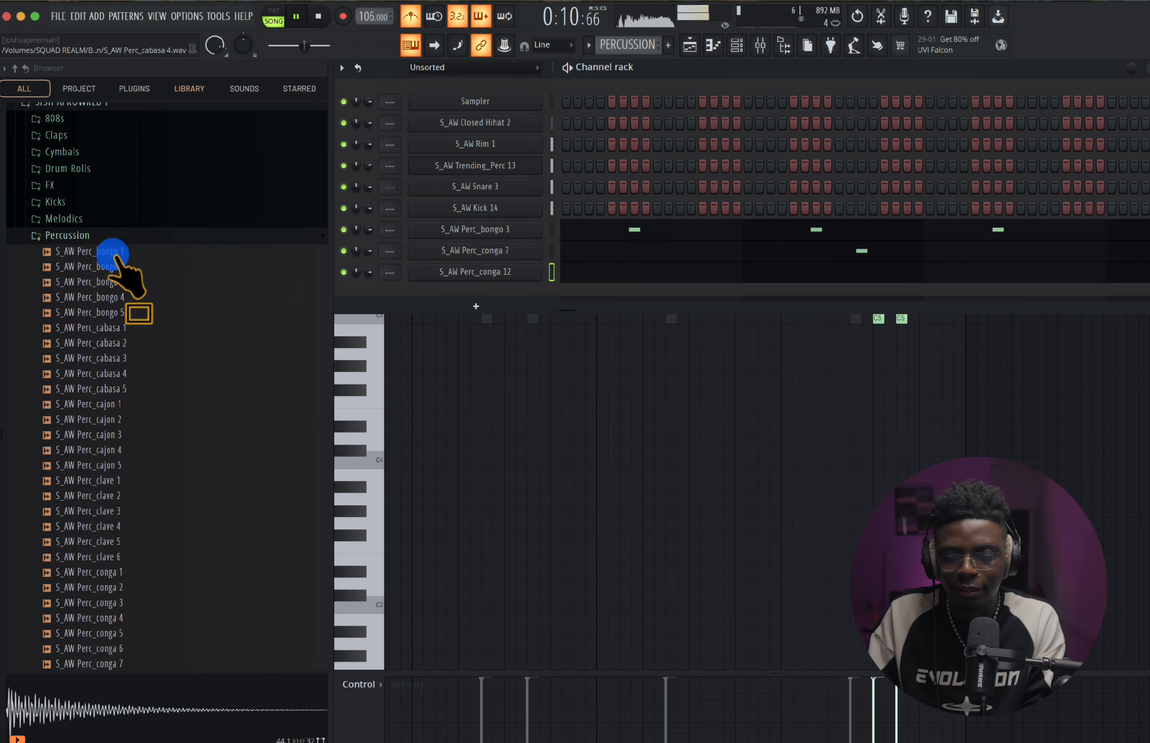
key(space)
click(94, 294)
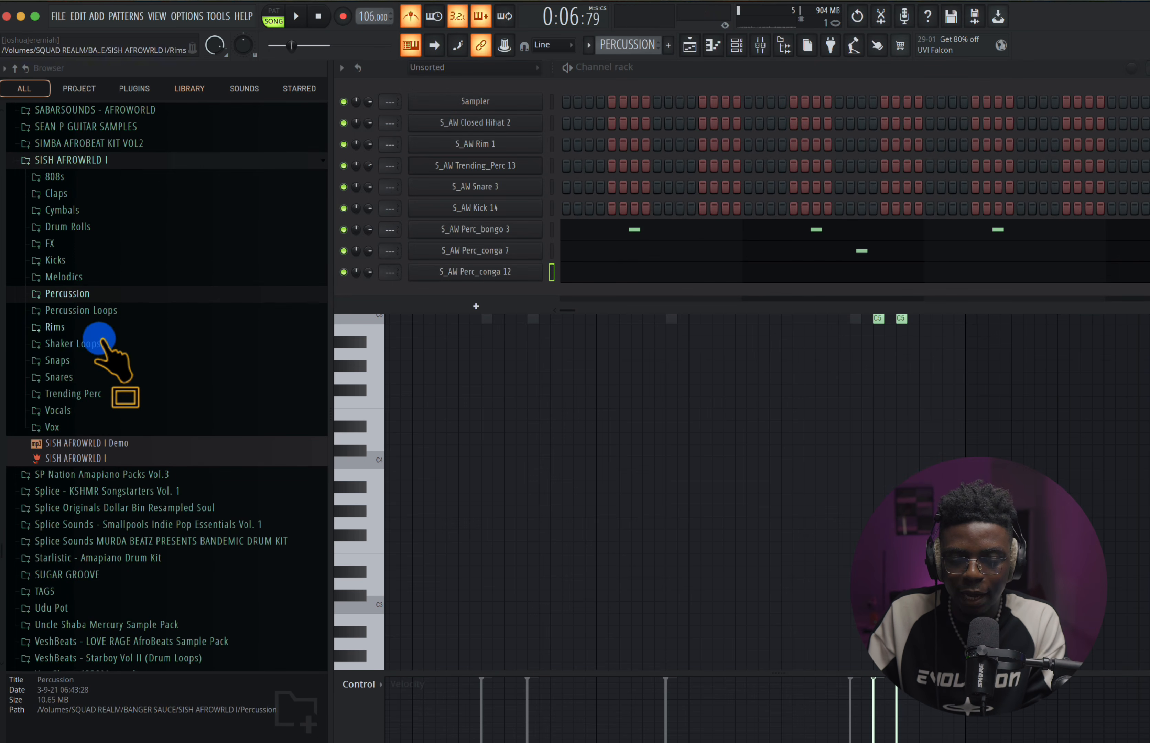
click(94, 210)
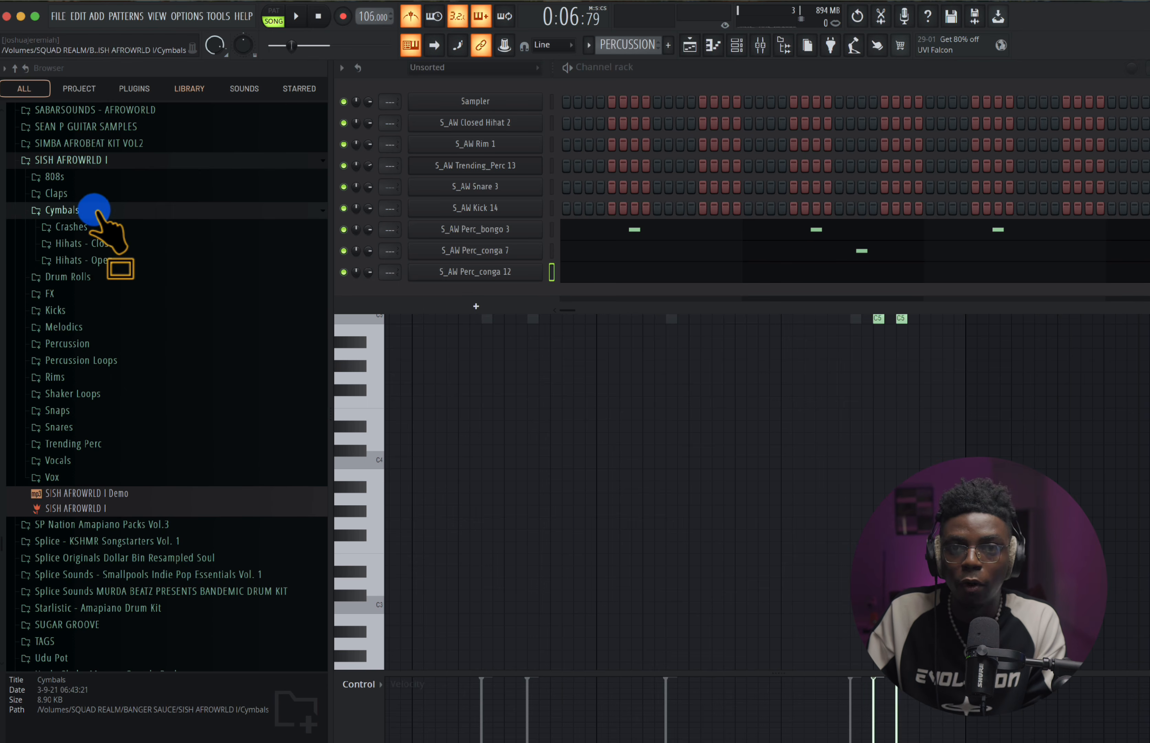
click(125, 260)
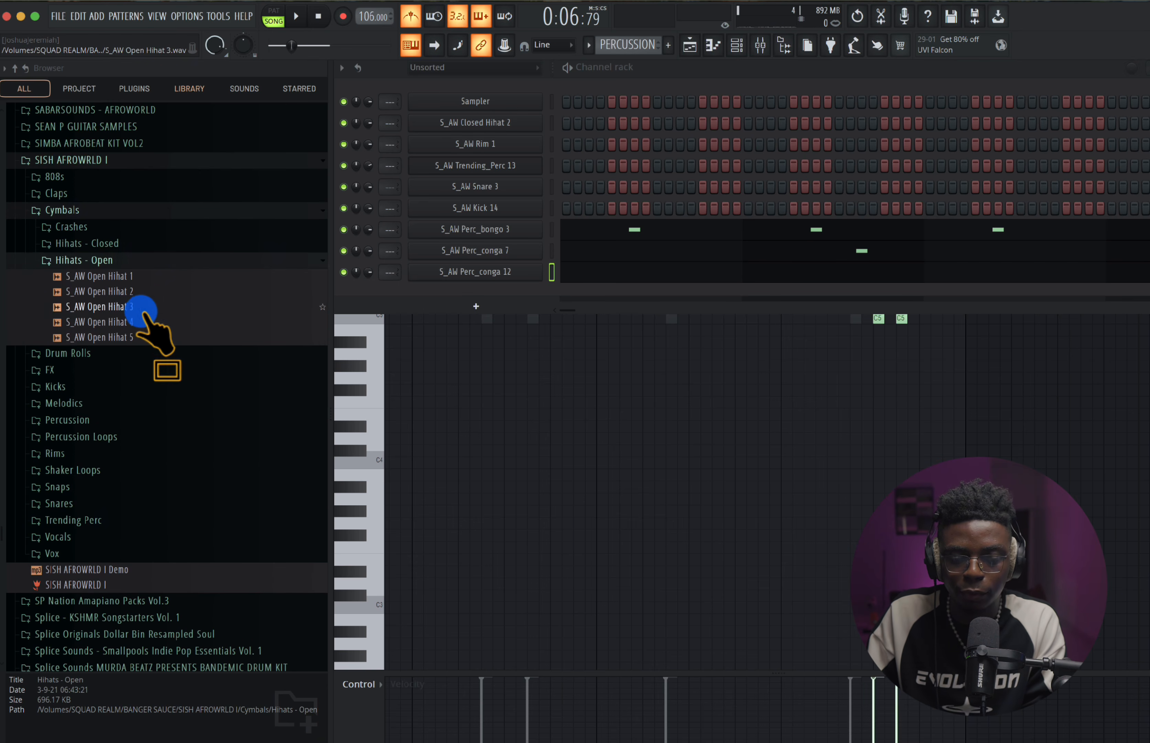
click(140, 307)
drag(141, 308, 450, 294)
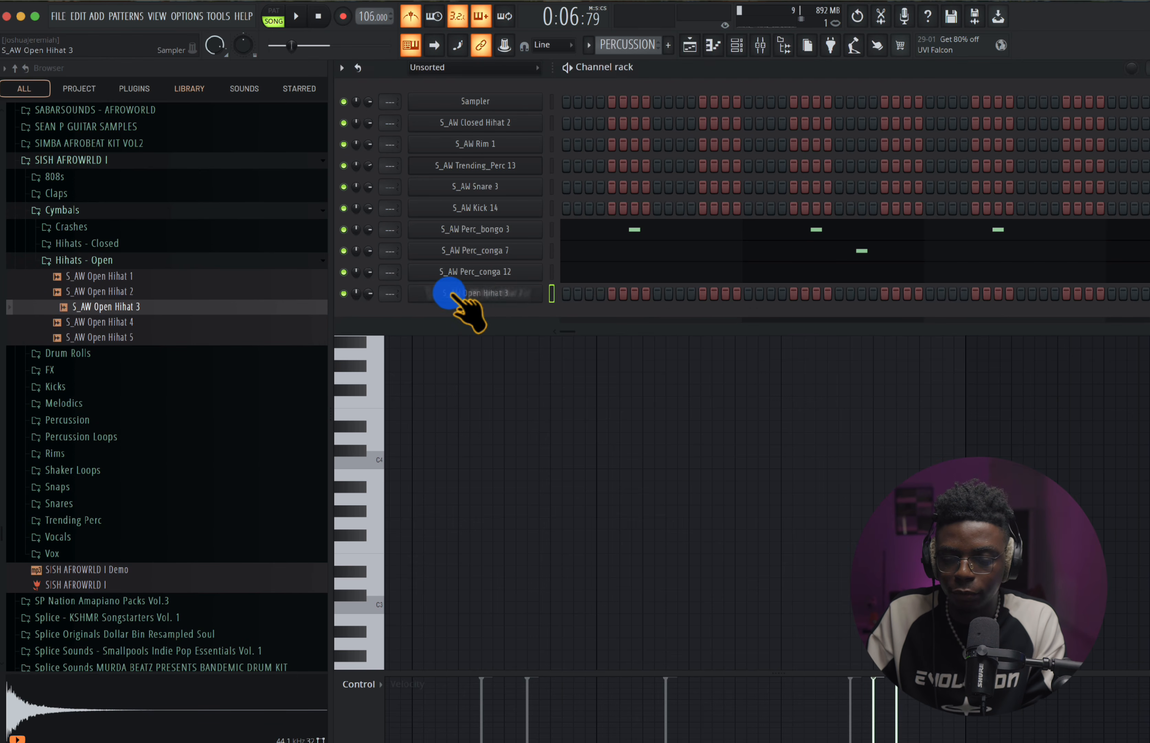
- Place C5 notes for S_AW Open Hihat 3 at step 15 of bars 1 and 3 in its piano roll during playback
right_click(480, 295)
click(561, 302)
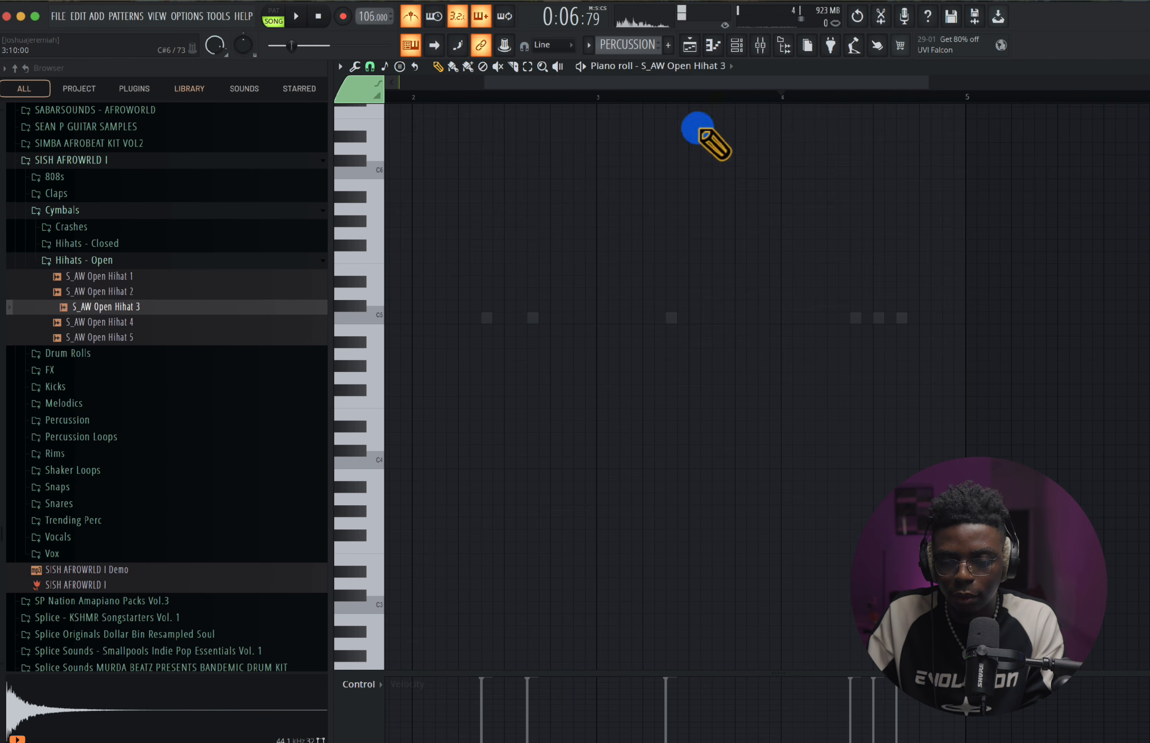
drag(602, 84, 362, 97)
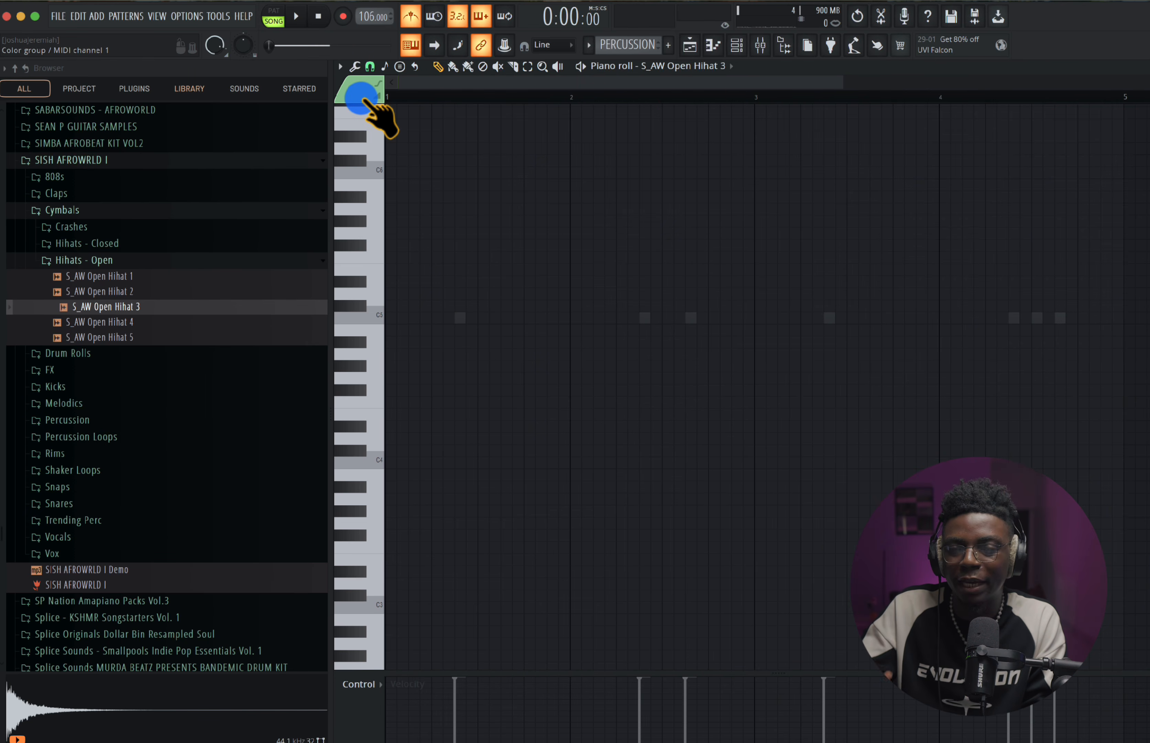
key(space)
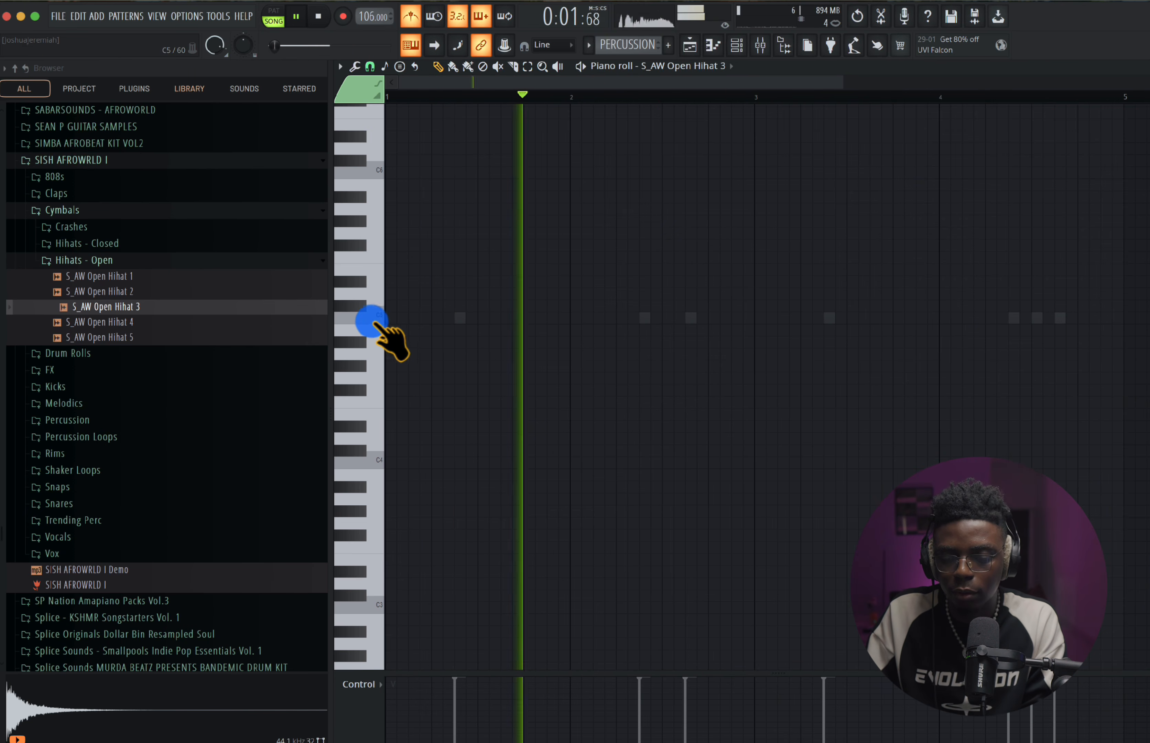
click(551, 317)
scroll(685, 372, right, 1)
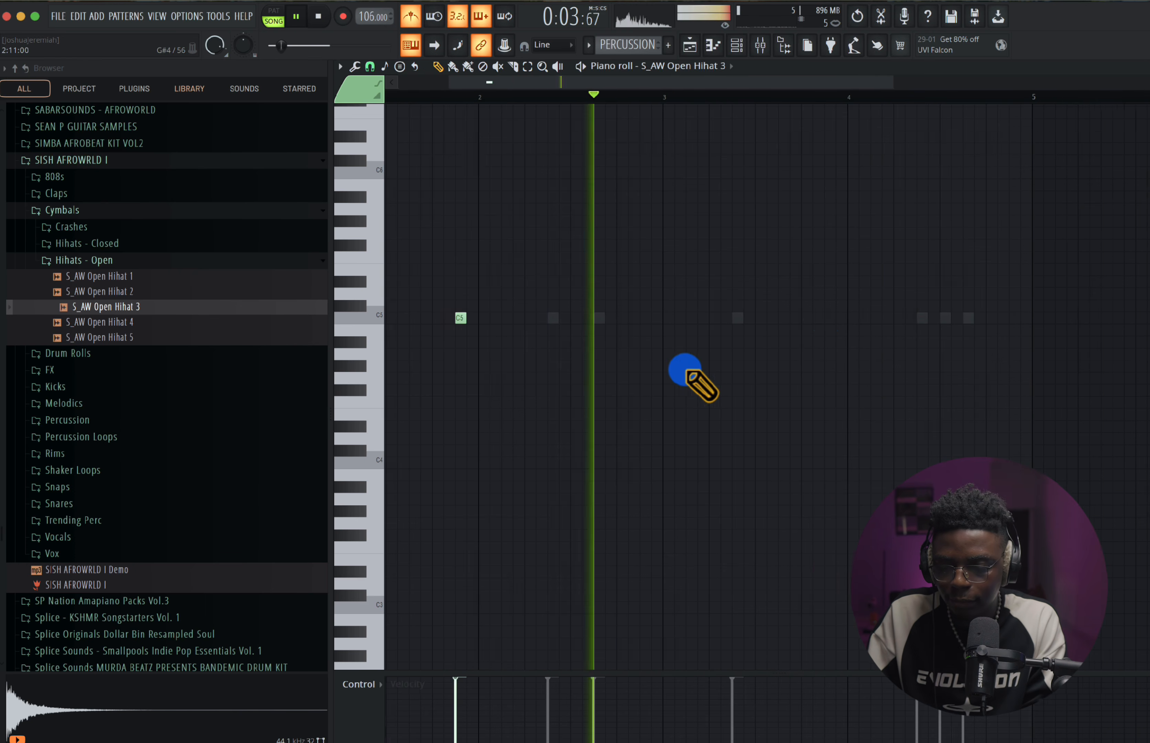
click(827, 318)
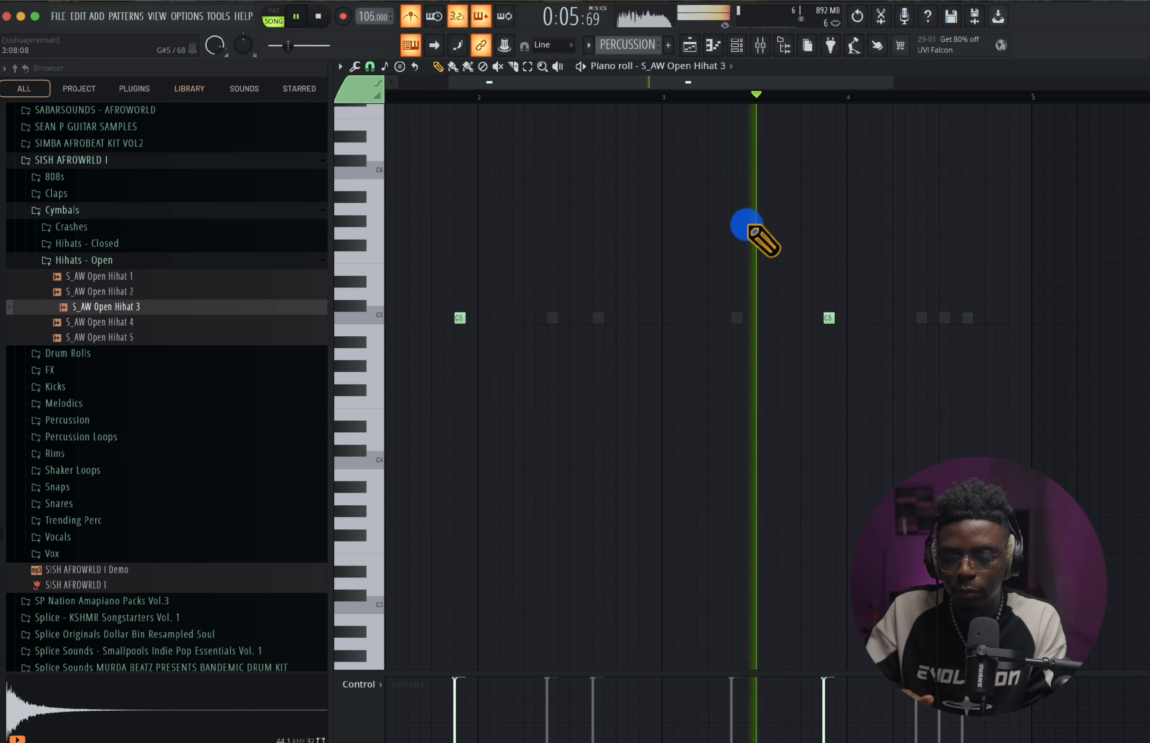
- Stop playback and add a second PERCUSSION clip on Track 5 of the playlist, starting at bar 5
click(689, 45)
key(space)
click(652, 282)
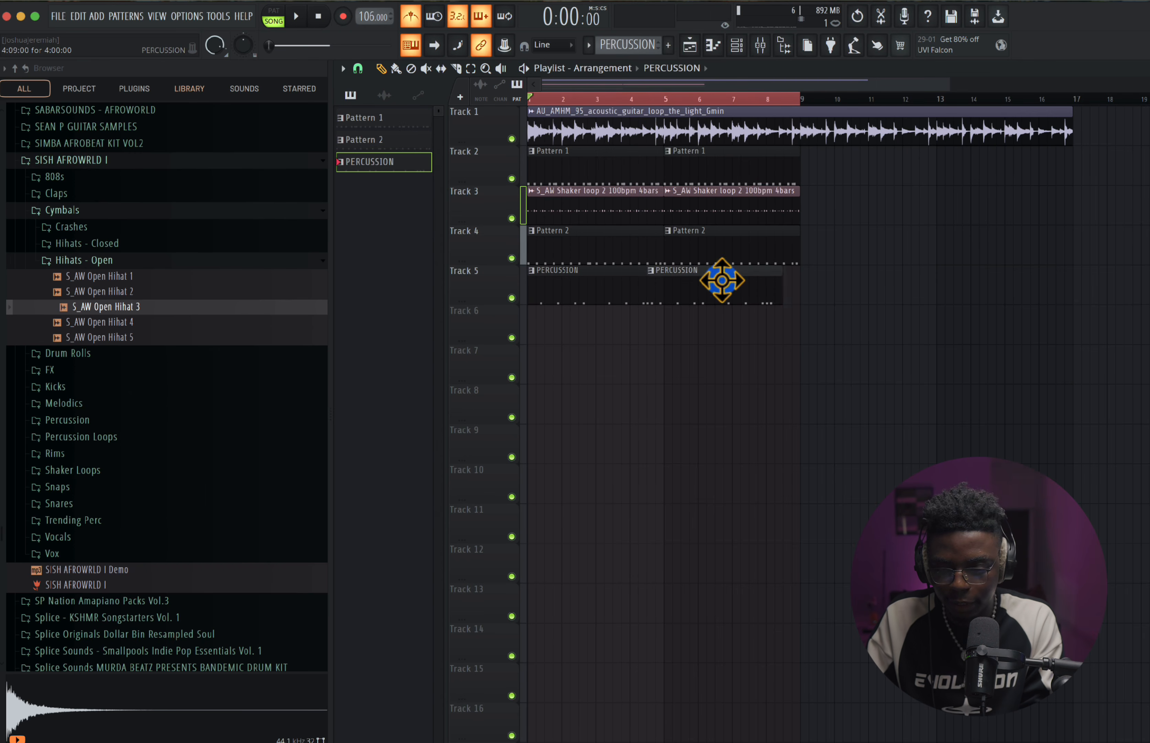
drag(722, 280, 739, 278)
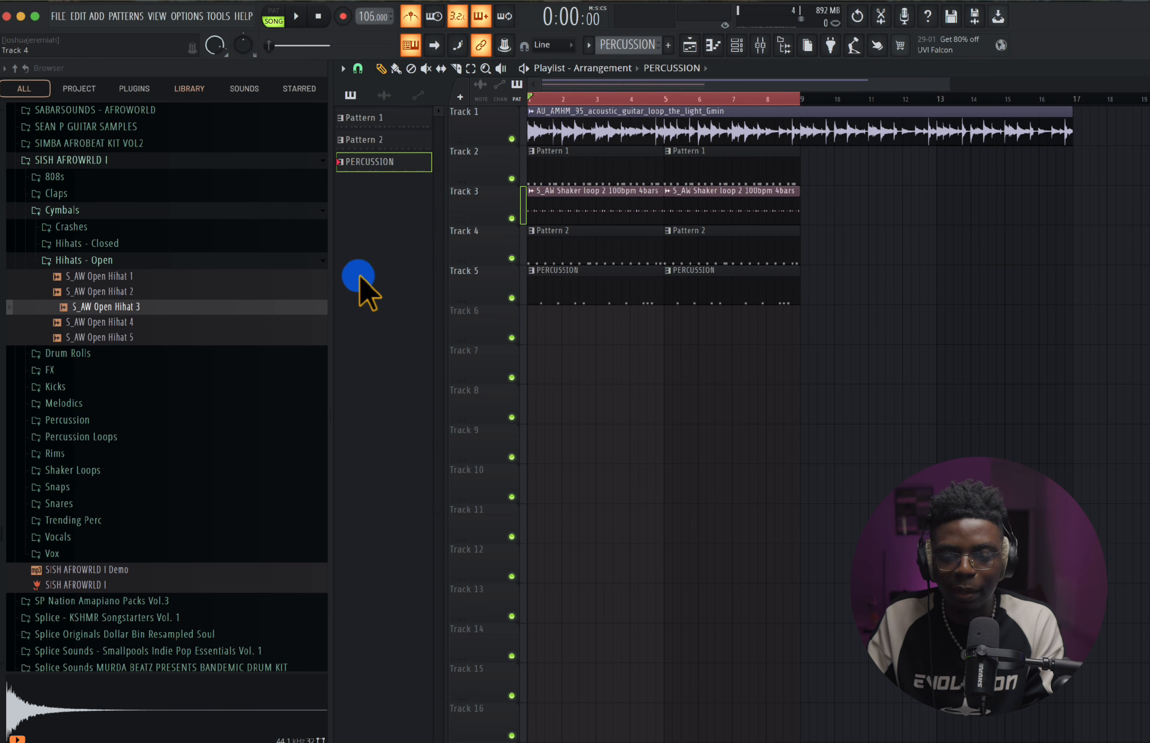
- Select Pattern 1, Pattern 2 and PERCUSSION together and give them random colors
click(377, 124)
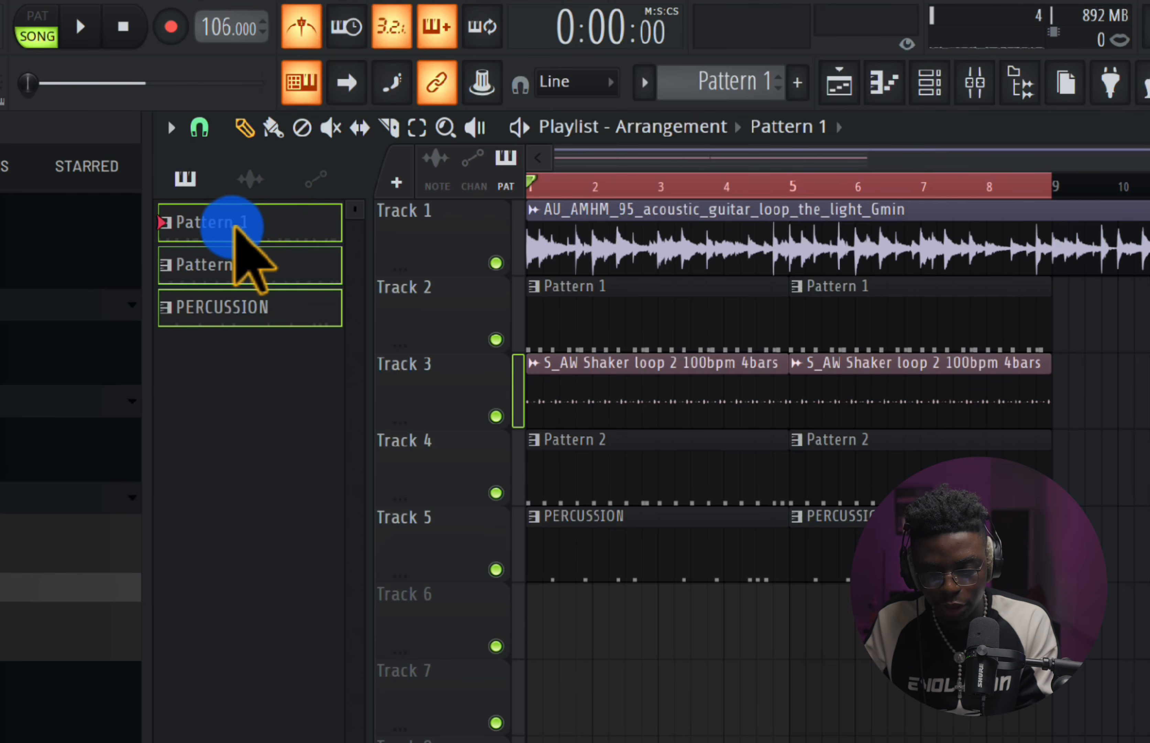
right_click(379, 138)
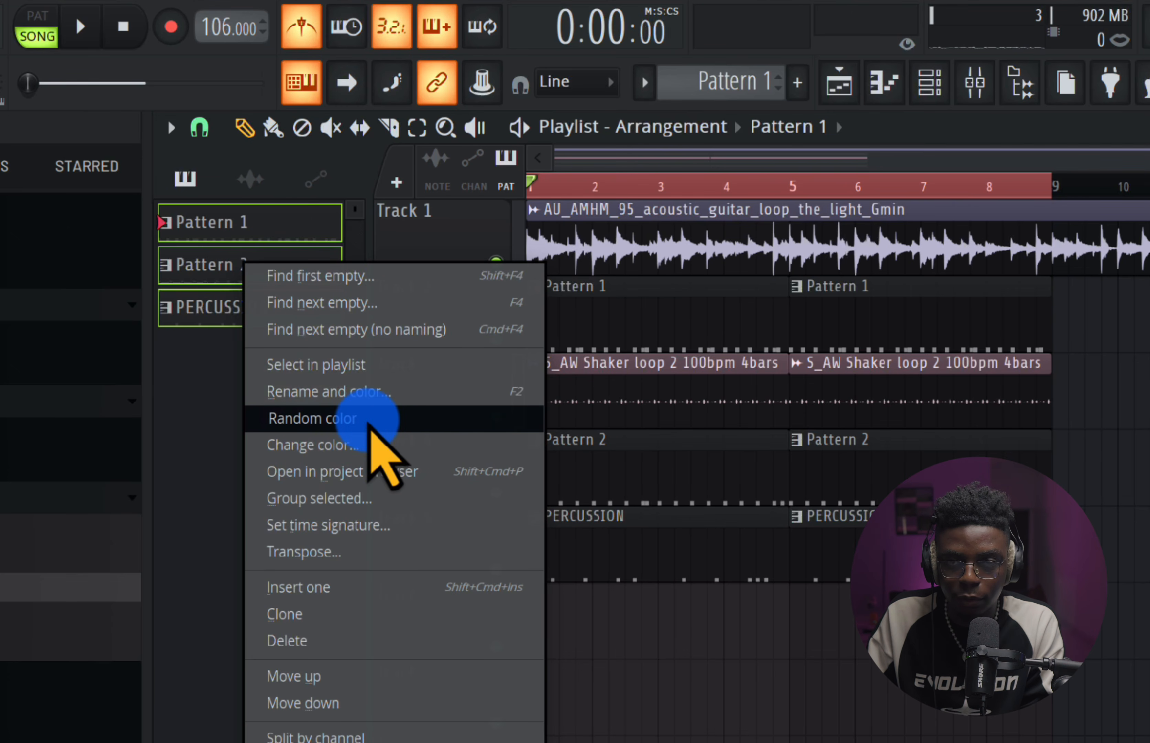
click(370, 419)
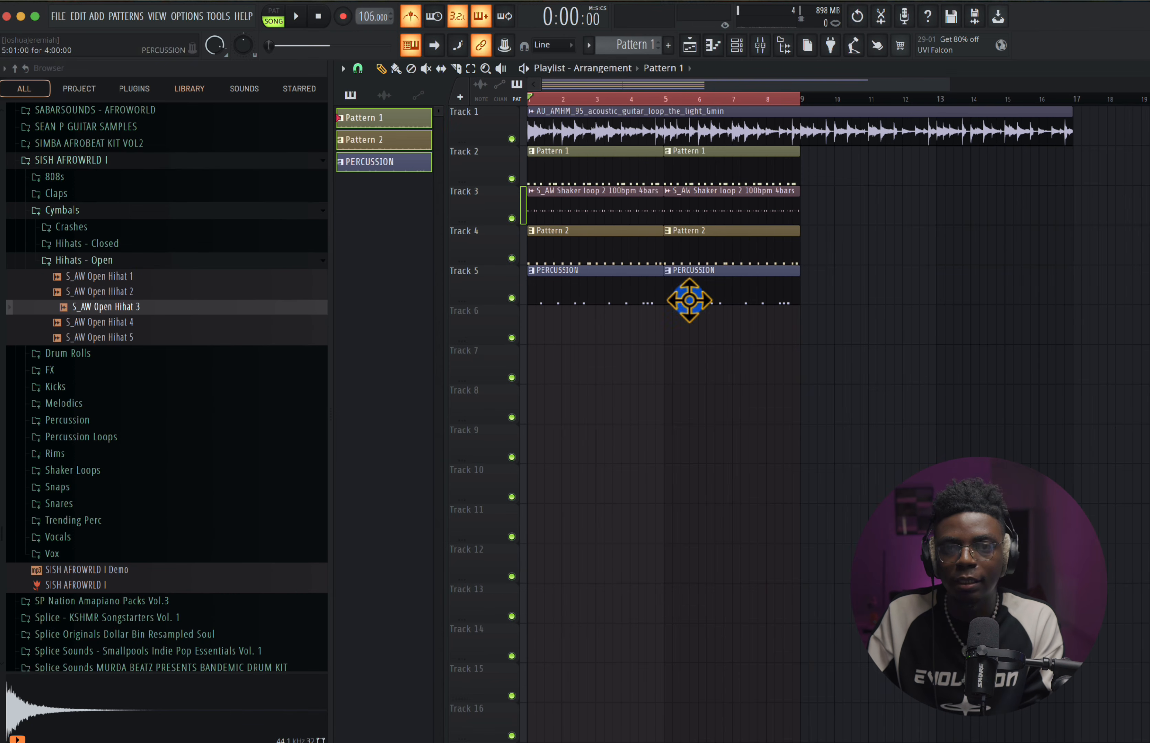
- Duplicate all clips on Tracks 2 to 5 into bars 9 to 16, then deselect them and return the playhead to the start
drag(788, 367, 560, 168)
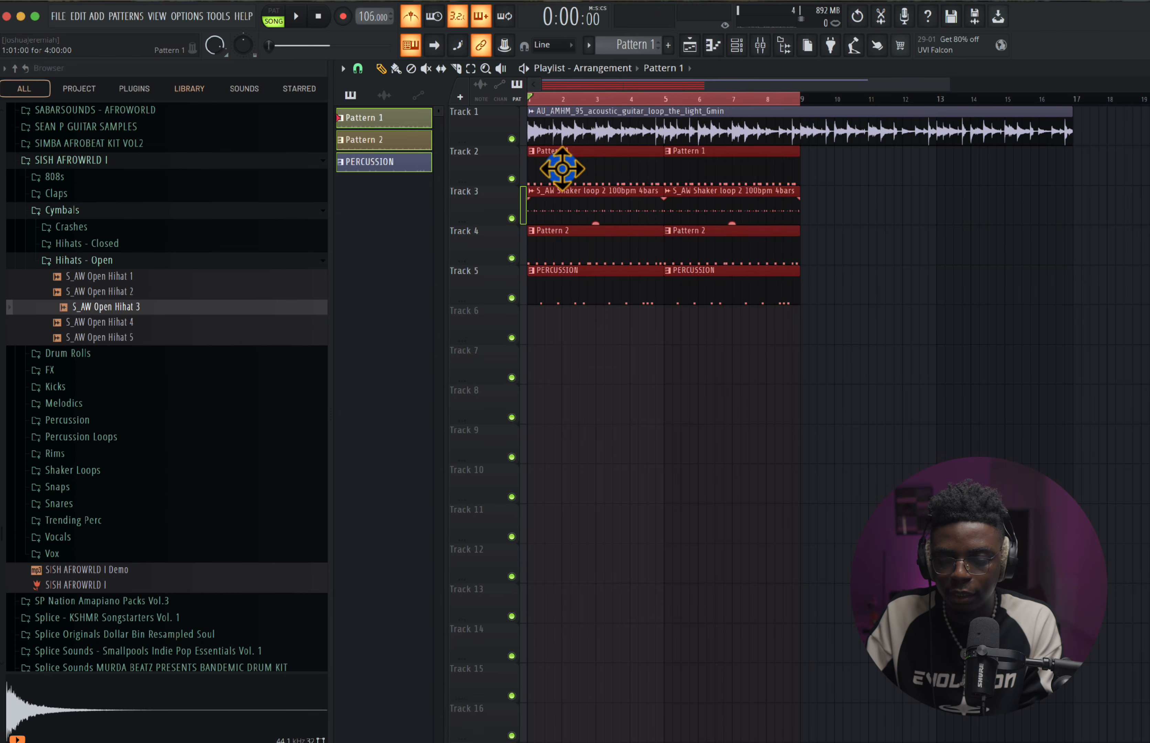
key(ctrl+b)
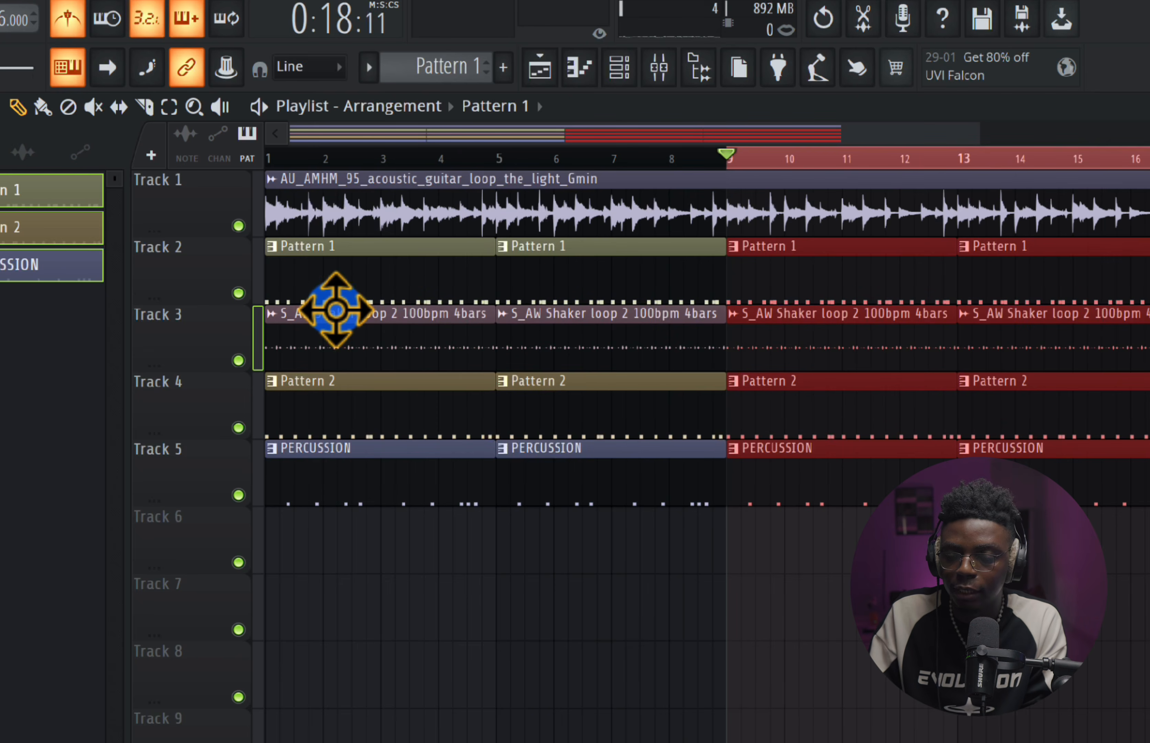
click(842, 157)
key(ctrl+d)
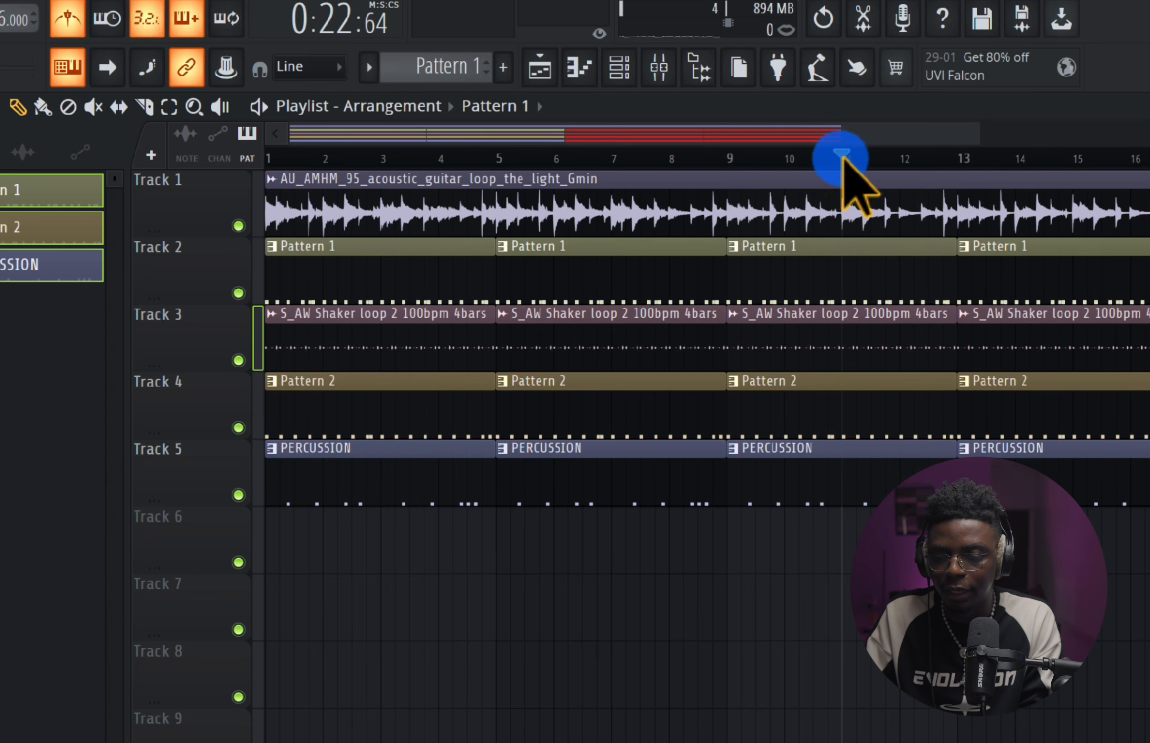
drag(842, 159, 187, 230)
scroll(506, 532, down, 5)
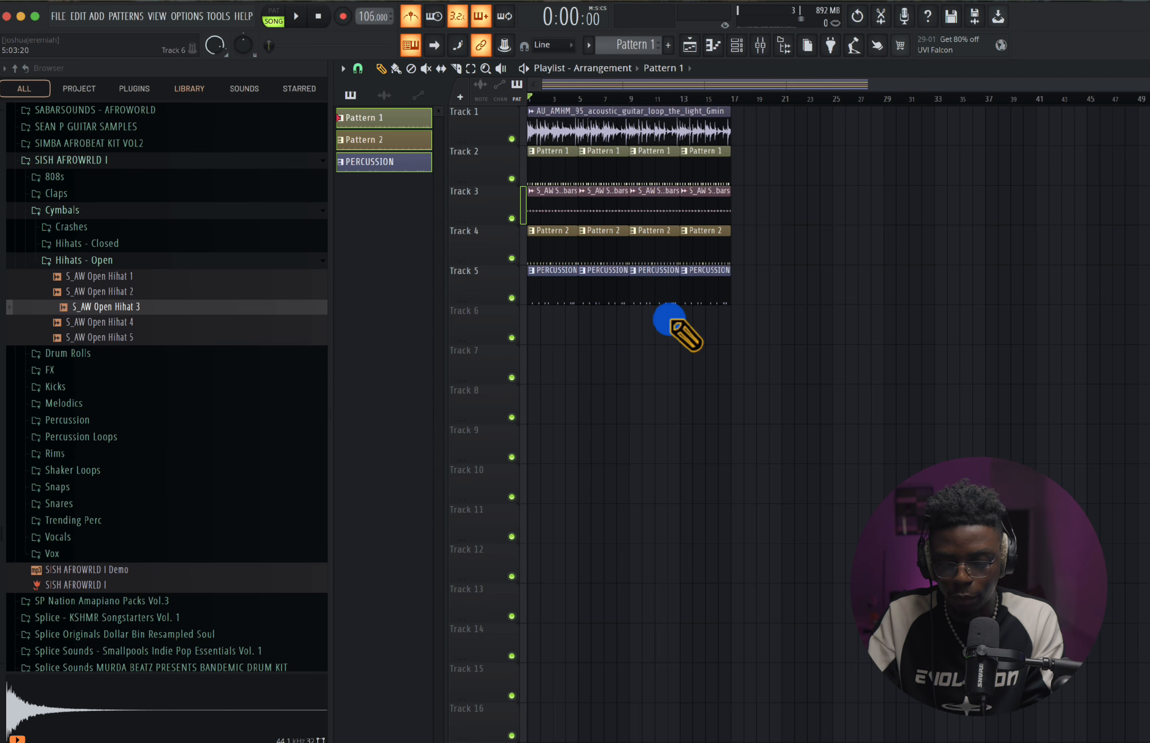
- Save the project as IDEA 2 in the JANUARY 2025 folder as an FL Studio song file
key(super+s)
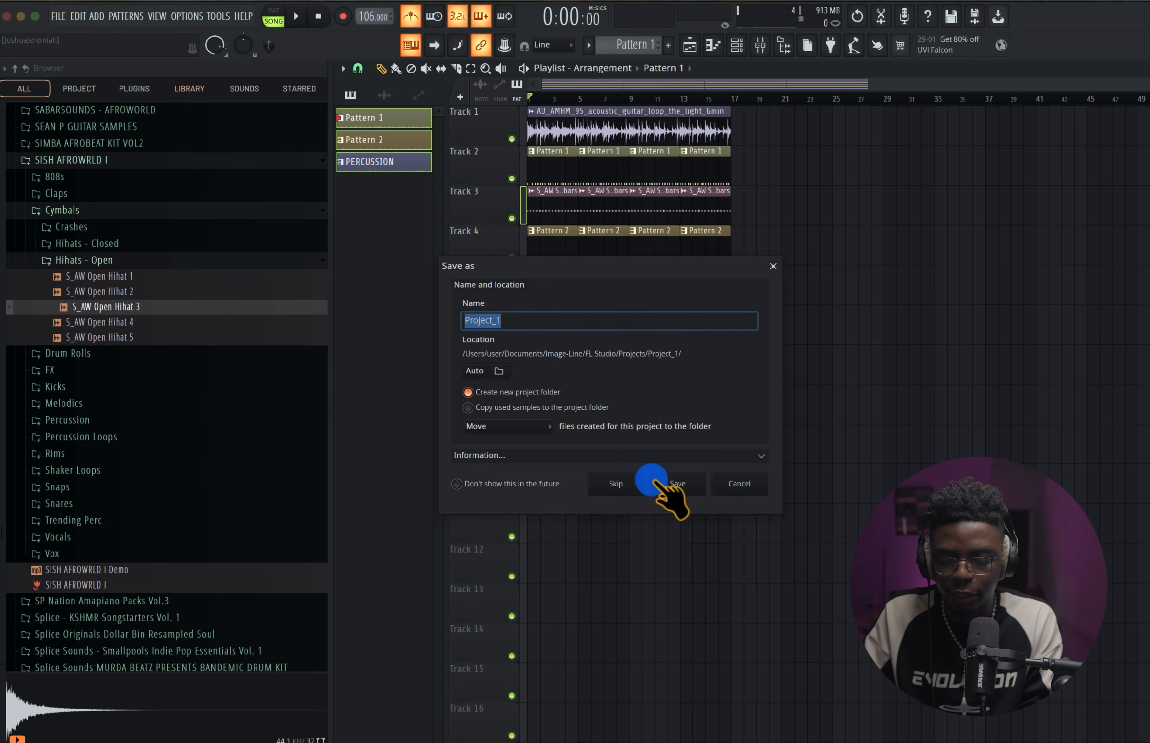
click(620, 484)
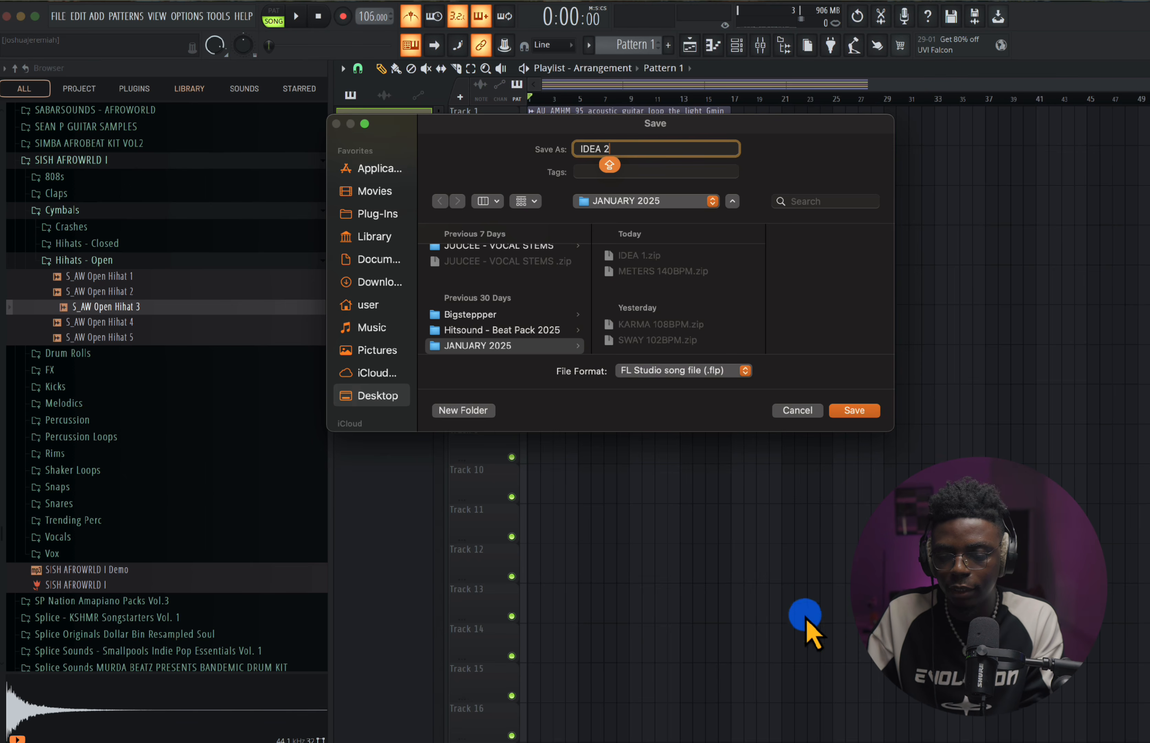
click(870, 413)
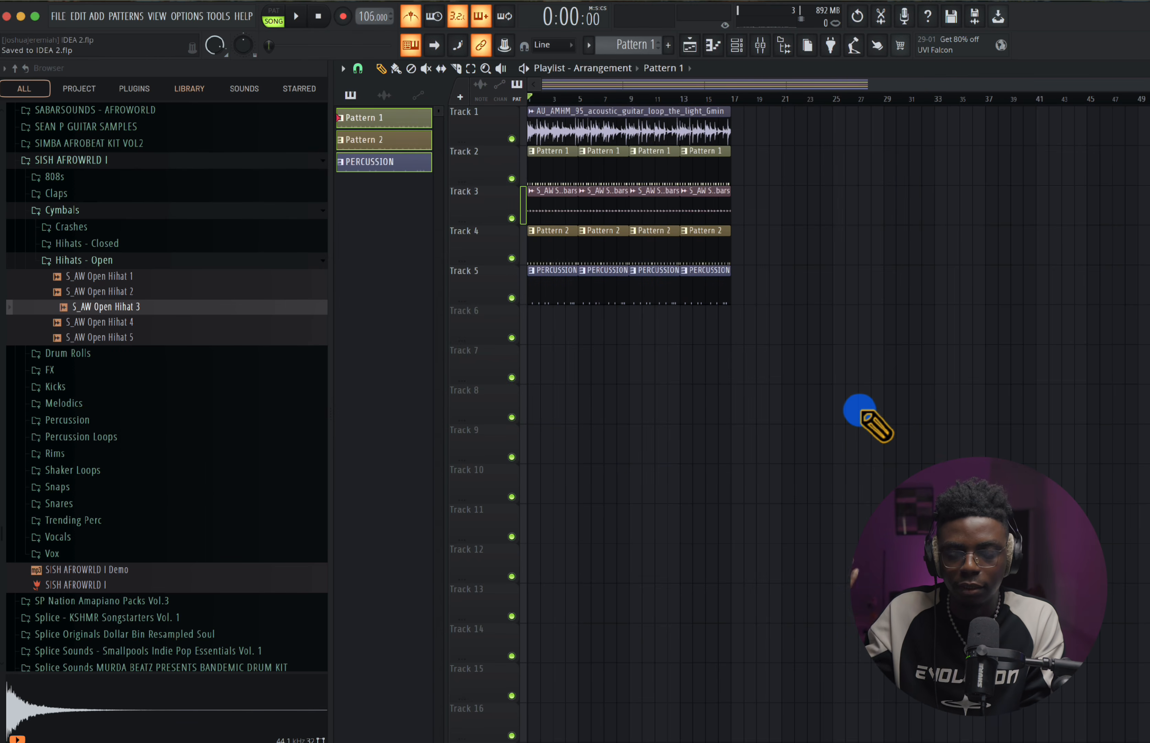
scroll(647, 328, up, 3)
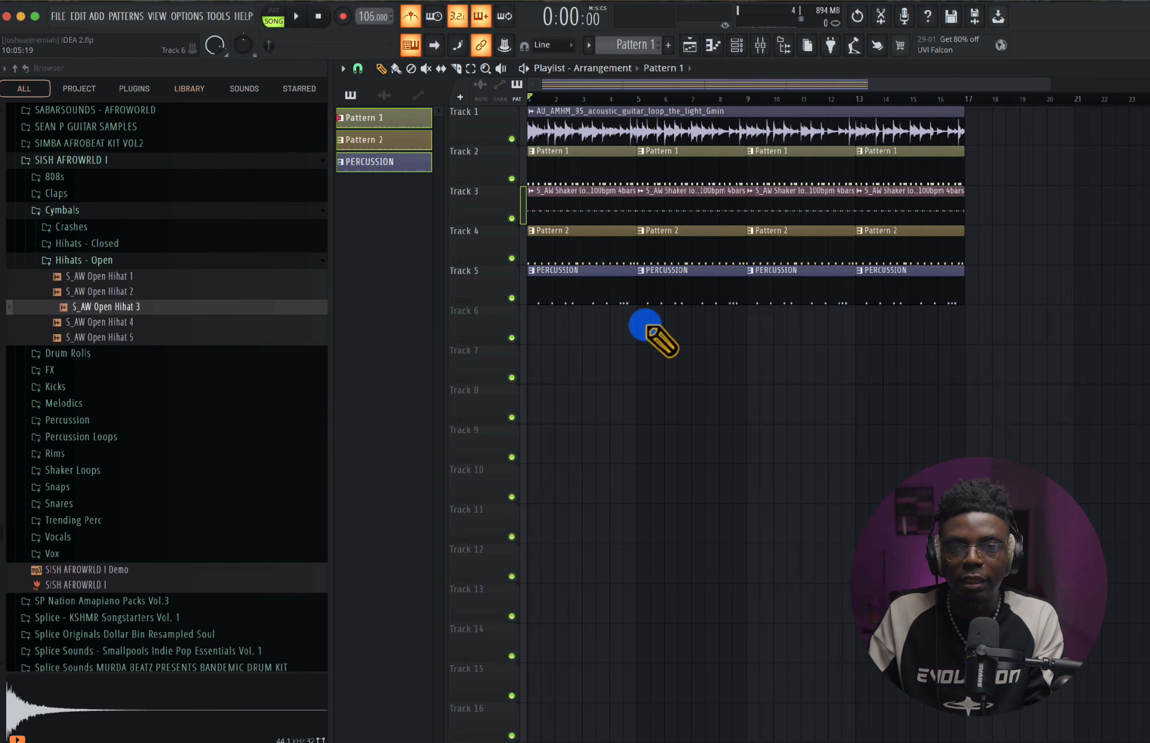
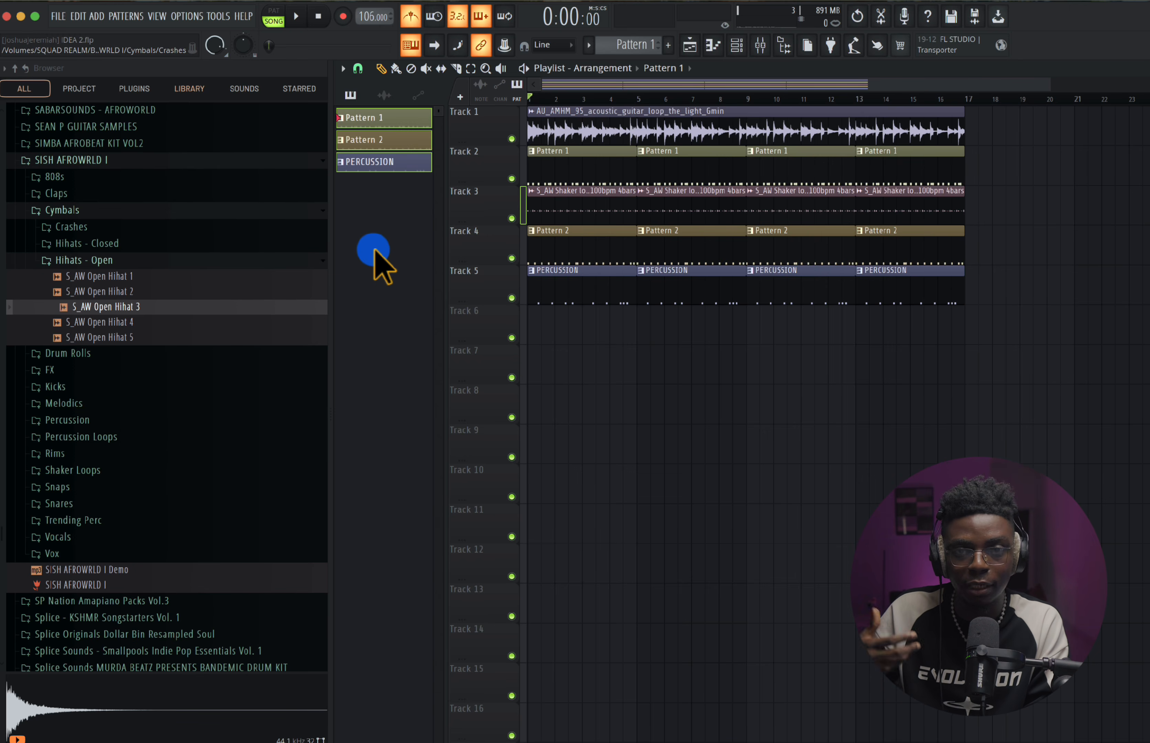
- Start a new empty project and set its tempo to 115 BPM
click(63, 20)
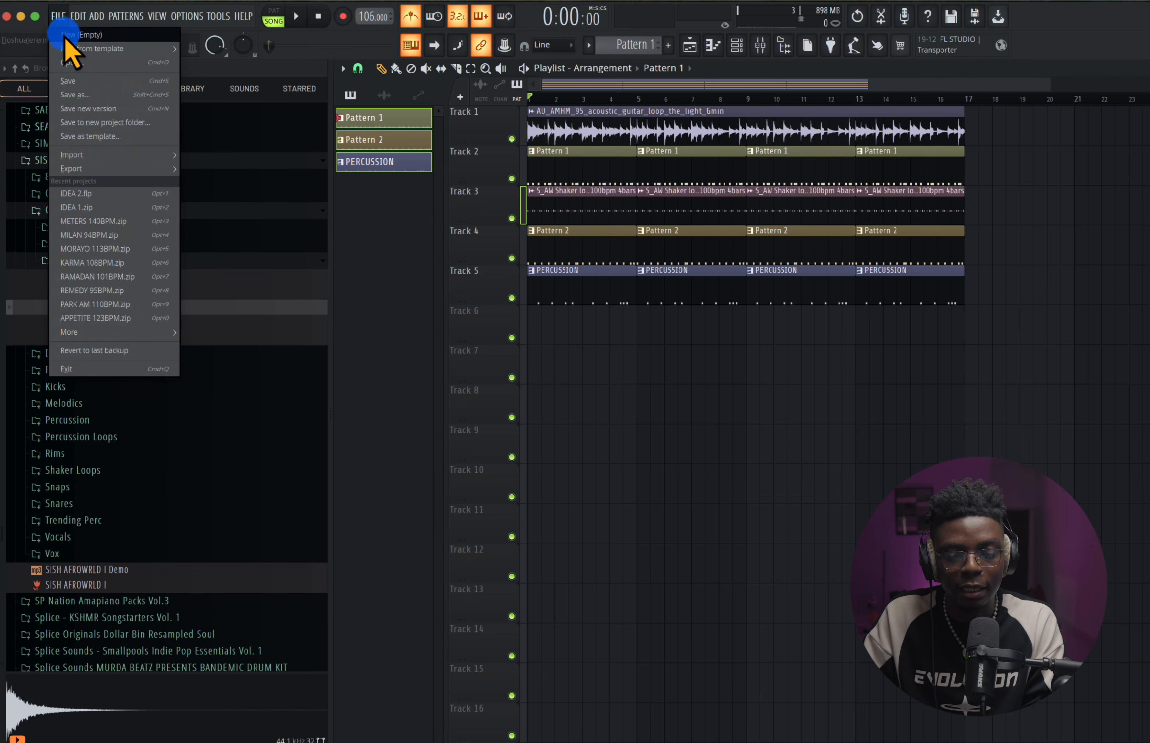
click(65, 36)
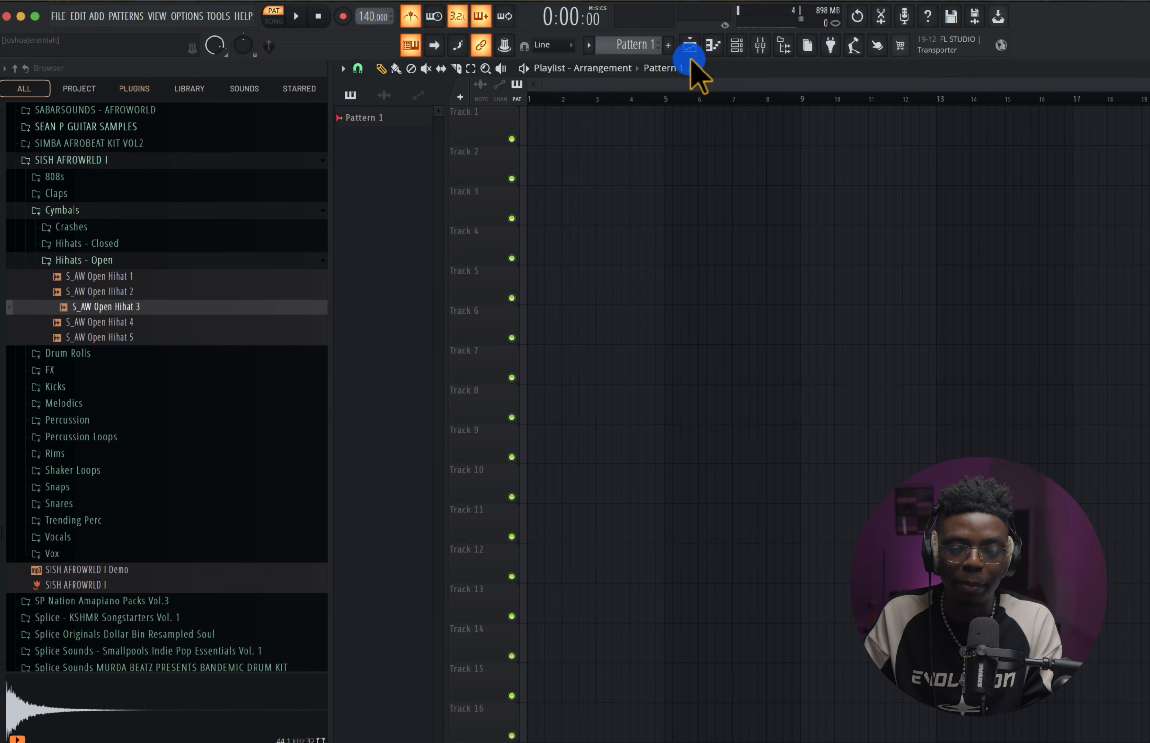
click(378, 30)
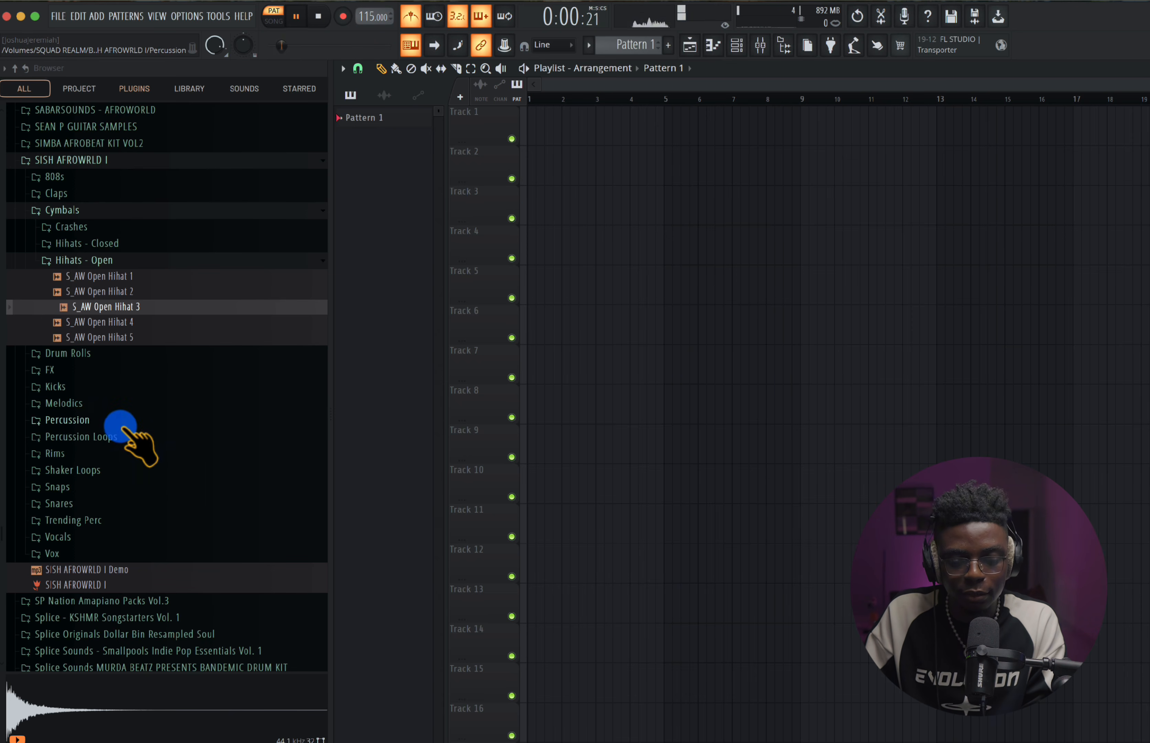
- Load S_AW Snare 14 from the SISH AFROWRLD I Snares folder as a channel and open its piano roll
click(99, 503)
click(110, 495)
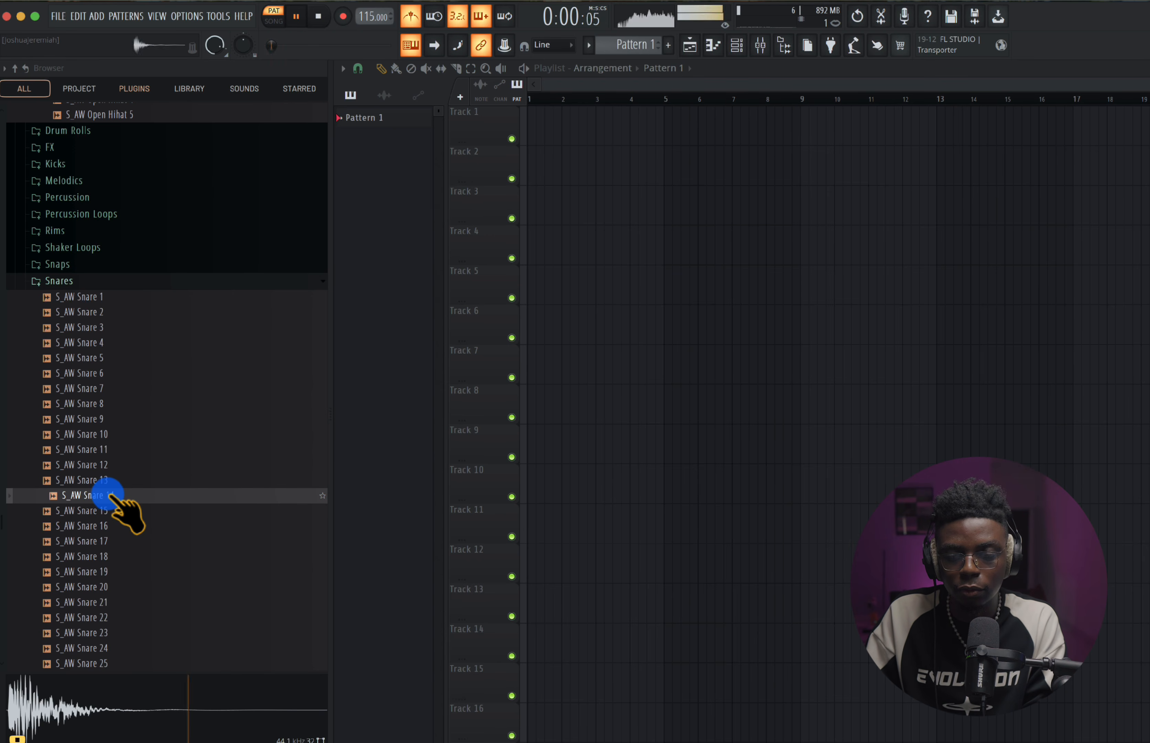
drag(110, 495, 539, 118)
right_click(519, 102)
click(575, 107)
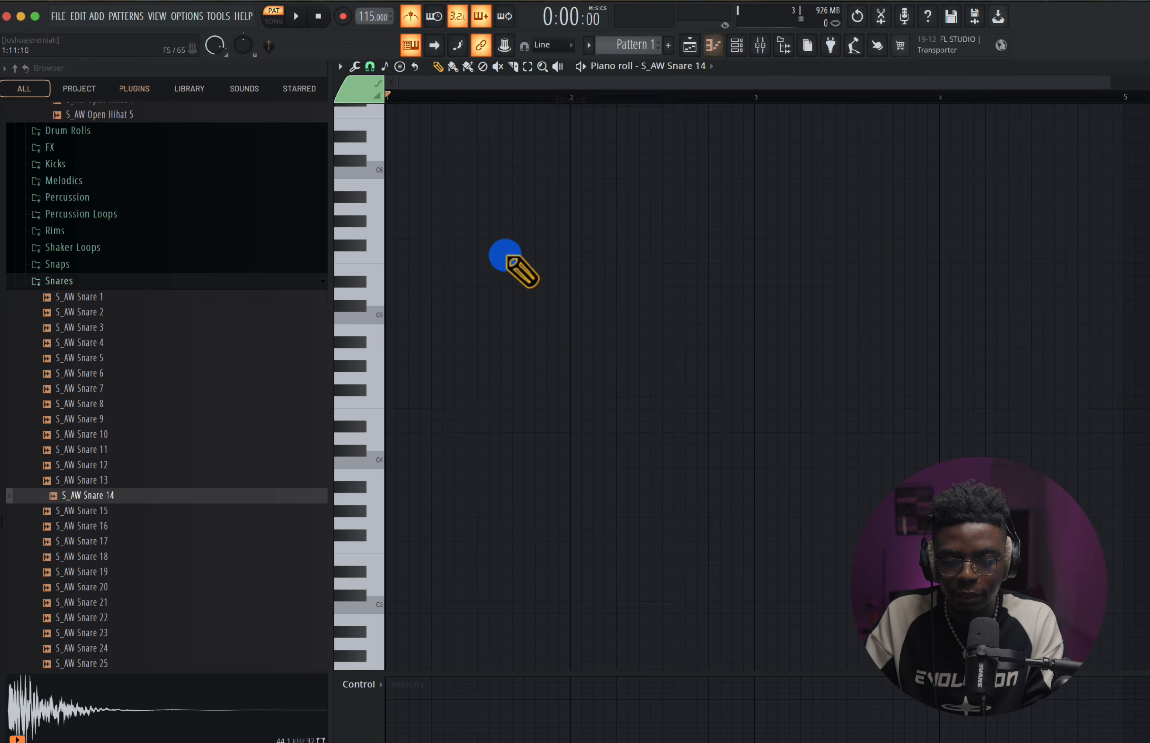
- Place C5 snare notes at steps 1, 4, 7, 11 and 14 of bar 1
click(387, 317)
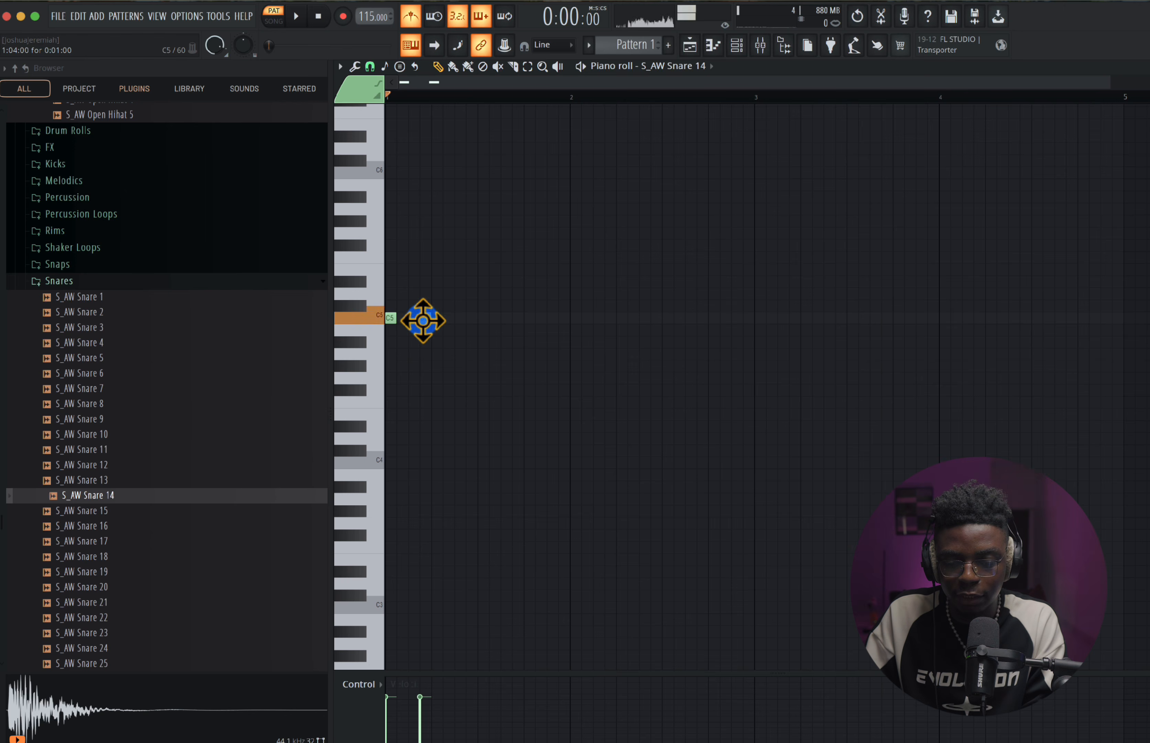
click(467, 318)
click(499, 320)
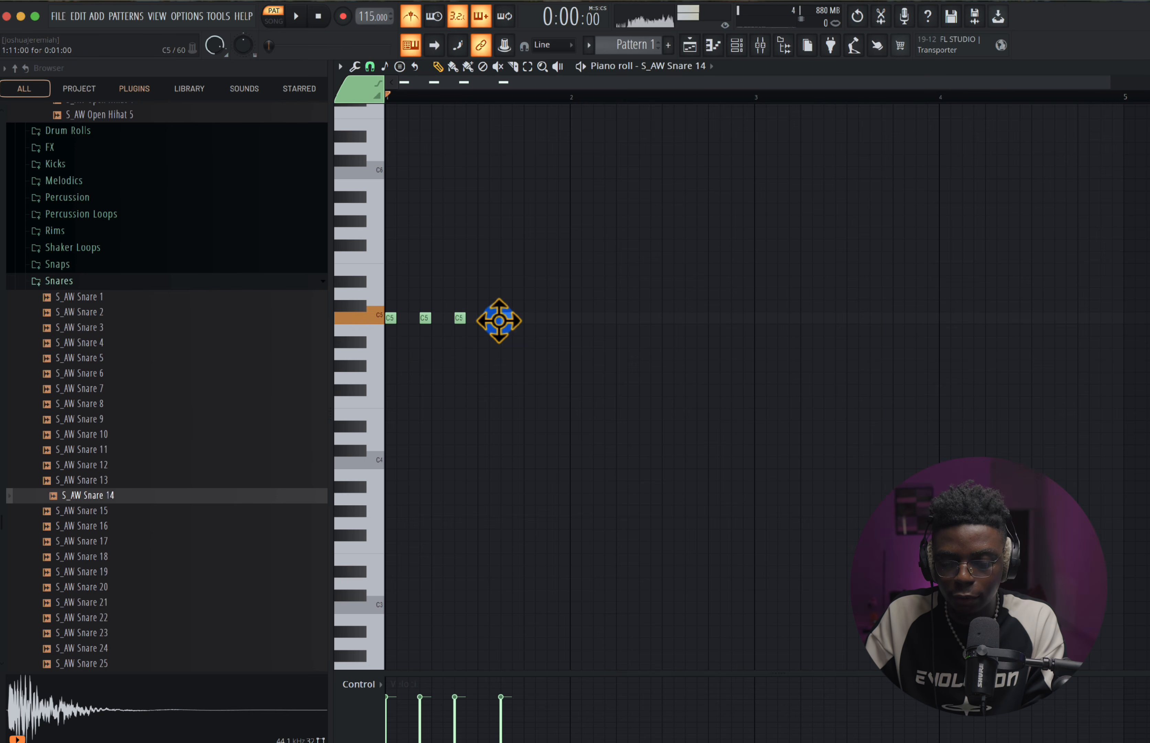
click(537, 319)
- Start playback, turn off the metronome and duplicate the bar 1 snare notes through bar 4
key(space)
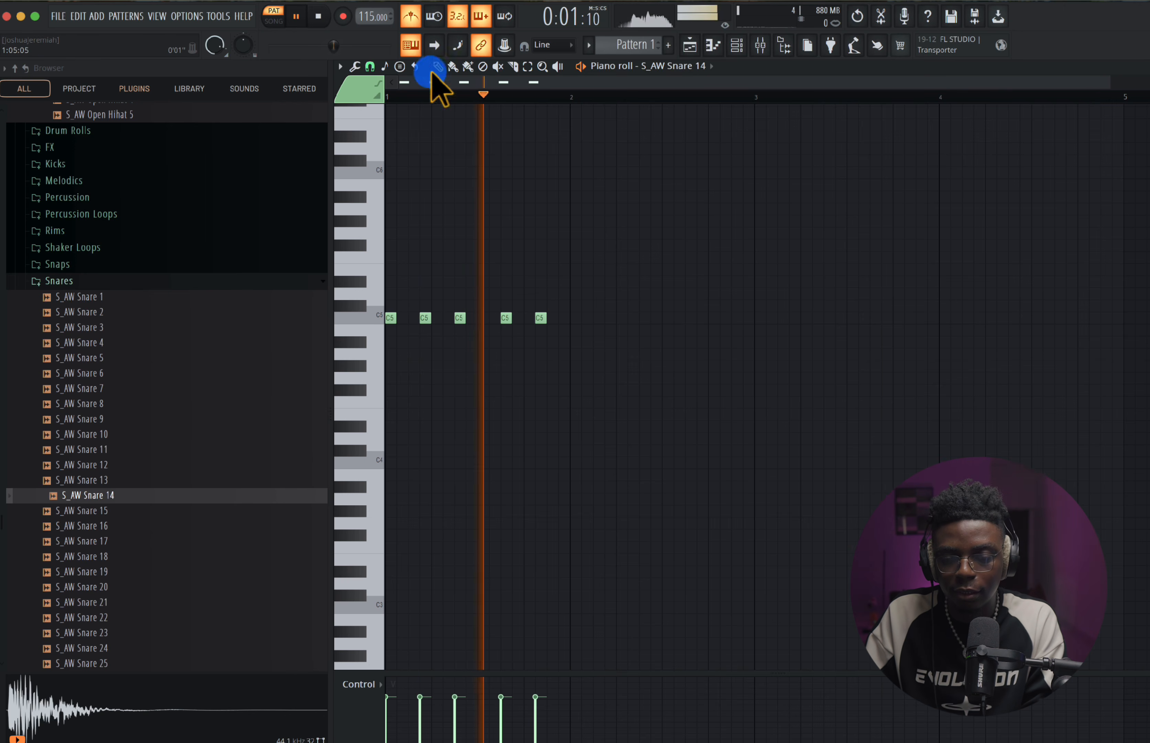
click(409, 17)
drag(585, 335, 919, 320)
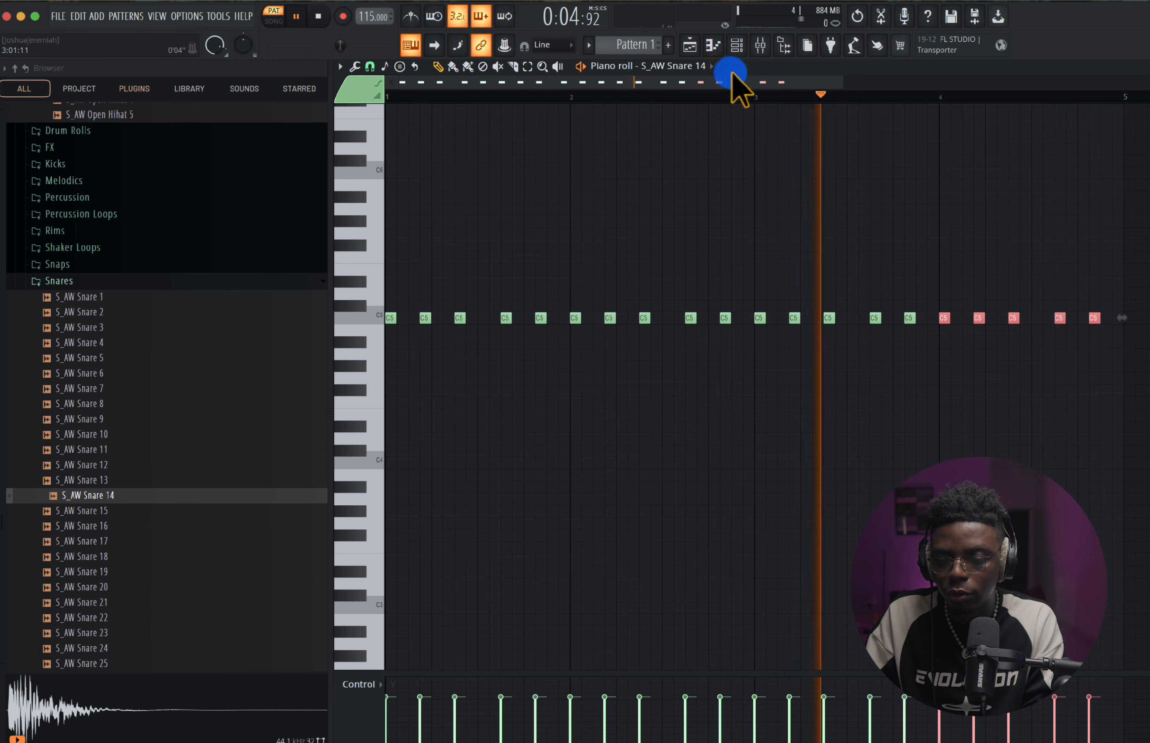
- Place a Pattern 1 clip on Track 1 at bar 1 of the playlist, switch to song mode and return the playhead to the start
click(689, 44)
click(532, 124)
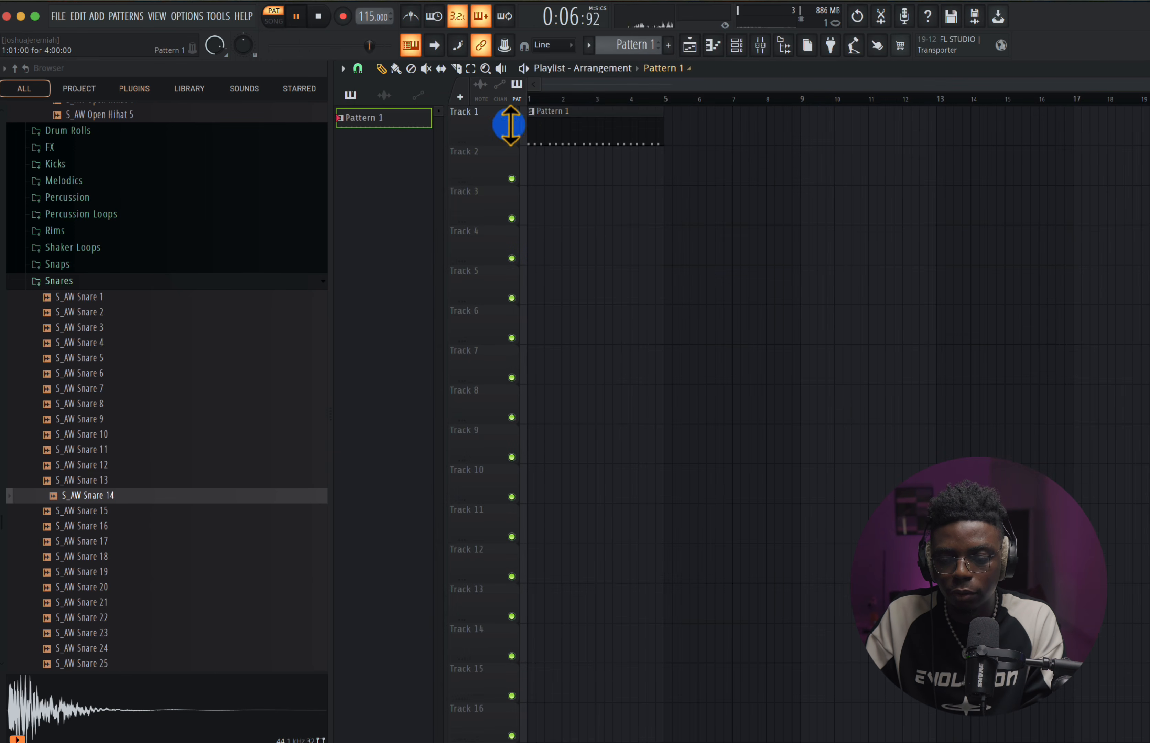
key(l)
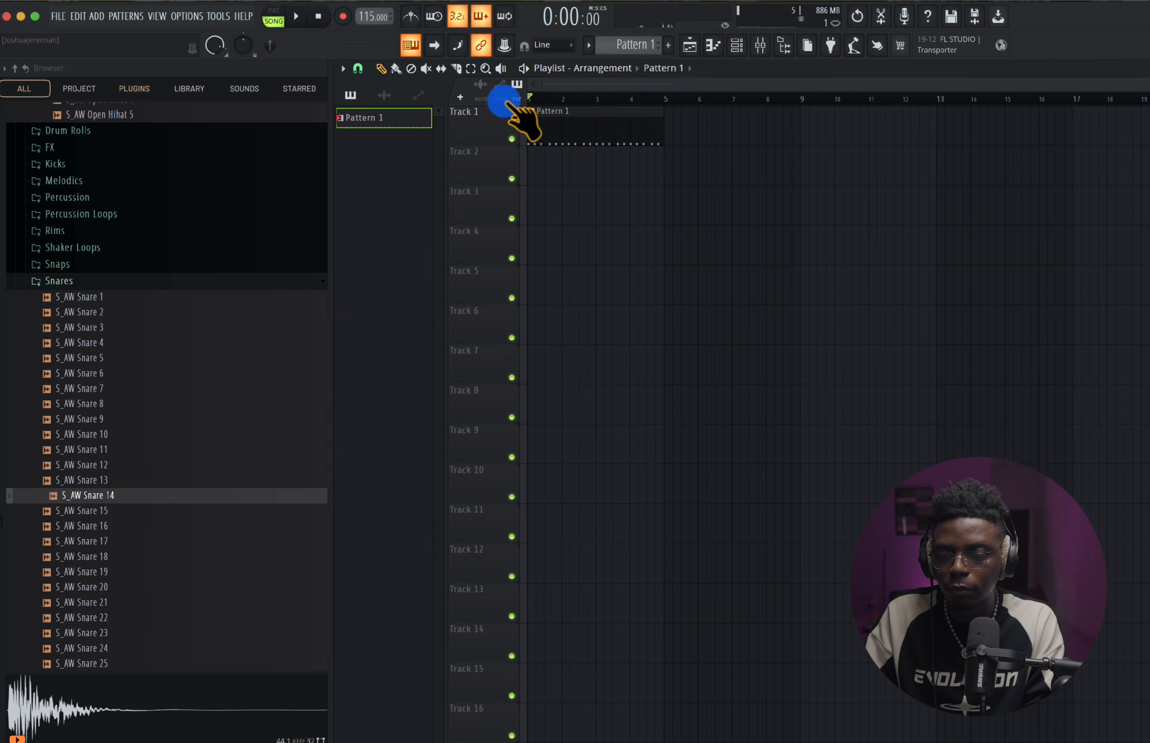
key(space)
ctrl+scroll(532, 193, up, 2)
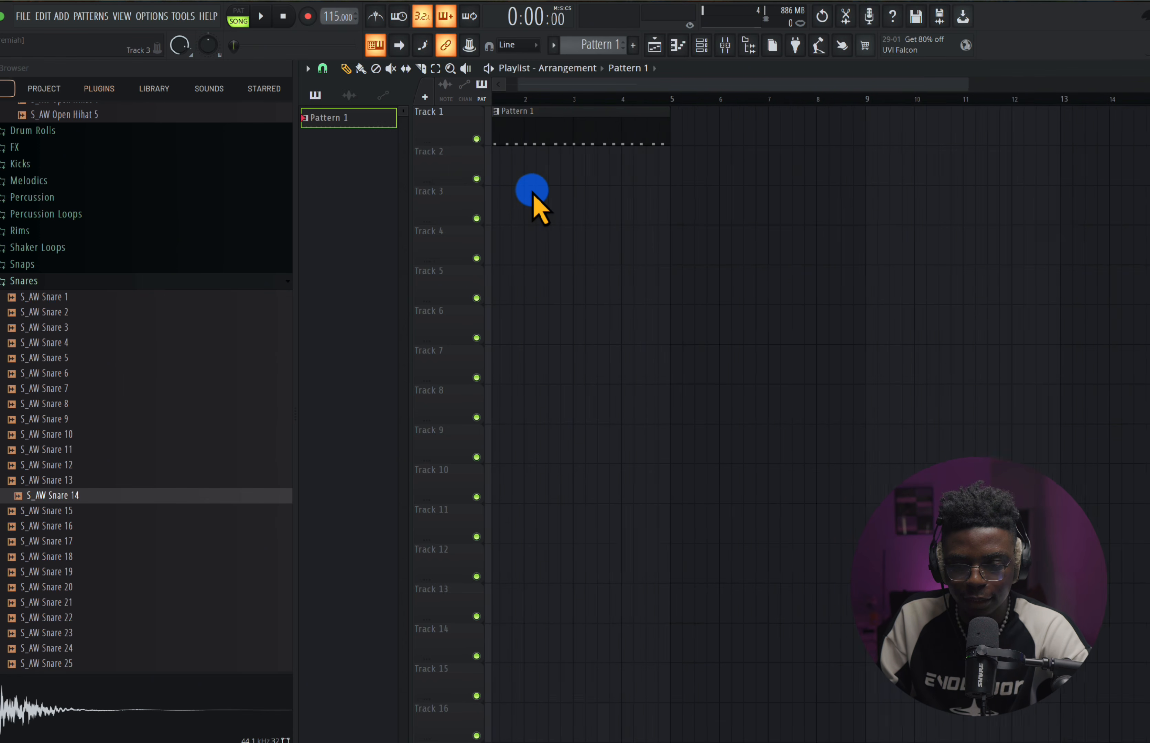
drag(524, 99, 484, 100)
key(space)
key(space)
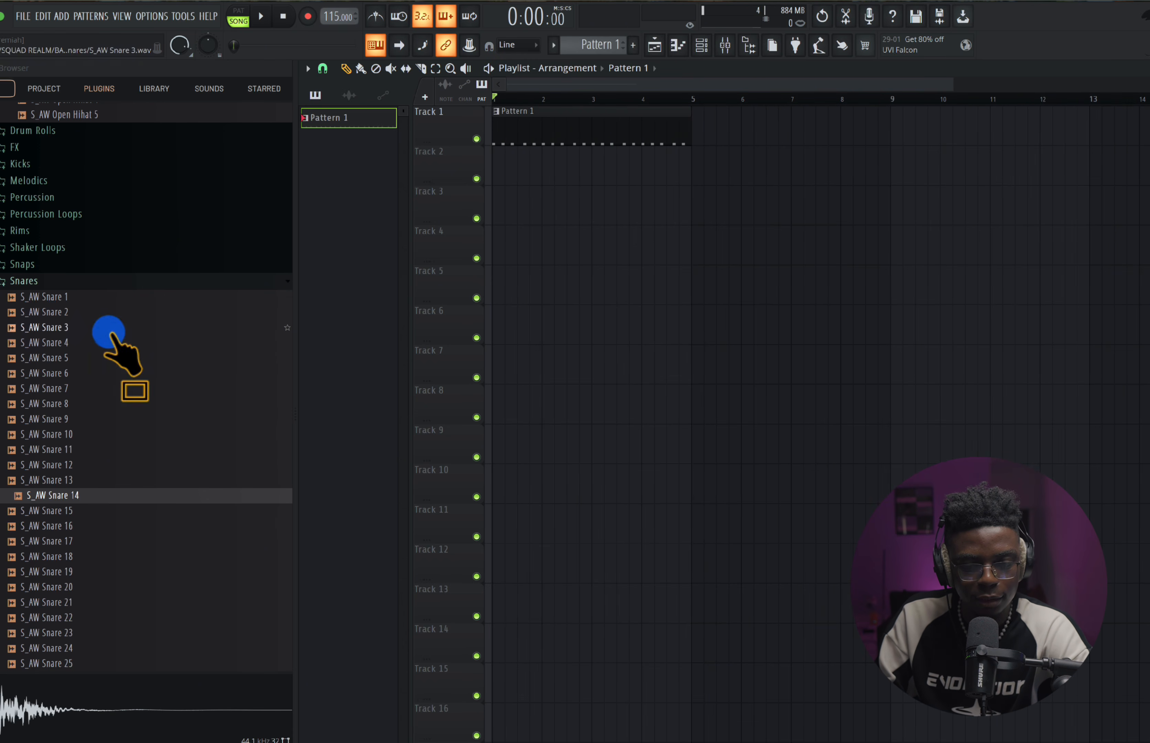
- Load S_AW Kick 3 from the Kicks folder as a channel, then create Pattern 2 and place its clip on Track 3 at bar 1
click(84, 281)
click(73, 163)
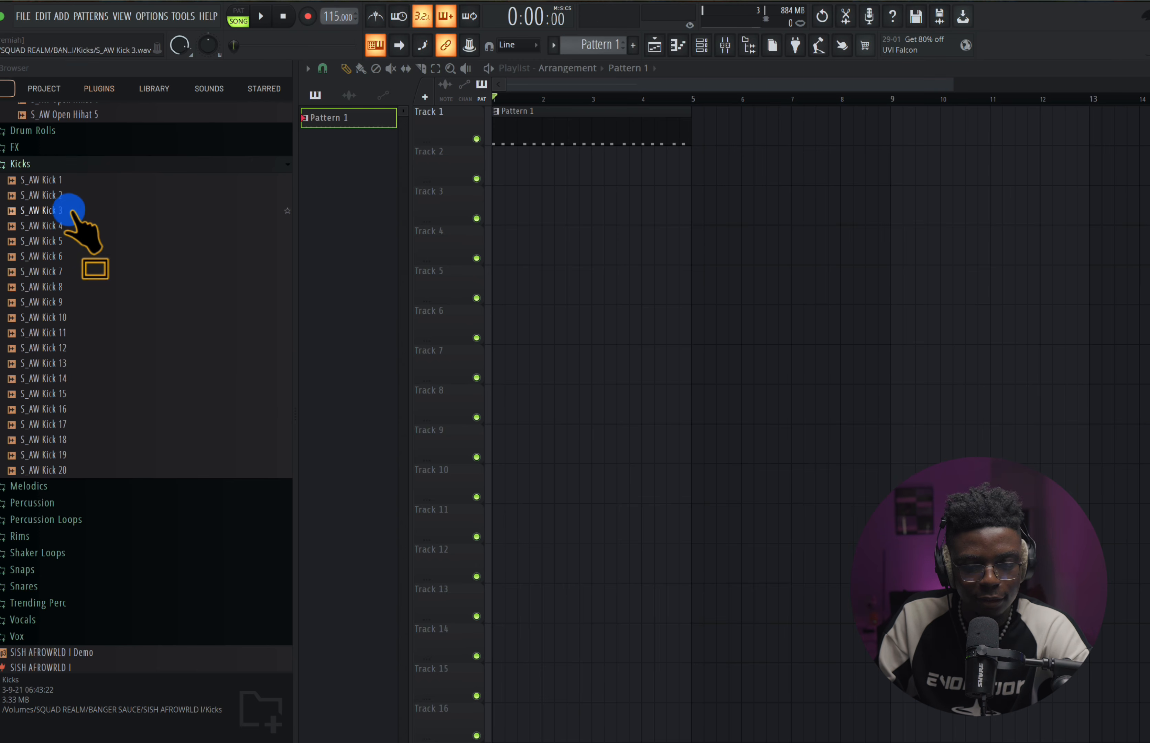
drag(73, 210, 486, 130)
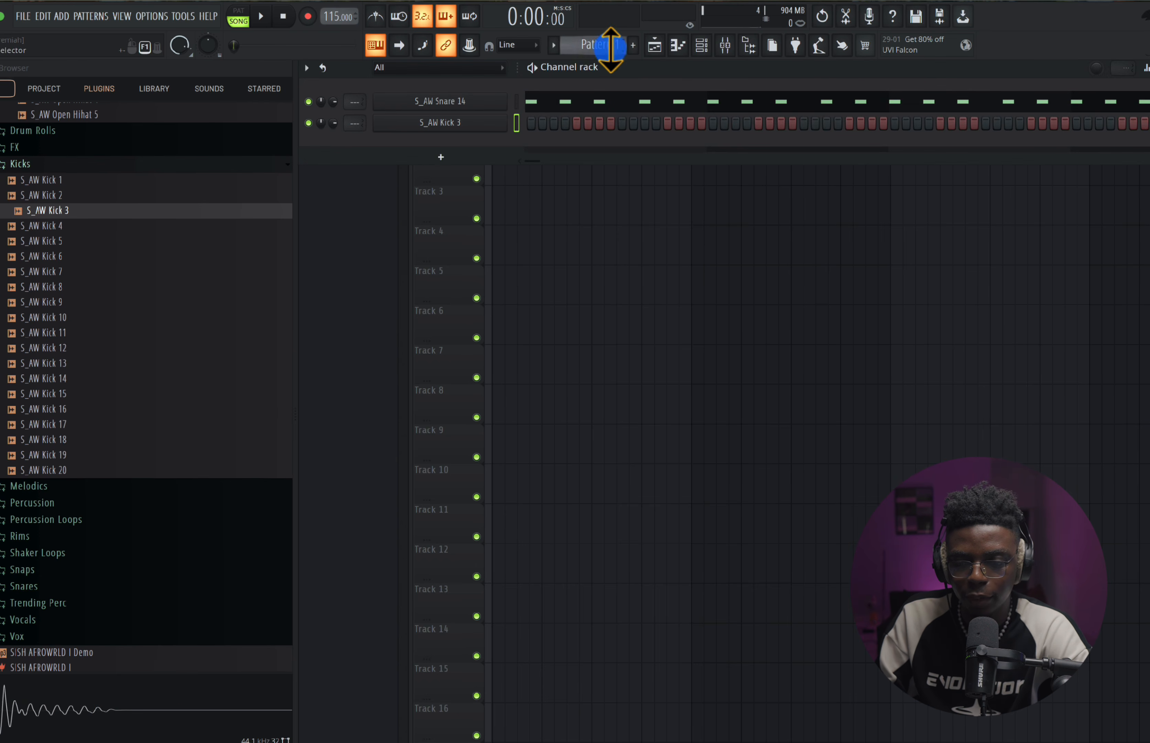
drag(610, 48, 611, 45)
drag(578, 159, 495, 199)
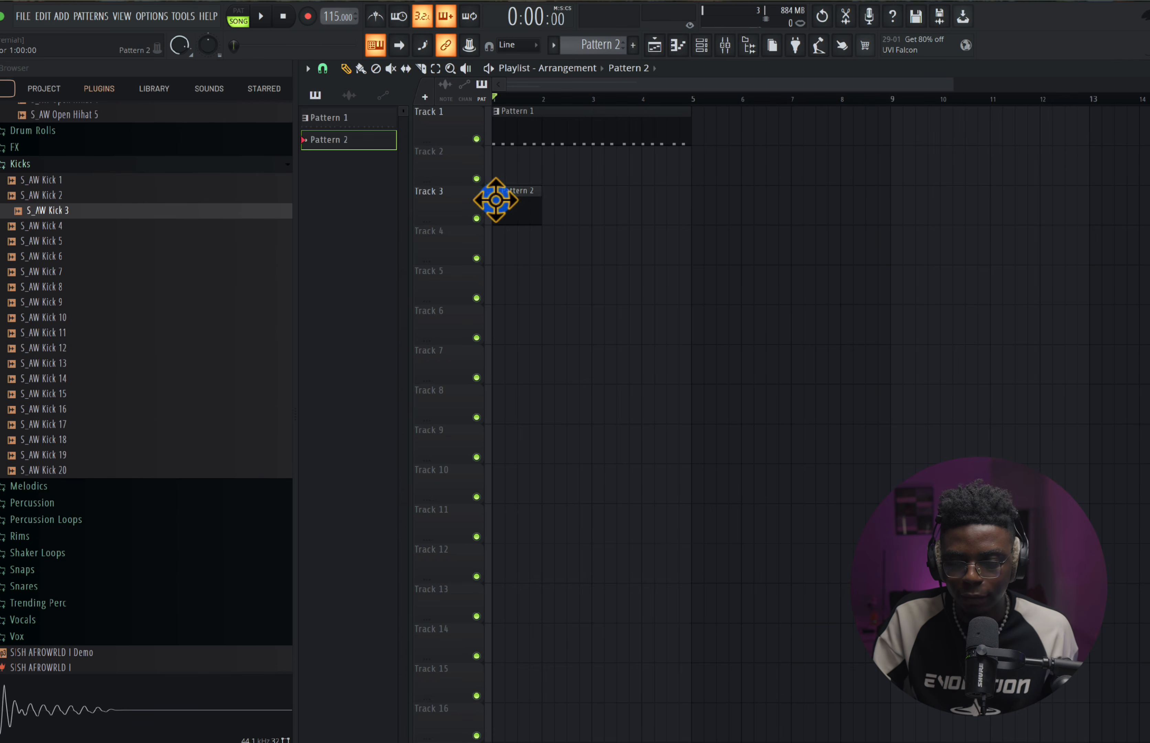
- Place C5 notes for S_AW Kick 3 on all four beats of bar 1 in its piano roll
click(701, 43)
right_click(463, 121)
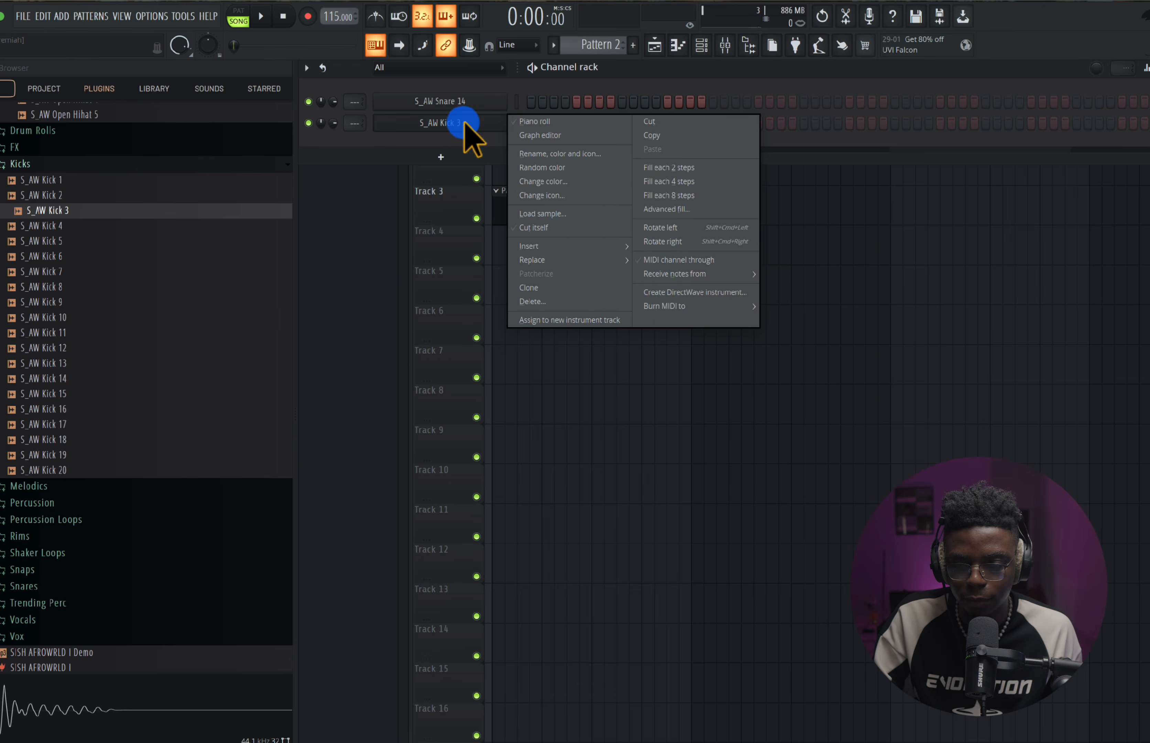
click(537, 120)
click(327, 308)
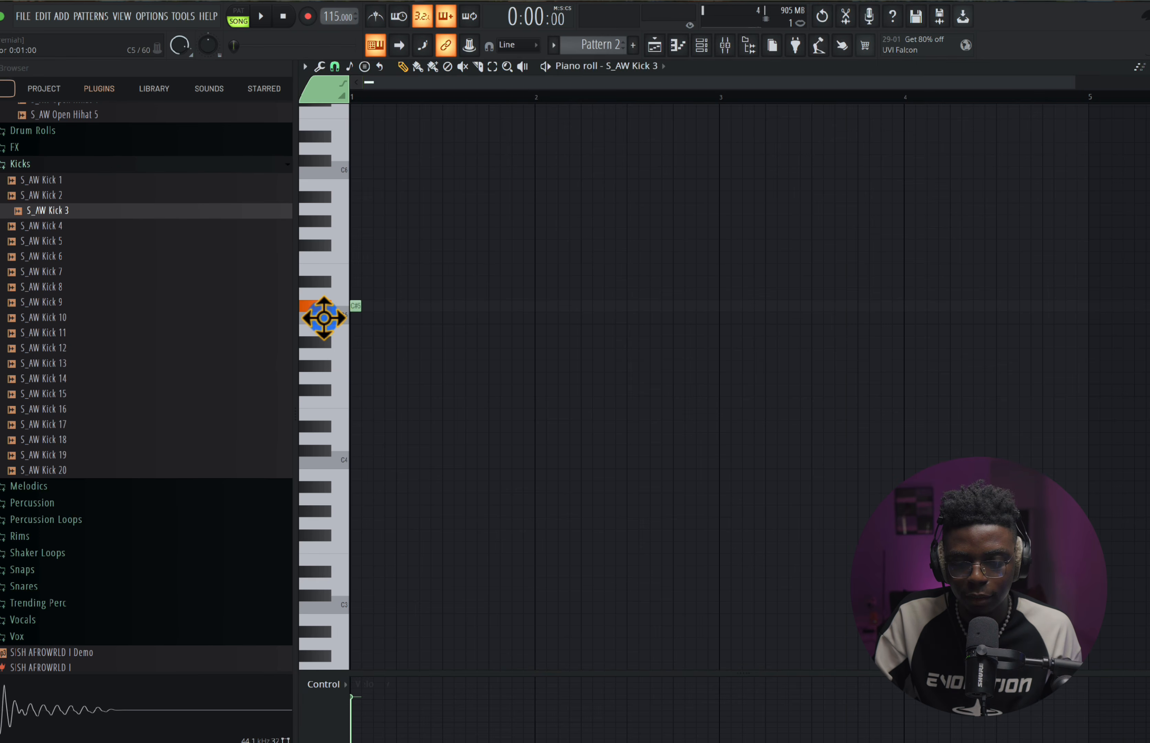
click(392, 320)
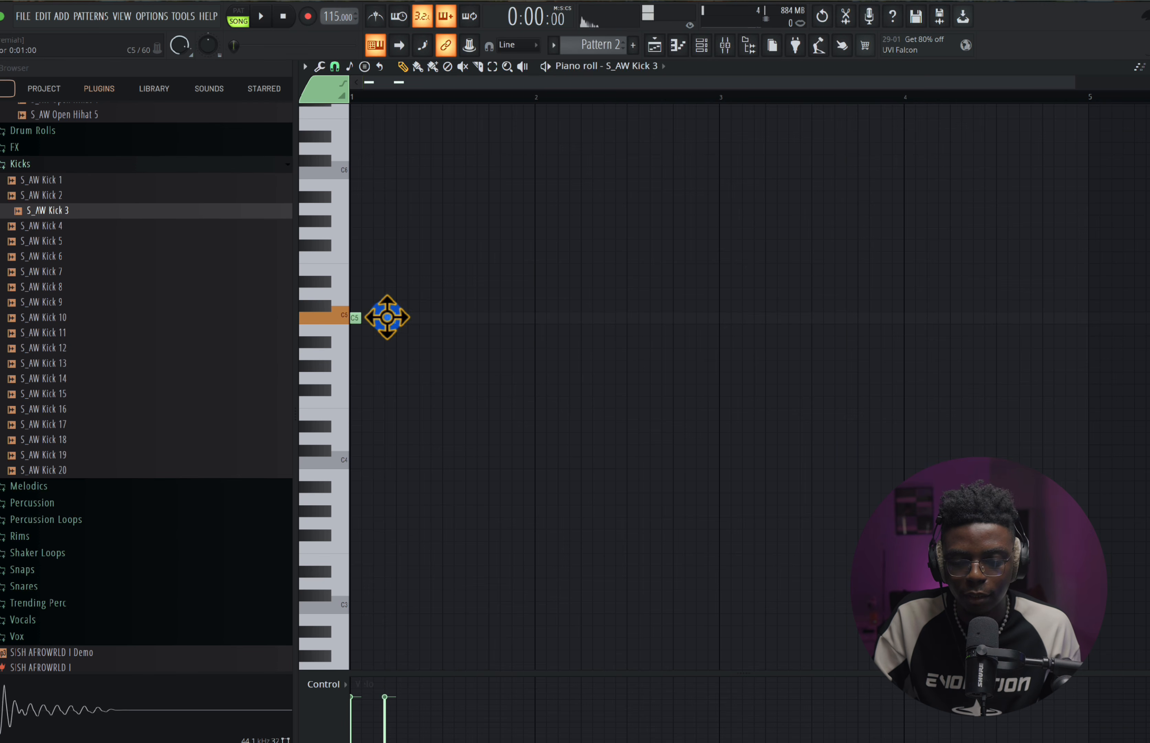
click(445, 320)
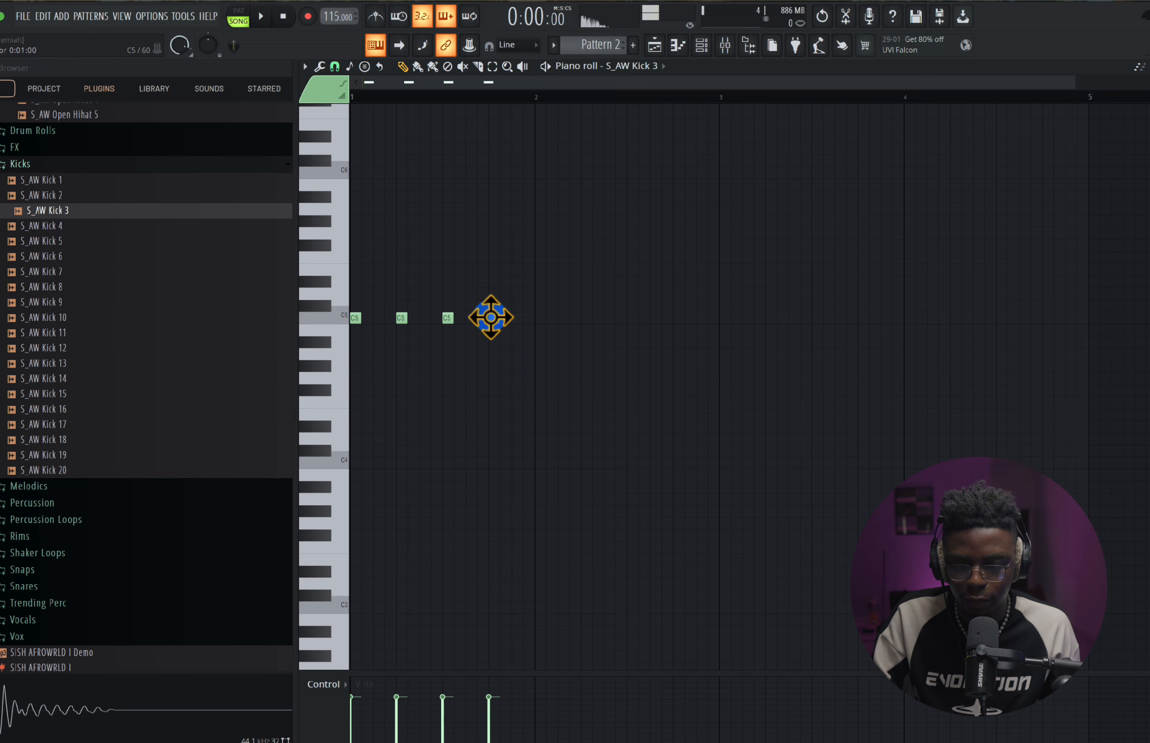
- Duplicate the bar 1 kick notes through bar 4 and return to the playlist
drag(525, 335, 341, 311)
key(ctrl+b)
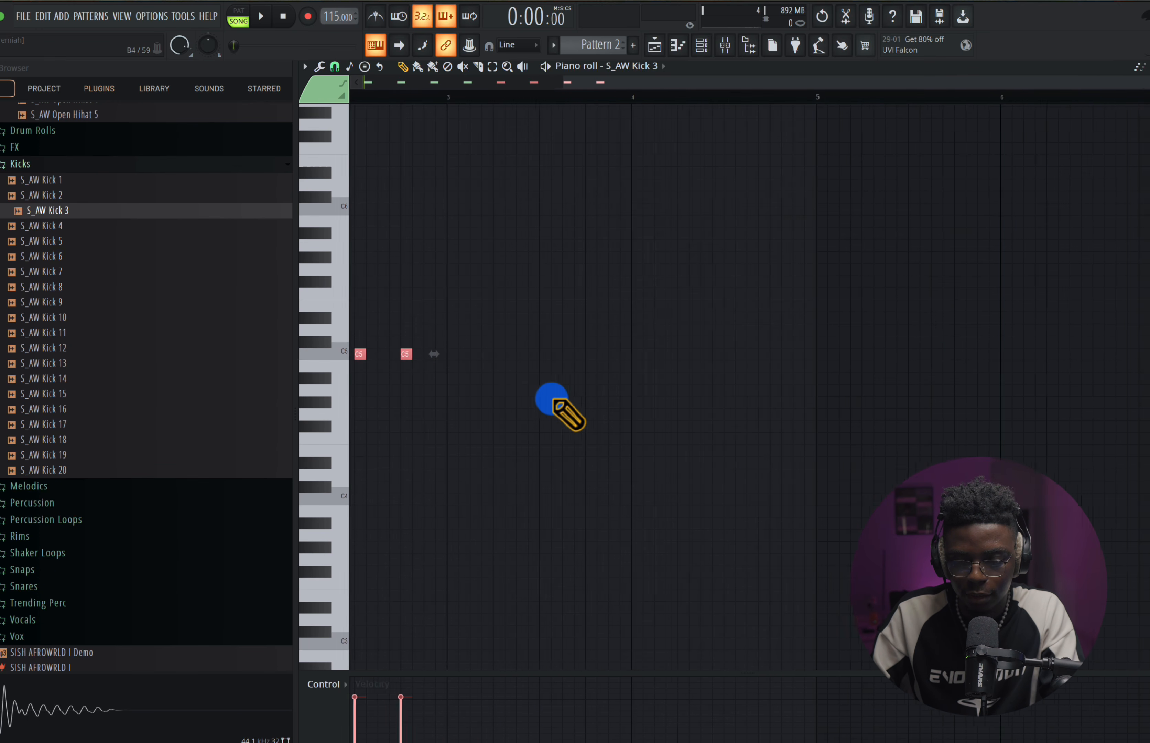
key(ctrl+b)
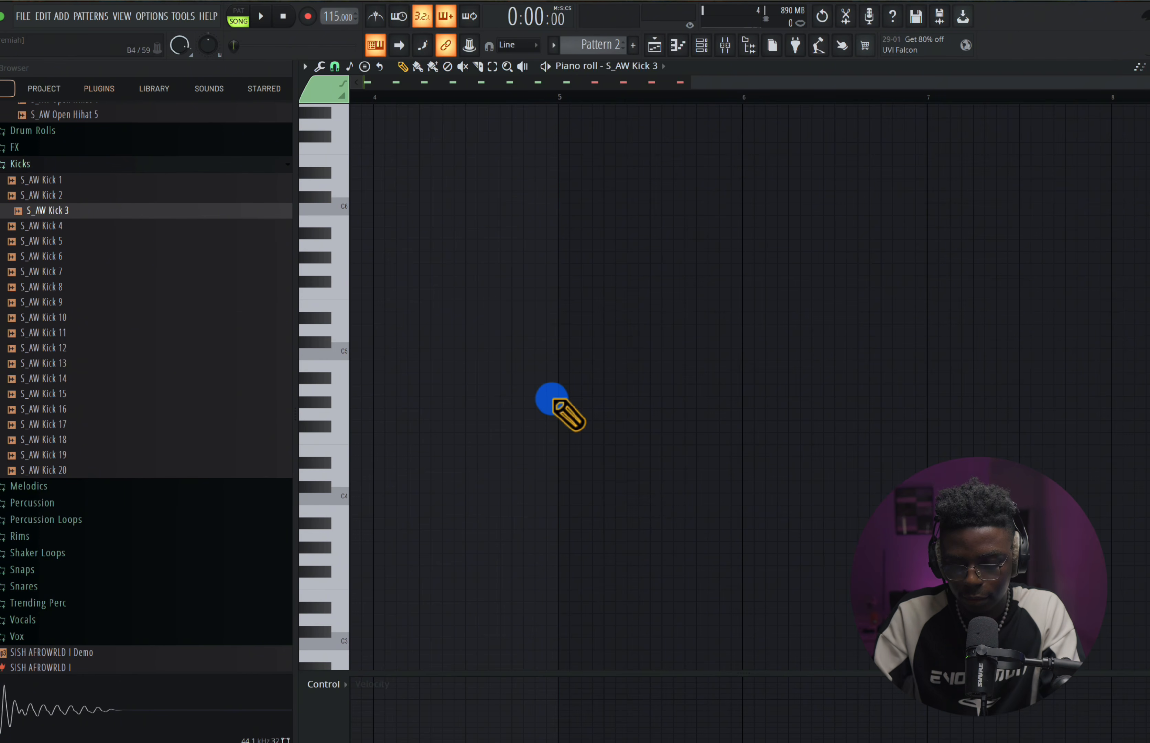
key(ctrl+b)
click(654, 45)
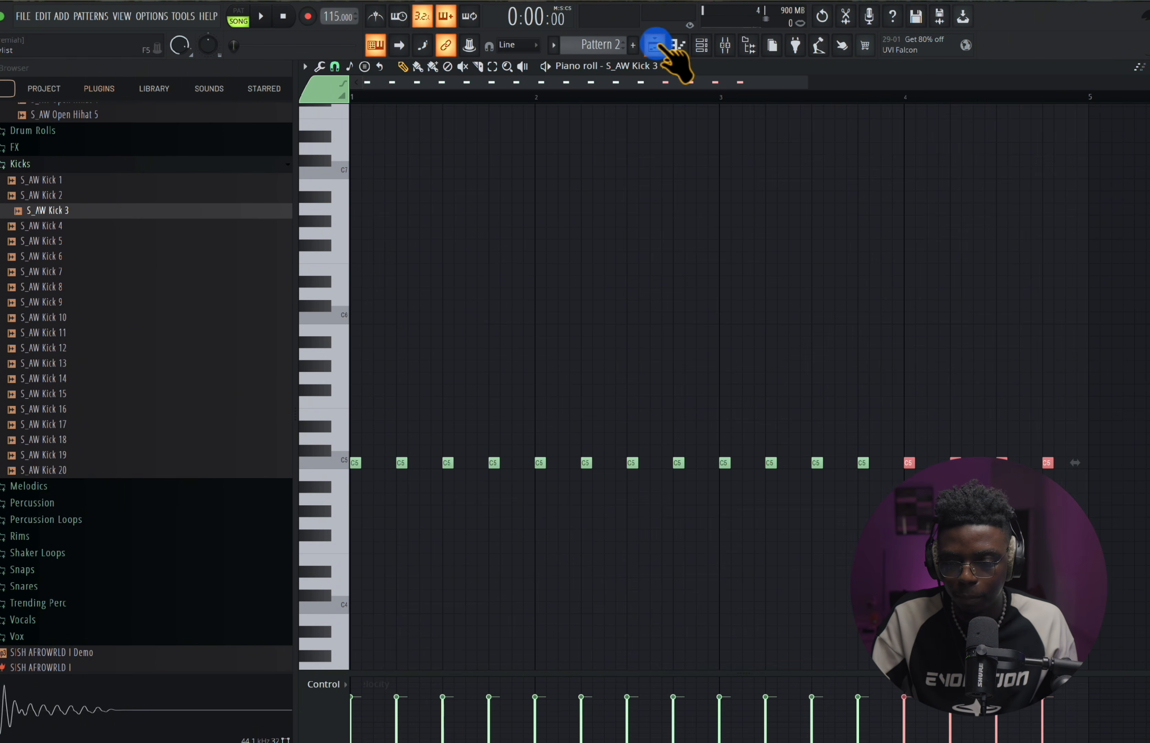
scroll(533, 190, up, 1)
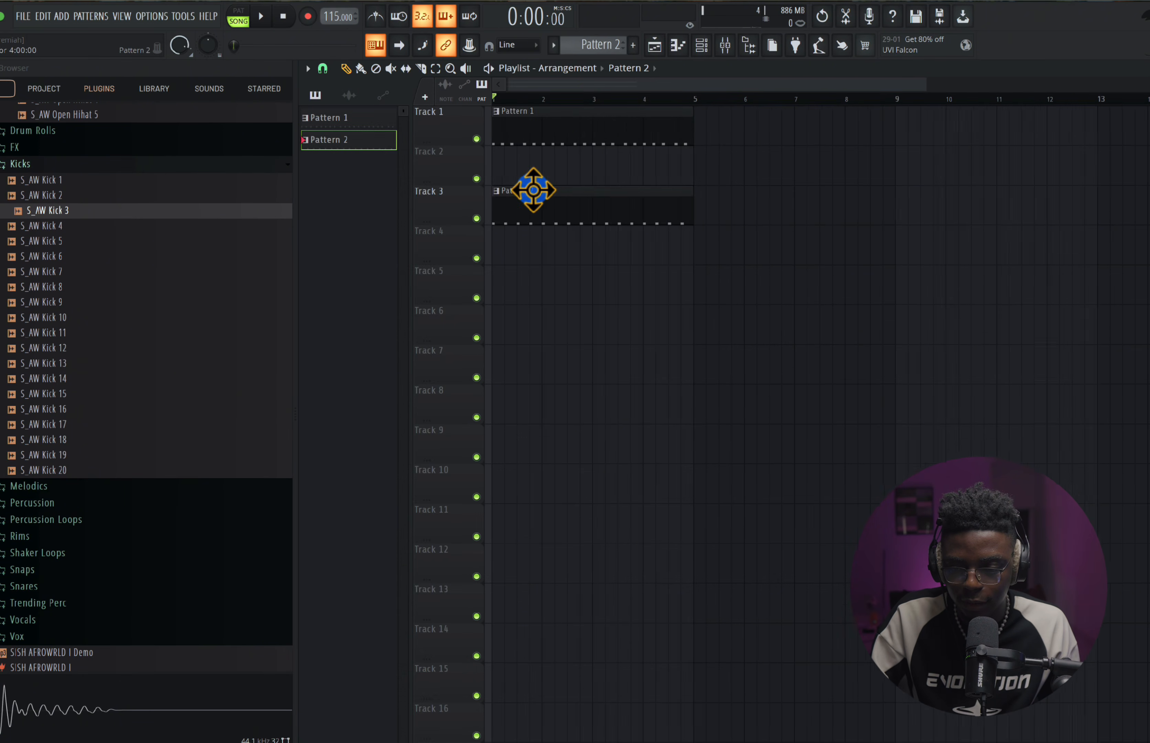
- Add the starred Angel Shakers_F_100 loop to Track 4 of the playlist, starting at bar 1
click(265, 89)
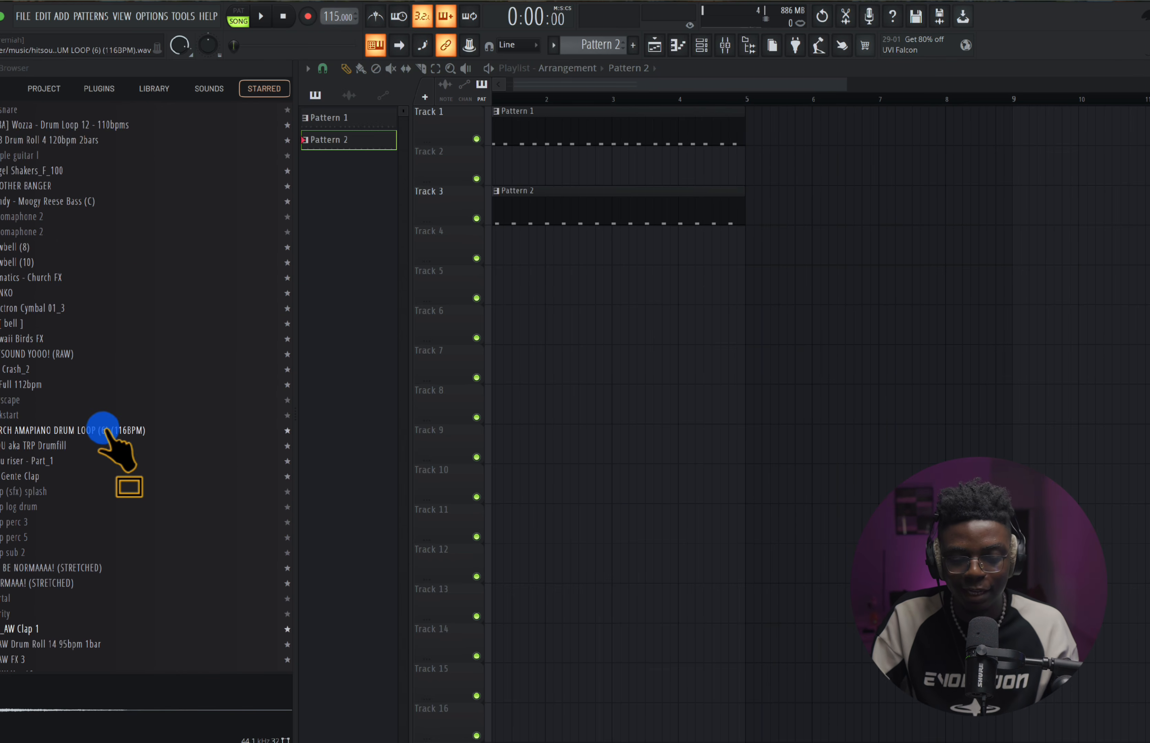
scroll(104, 429, down, 4)
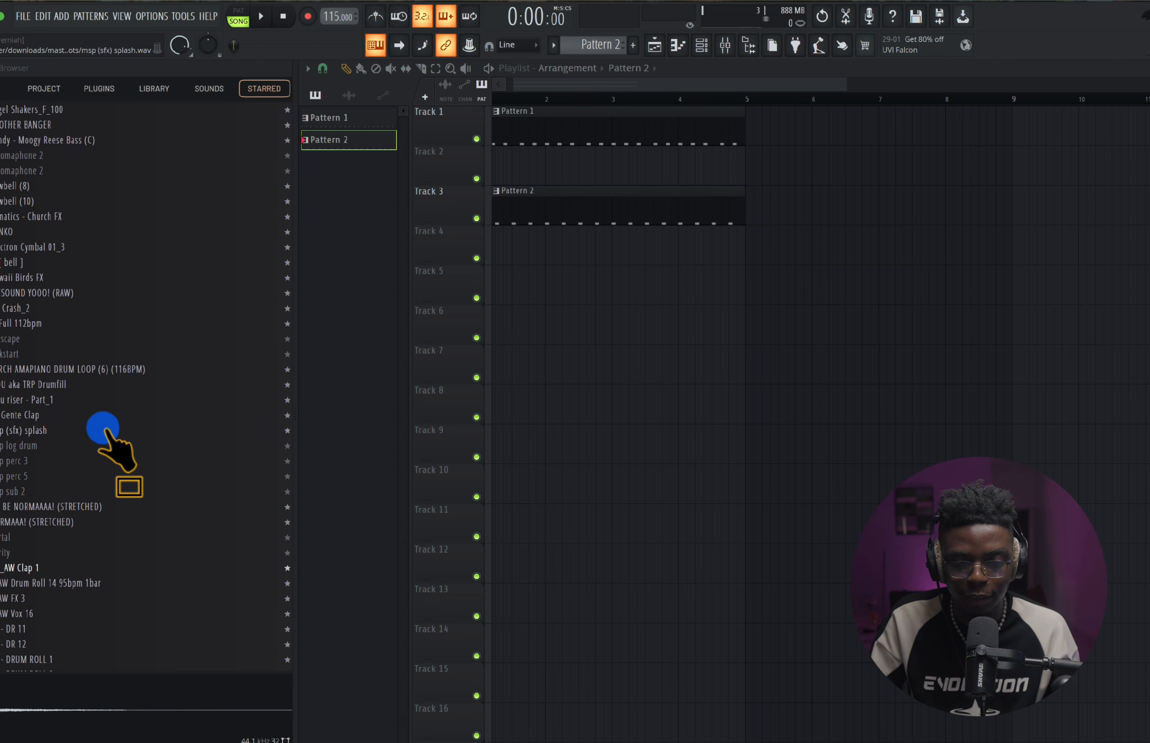
scroll(103, 430, up, 2)
drag(82, 140, 568, 248)
drag(596, 248, 597, 248)
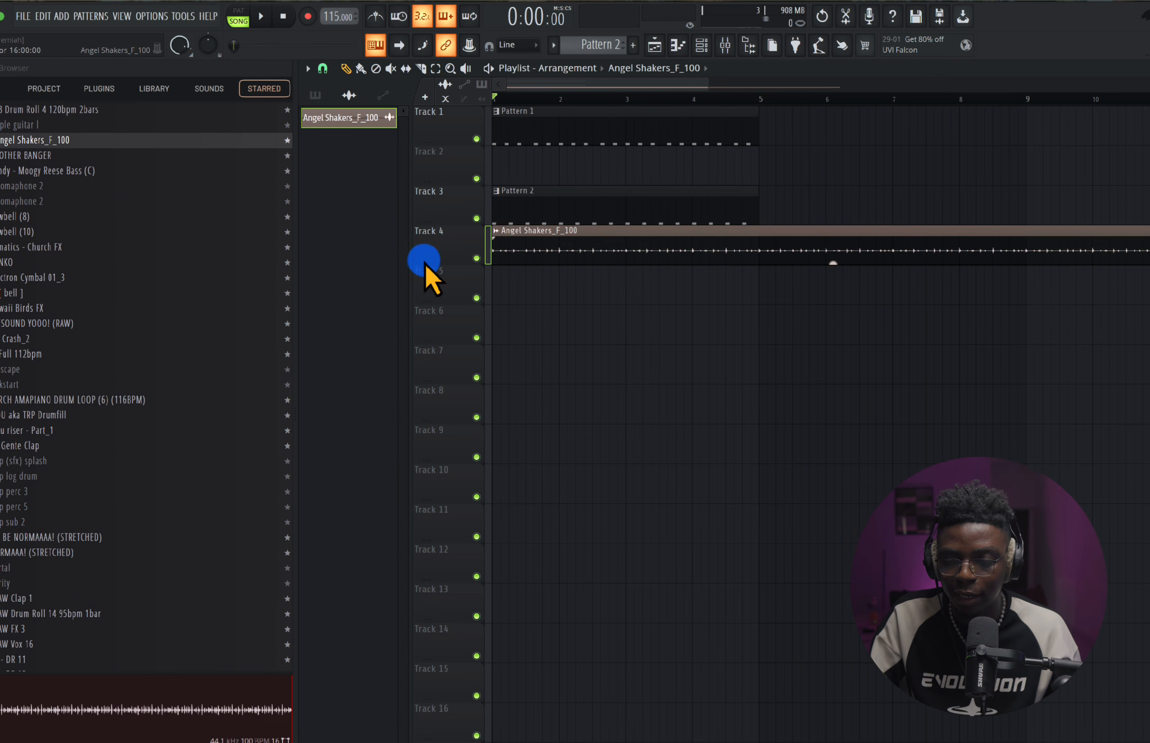
- Duplicate the Pattern 1 and Pattern 2 clips into bars 5 to 8, then select bars 1 to 8 across all tracks
scroll(649, 271, down, 2)
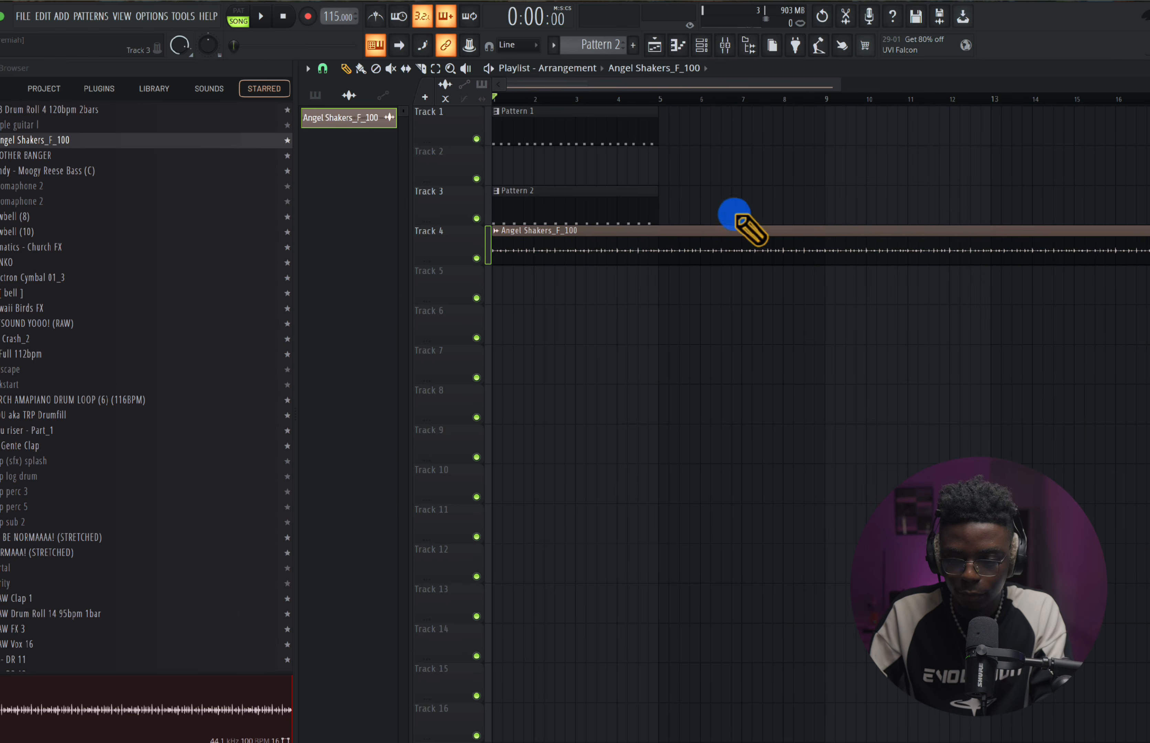
drag(686, 207, 732, 123)
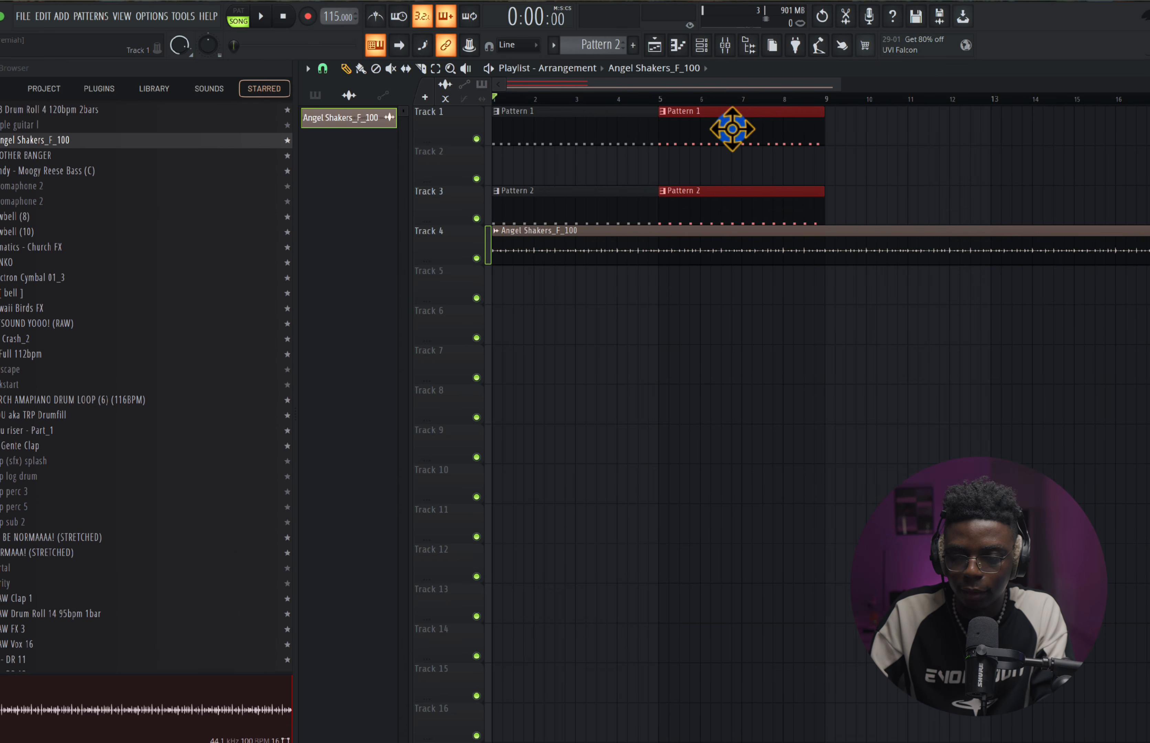
drag(823, 99, 297, 97)
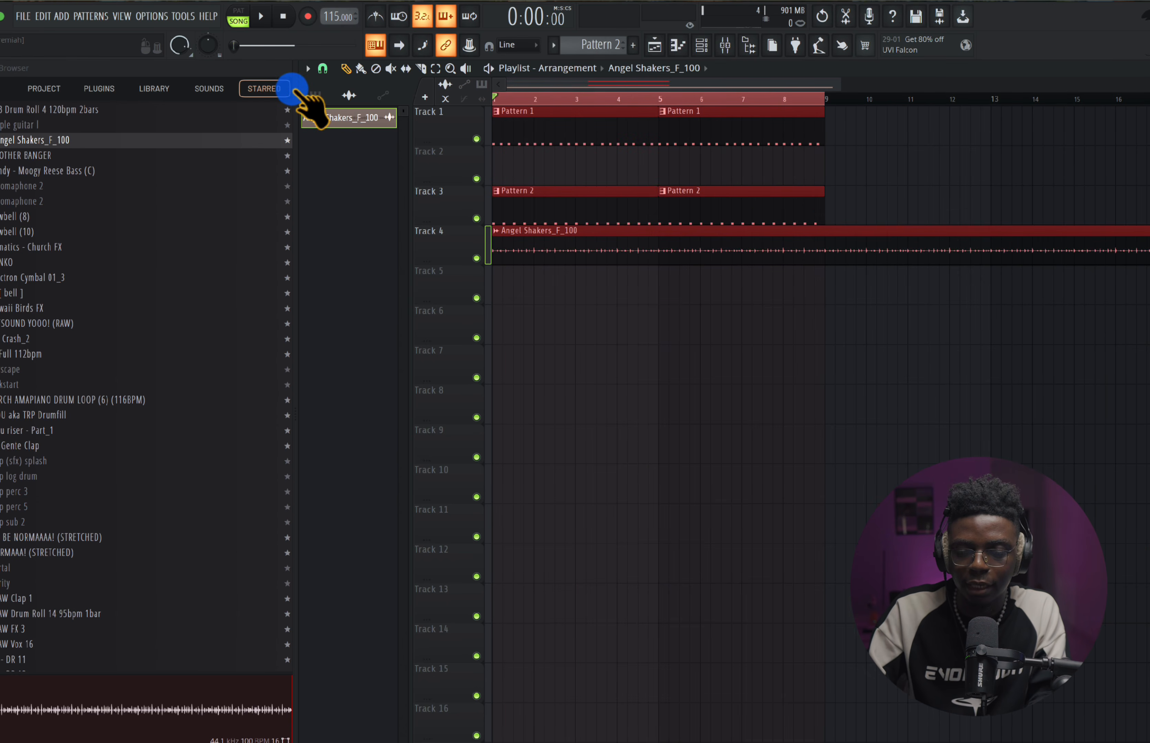
- Slice the Angel Shakers_F_100 clip on Track 4 at bar 9 and delete the part beyond it
key(space)
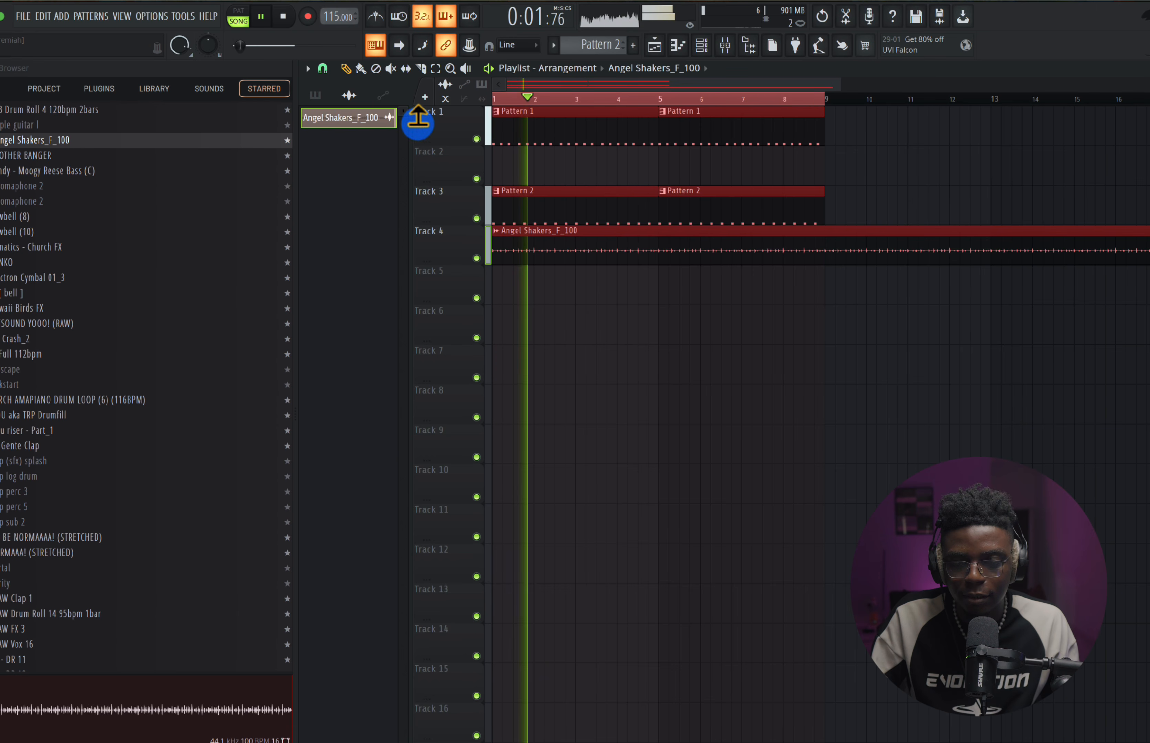
click(420, 68)
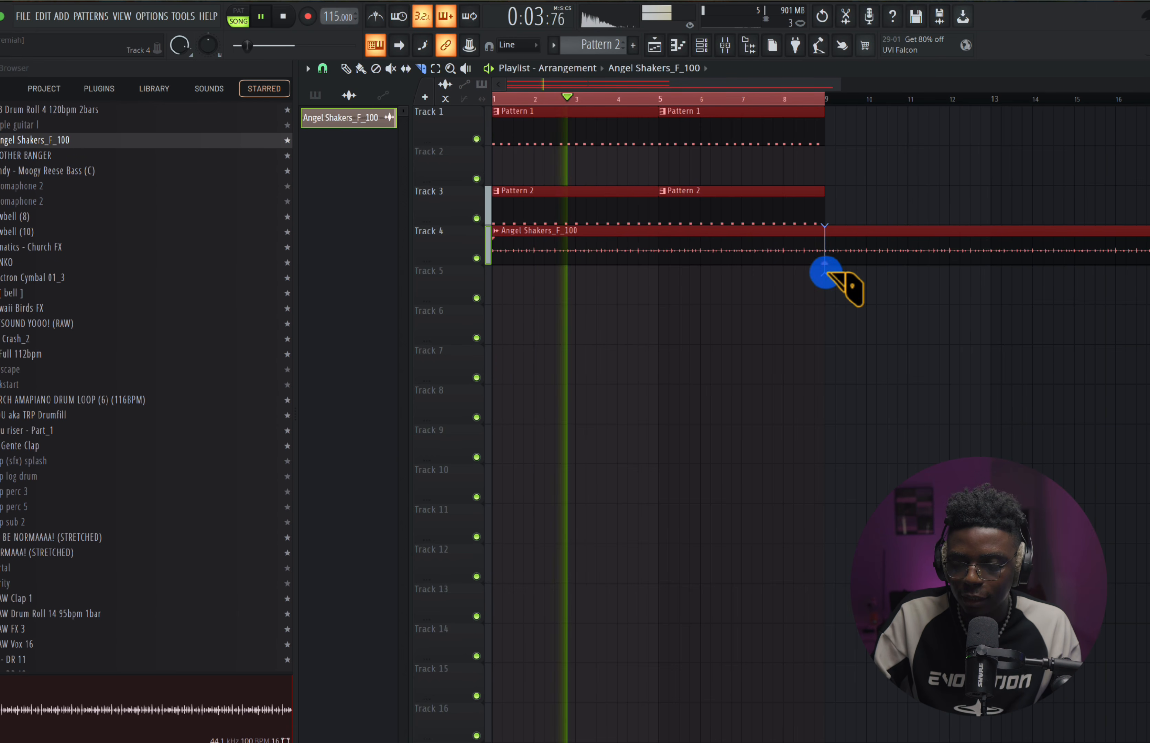
drag(825, 272, 825, 275)
click(376, 68)
click(896, 244)
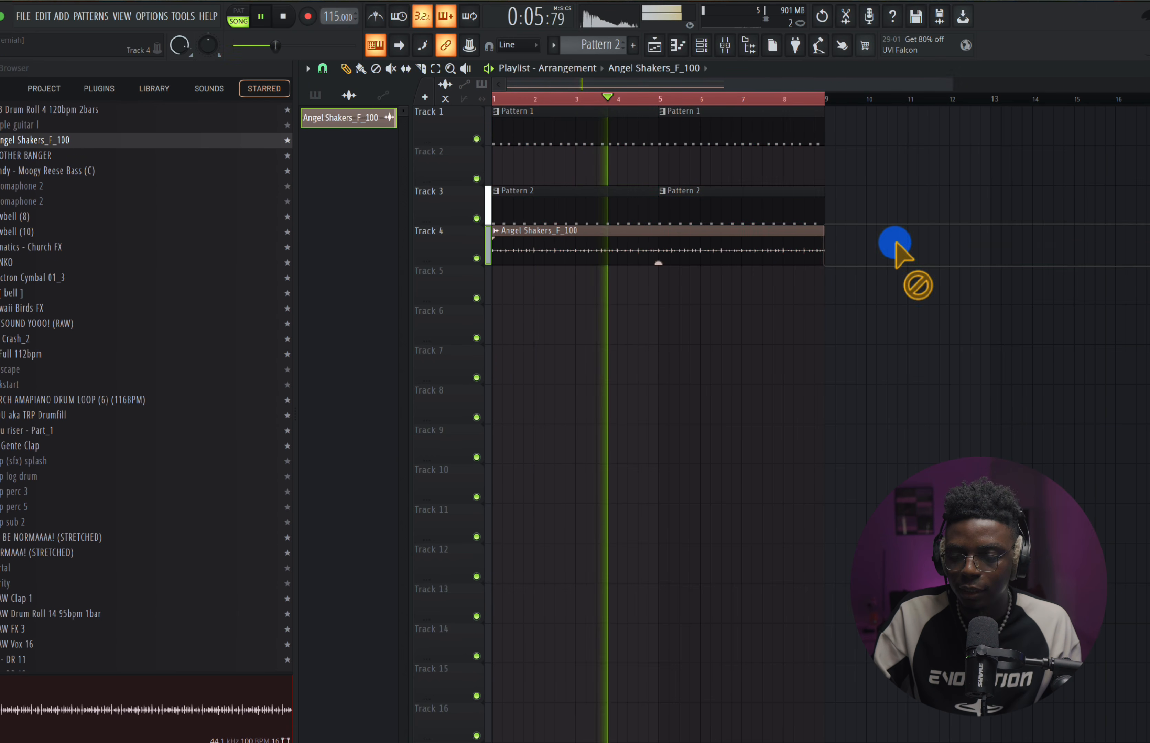
key(space)
- Switch to Splice and preview the blessing, trade_off and left_behind guitar loops in the AU_AMHM series
mouse_move(164, 734)
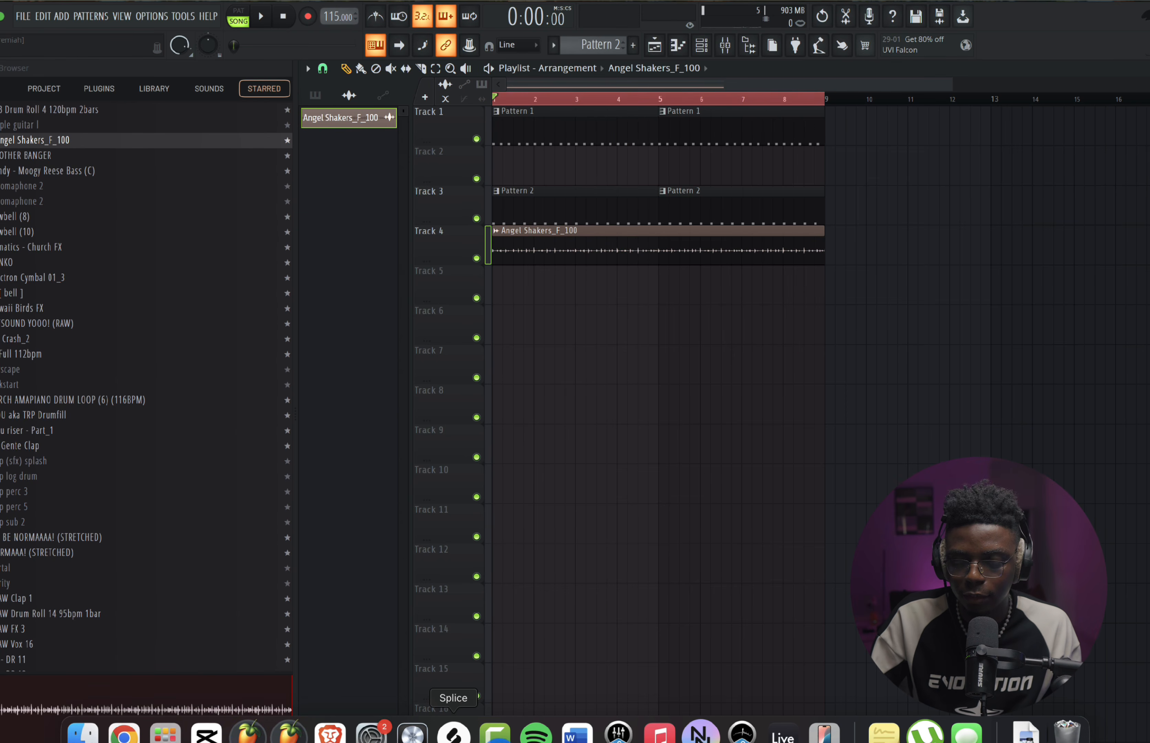
click(453, 732)
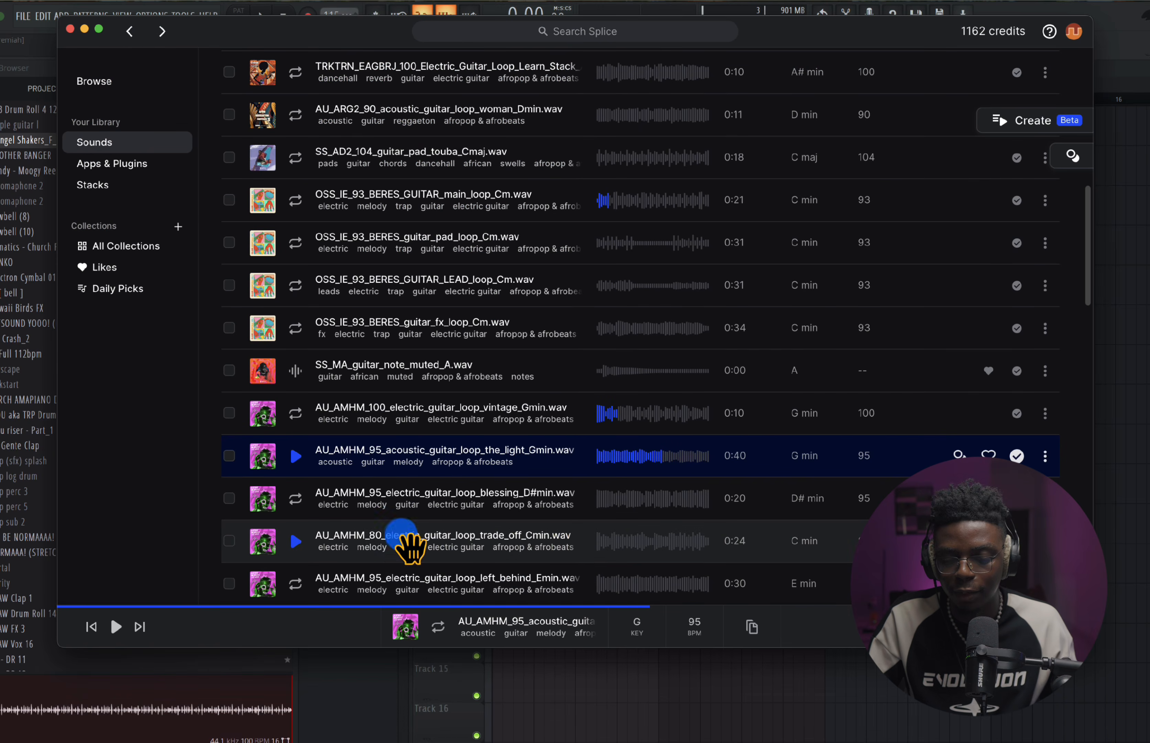
click(296, 498)
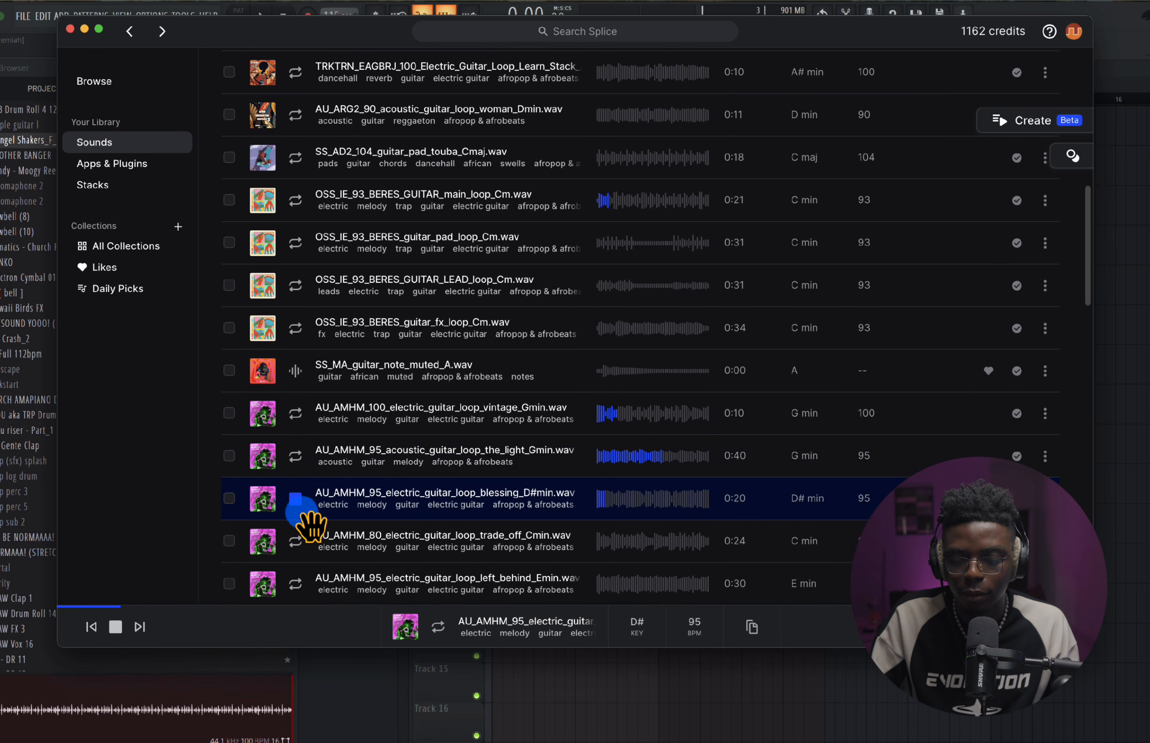
click(300, 537)
scroll(339, 549, down, 3)
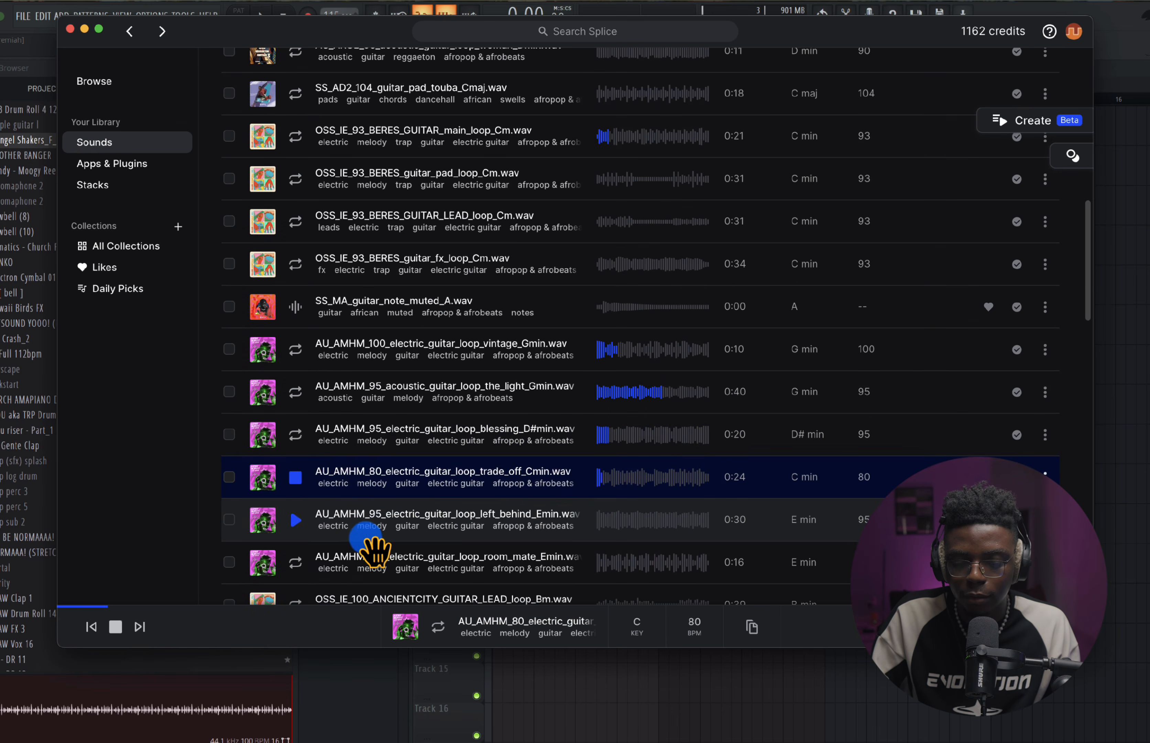
click(300, 523)
scroll(328, 541, down, 3)
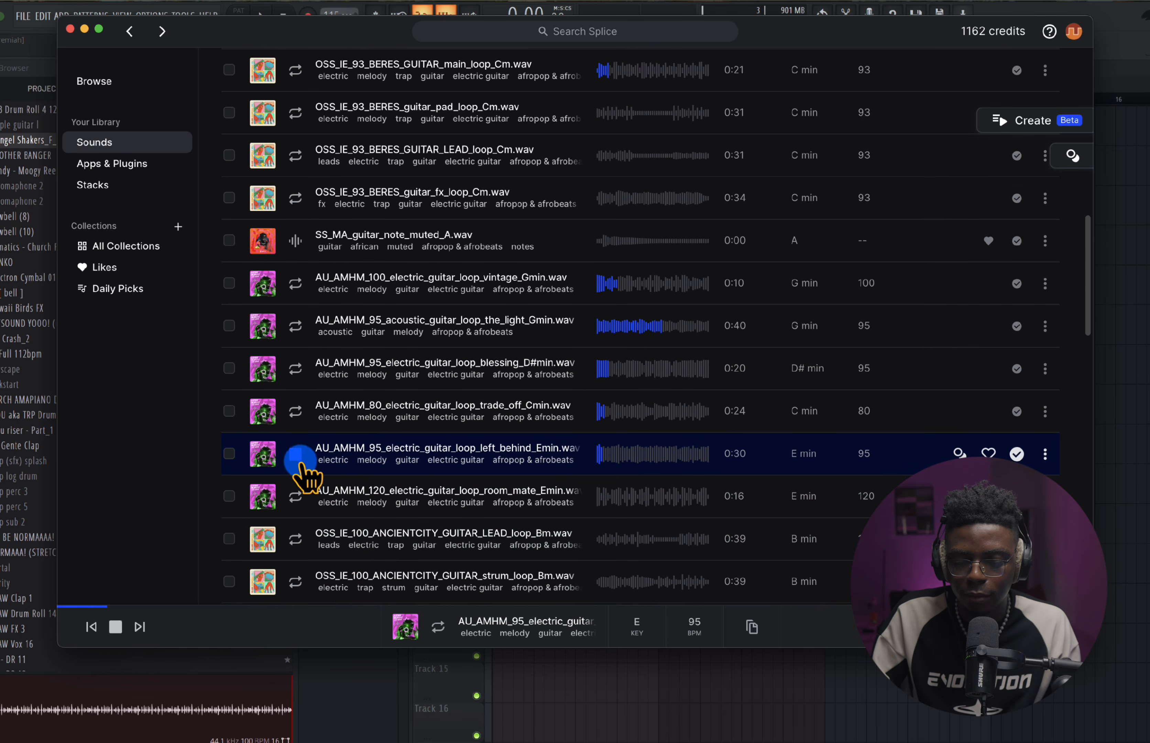
- Preview AU_AMHM_120_electric_guitar_loop_room_mate_Emin and place it on Track 6 of the FL Studio playlist from bar 1
click(297, 497)
scroll(300, 483, down, 2)
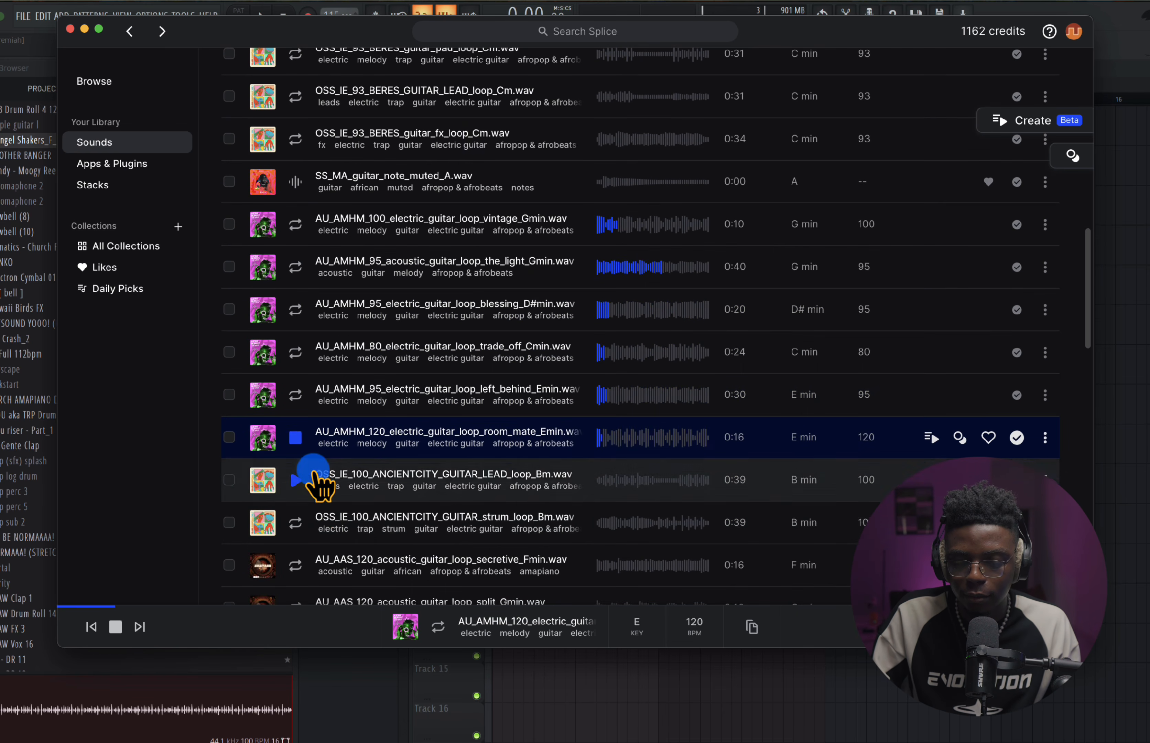
mouse_move(752, 627)
mouse_down()
mouse_move(764, 718)
mouse_move(691, 696)
mouse_move(744, 695)
mouse_move(524, 372)
mouse_move(505, 295)
mouse_up()
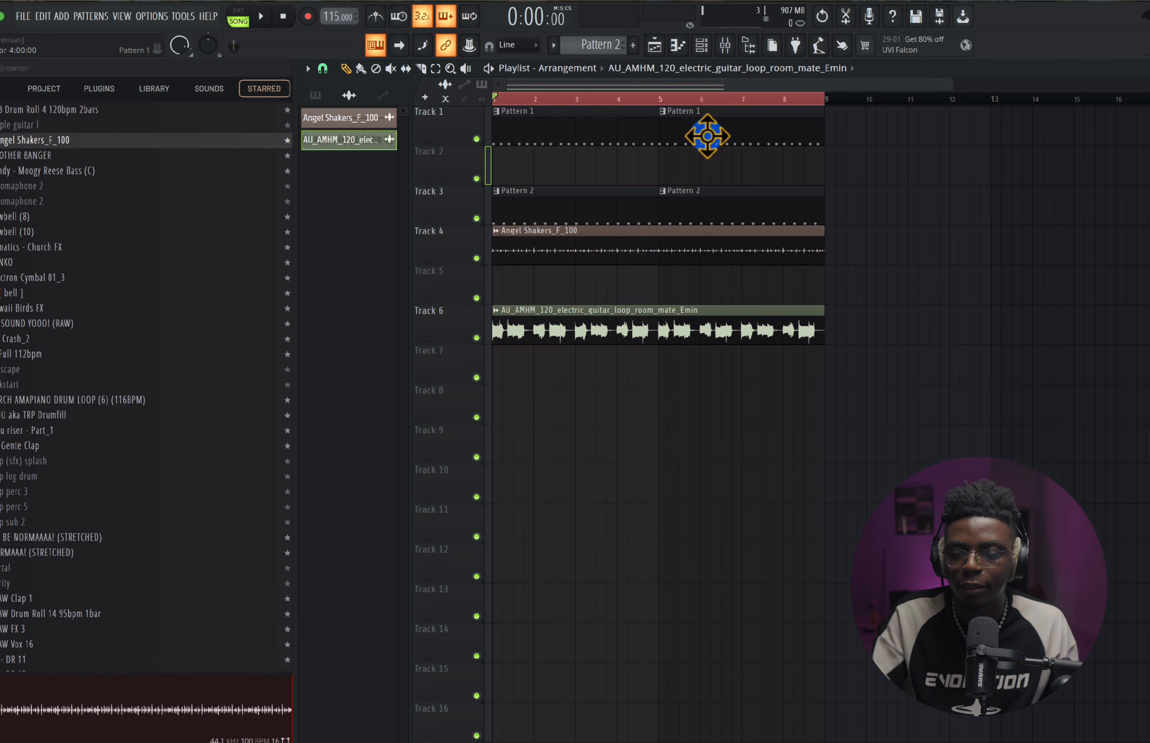
key(space)
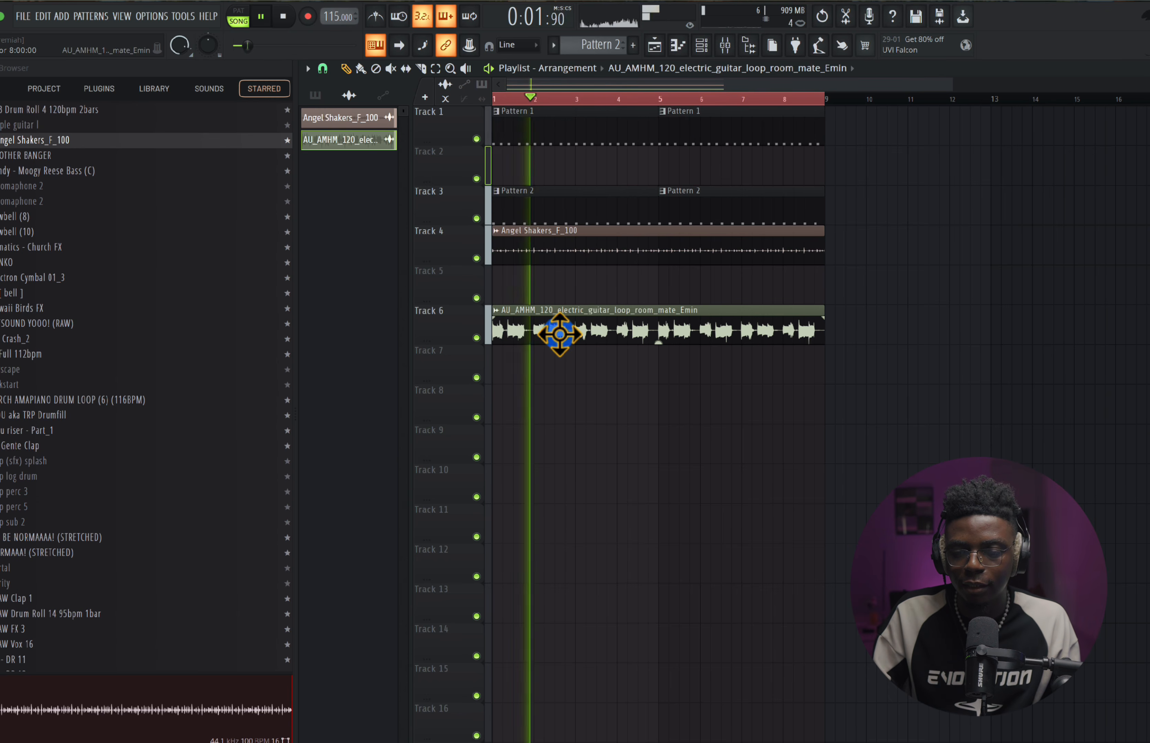
- Open Pattern 1 and add S_AW Rim 3 from the kit's Rims folder to its channel rack
double_click(542, 140)
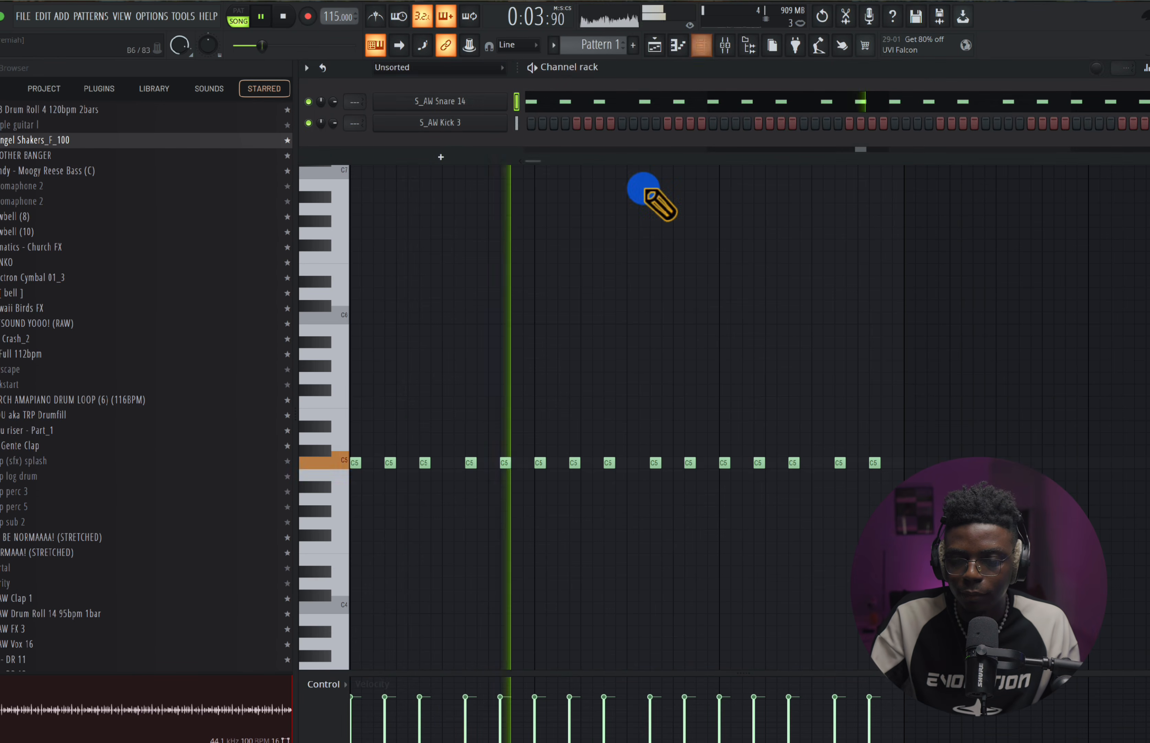
key(space)
click(8, 88)
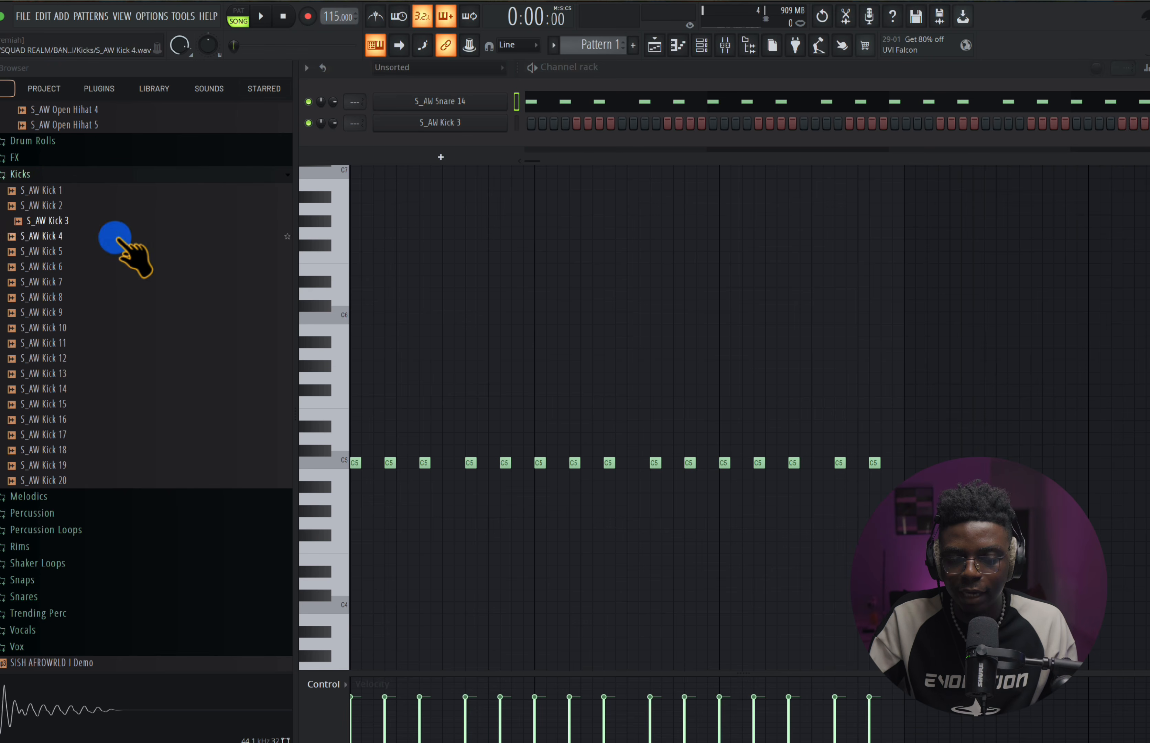
click(73, 175)
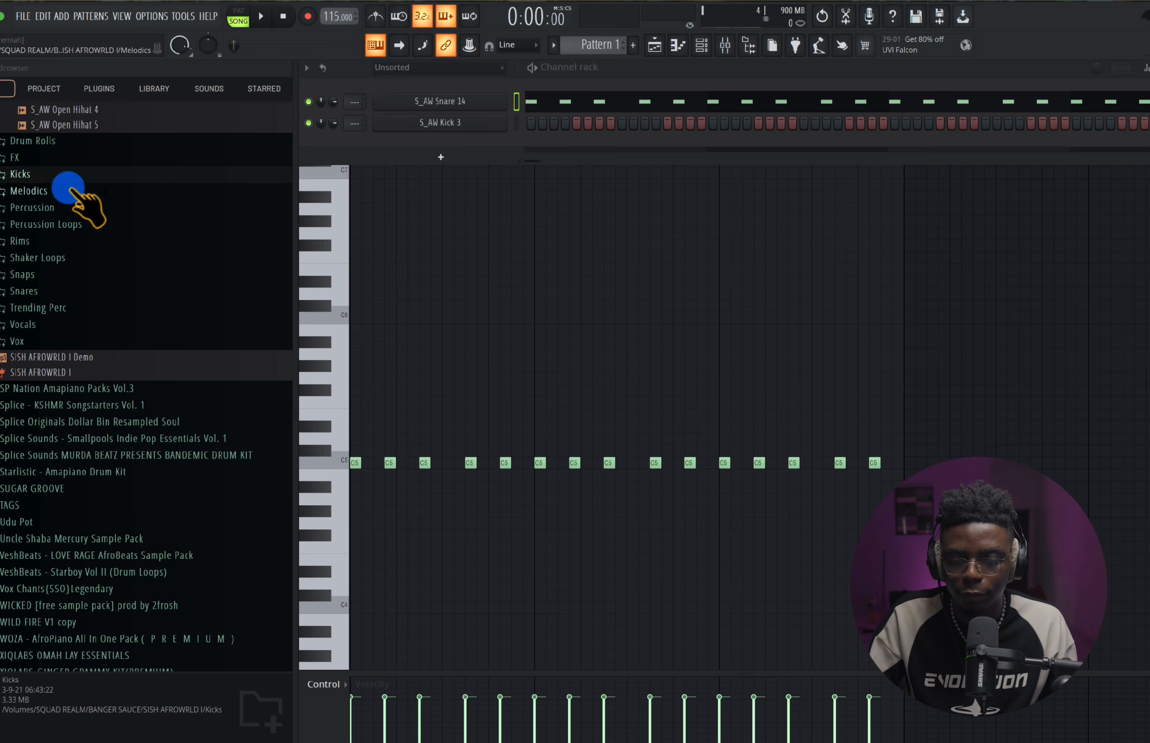
click(67, 242)
click(118, 289)
drag(118, 289, 425, 118)
- Copy the S_AW Snare 14 notes and paste them into the S_AW Rim 3 channel
right_click(473, 102)
click(652, 116)
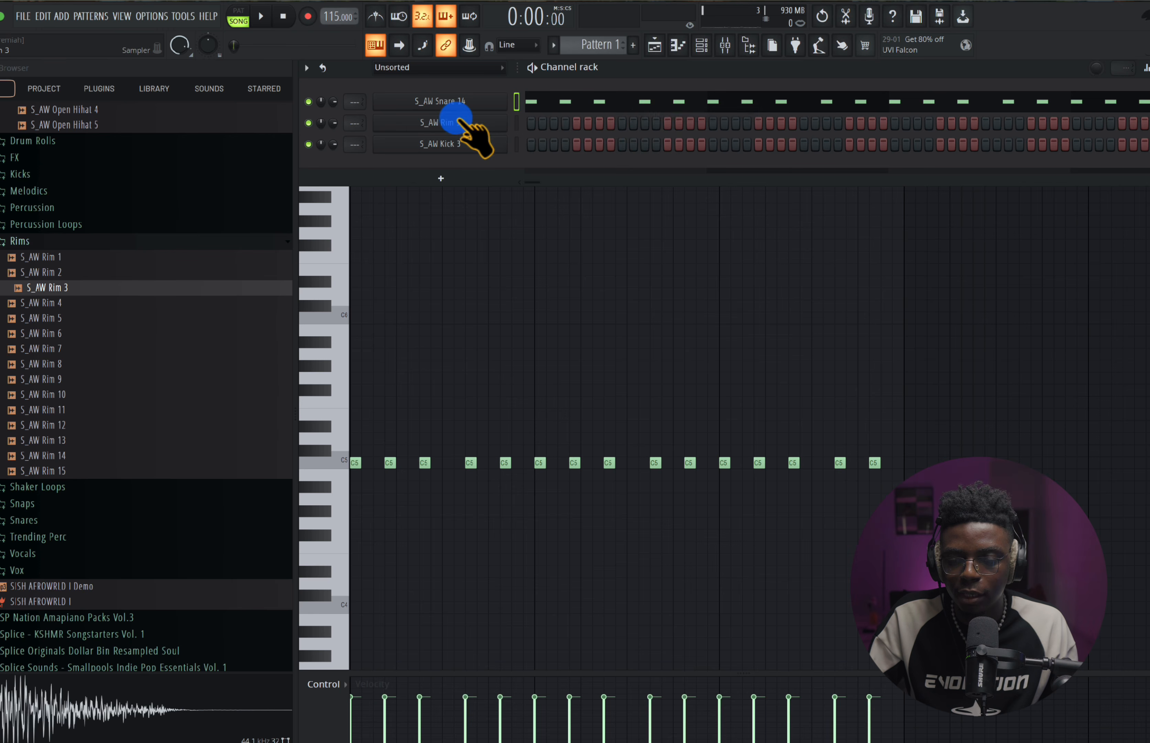
right_click(467, 123)
click(657, 148)
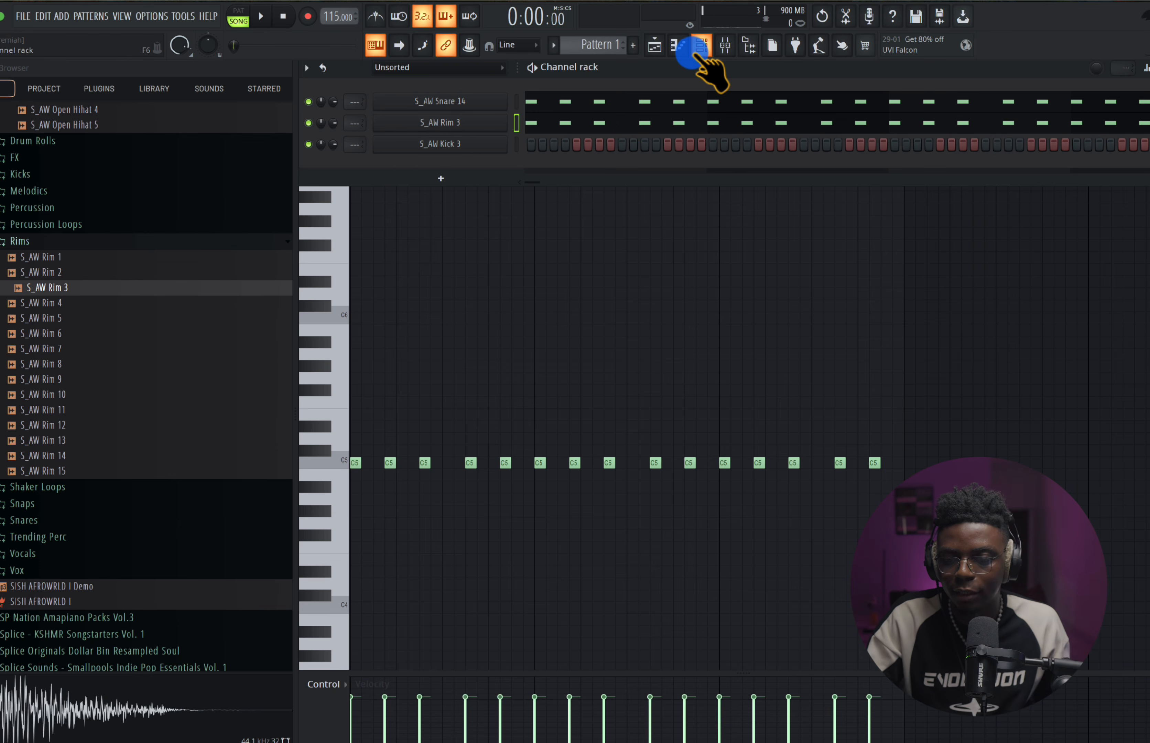
- Layer S_AW Rim 7 as another Pattern 1 channel with the same note pattern as the snare
key(space)
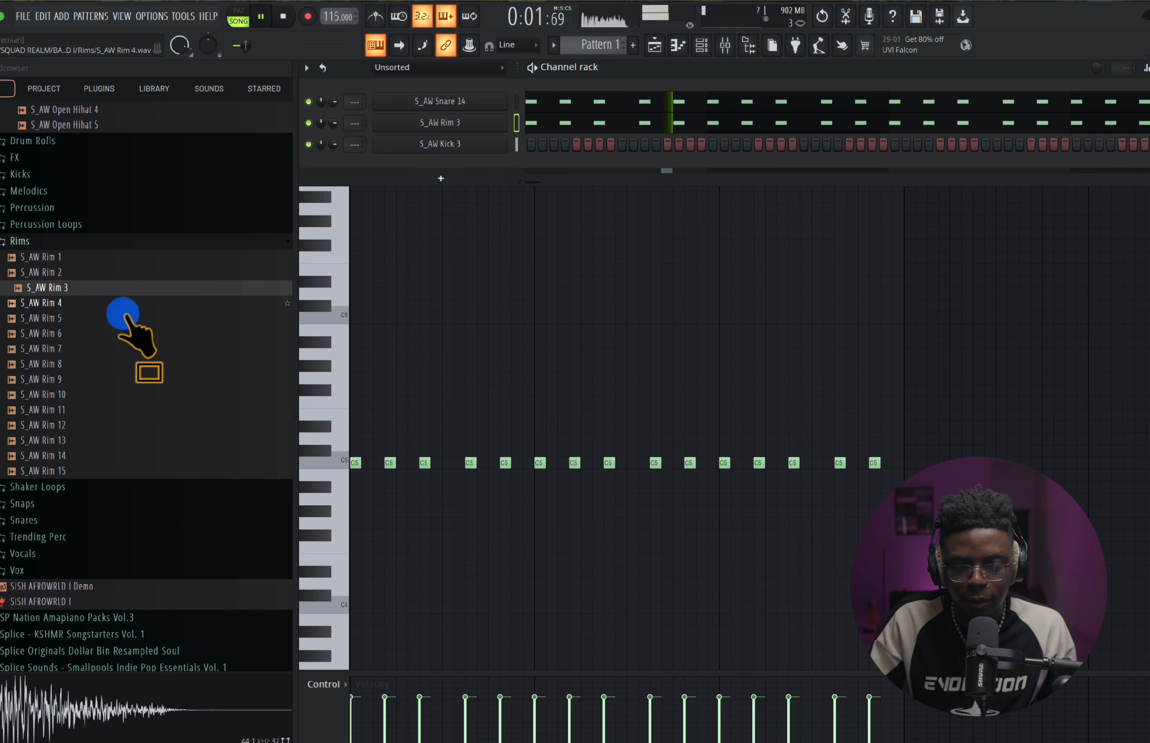
click(133, 346)
drag(134, 346, 461, 139)
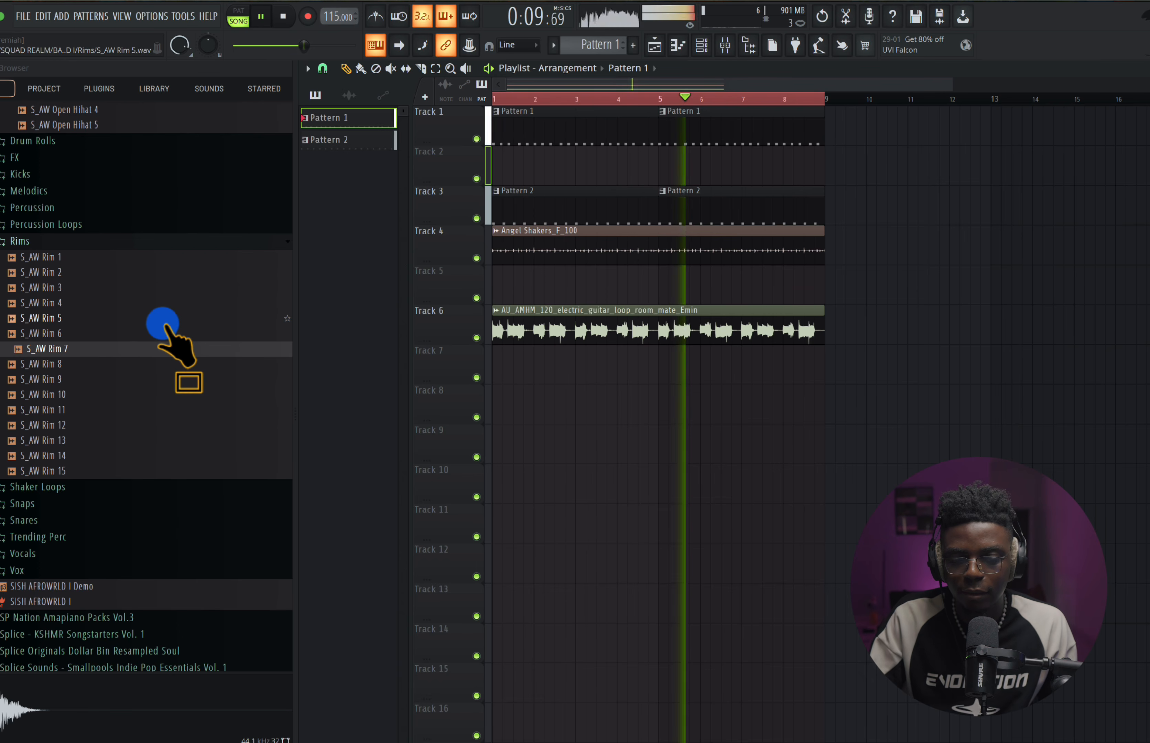
- Audition the kit's percussion samples and add S_AW Perc_conga 4 as a Pattern 1 channel
key(space)
click(116, 206)
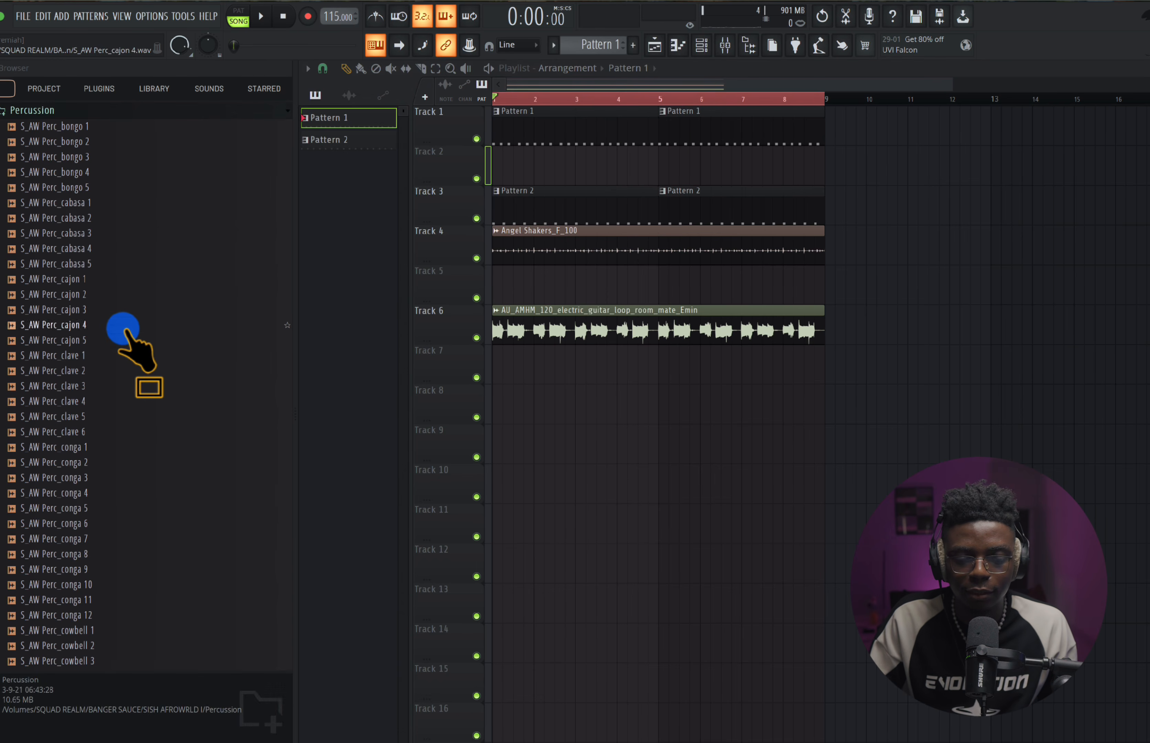
click(108, 386)
click(106, 431)
click(103, 493)
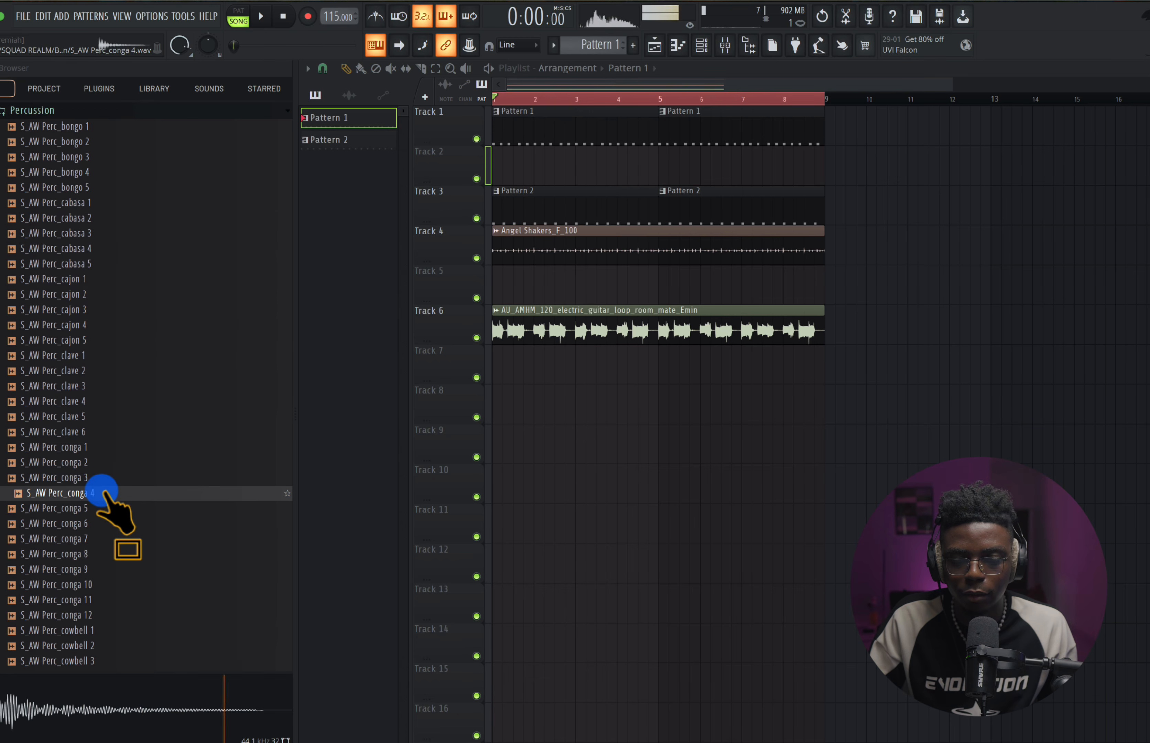
drag(103, 493, 477, 157)
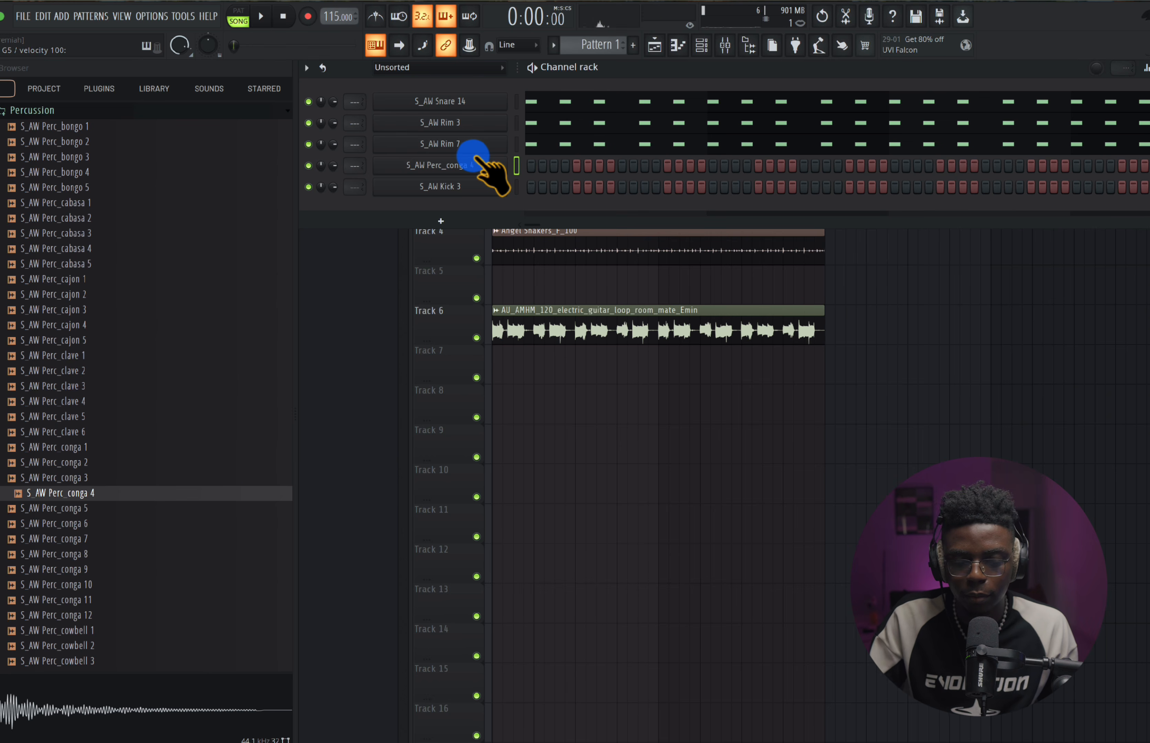
- Replace the conga channel's sample with S_AW Perc_conga 5 and open its piano roll
click(154, 506)
drag(154, 506, 460, 169)
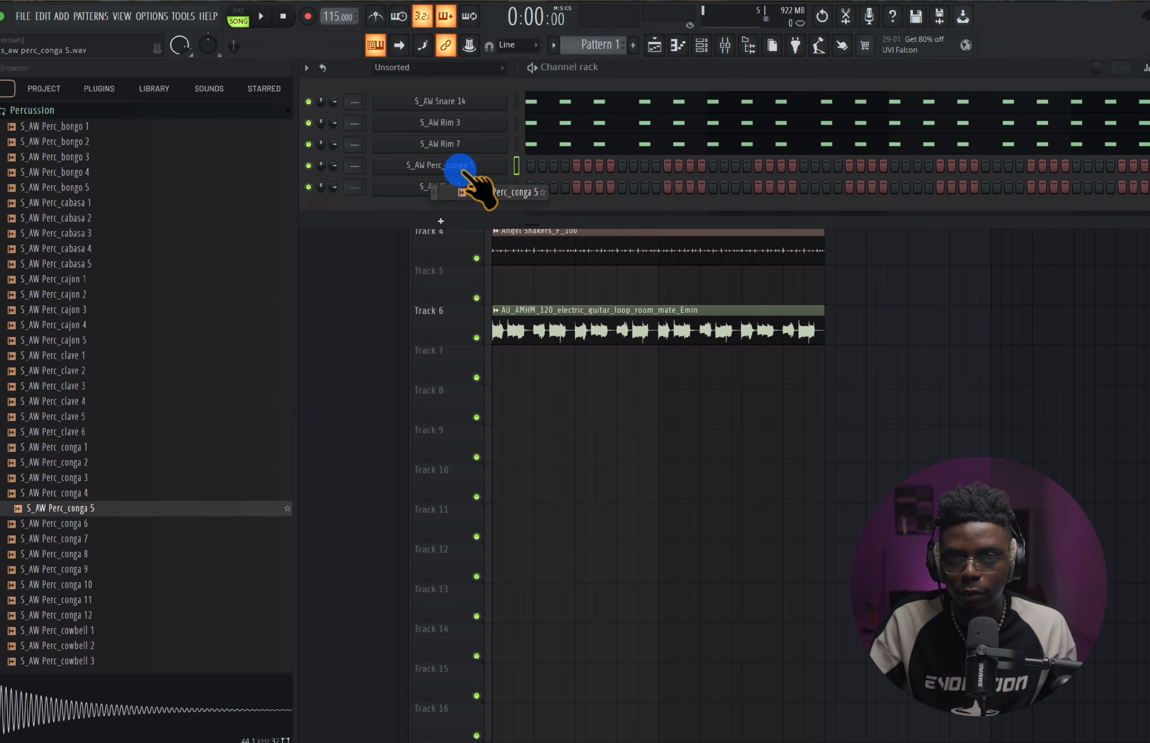
right_click(460, 169)
click(531, 169)
key(space)
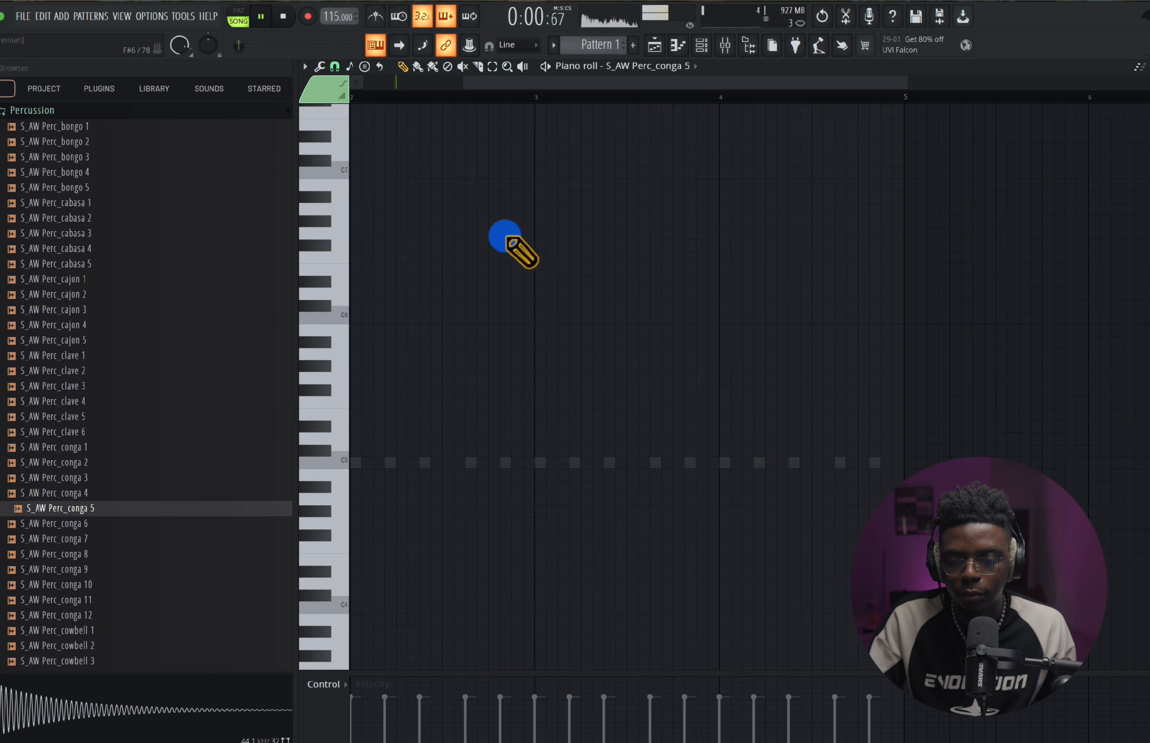
- Place C5 conga notes on the third snare hit of bars 1 and 3, at raised velocity
drag(537, 89, 323, 107)
key(space)
key(space)
key(space)
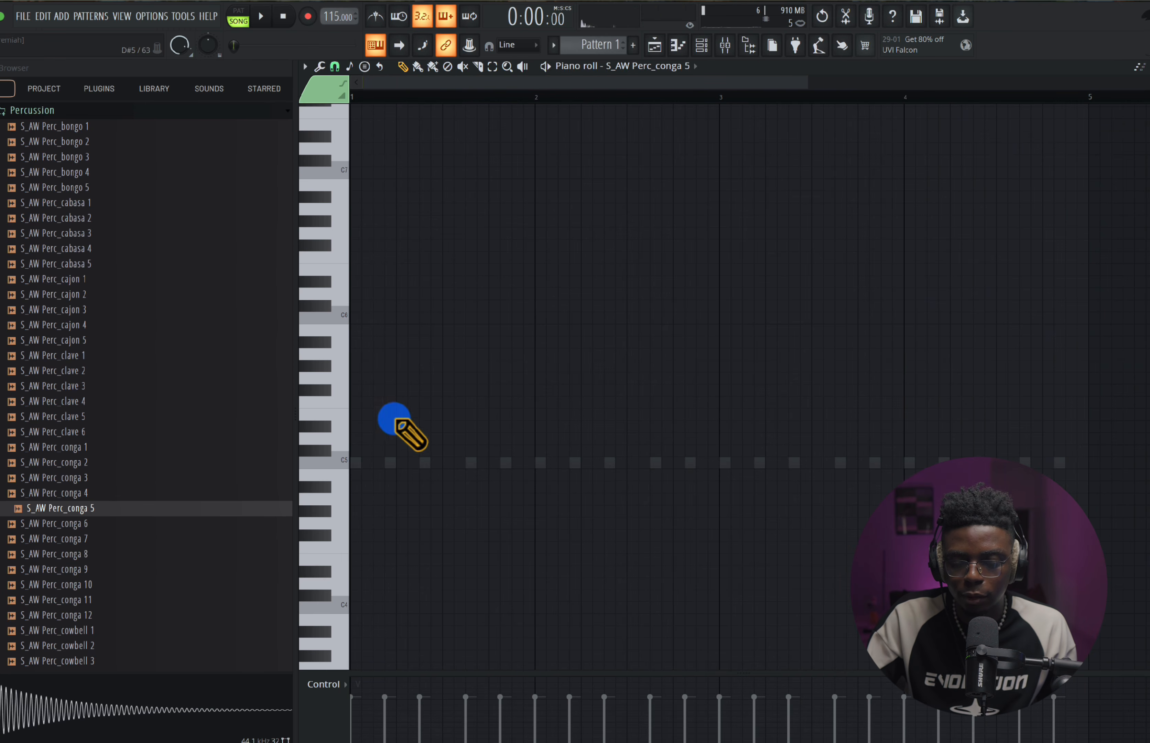
click(424, 462)
key(space)
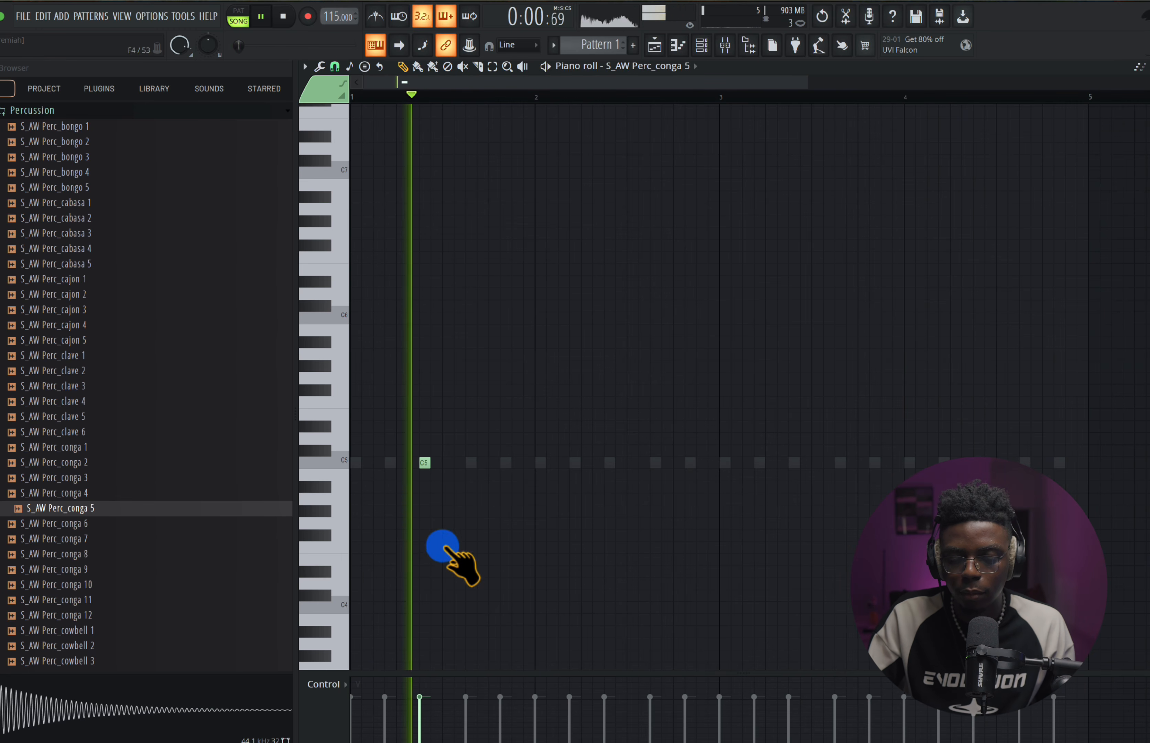
drag(422, 694, 423, 673)
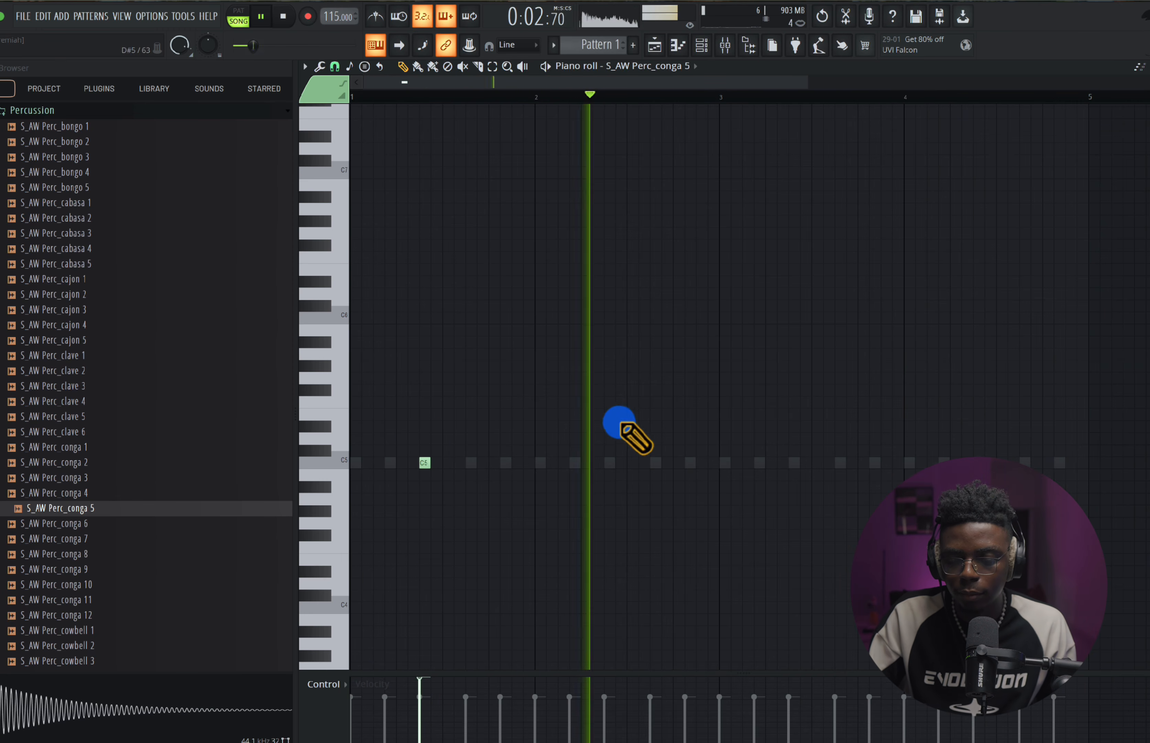
click(836, 463)
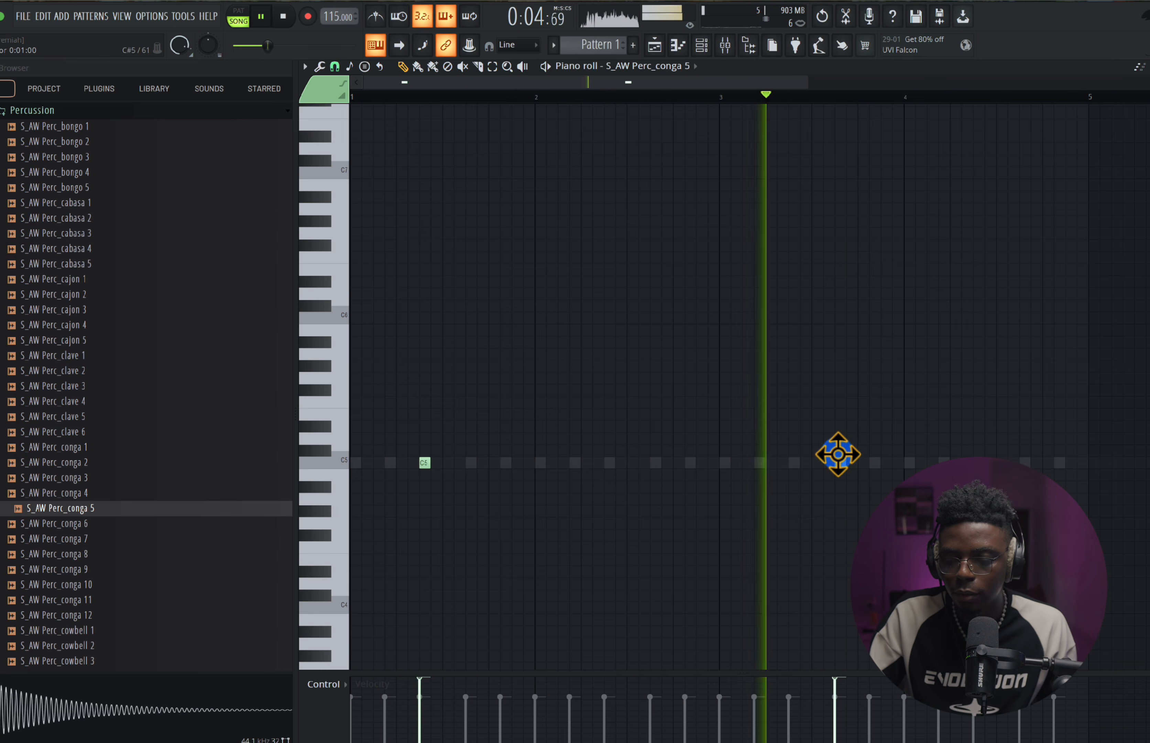
drag(837, 459, 787, 463)
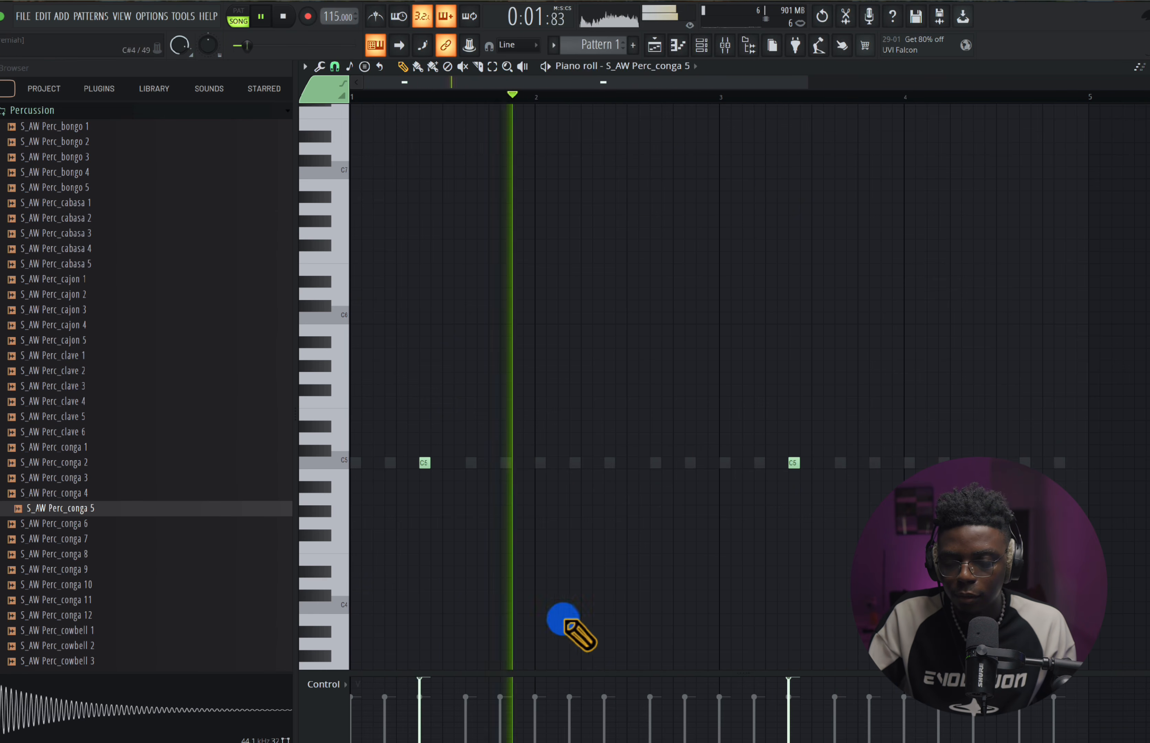
- Return to Pattern 1 and raise the velocity of all S_AW Rim 7 notes to 100%
click(655, 45)
double_click(658, 129)
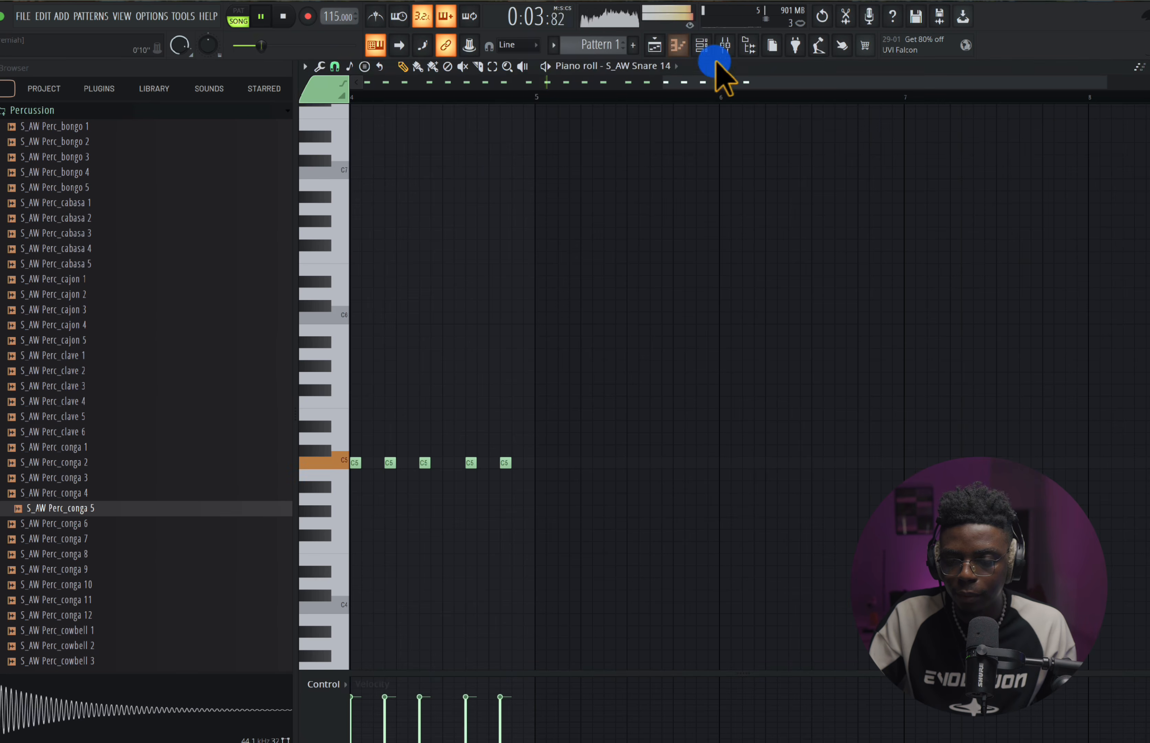
click(701, 45)
click(662, 141)
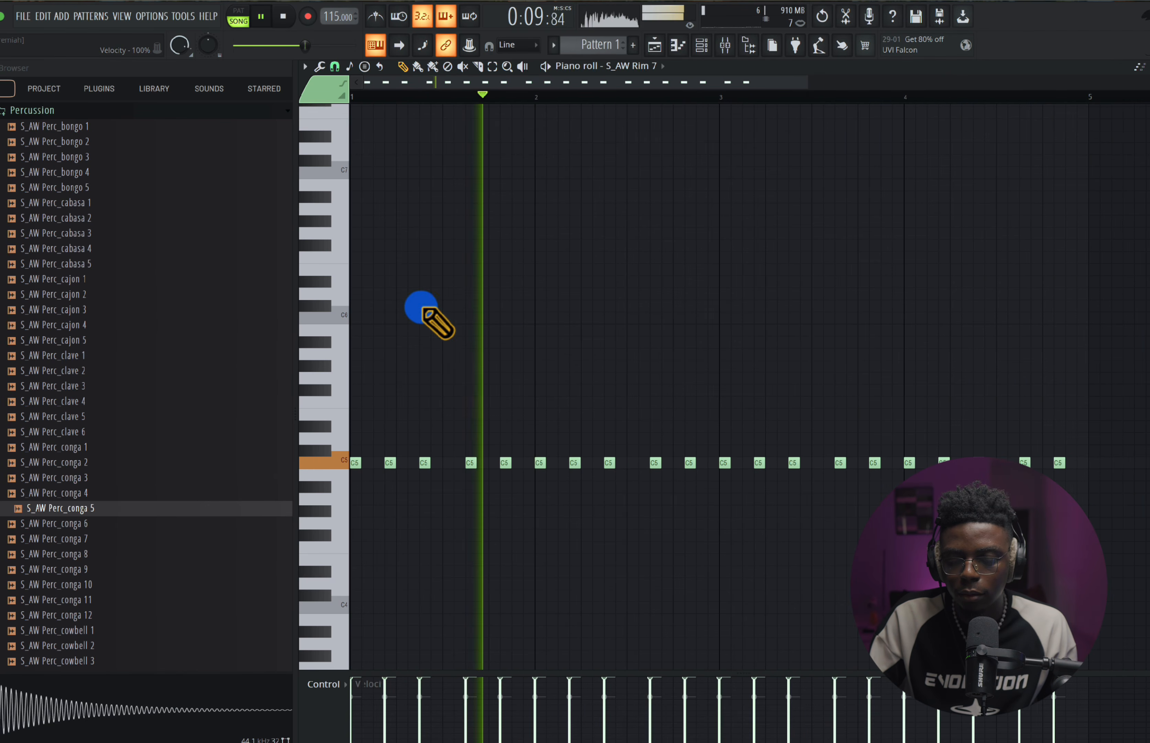
- Raise the velocity of all S_AW Kick 3 notes in Pattern 2 to 100% across bars 1 to 4
click(700, 45)
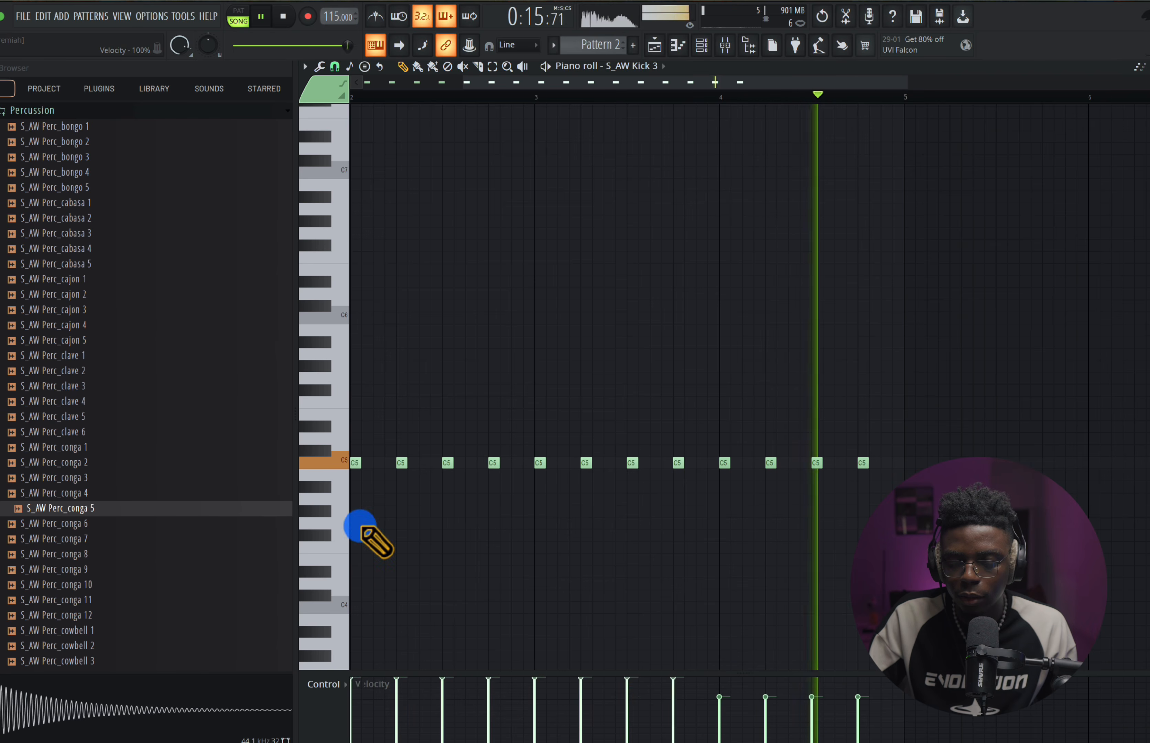
scroll(620, 471, left, 2)
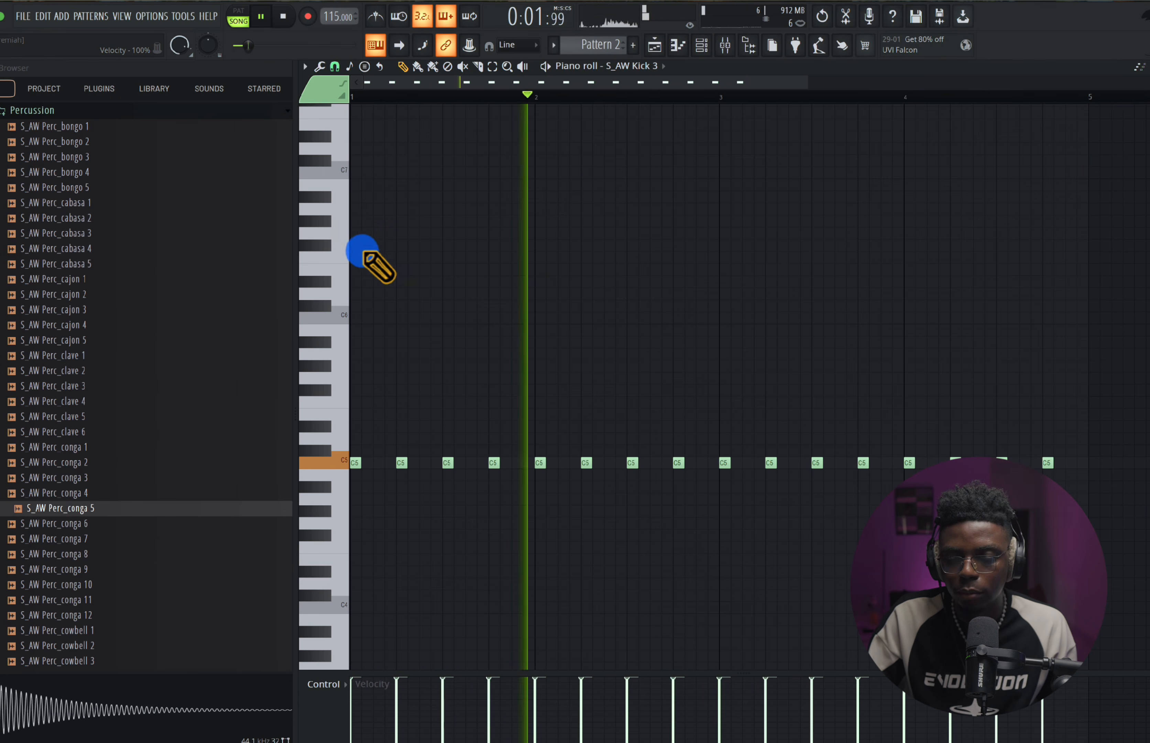
key(space)
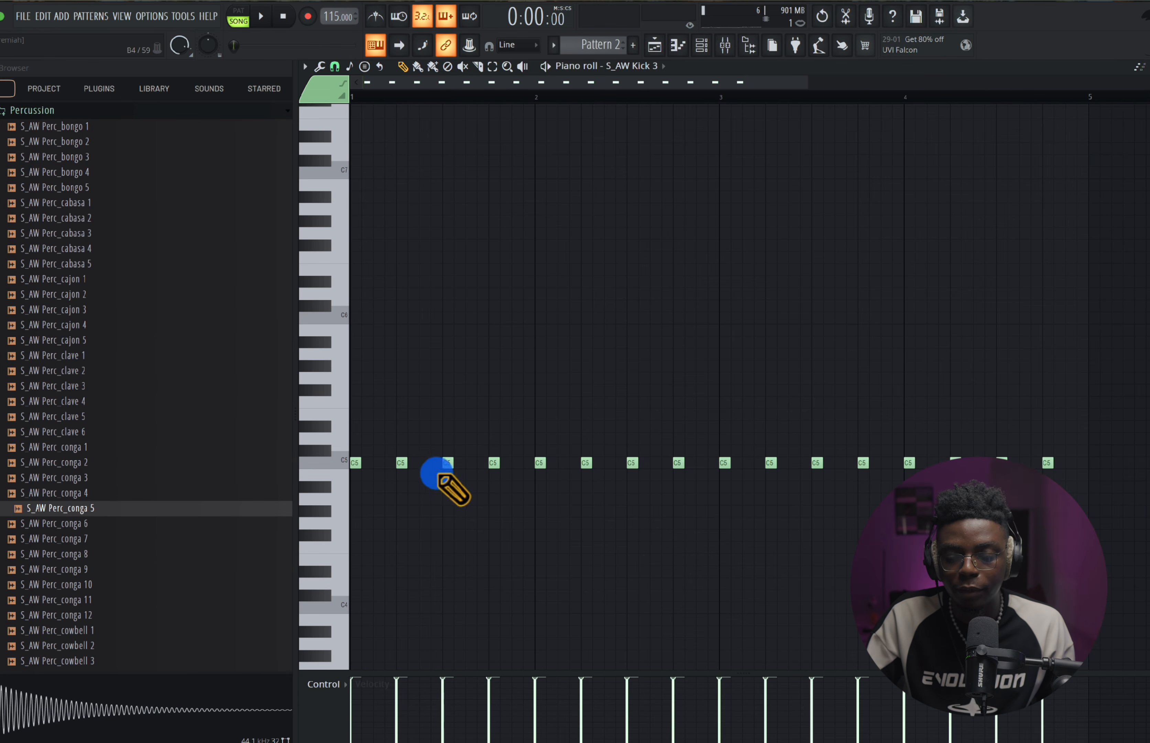
- Add an extra C5 kick note one step after beat 2 of bar 1 and play it back
key(space)
key(space)
click(419, 472)
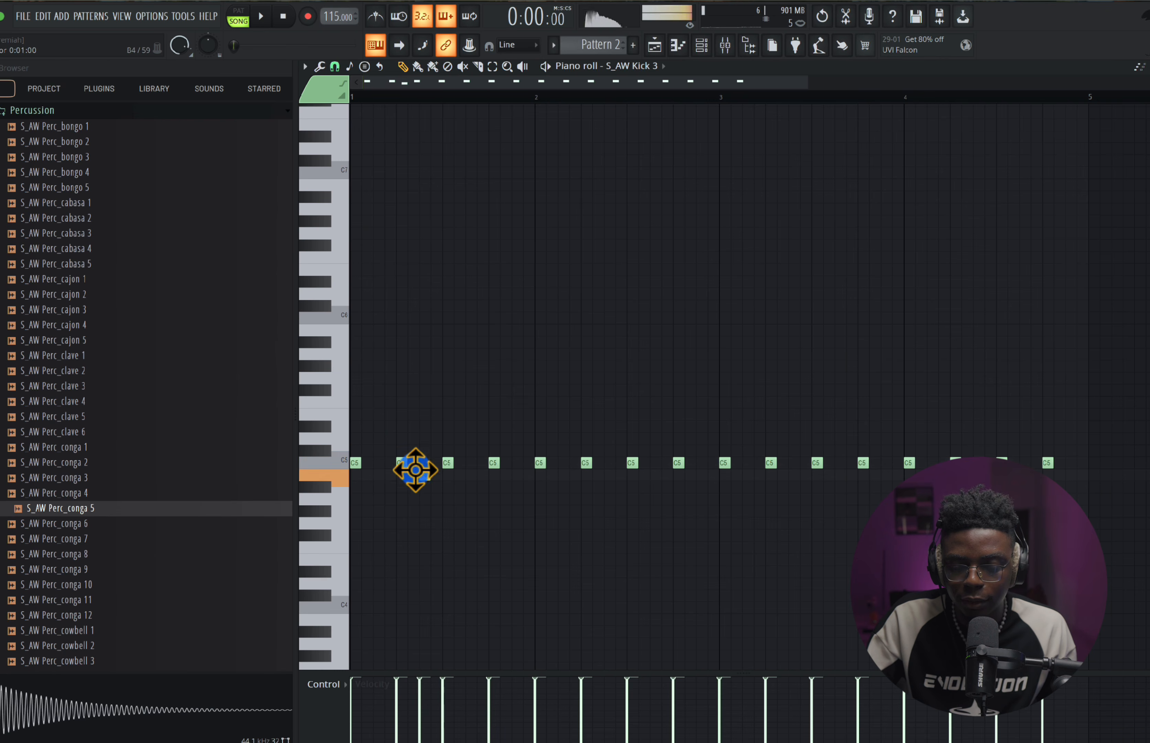
drag(415, 470, 403, 453)
key(space)
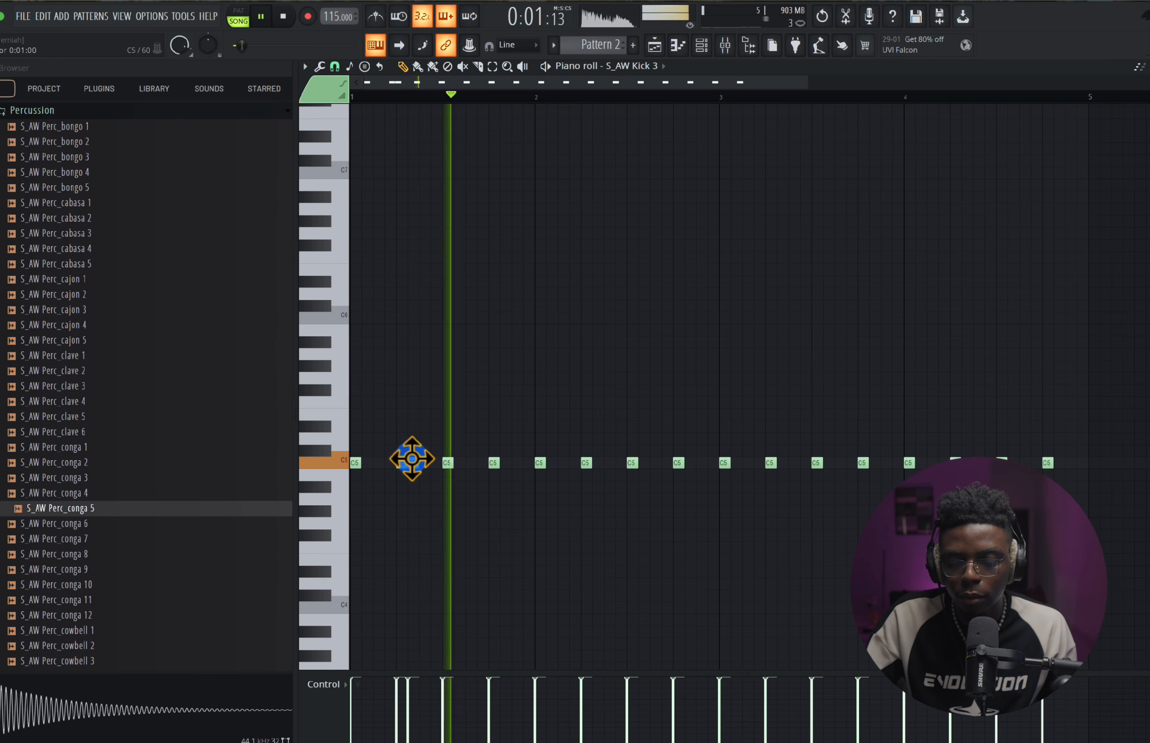
- Move the extra C5 kick note in bar 1 to midway between beats 2 and 3, and repeat it in the following bars
click(425, 463)
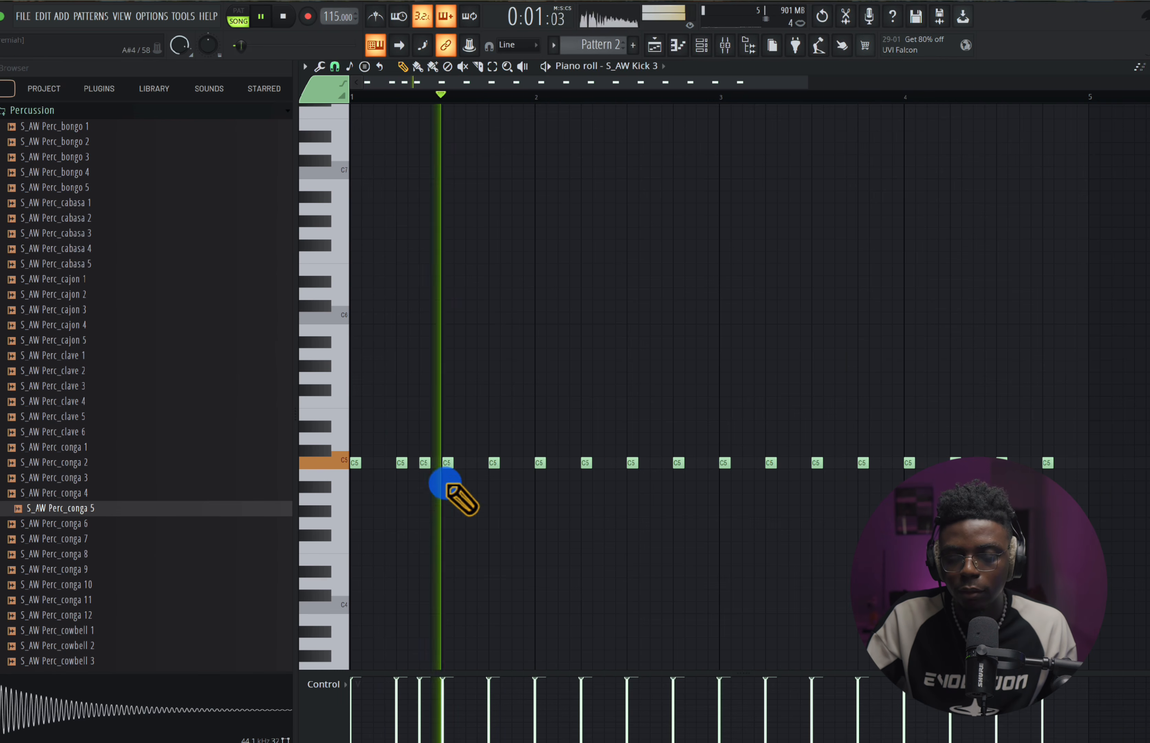
click(608, 462)
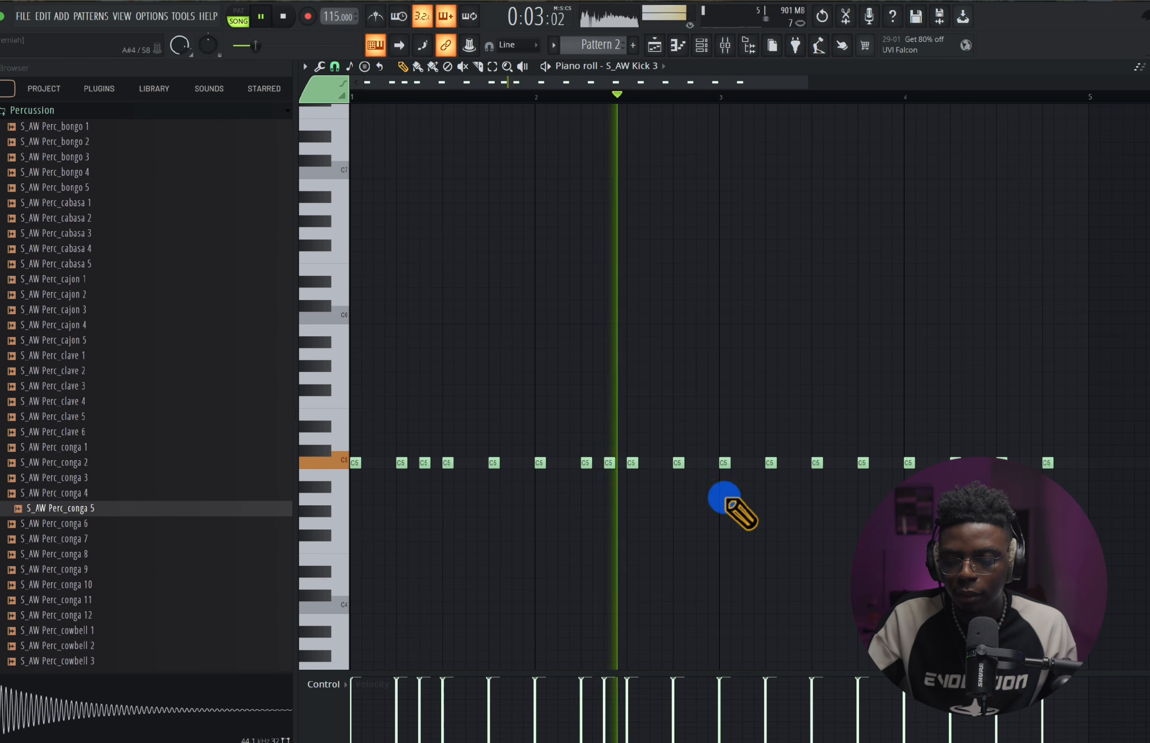
click(793, 463)
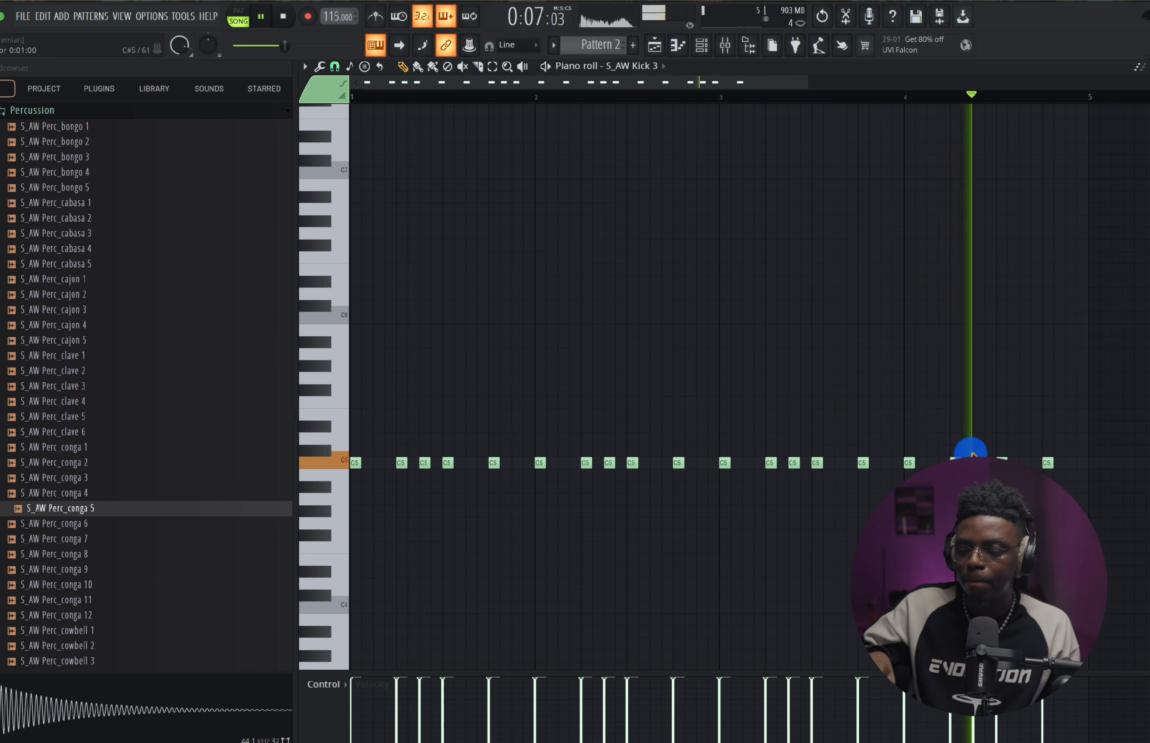
key(space)
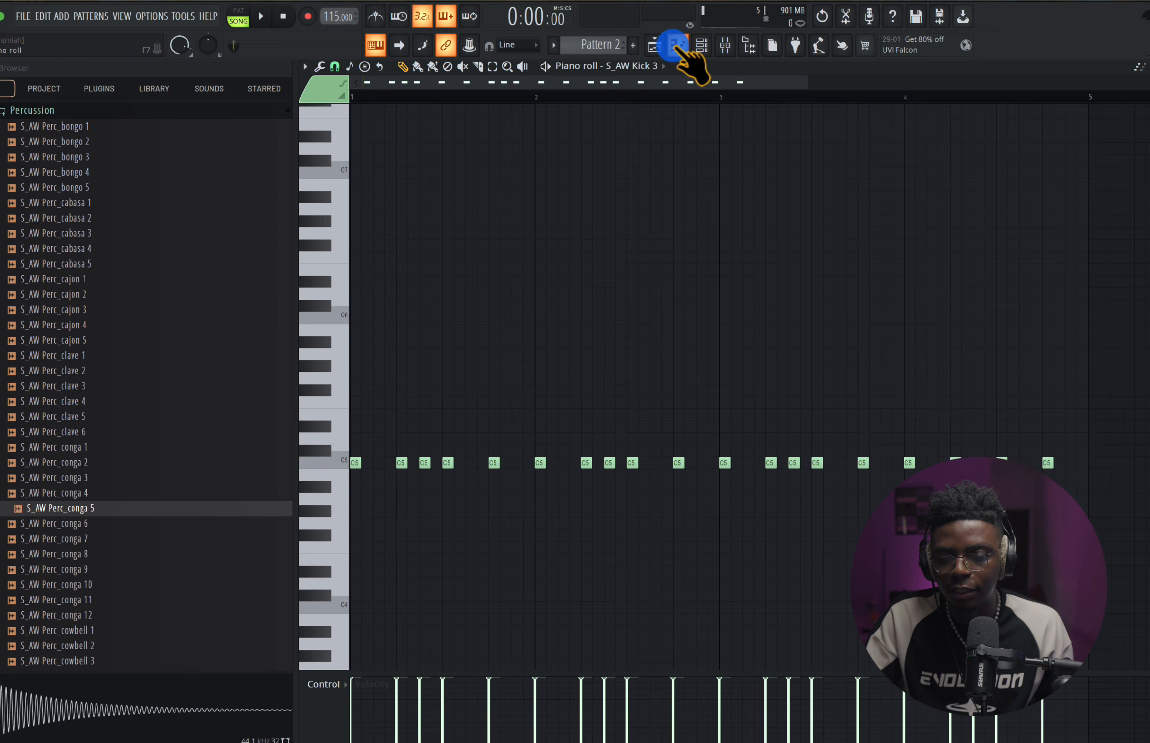
- Return to the Playlist arrangement and collapse the Percussion sample folder
click(655, 45)
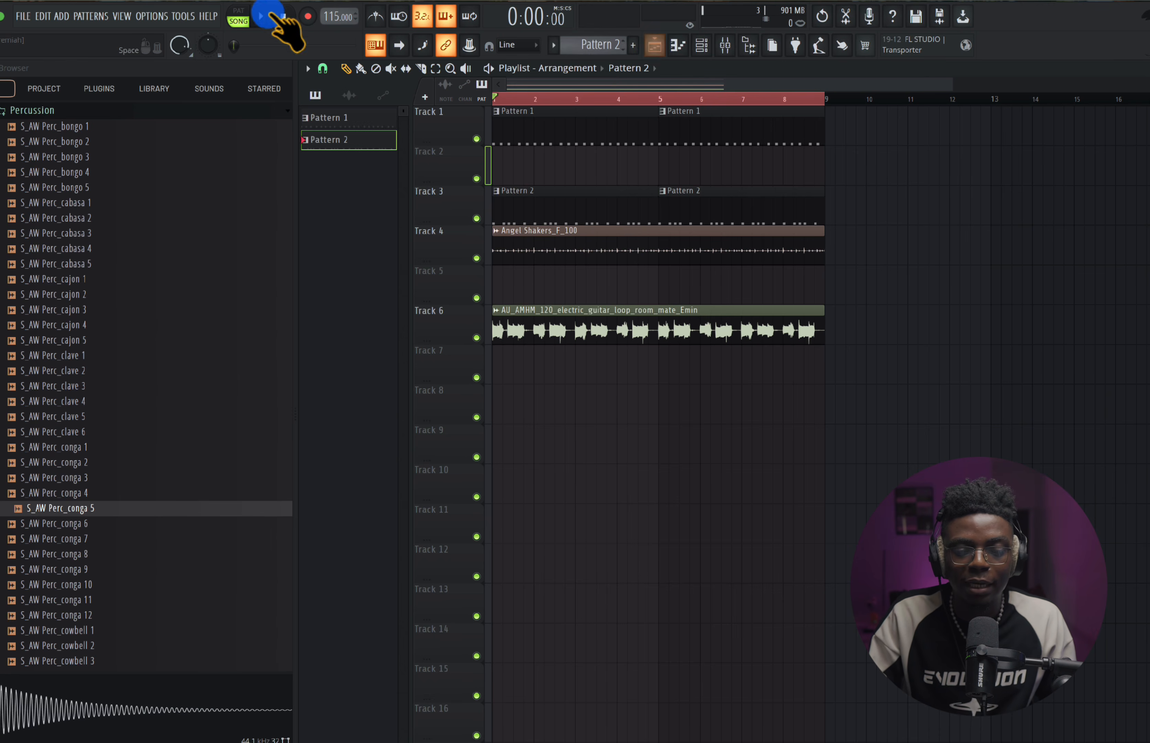
click(145, 112)
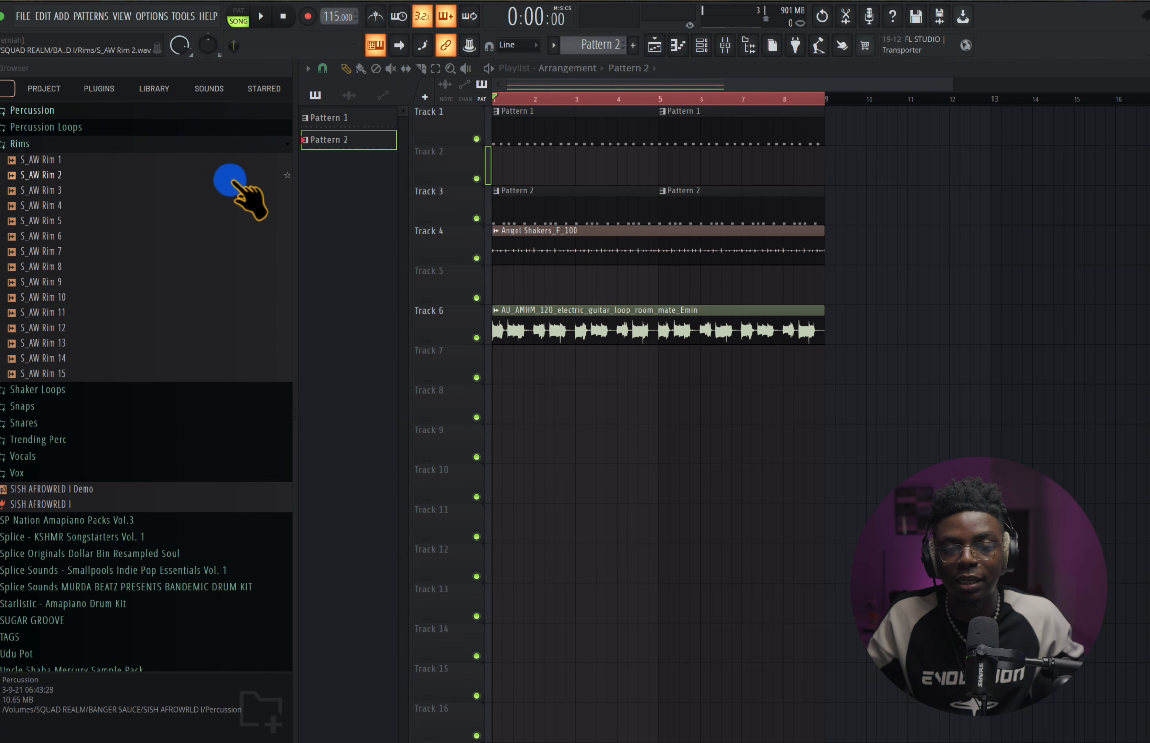